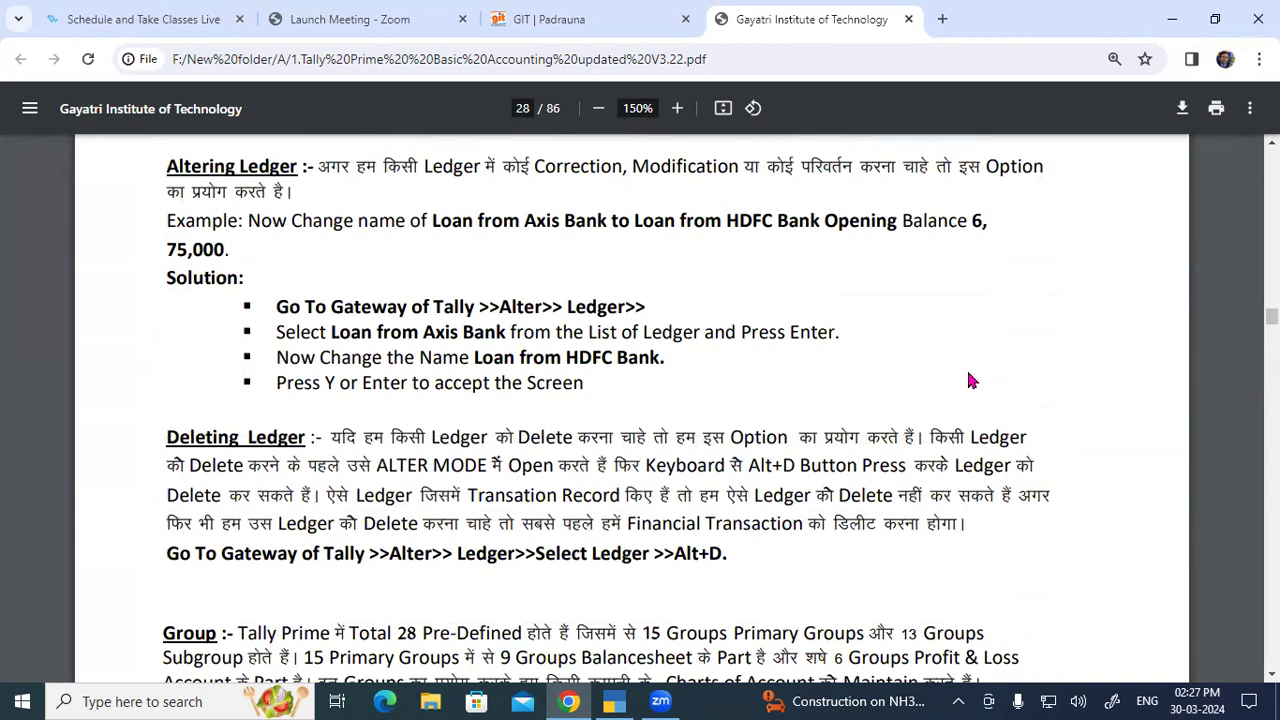
Look over the Altering Ledger and Group notes on page 28 of the PDF and switch to TallyPrime.
scroll(422, 612, down, 5)
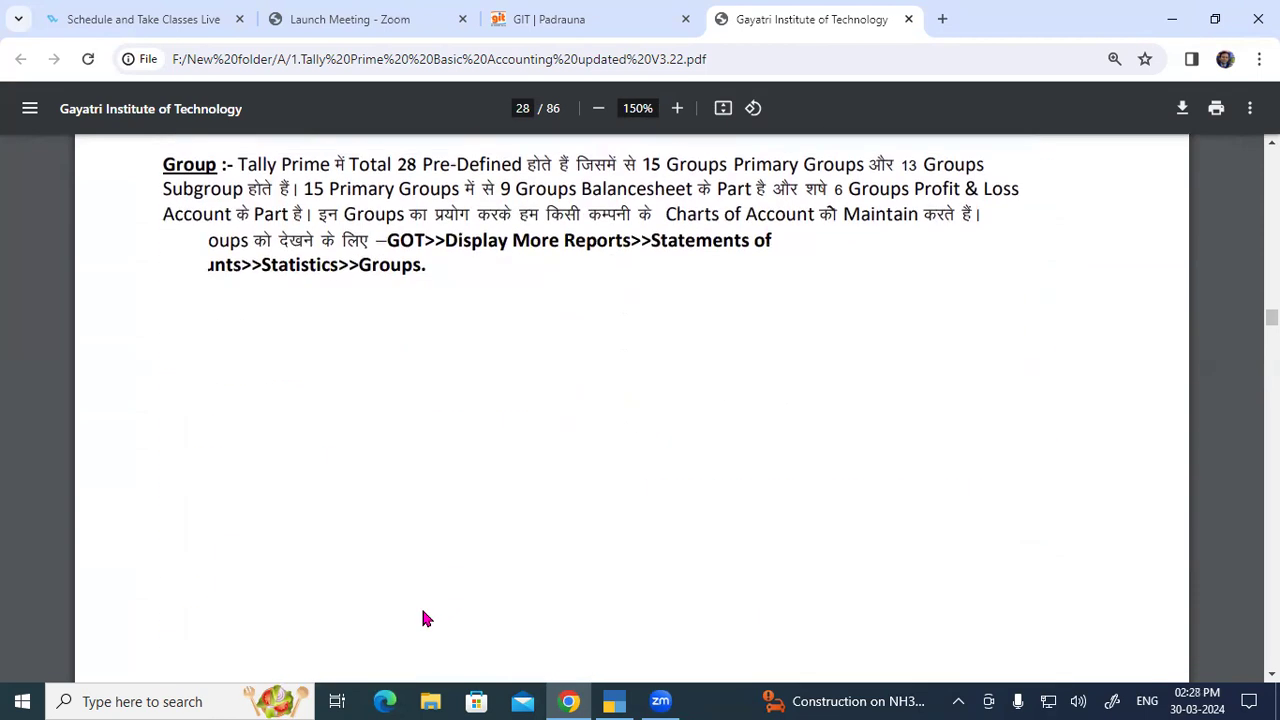
scroll(422, 612, up, 8)
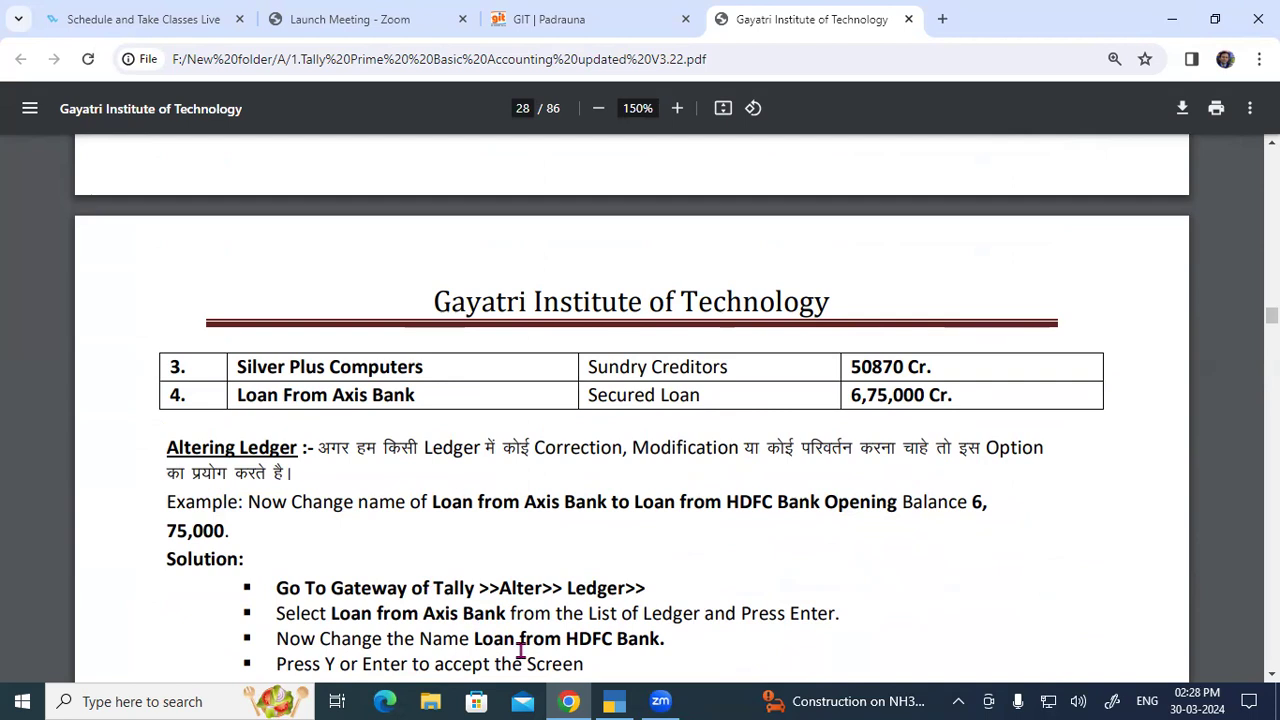
click(606, 700)
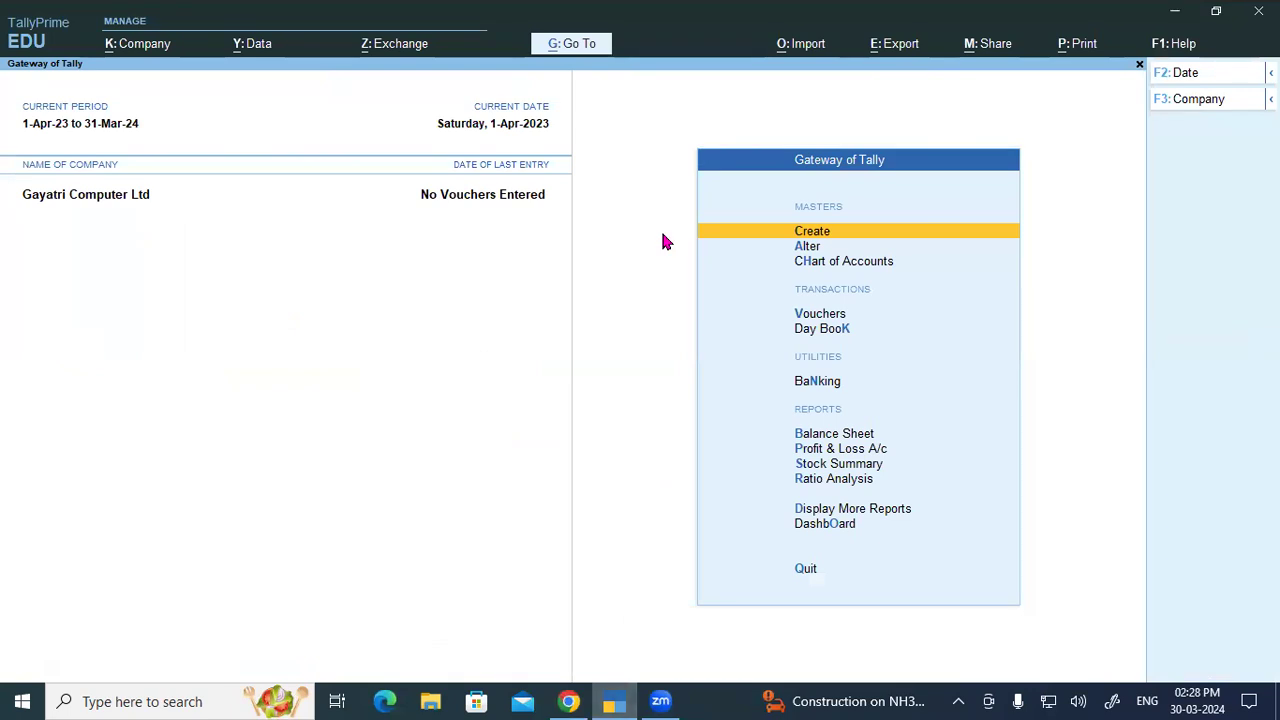
key(Return)
key(Down)
key(Return)
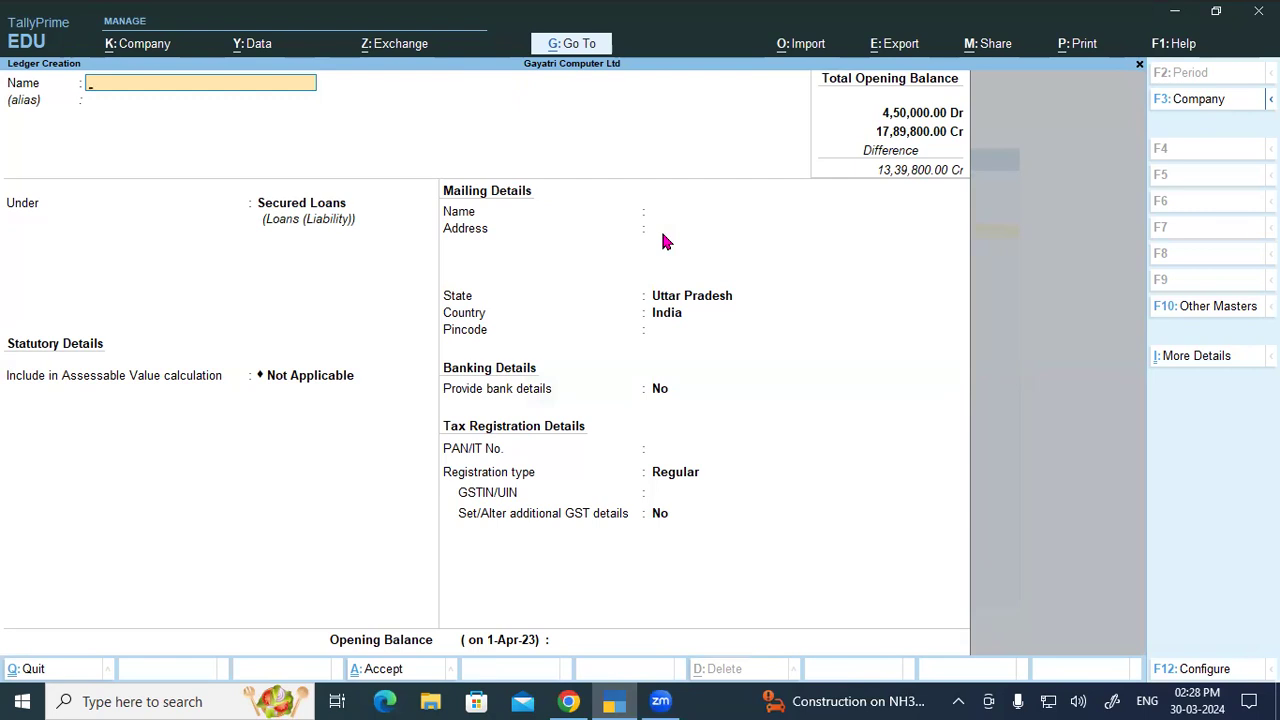
text(G)
key(Return)
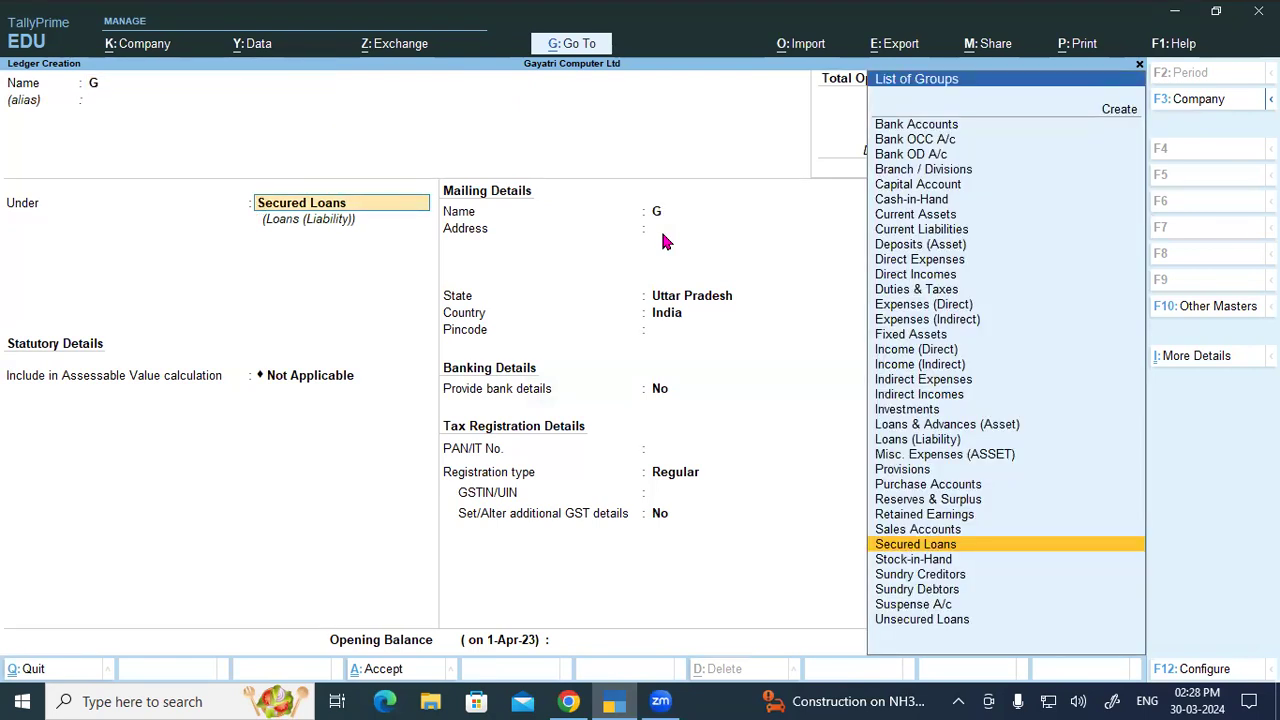
key(BackSpace)
key(Escape)
key(y)
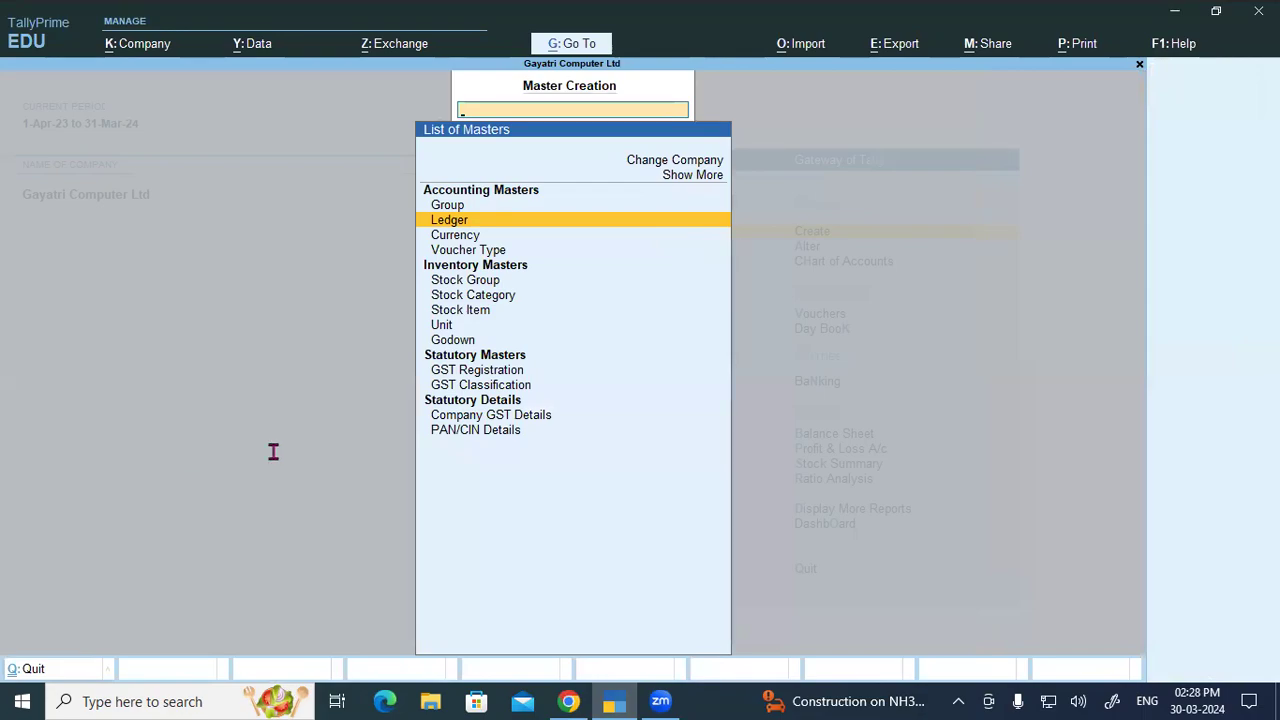
Read the Altering Ledger example and the menu path in its solution in the Chrome PDF notes, and return to TallyPrime.
key(alt+Tab)
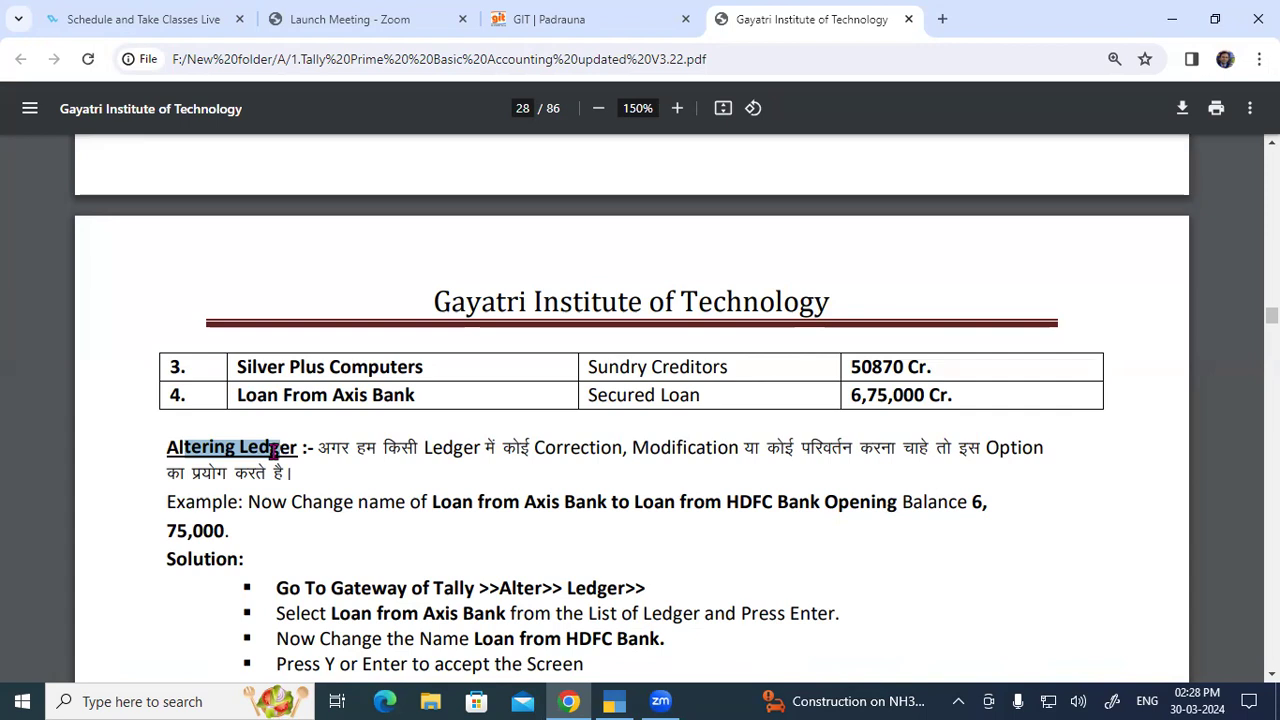
drag(318, 450, 292, 478)
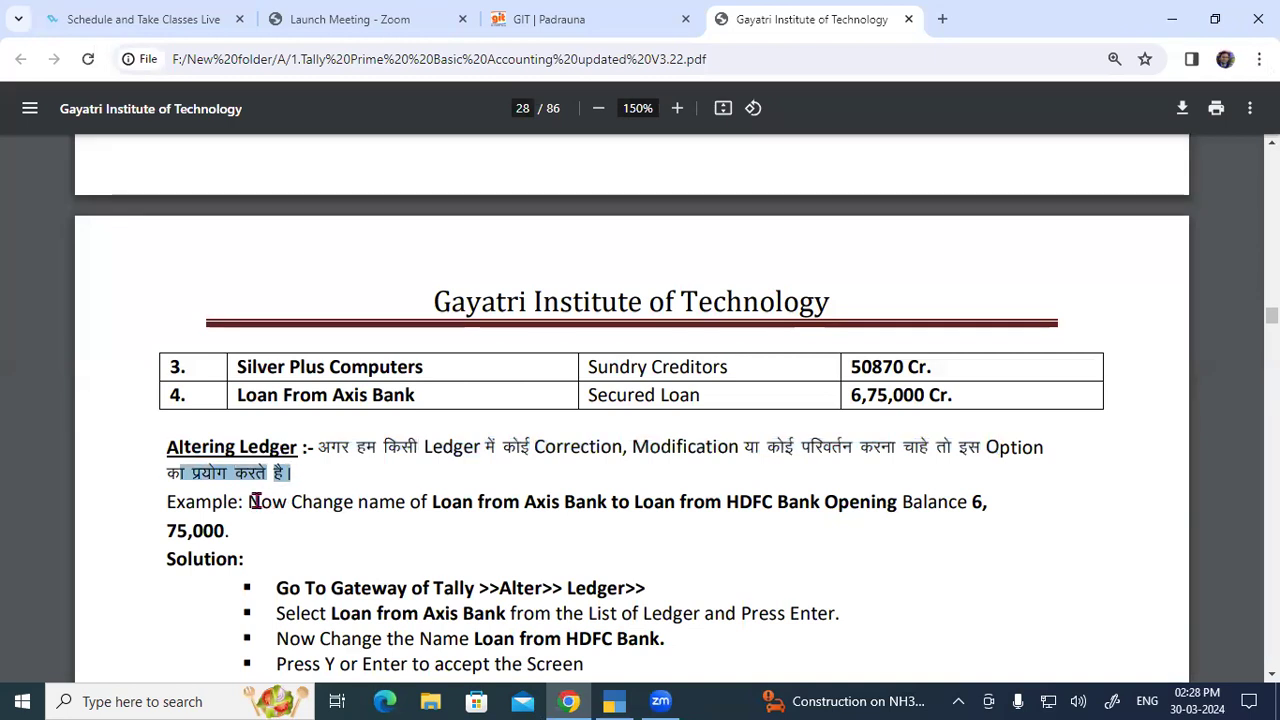
drag(170, 502, 783, 502)
drag(246, 393, 438, 398)
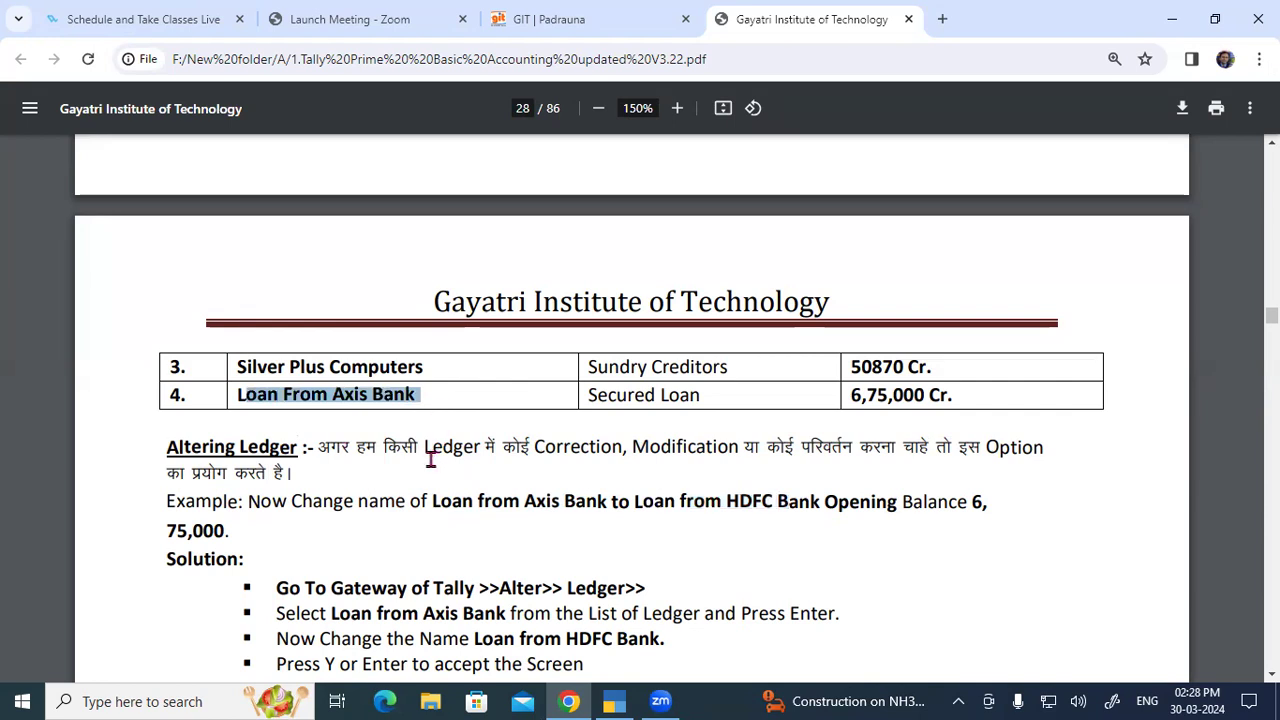
click(670, 518)
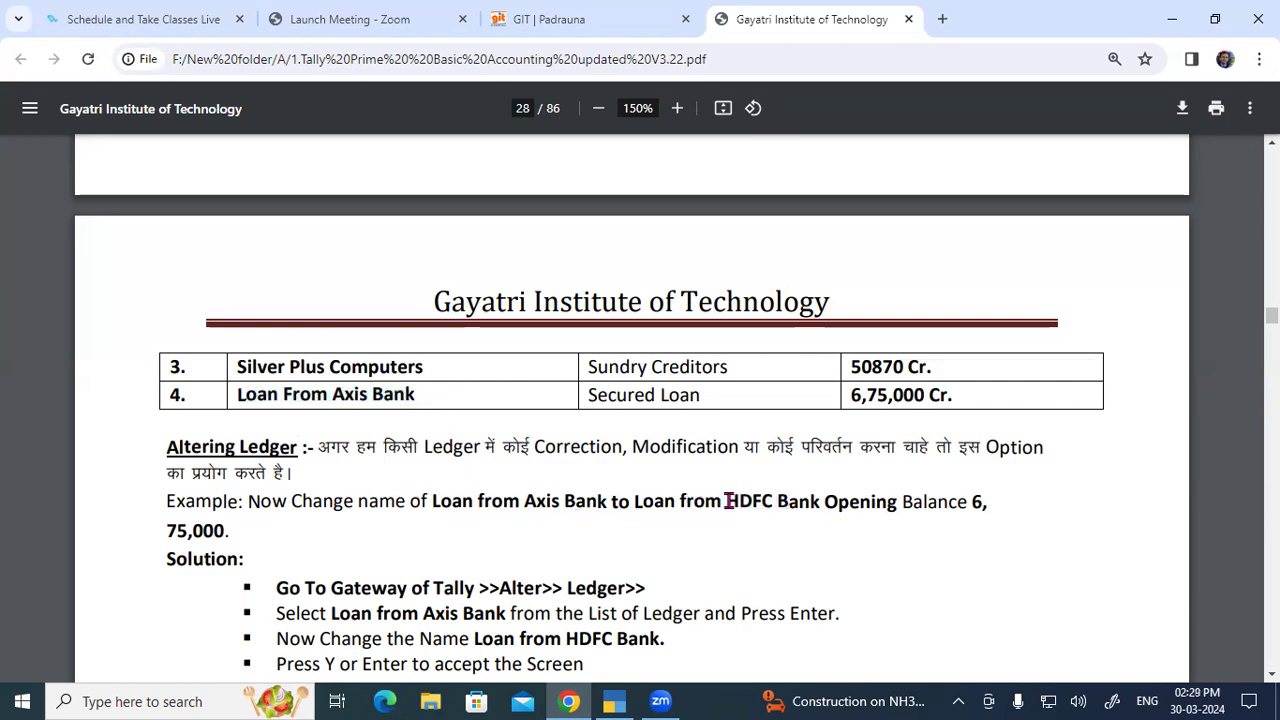
drag(638, 500, 837, 514)
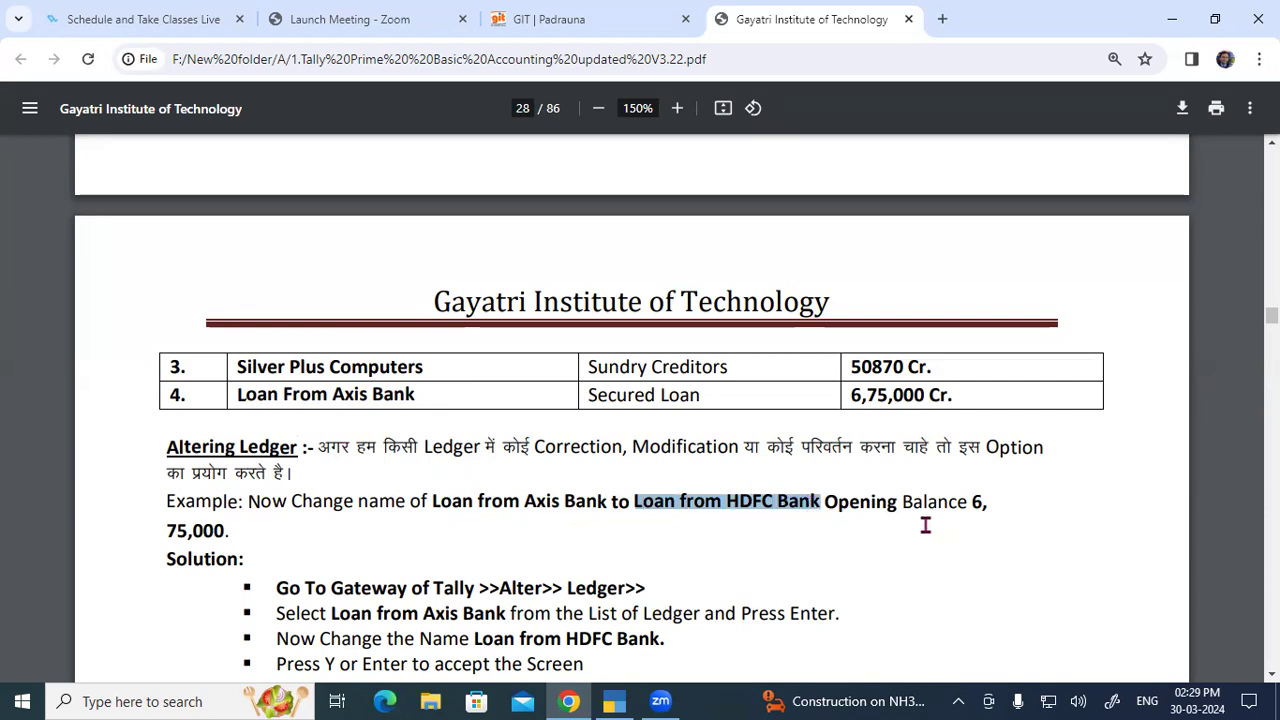
drag(170, 530, 265, 537)
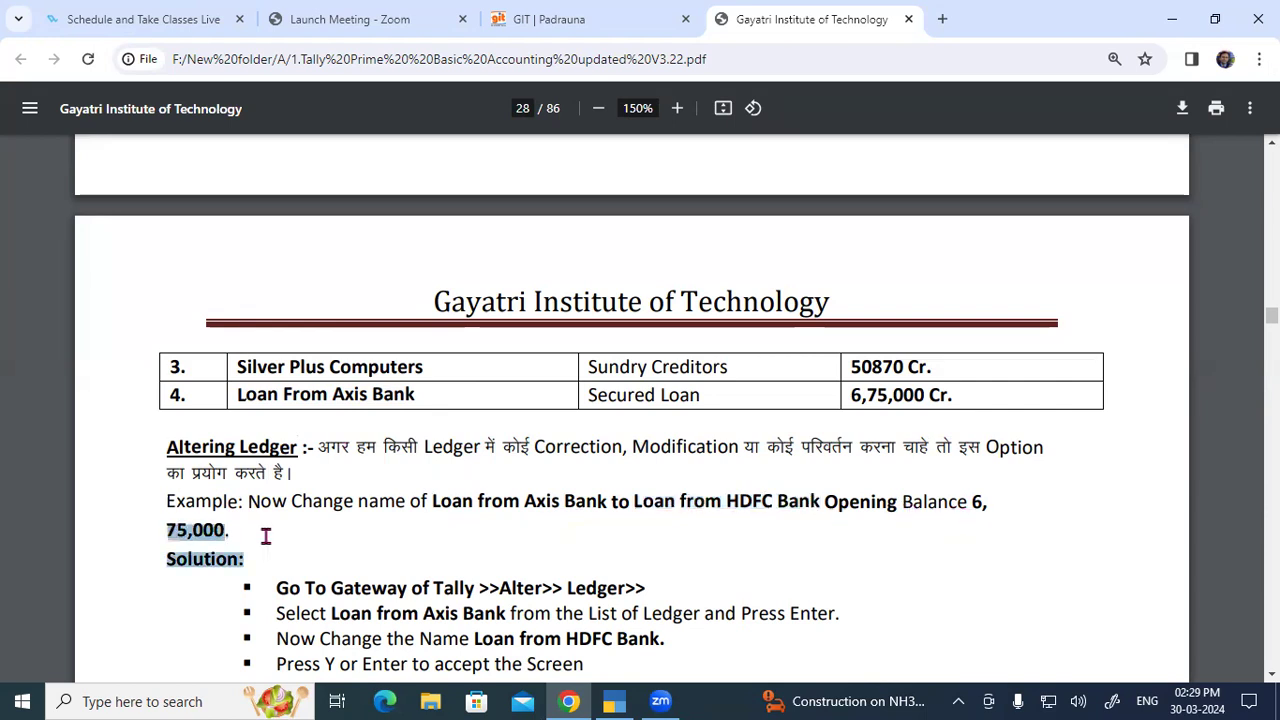
click(211, 557)
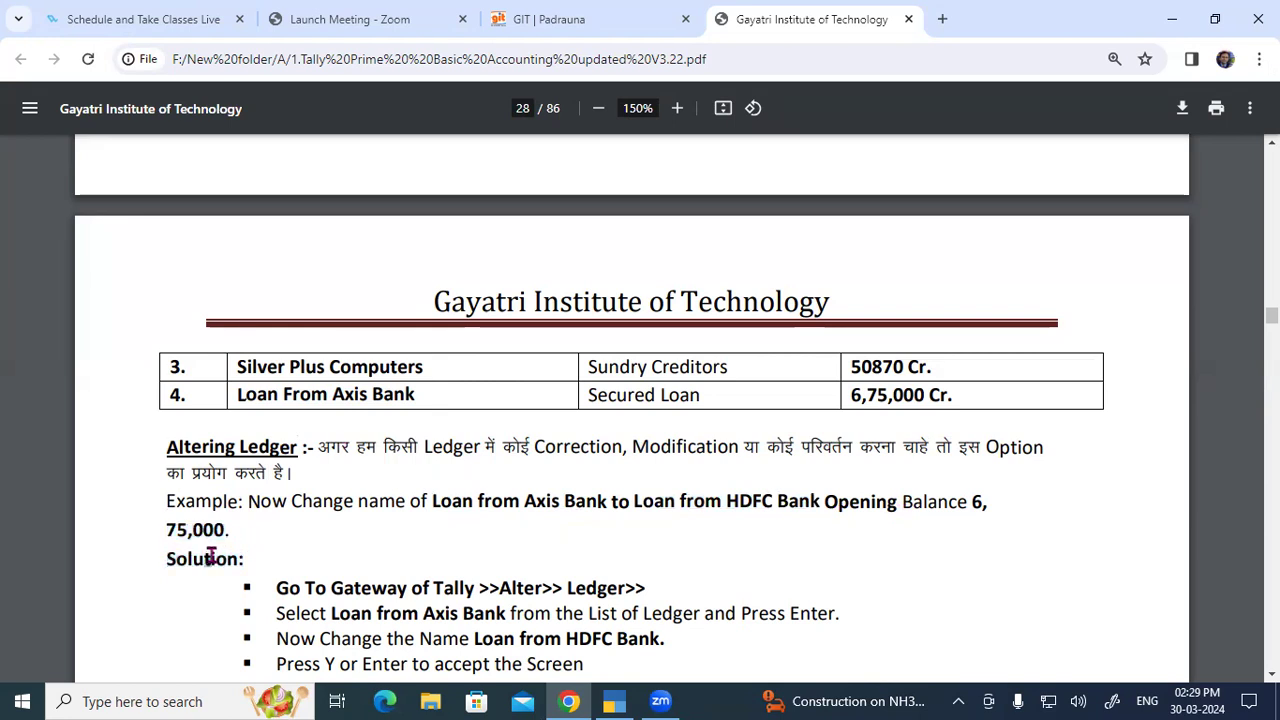
scroll(280, 585, down, 2)
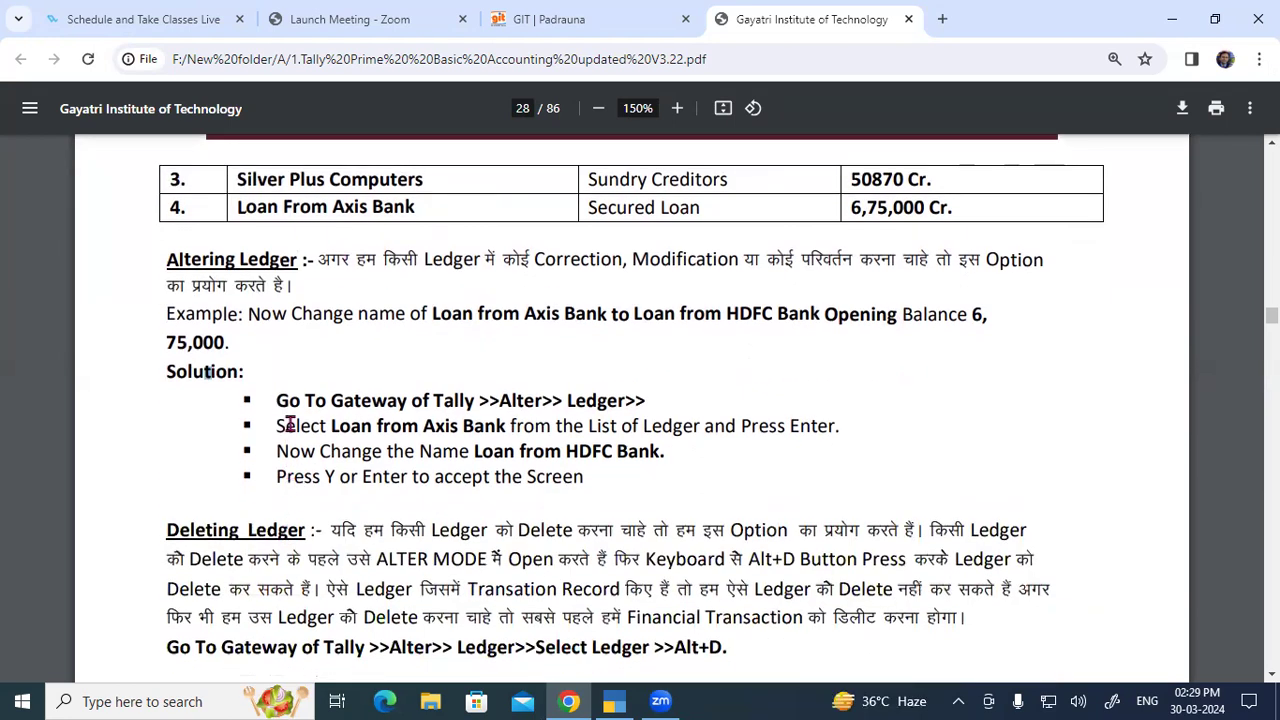
drag(277, 400, 476, 400)
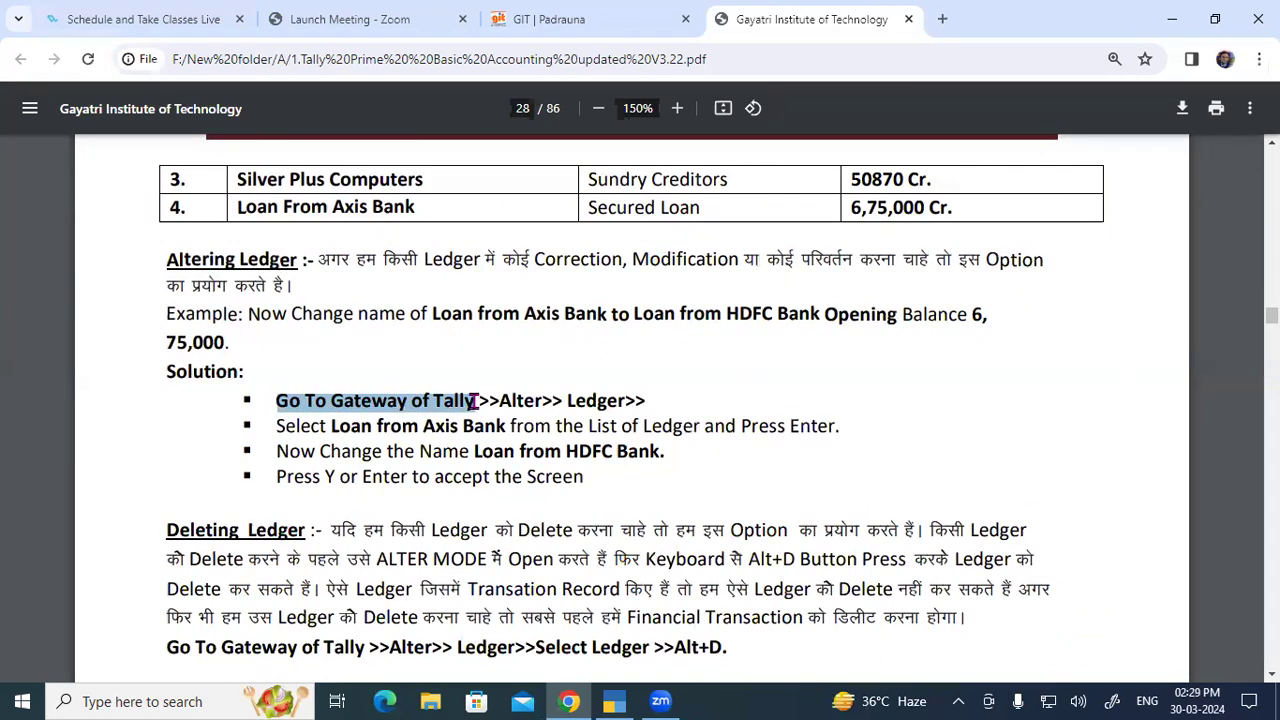
drag(500, 400, 624, 400)
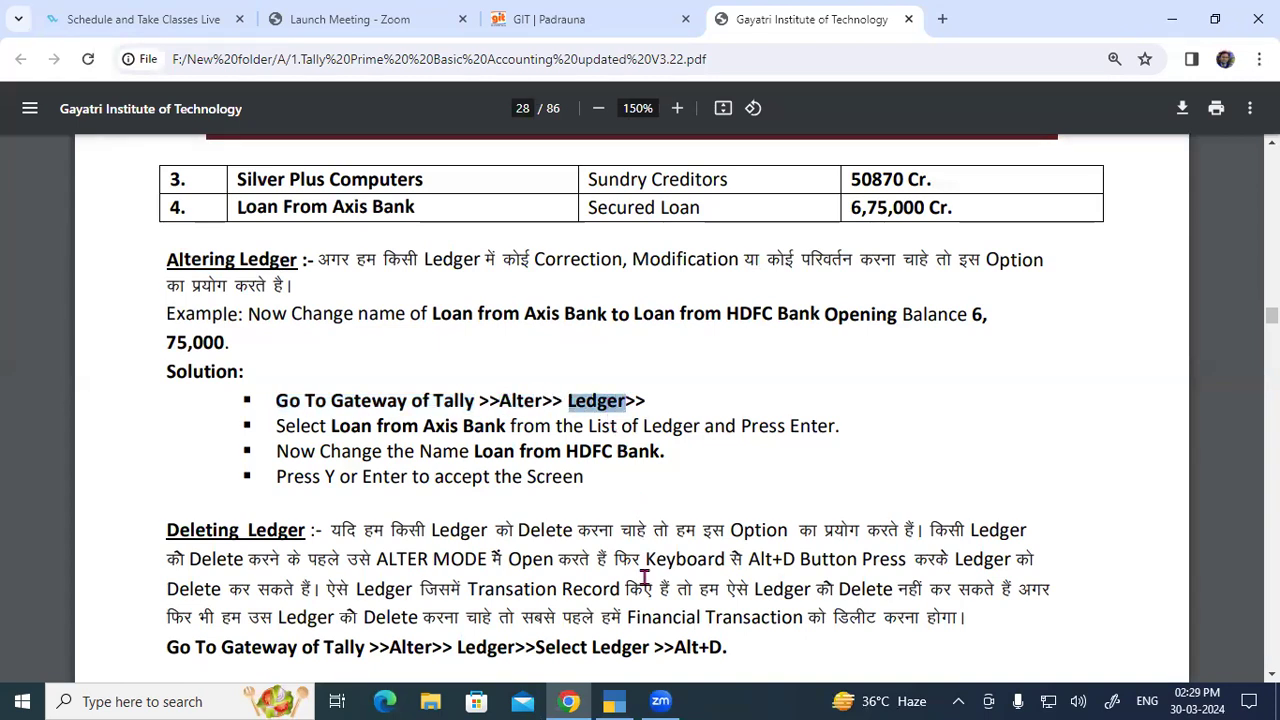
click(628, 701)
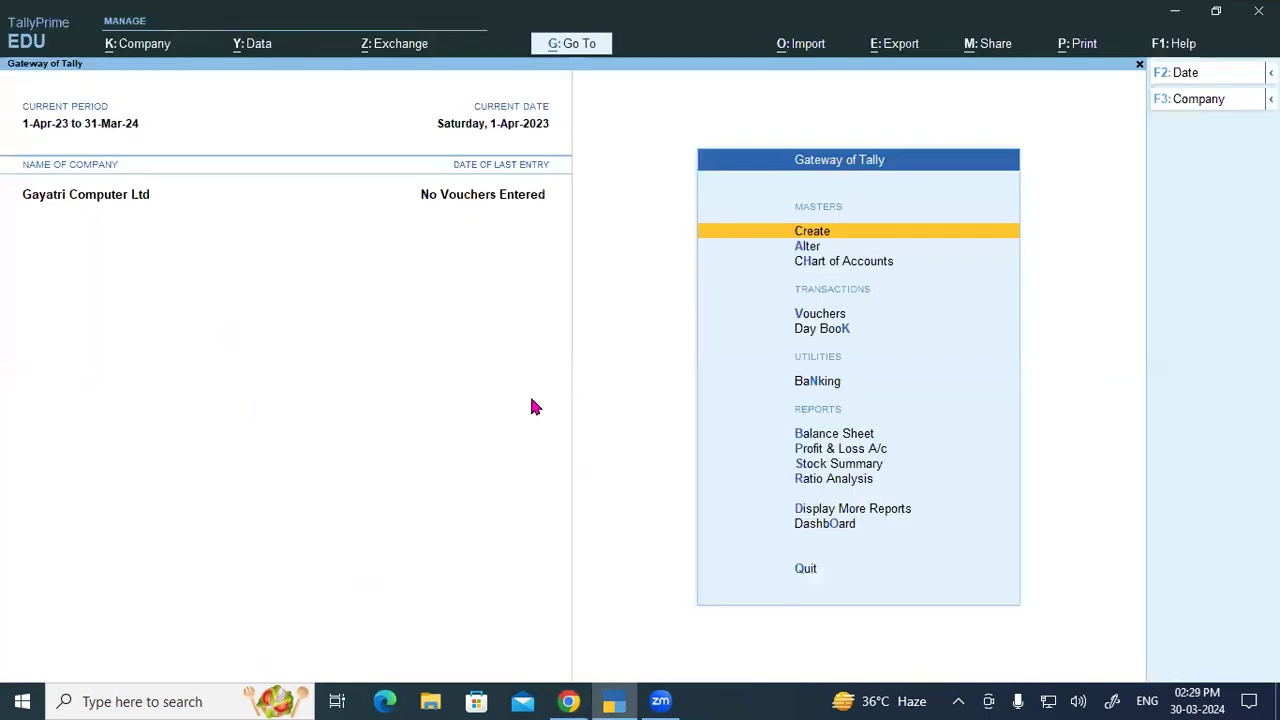
click(742, 230)
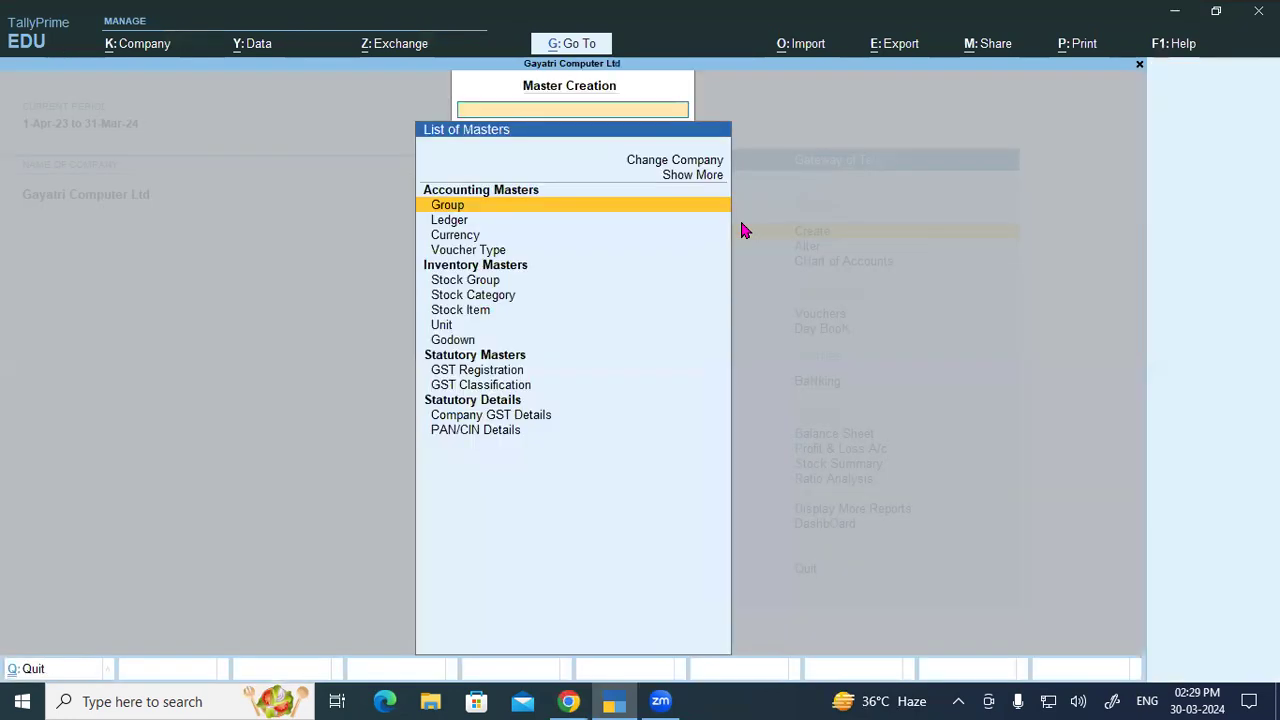
key(Down)
key(Return)
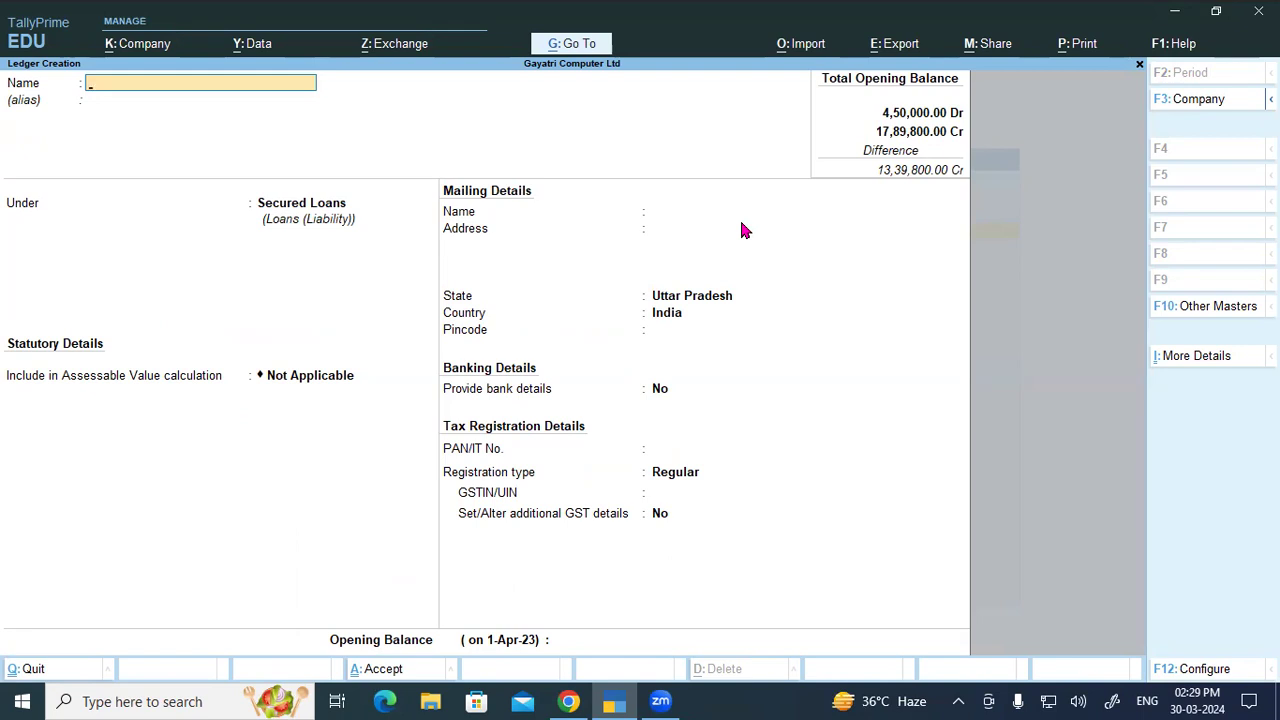
key(Escape)
key(Escape)
key(n)
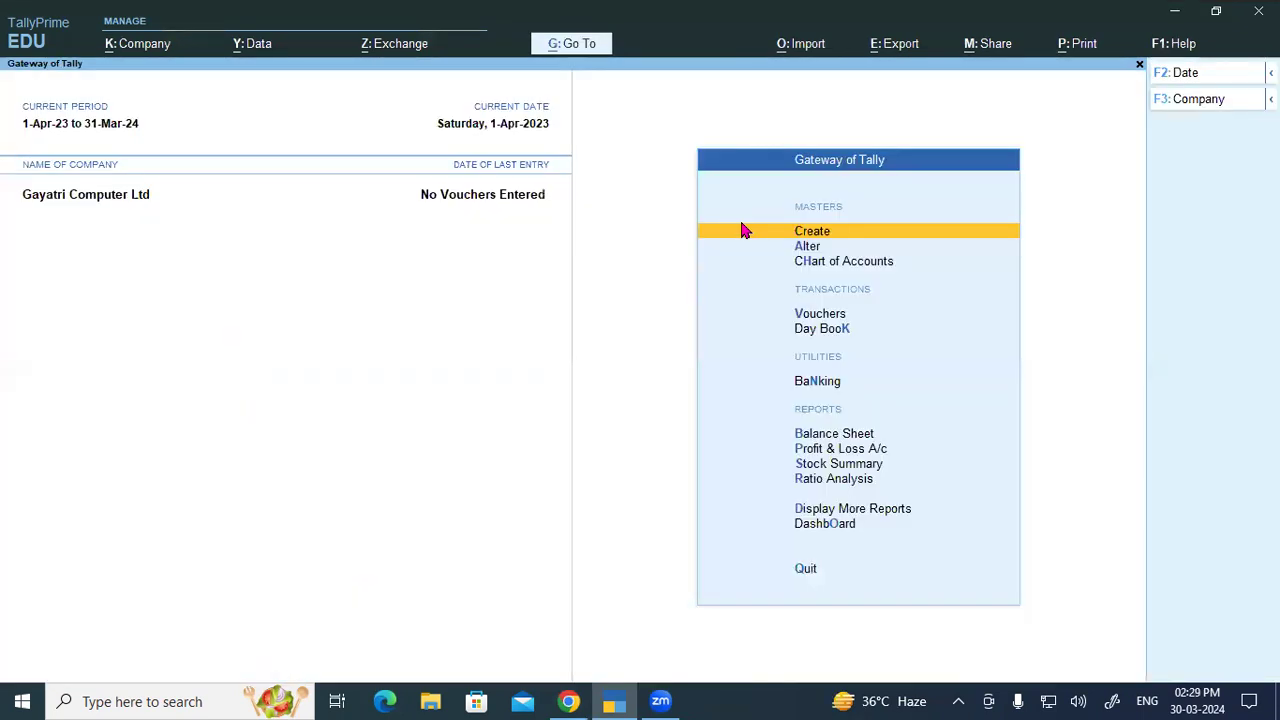
Bring up the list of existing ledgers for alteration.
key(Down)
key(Return)
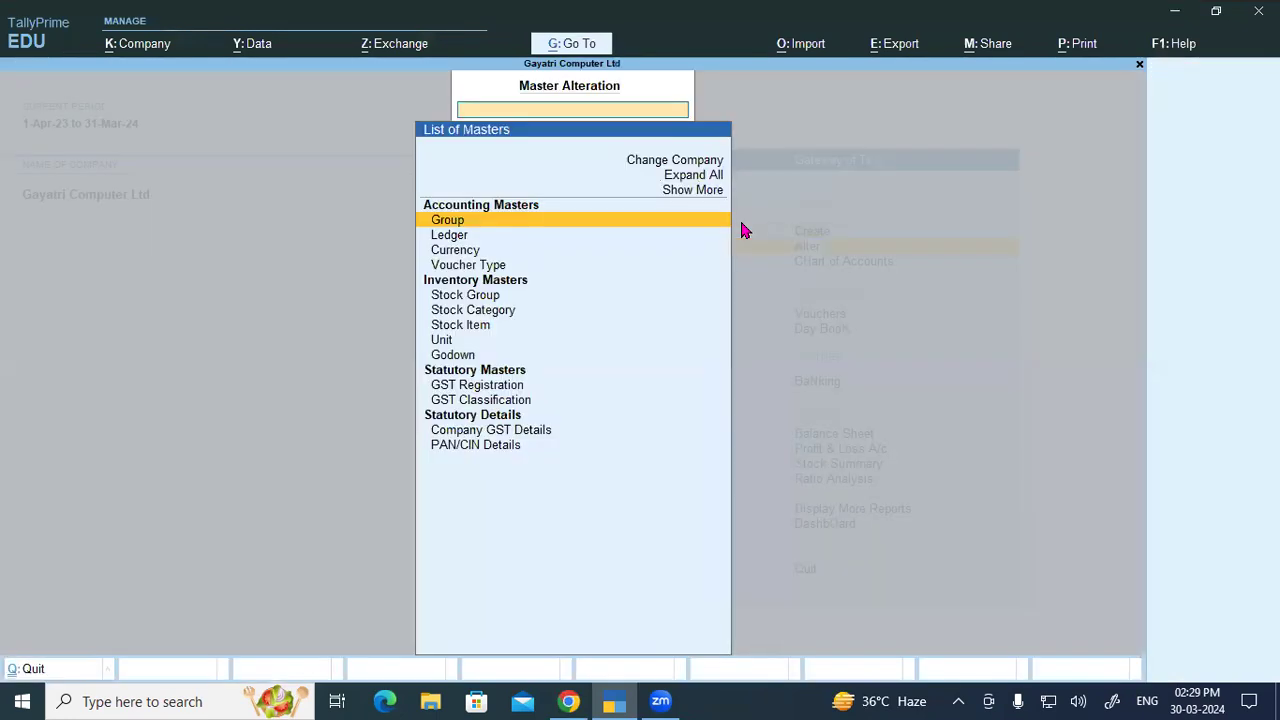
key(Down)
key(Return)
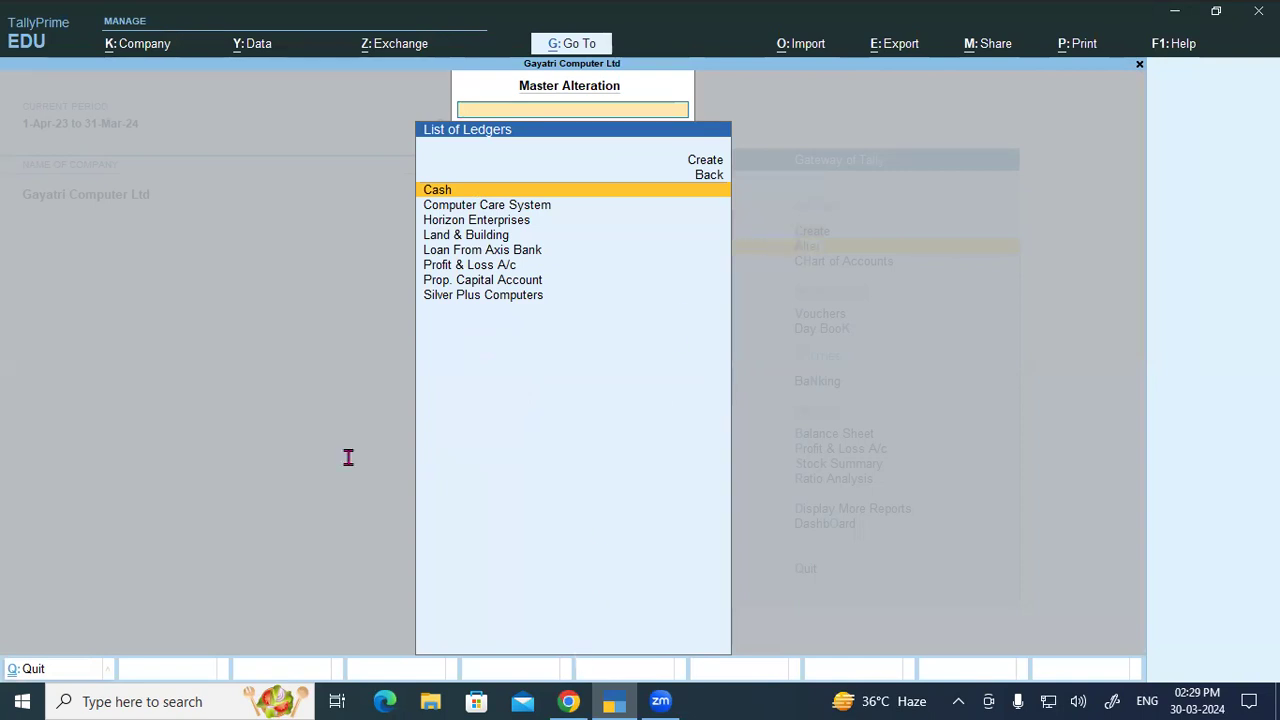
Check the ledger selection instruction in the Chrome PDF notes, and open the Loan From Axis Bank ledger for alteration in TallyPrime.
key(alt+Tab)
drag(278, 426, 790, 420)
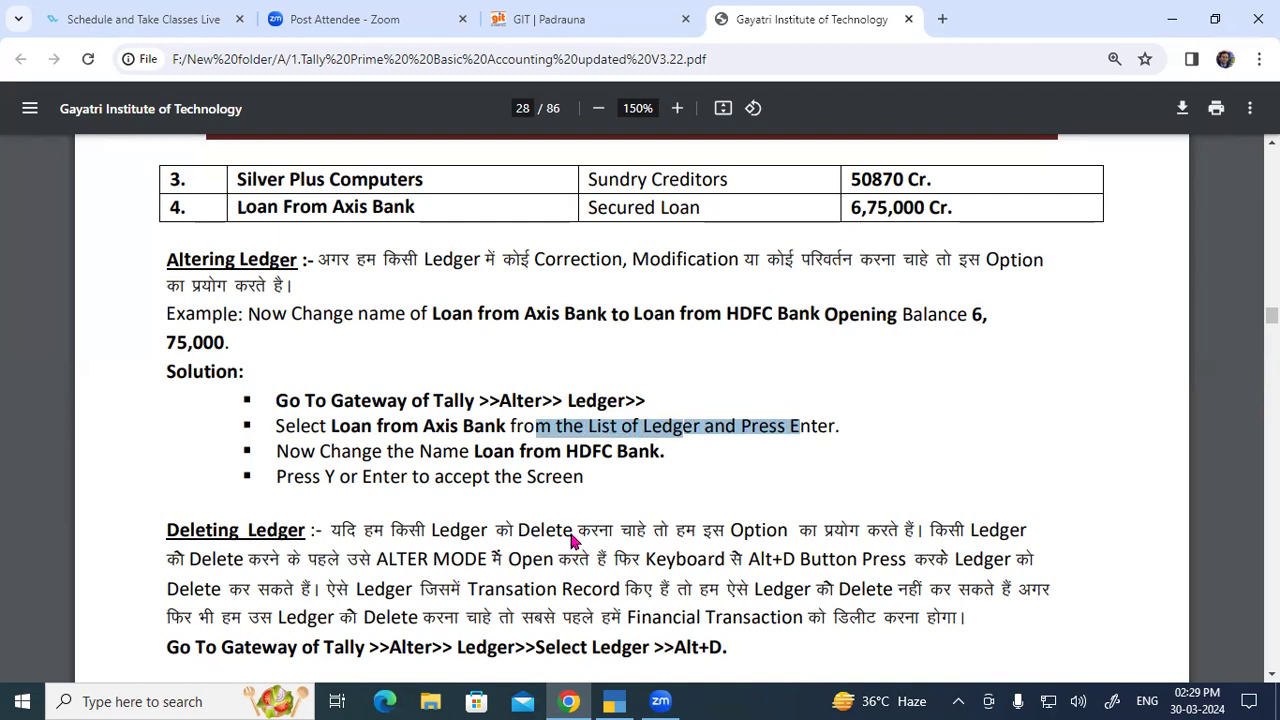
key(alt+Tab)
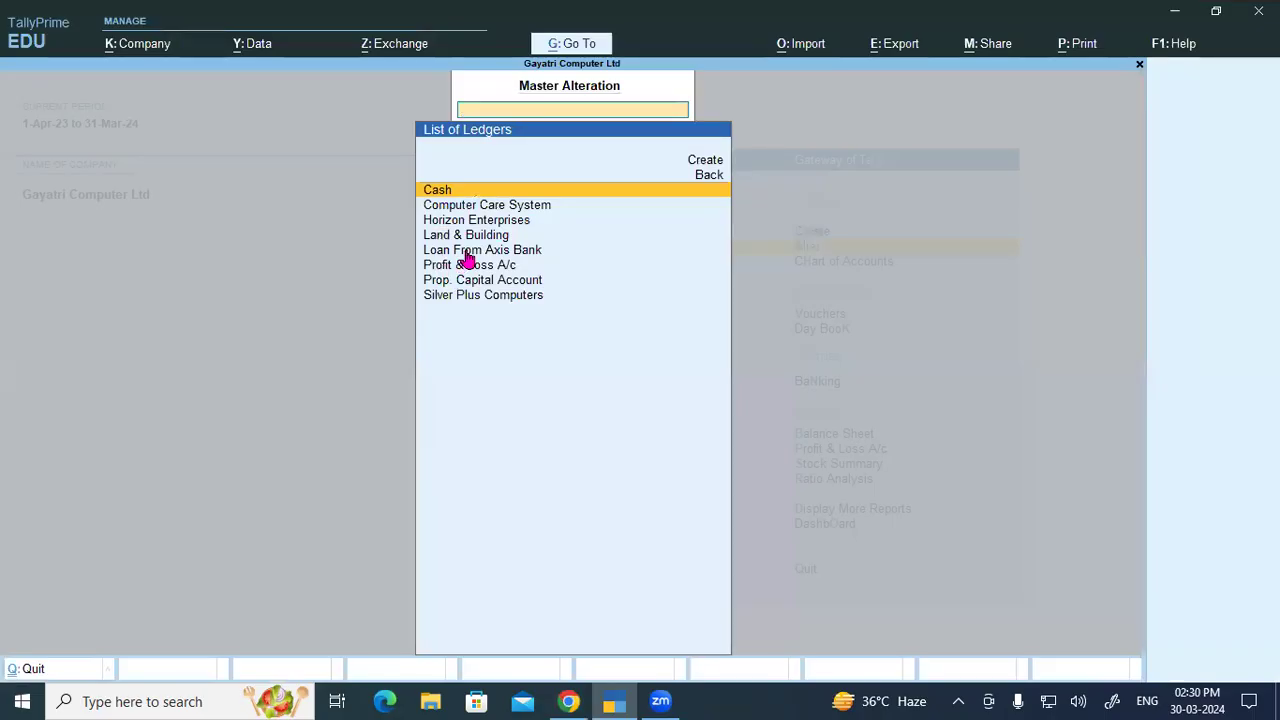
click(467, 250)
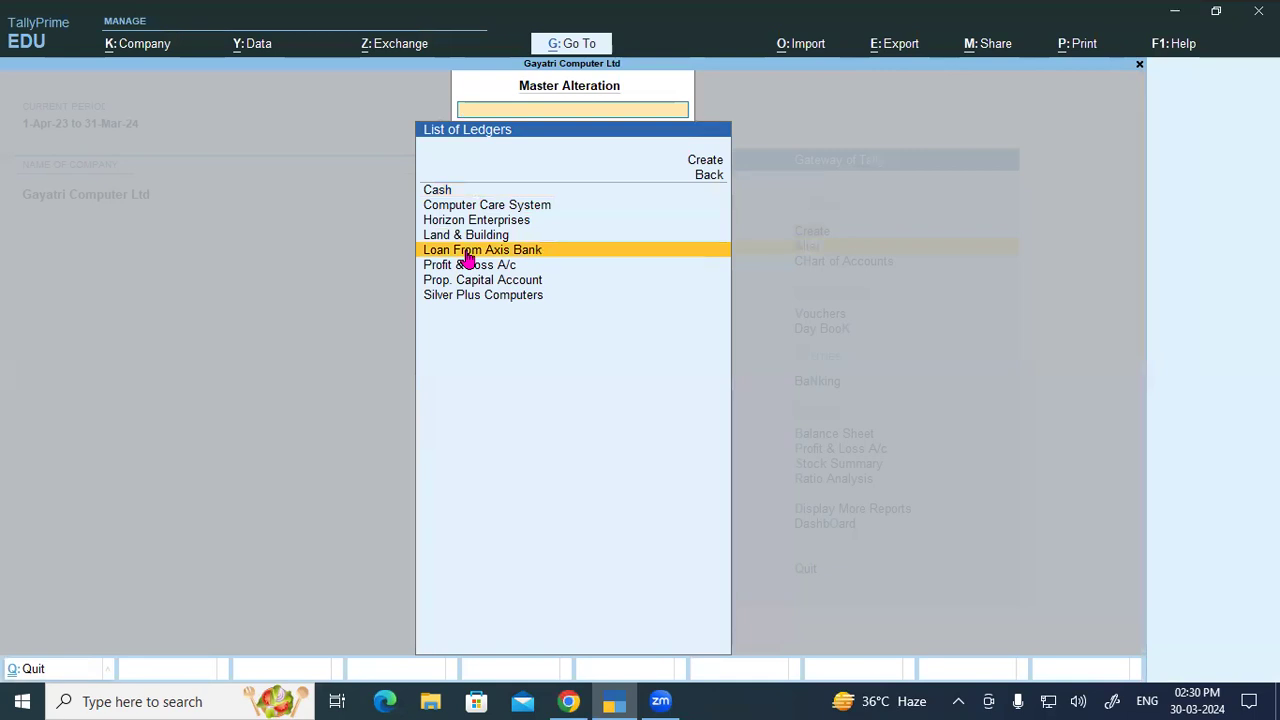
key(Return)
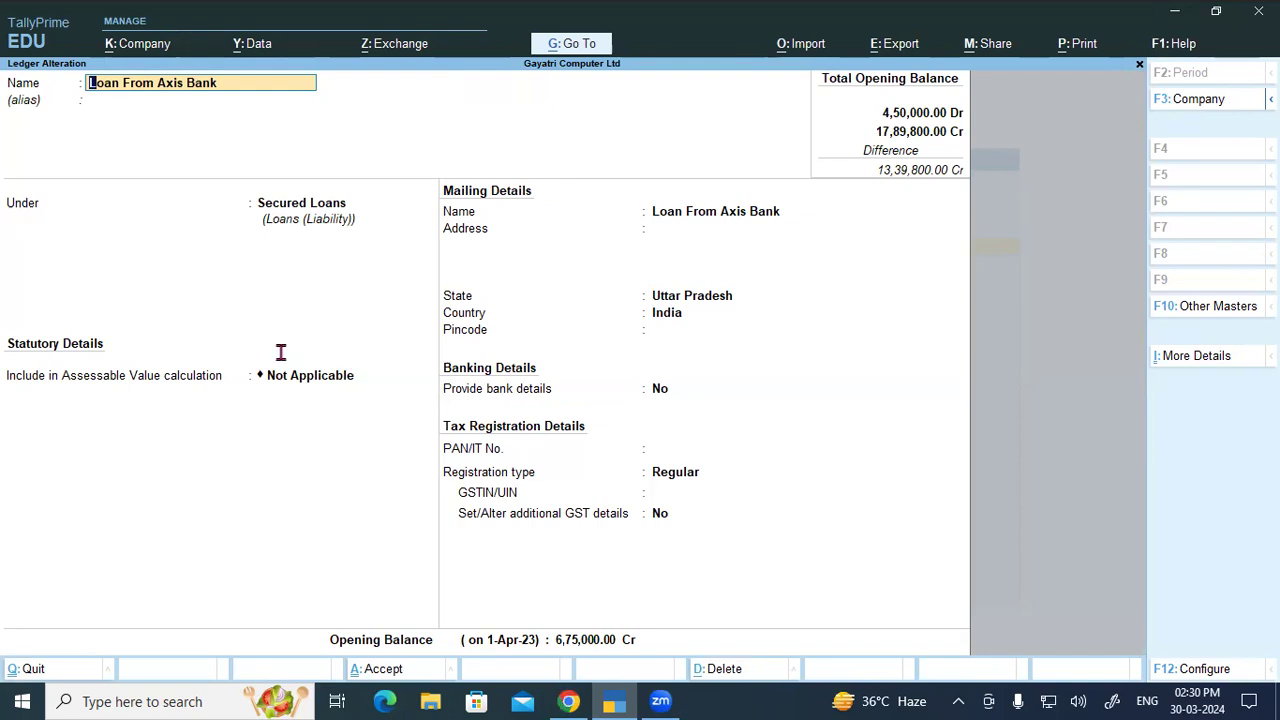
Look up the new name in the Chrome PDF notes and rename the ledger to Loan from HDFC Bank in TallyPrime.
key(alt+Tab)
drag(277, 357, 660, 357)
click(483, 356)
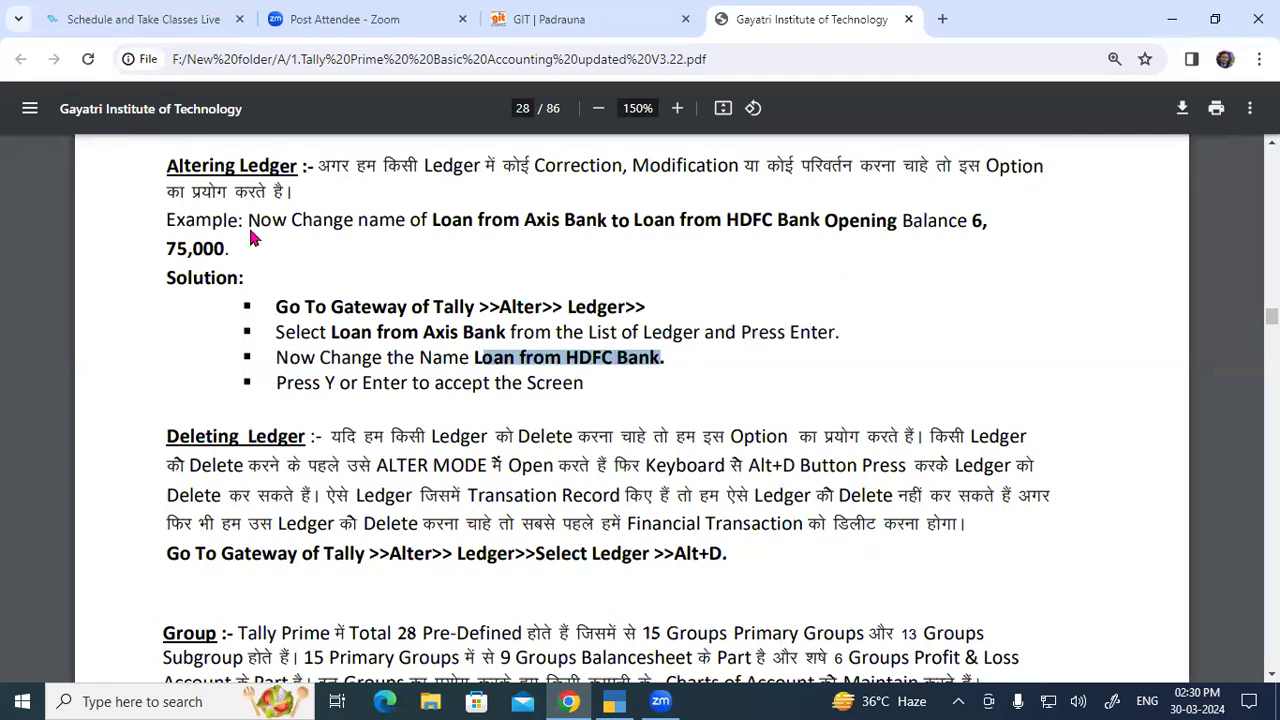
key(alt+Tab)
text(Loan from HDFC Bank.)
key(BackSpace)
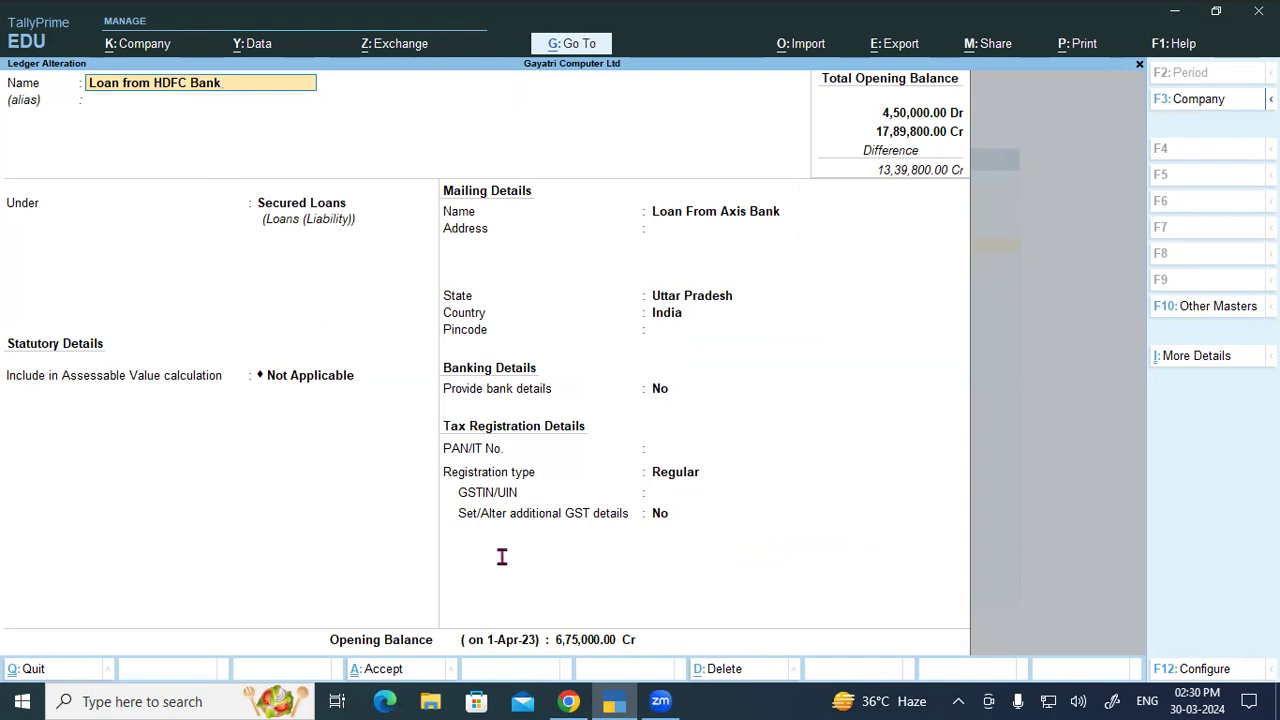
Check the acceptance instruction in the Chrome PDF notes, and save the altered ledger in TallyPrime with its remaining fields left as they are.
key(alt+Tab)
drag(278, 383, 575, 383)
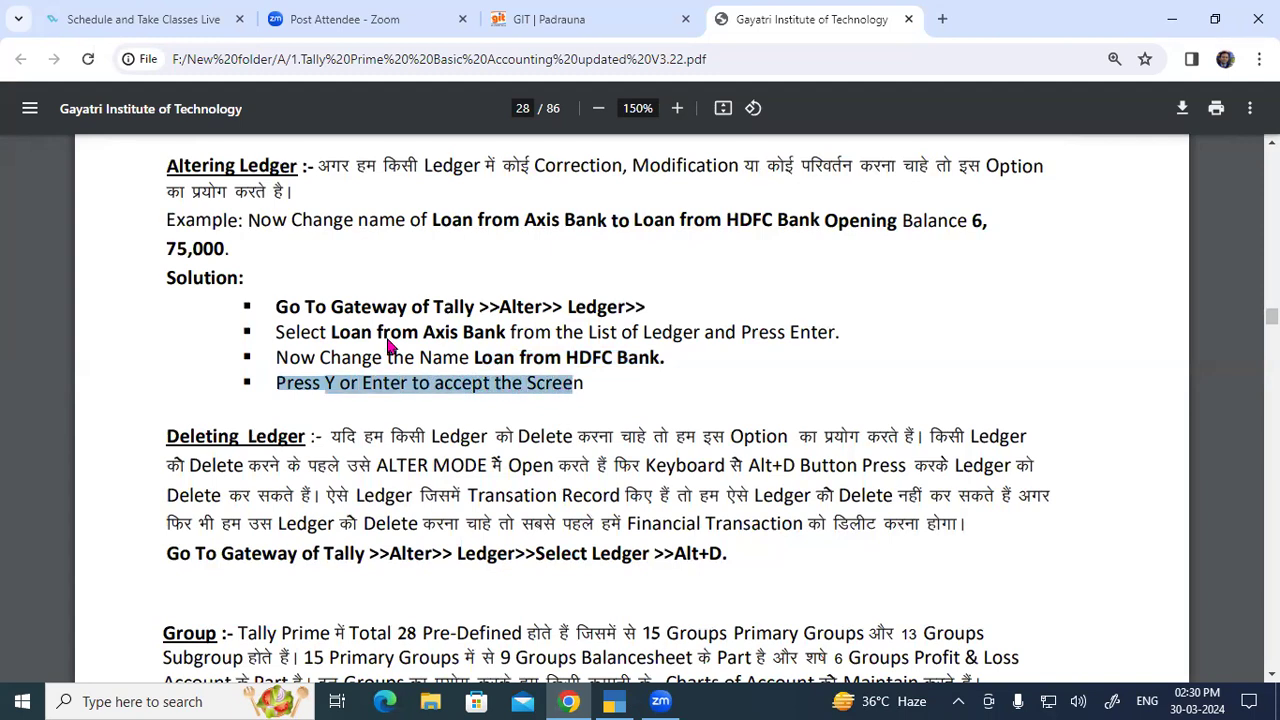
key(alt+Tab)
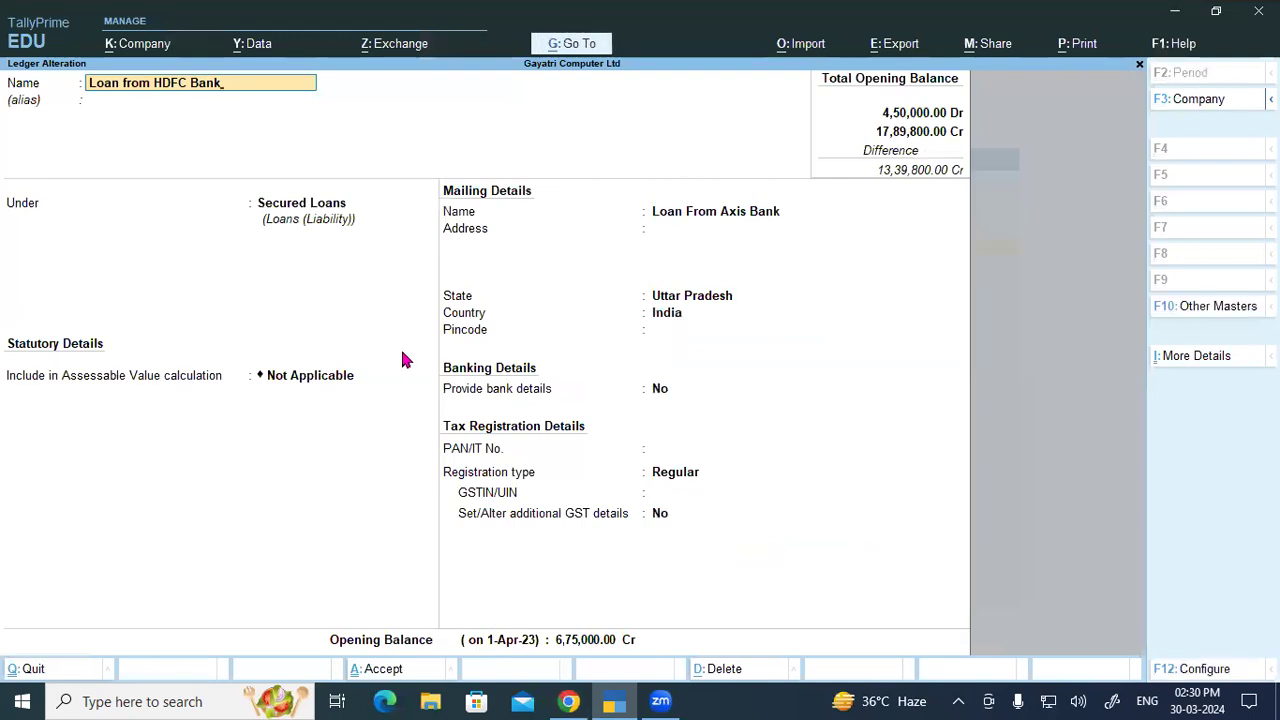
key(Return)
key(Return)
key(Return)
key(Return)
key(Return)
key(Return)
key(Return)
key(Return)
key(Return)
key(Return)
key(Return)
key(Return)
key(Return)
key(Return)
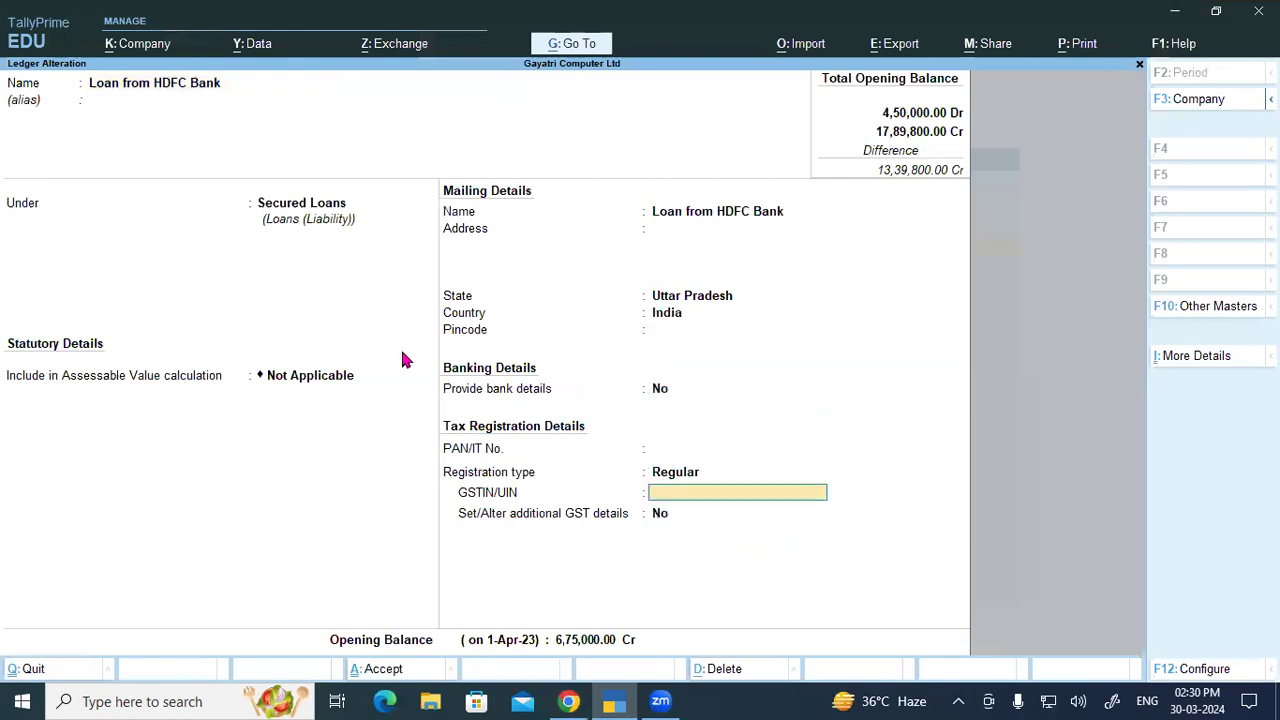
key(Return)
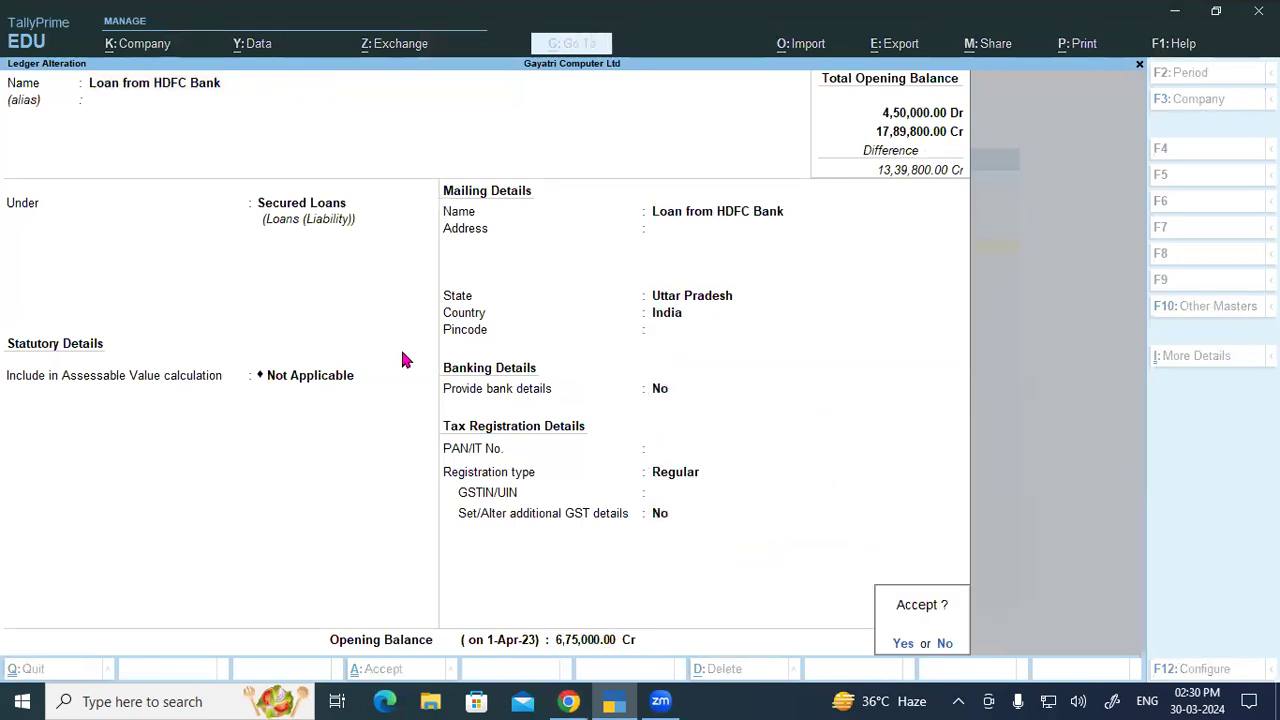
key(Return)
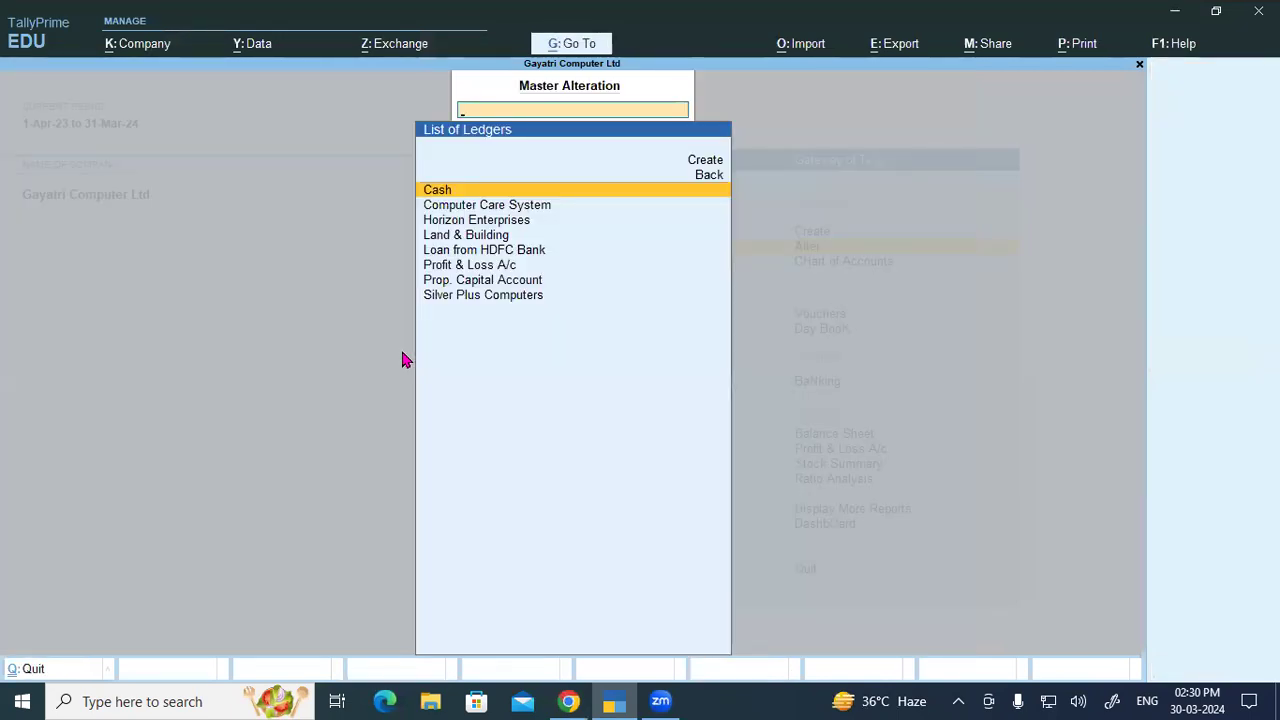
Highlight the Loan from HDFC Bank ledger in the list and switch back to the PDF notes in Chrome.
key(Down)
key(Down)
key(Down)
key(Down)
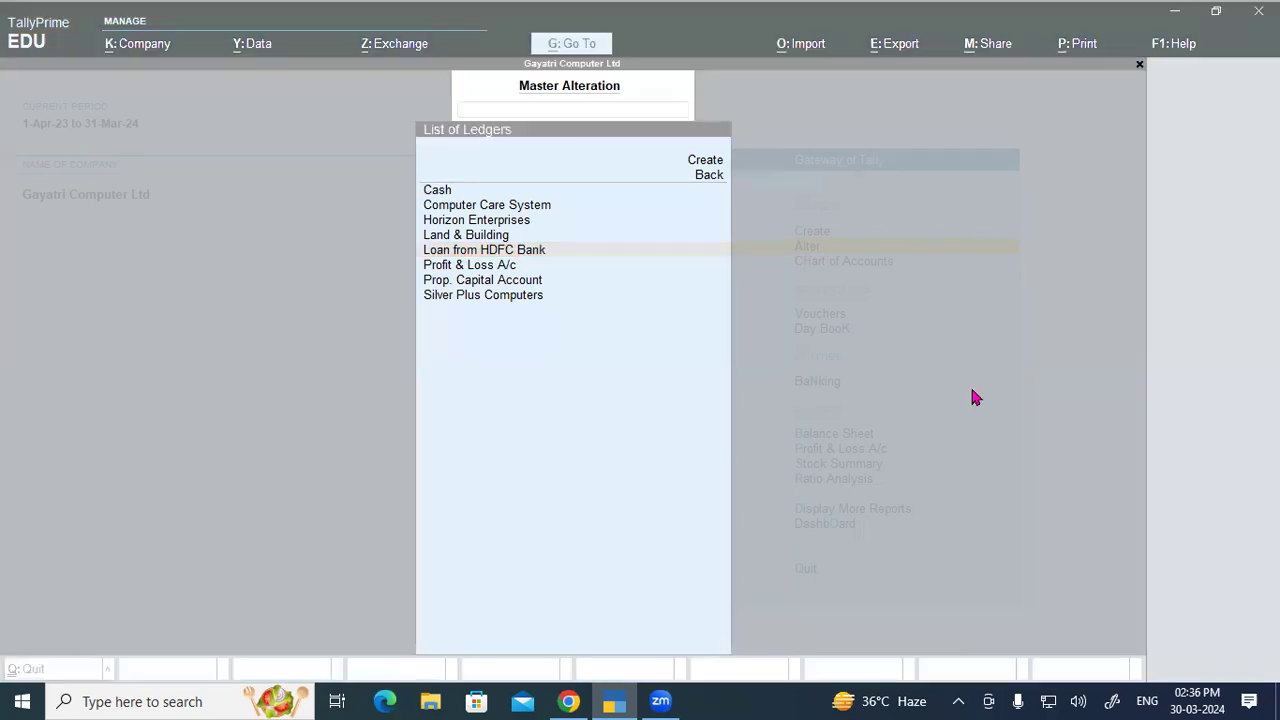
key(alt+Tab)
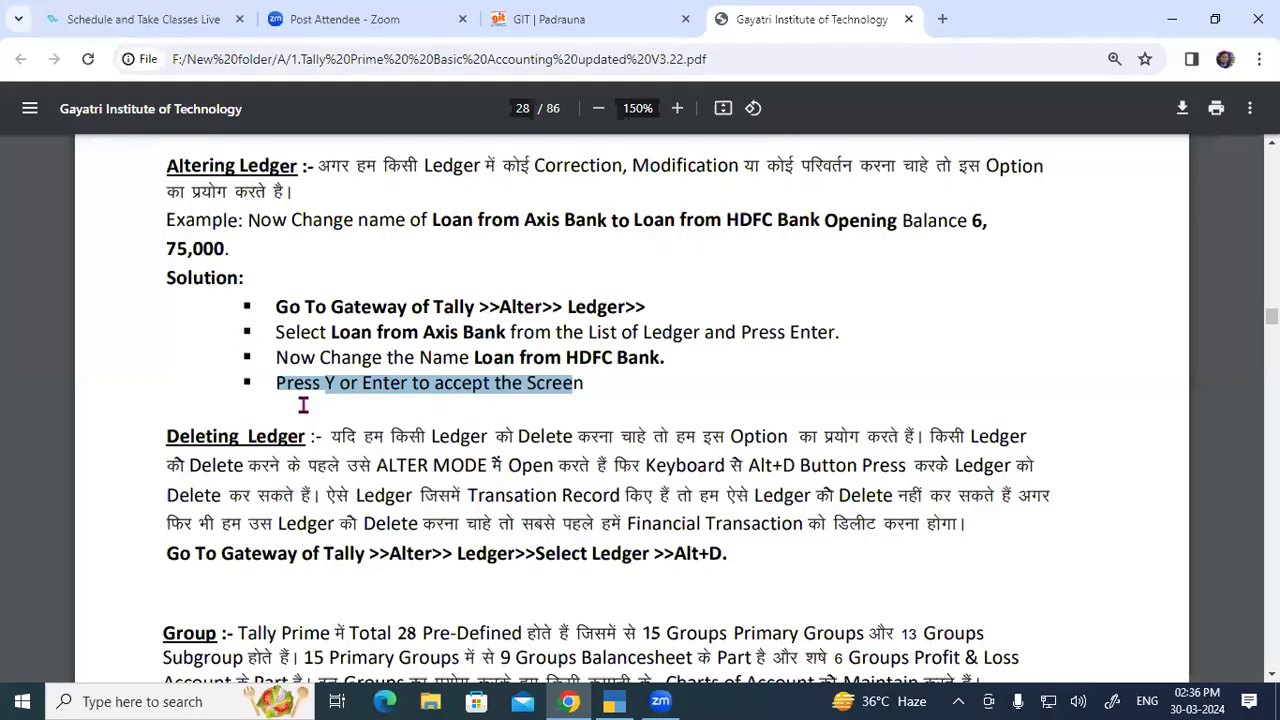
Check the Deleting Ledger heading in the Chrome PDF notes, and start a new ledger named Padrauna in TallyPrime.
drag(168, 437, 300, 440)
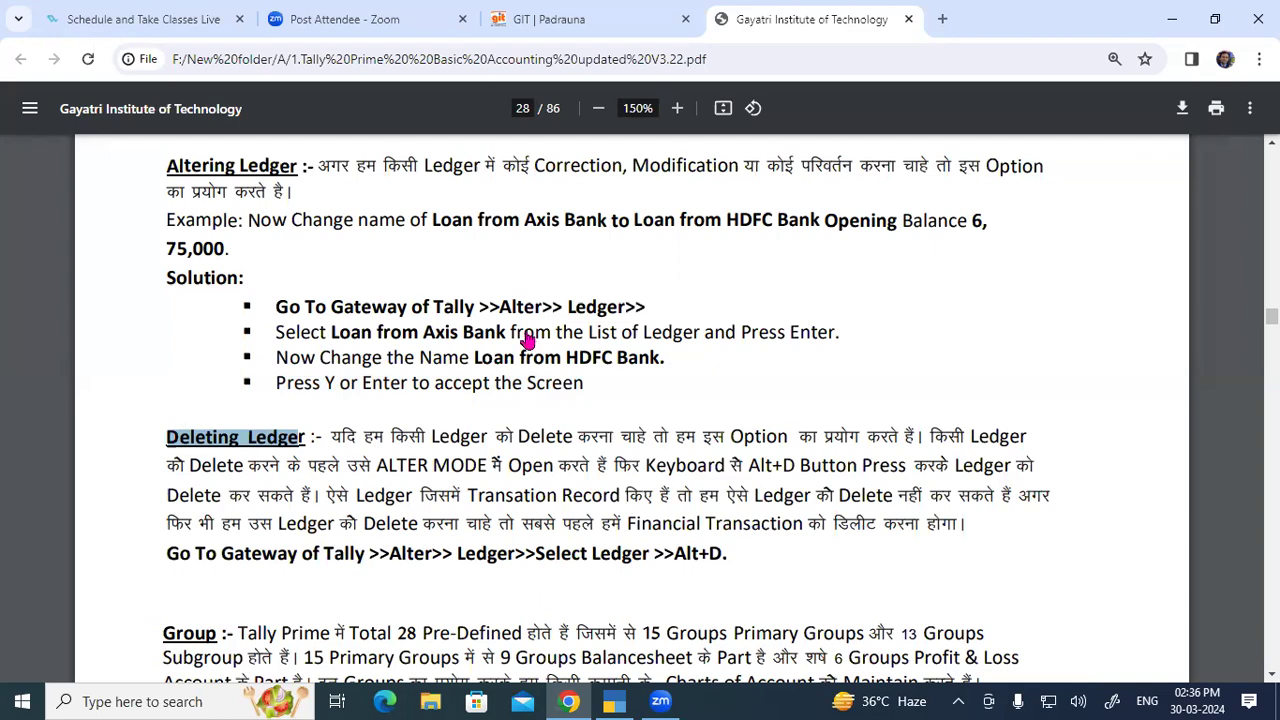
key(alt+Tab)
key(Up)
key(Return)
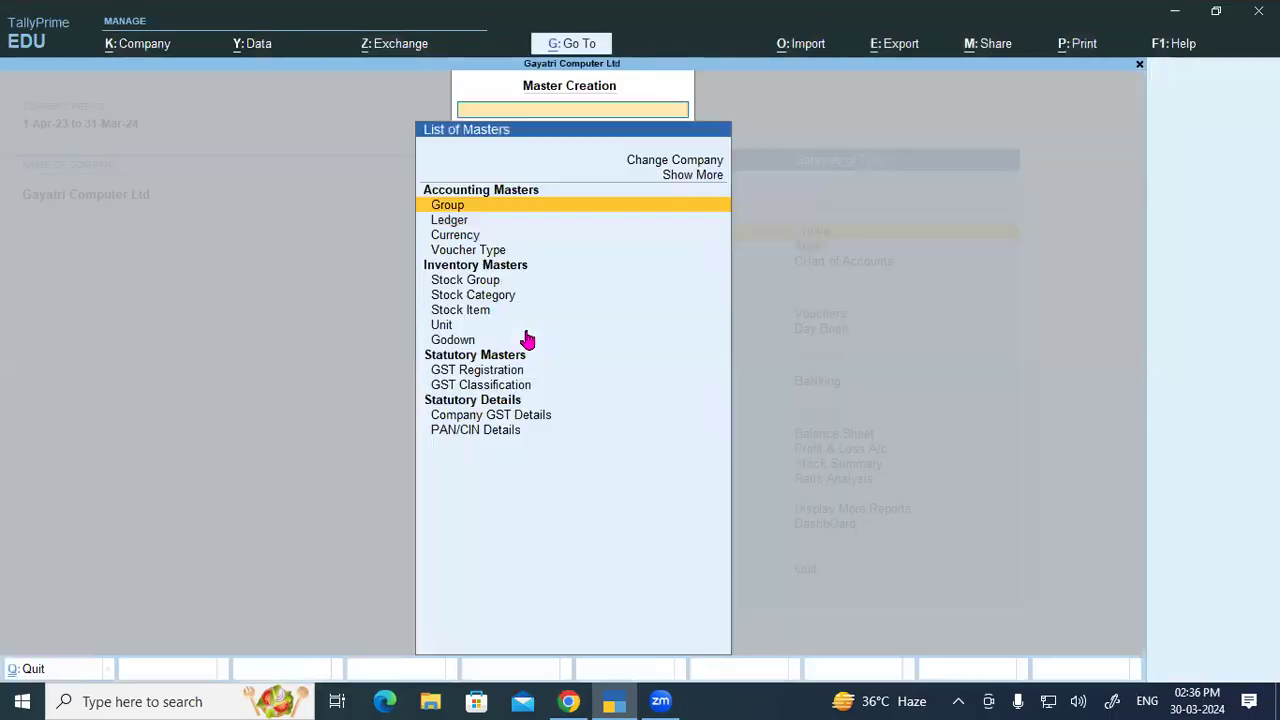
key(Down)
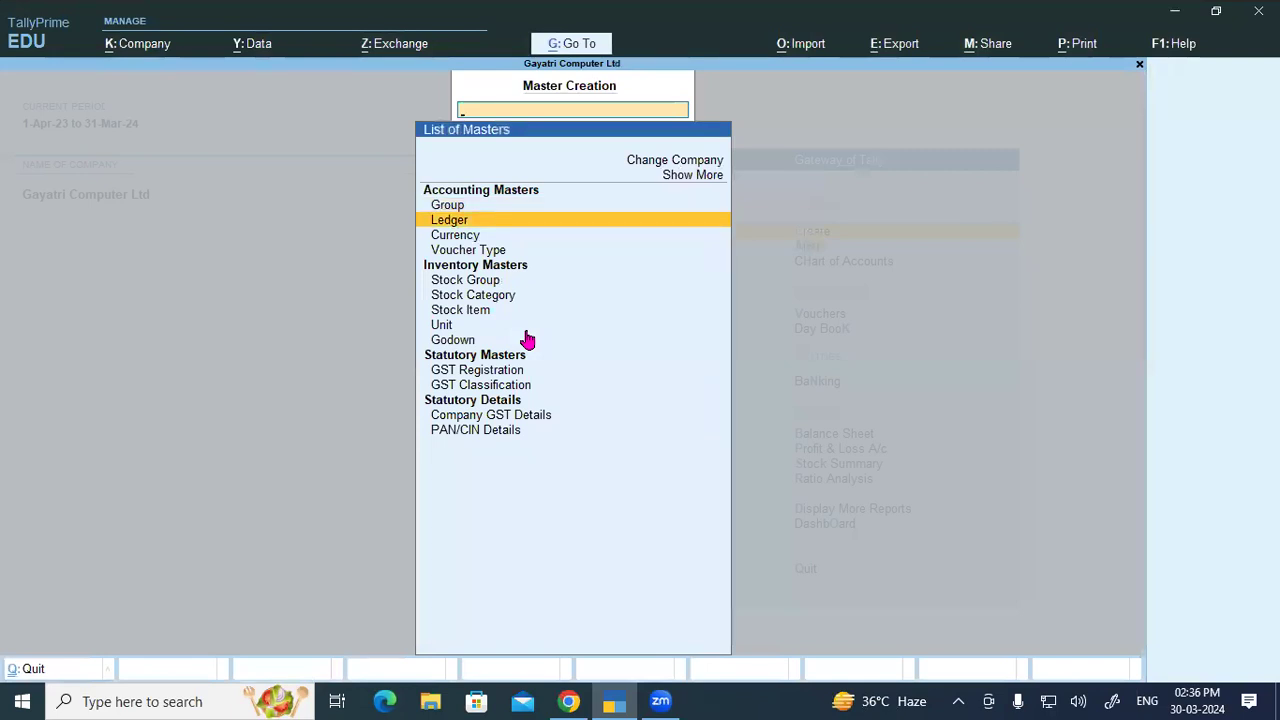
key(Return)
text(Pa)
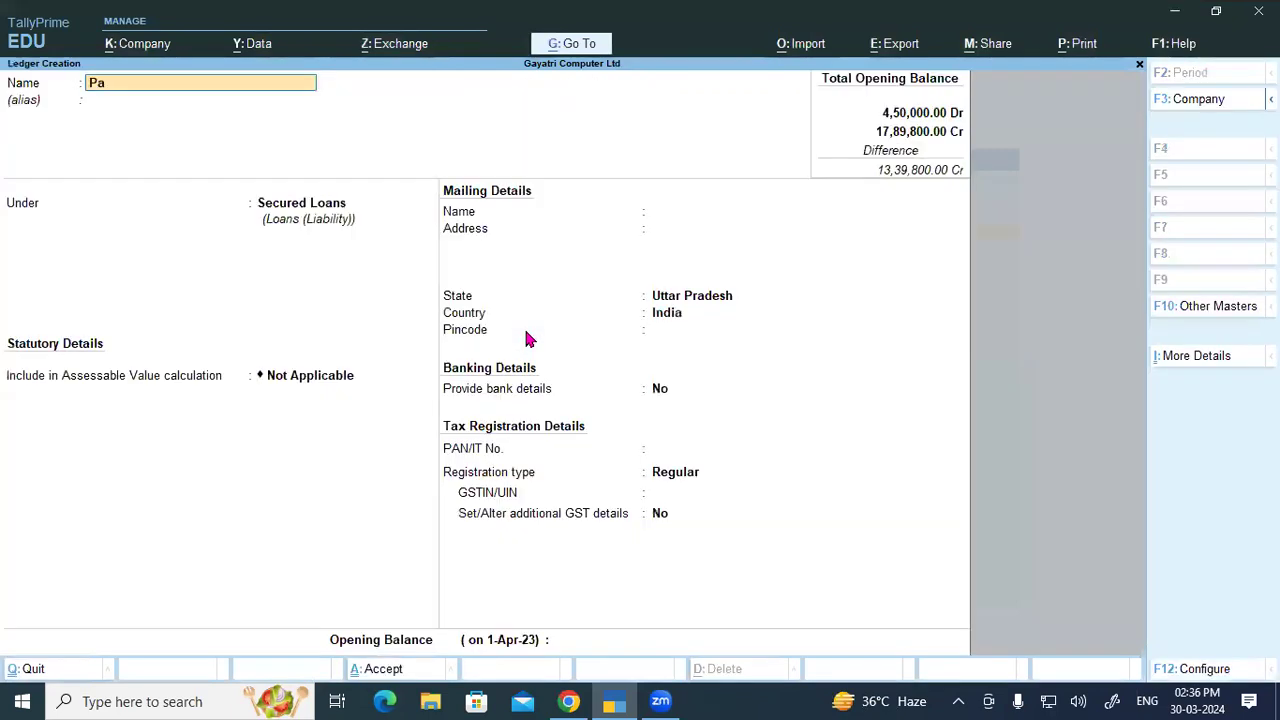
text(drauna)
key(Return)
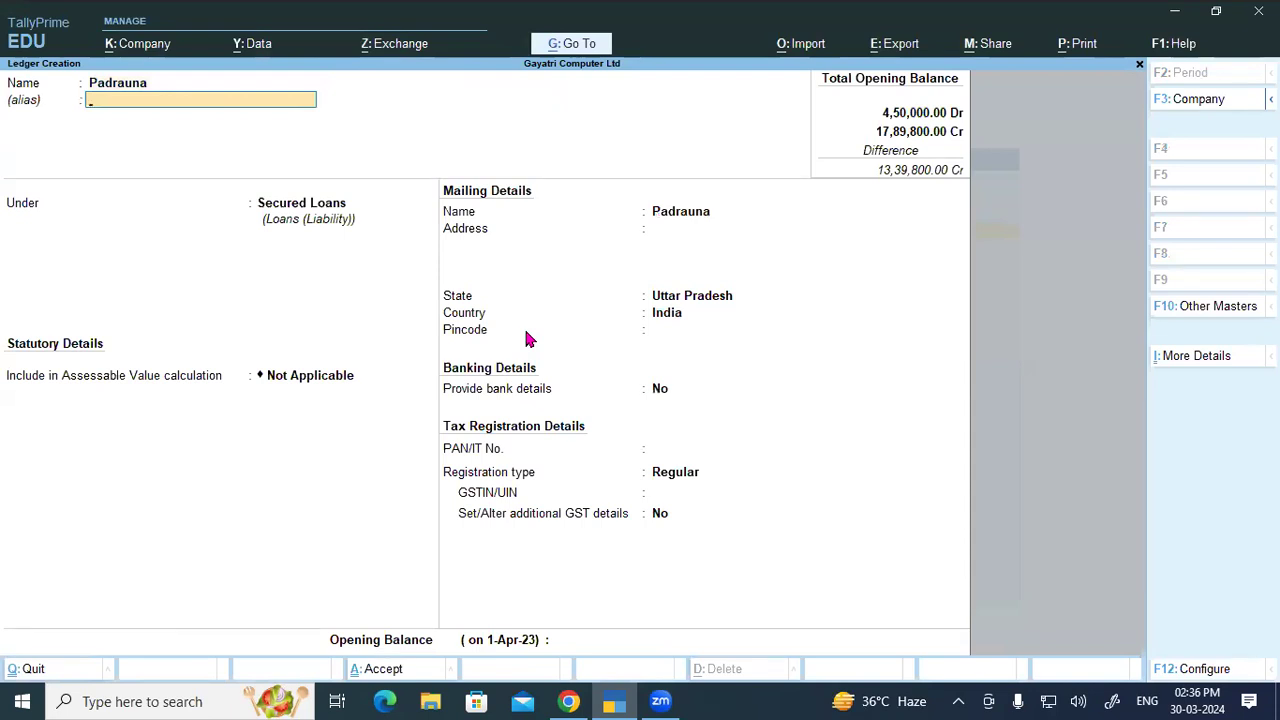
Place the Padrauna ledger under Sundry Creditors and save it with the bill-by-bill settings left at their defaults.
key(Return)
text(Su)
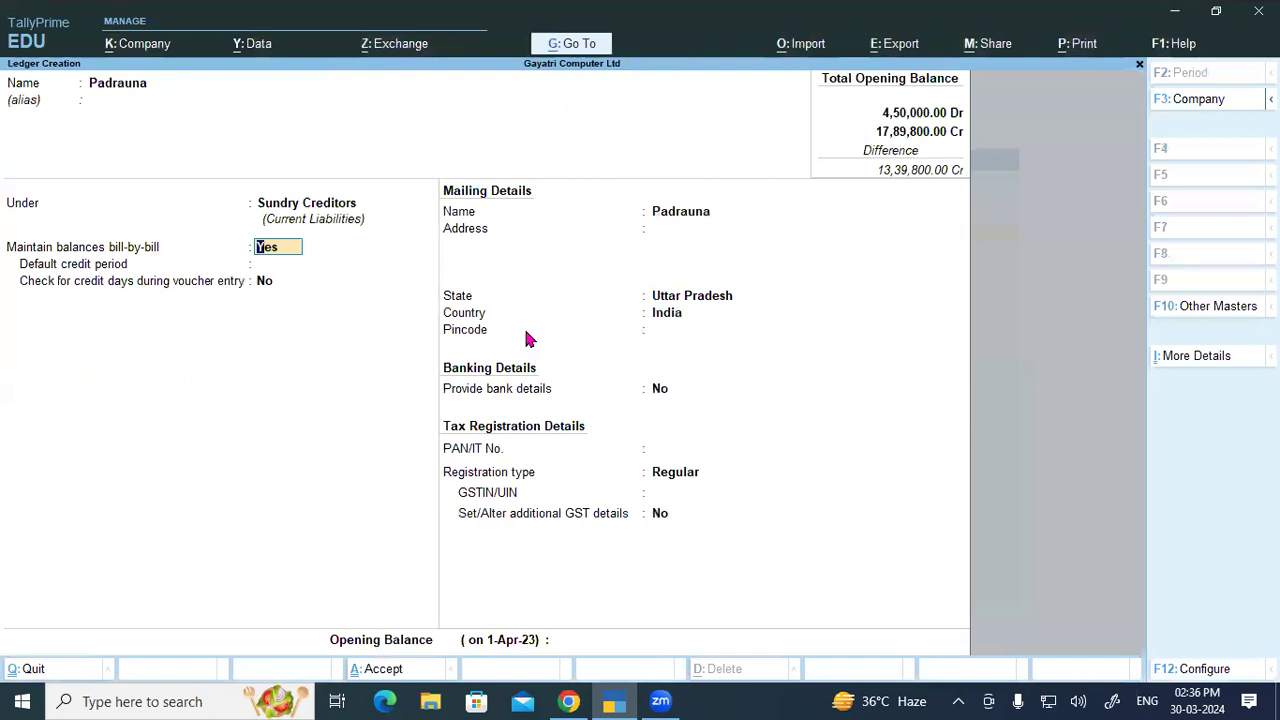
key(Return)
key(Return)
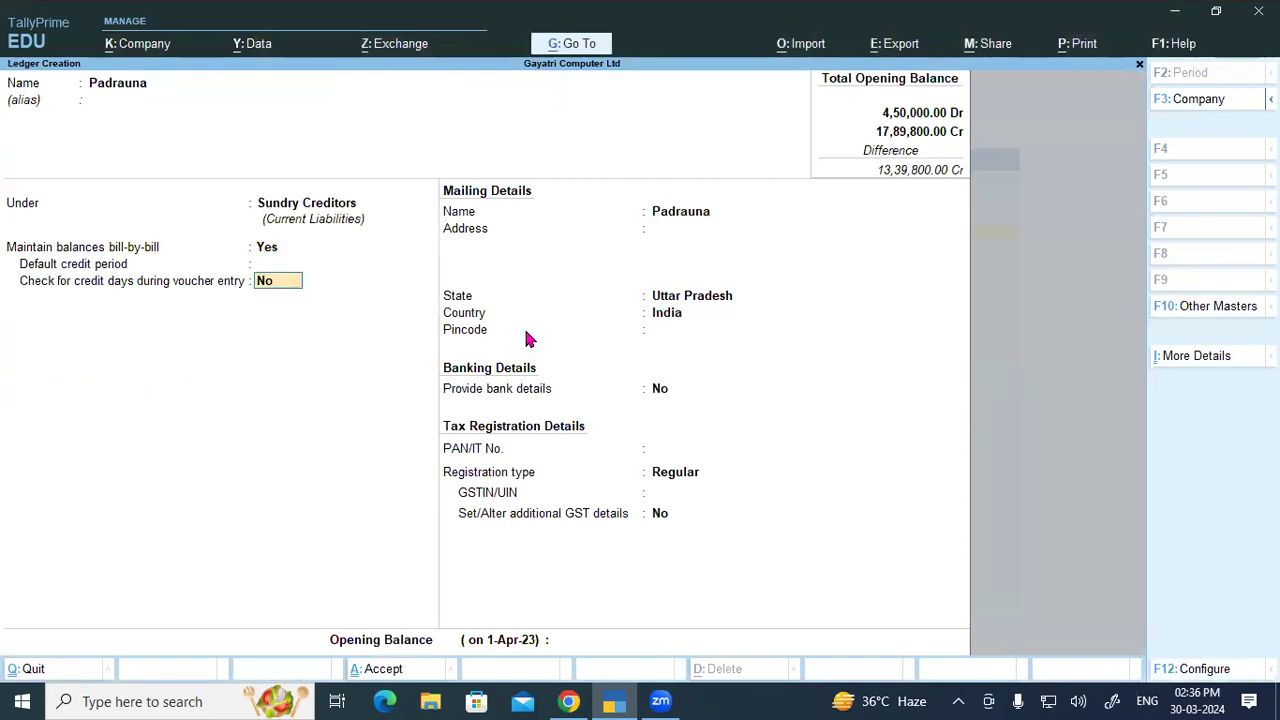
key(Return)
key(ctrl)
key(ctrl+a)
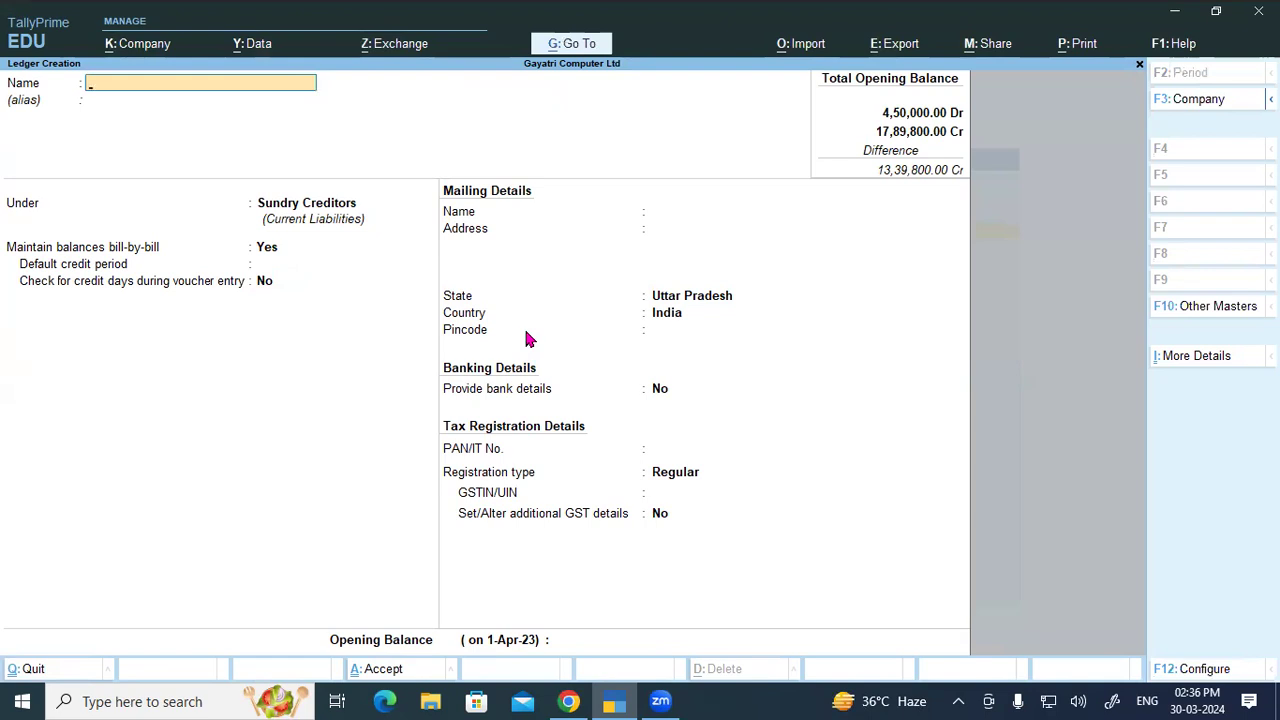
Leave ledger creation and return to the Gateway of Tally.
key(Escape)
key(y)
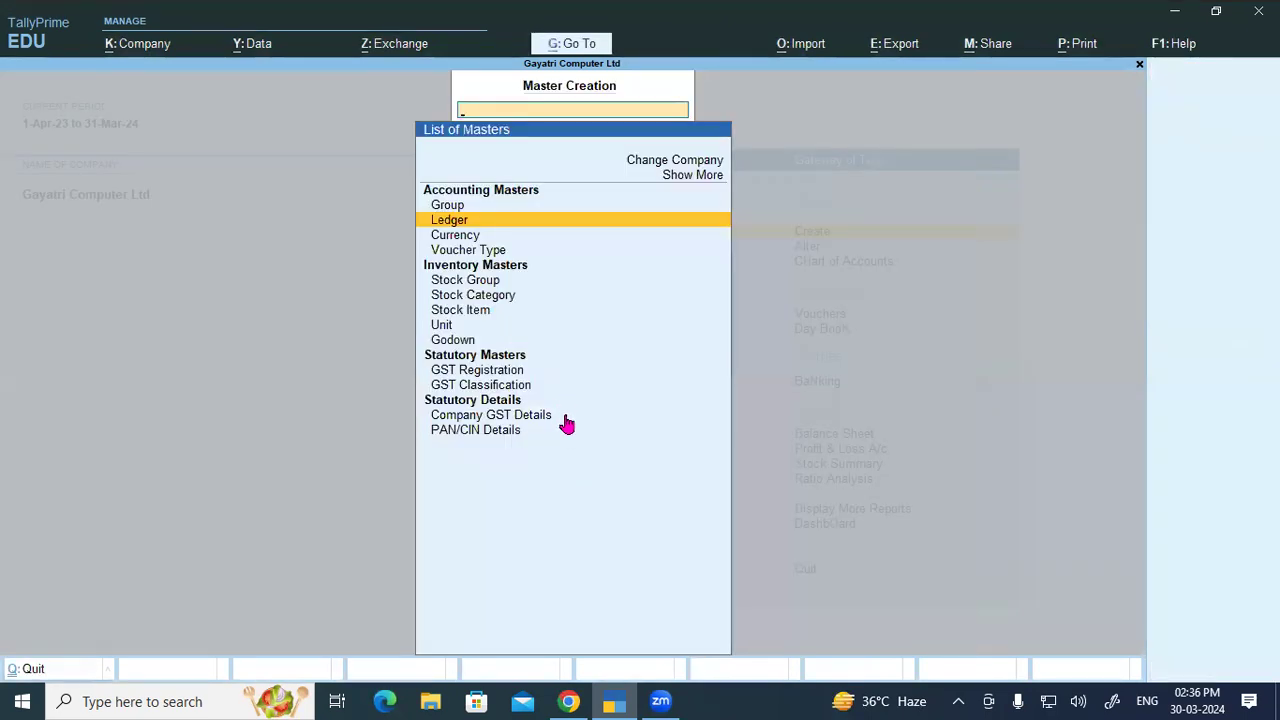
key(Escape)
key(a)
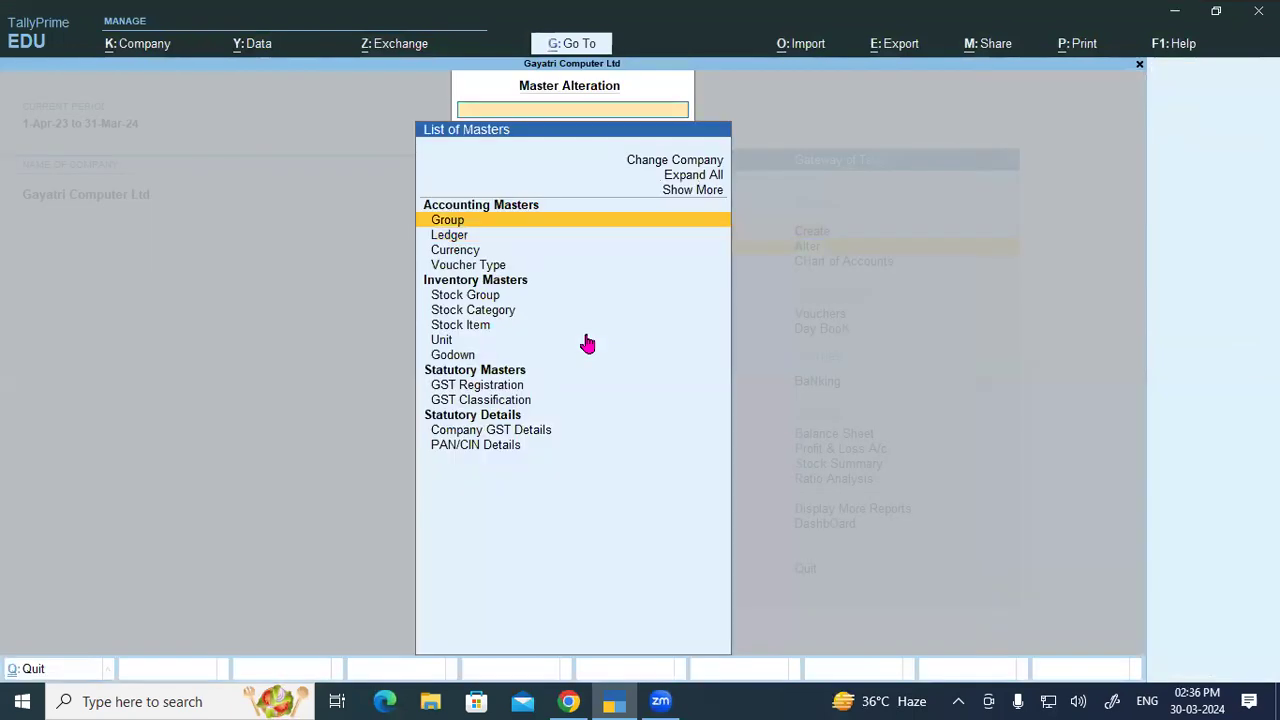
key(Escape)
key(Up)
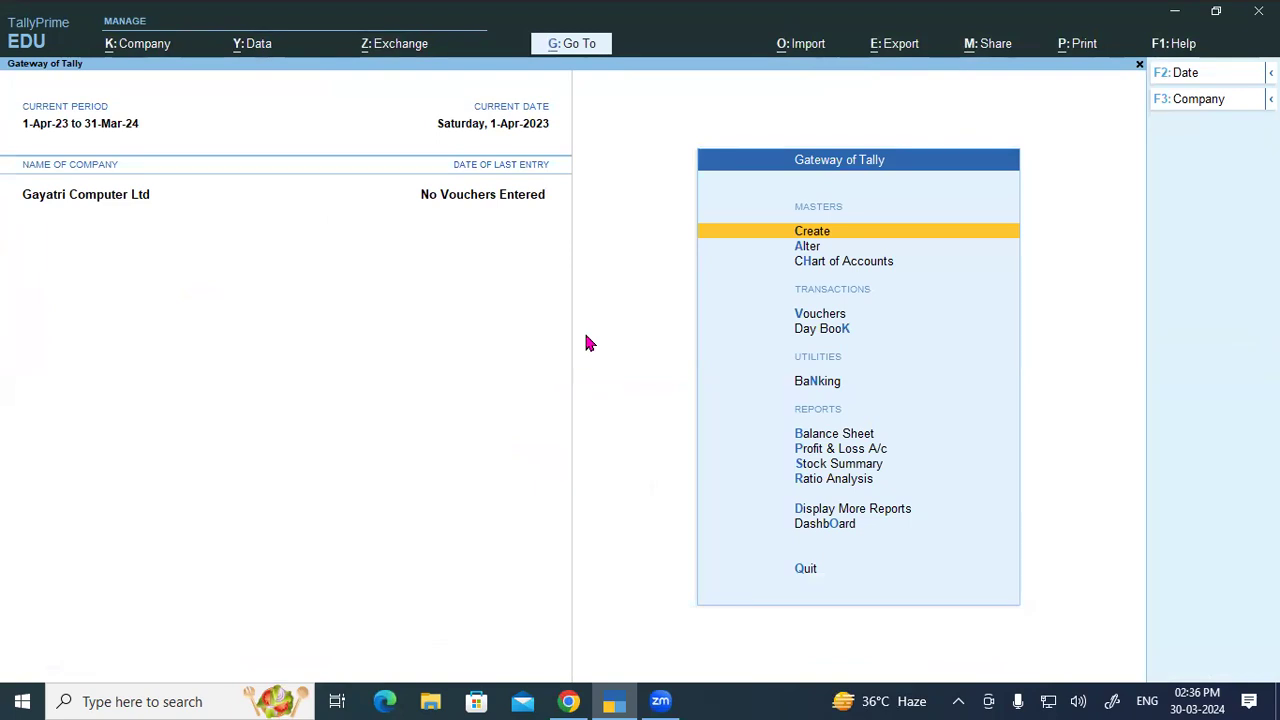
Open the Padrauna ledger for alteration from the list of ledgers.
key(Down)
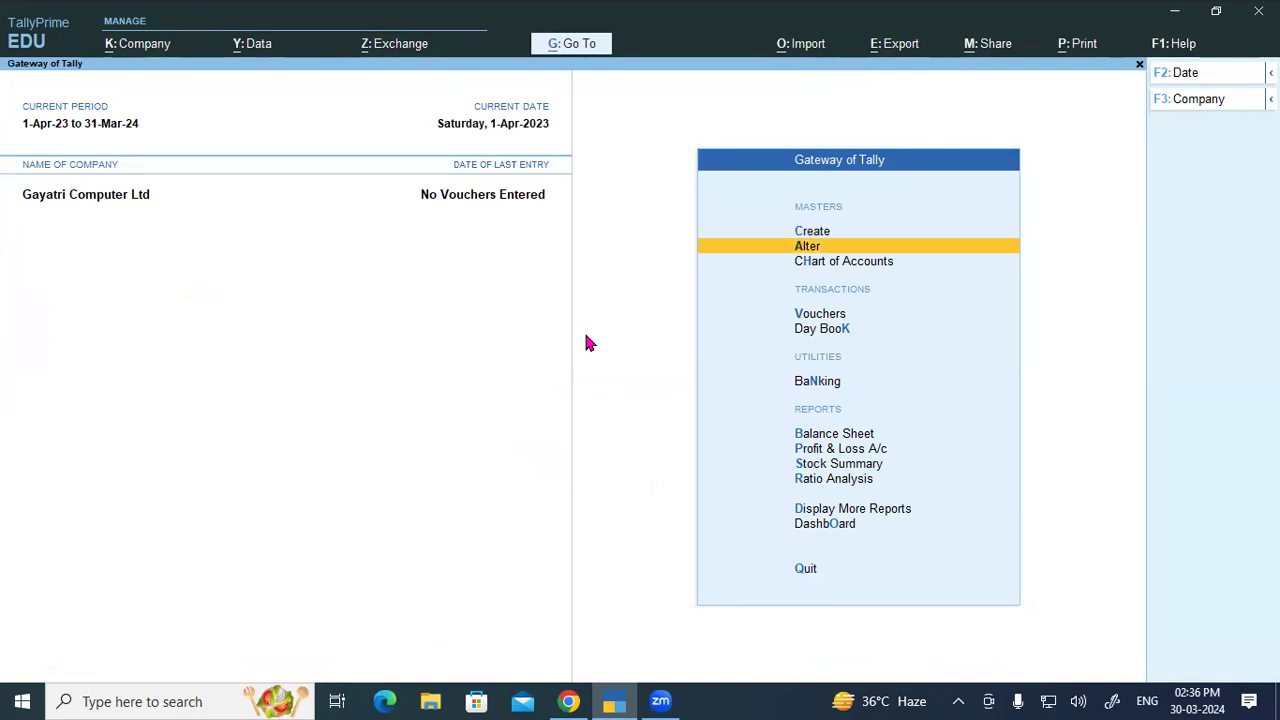
key(Return)
key(Down)
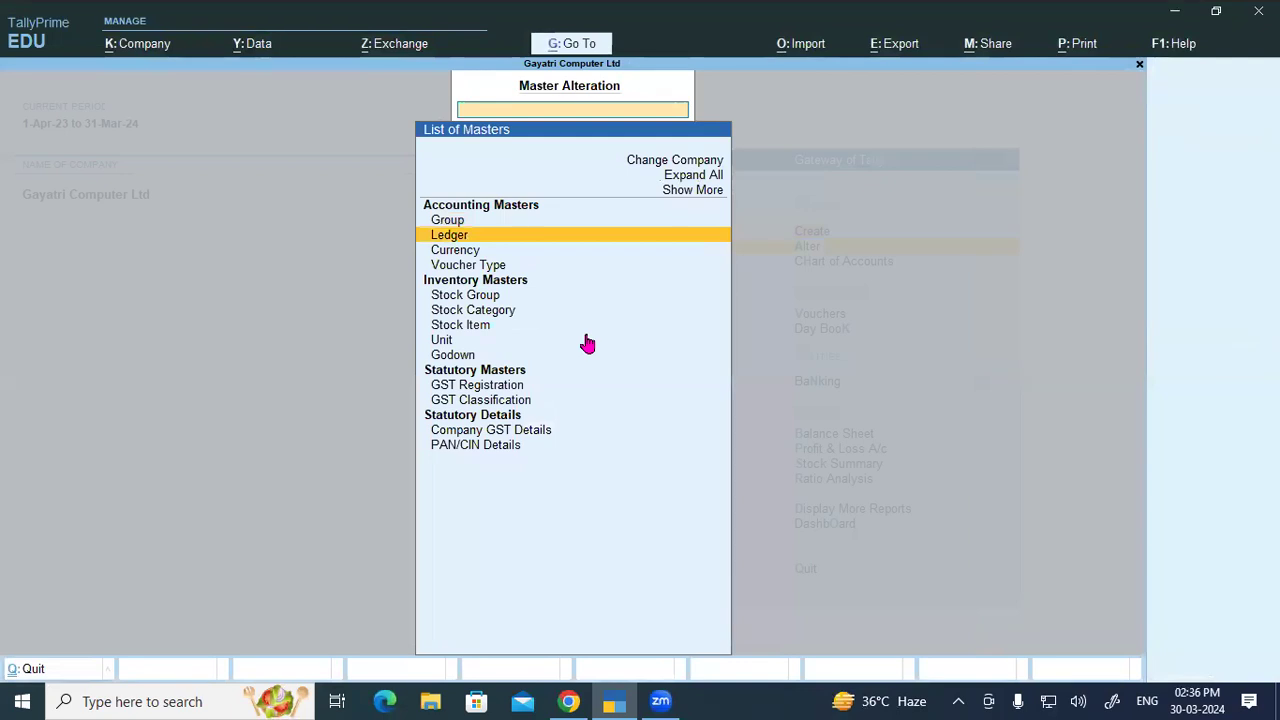
key(Return)
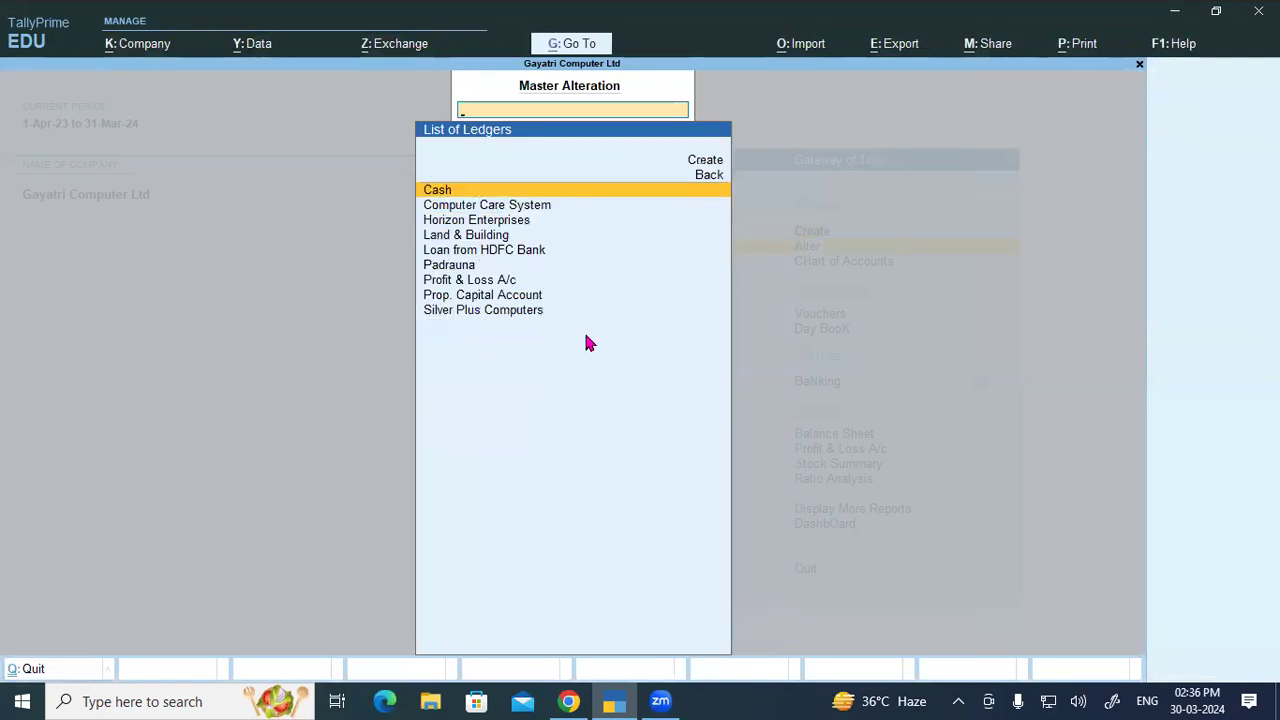
key(Down)
key(Down)
key(Down)
key(Down)
key(Down)
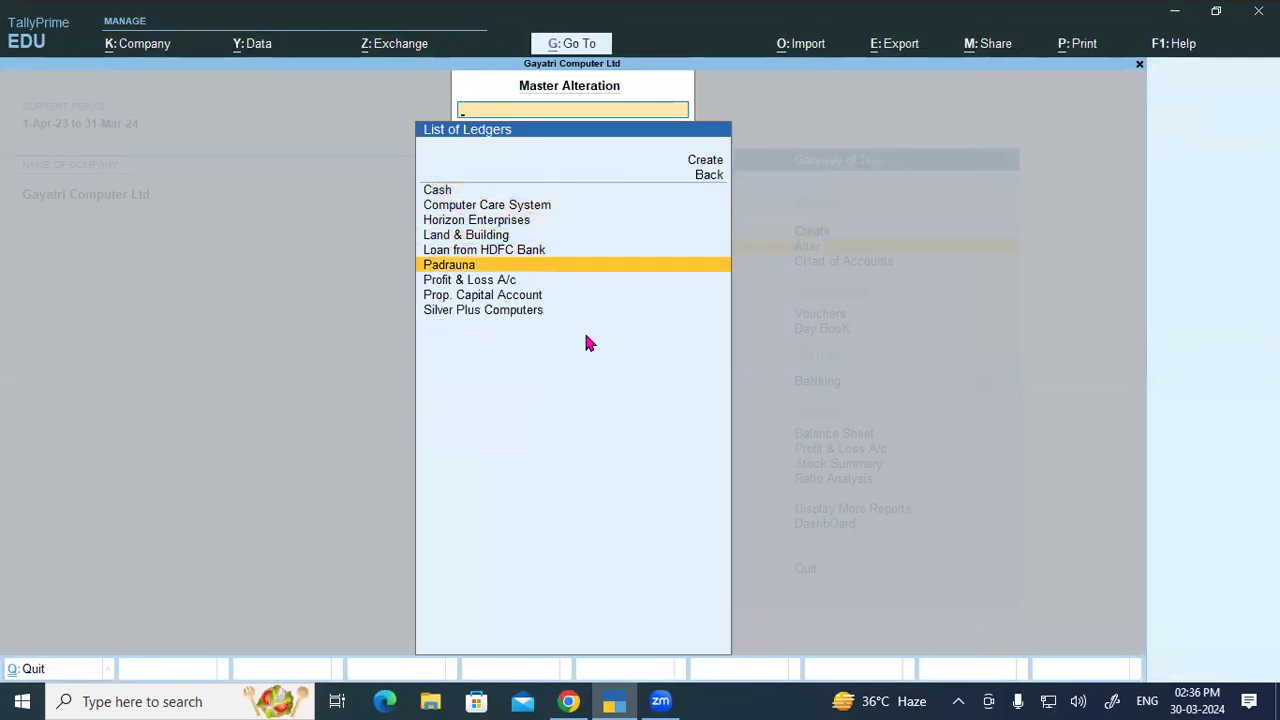
key(Return)
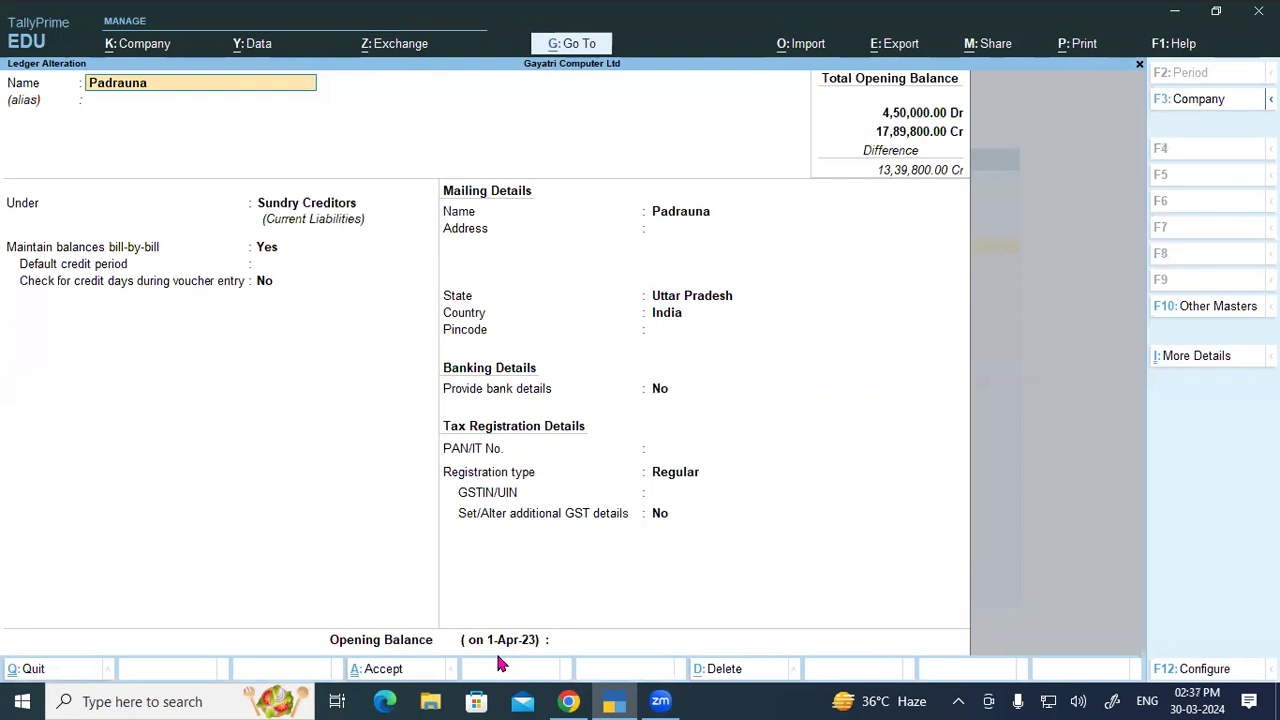
Delete the Padrauna ledger from its alteration screen and confirm the deletion.
key(Return)
key(Return)
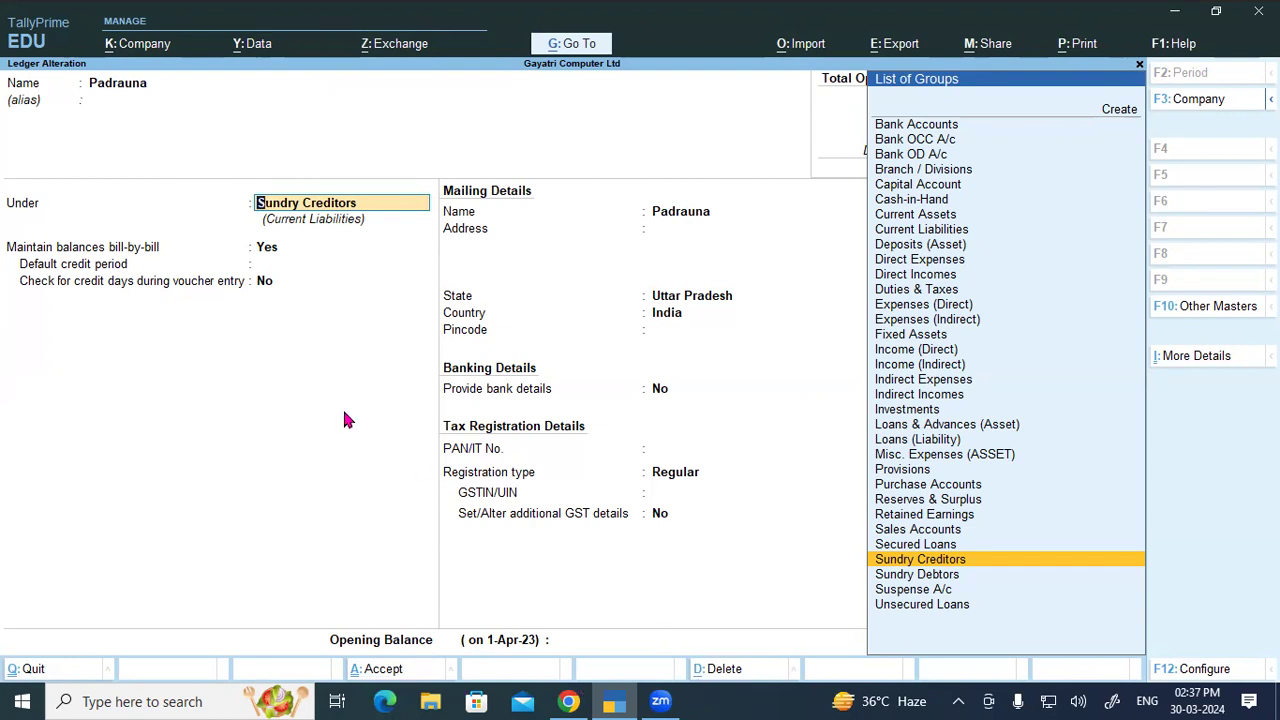
key(Return)
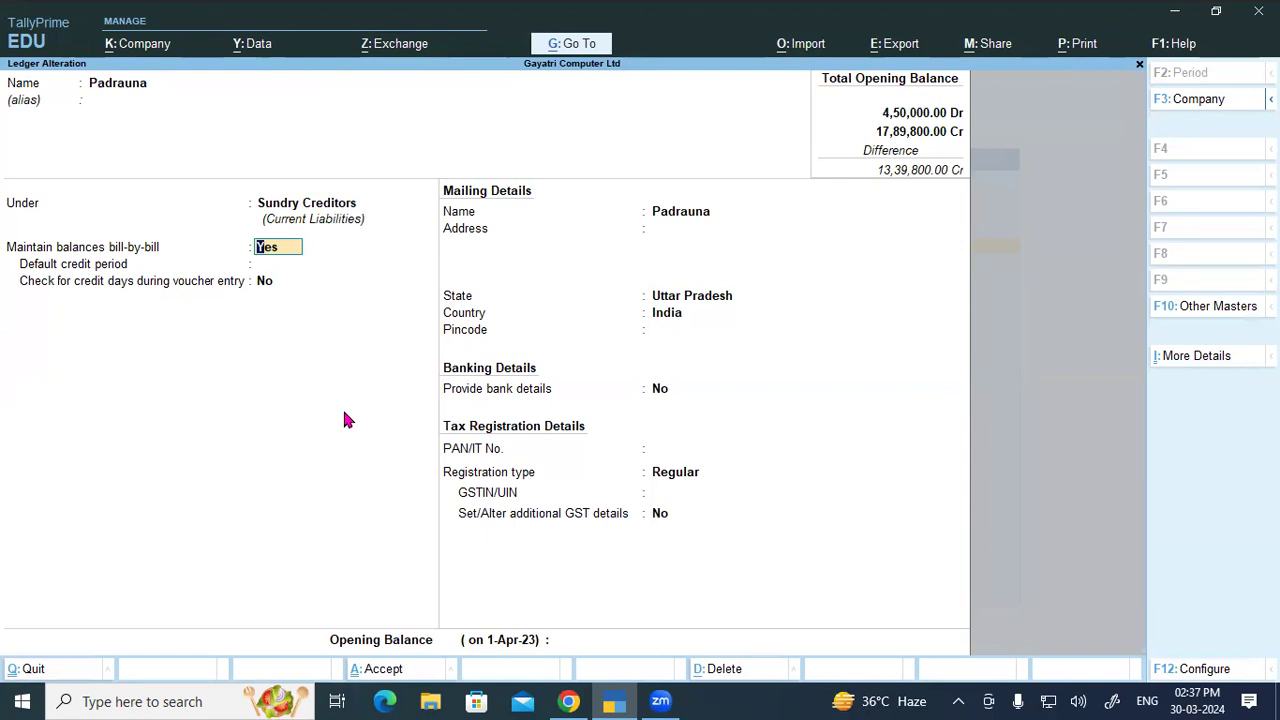
key(ctrl)
key(alt+d)
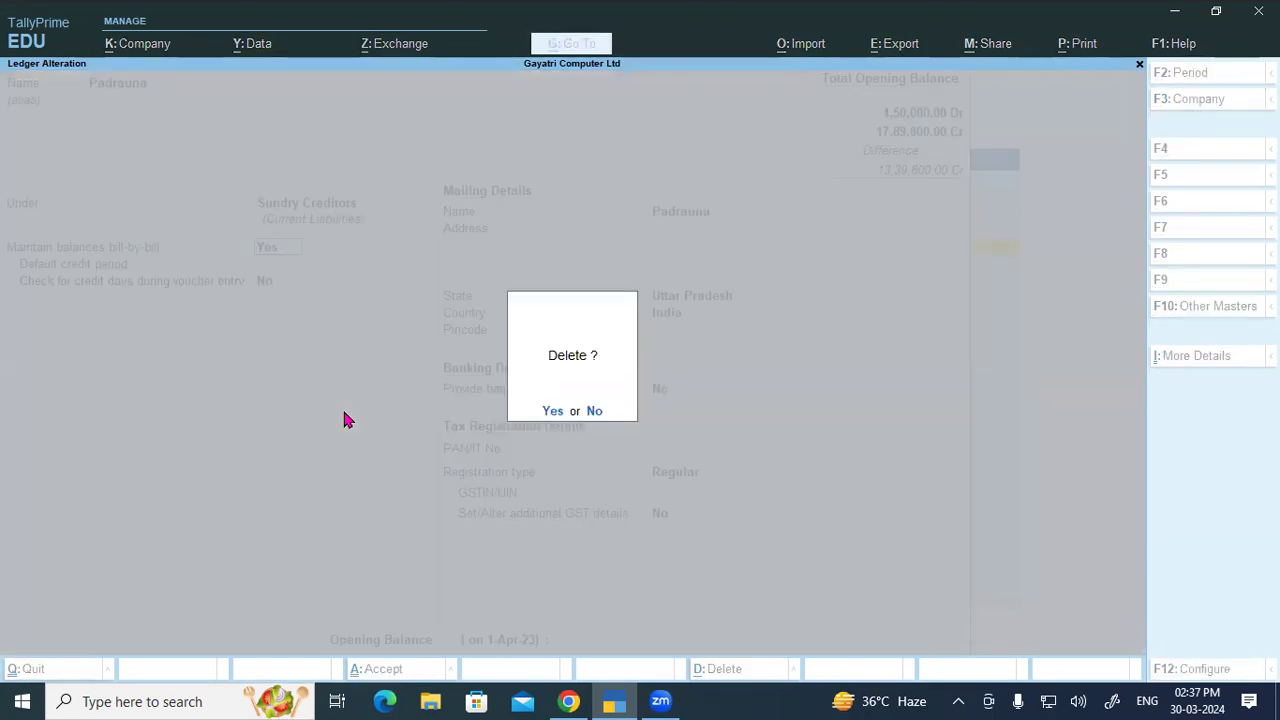
click(551, 411)
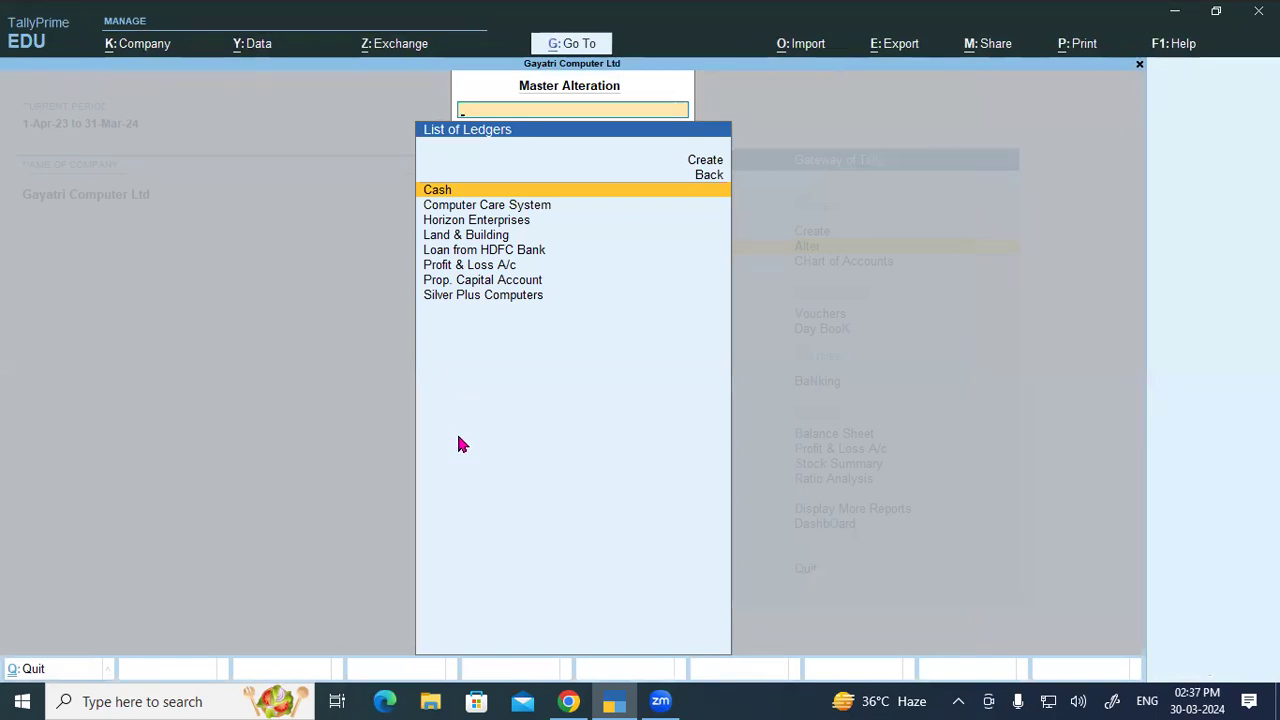
Leave the list of ledgers and open a blank ledger creation form.
mouse_move(556, 697)
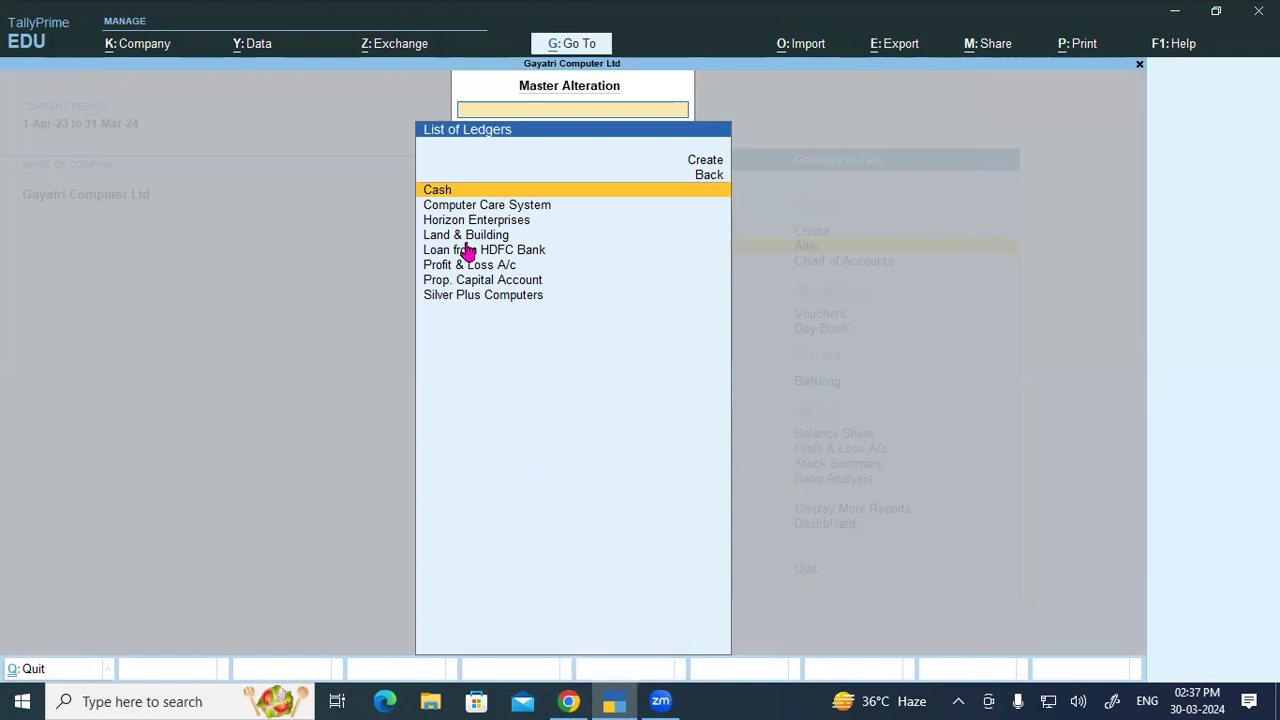
key(Escape)
key(Escape)
key(Up)
key(Return)
key(Down)
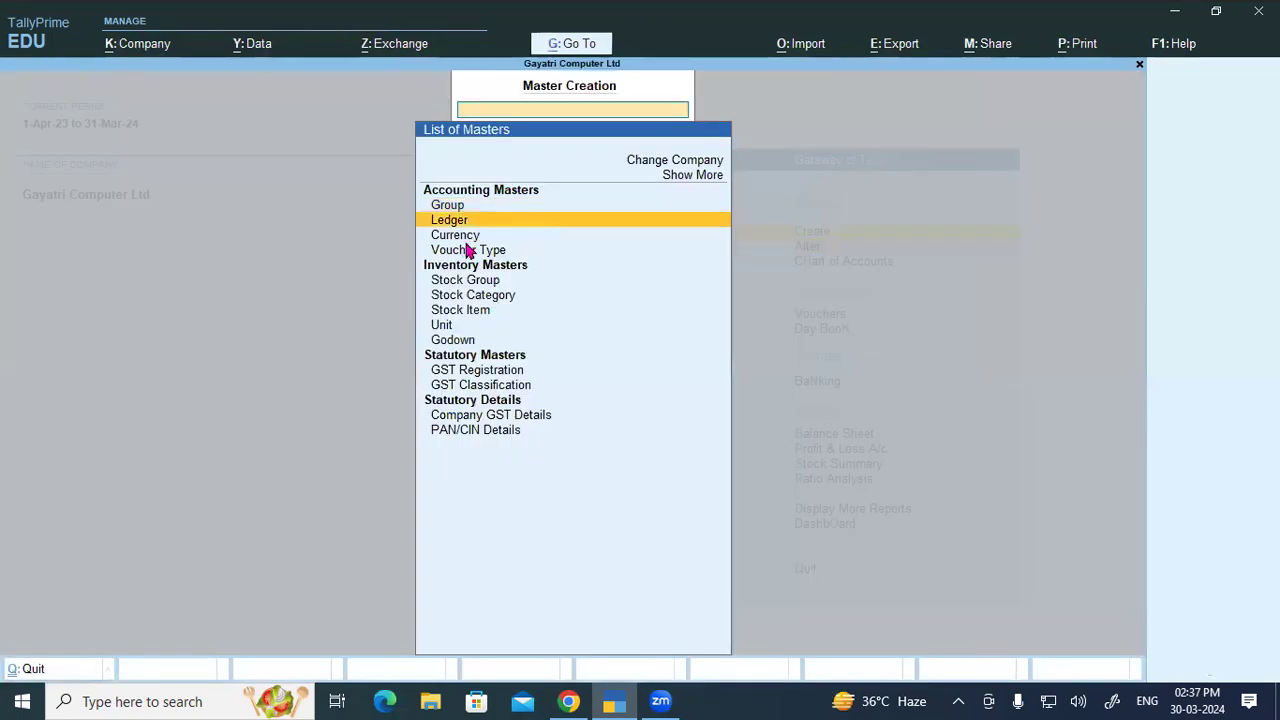
key(Return)
Enter a person's name as the ledger name, keep it under Sundry Creditors and save the ledger.
text(Ramesh)
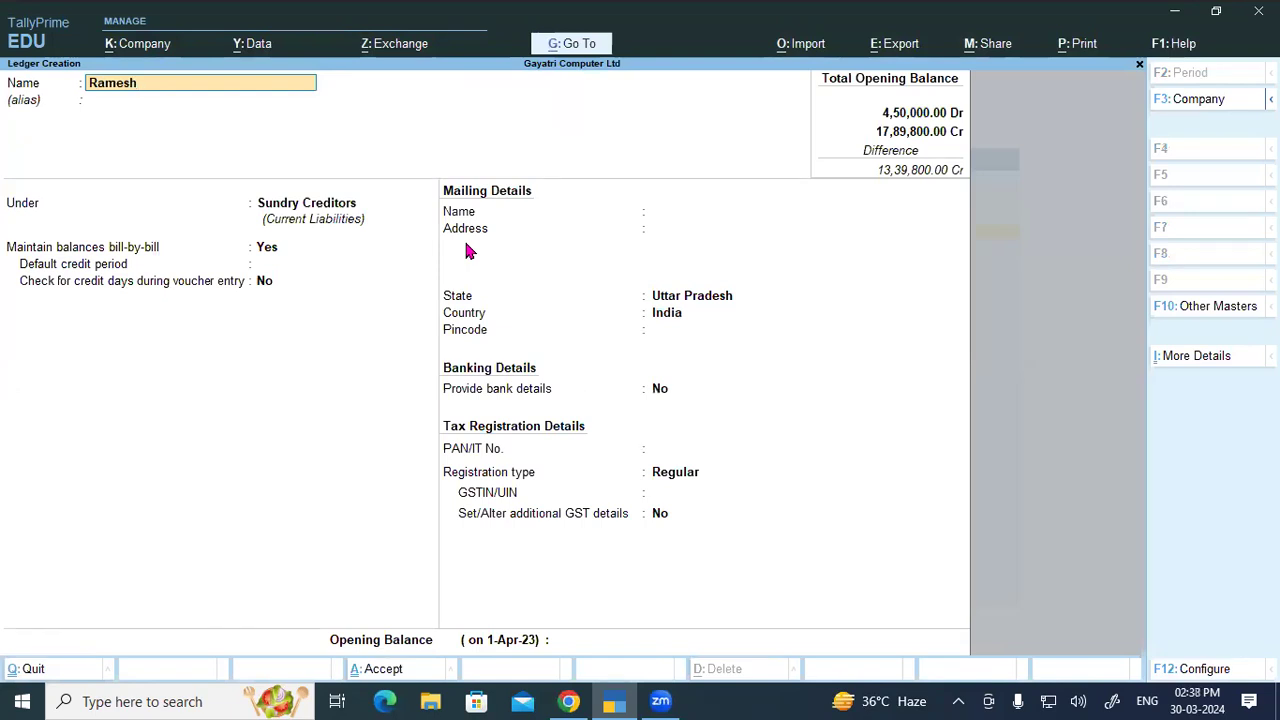
key(Return)
key(Return)
key(Return)
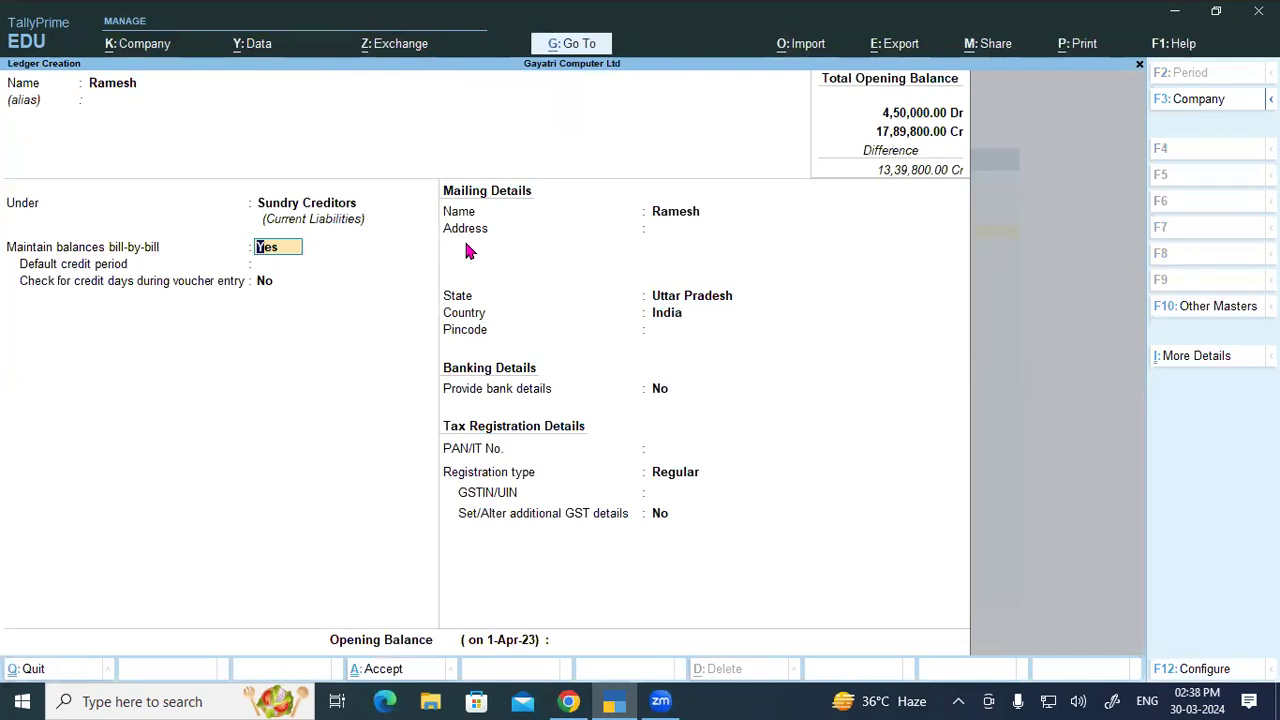
key(ctrl)
key(ctrl+a)
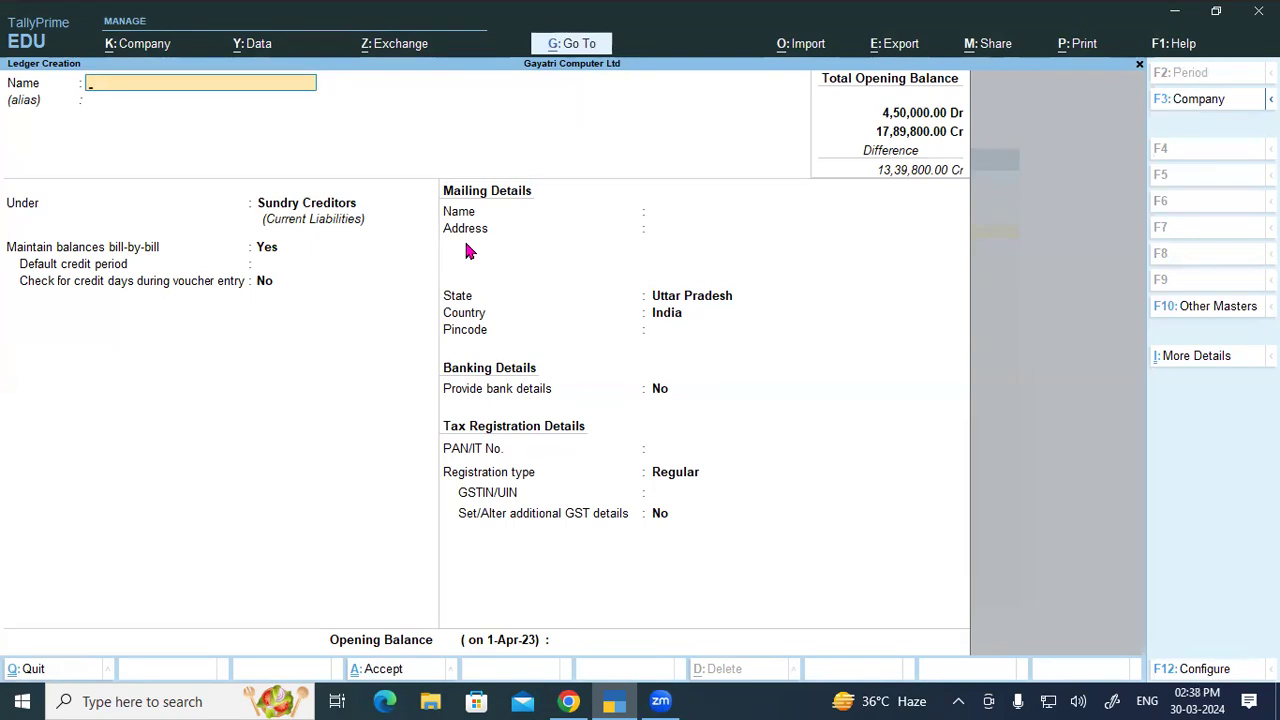
Leave ledger creation and open a new payment voucher from the Gateway of Tally.
key(Escape)
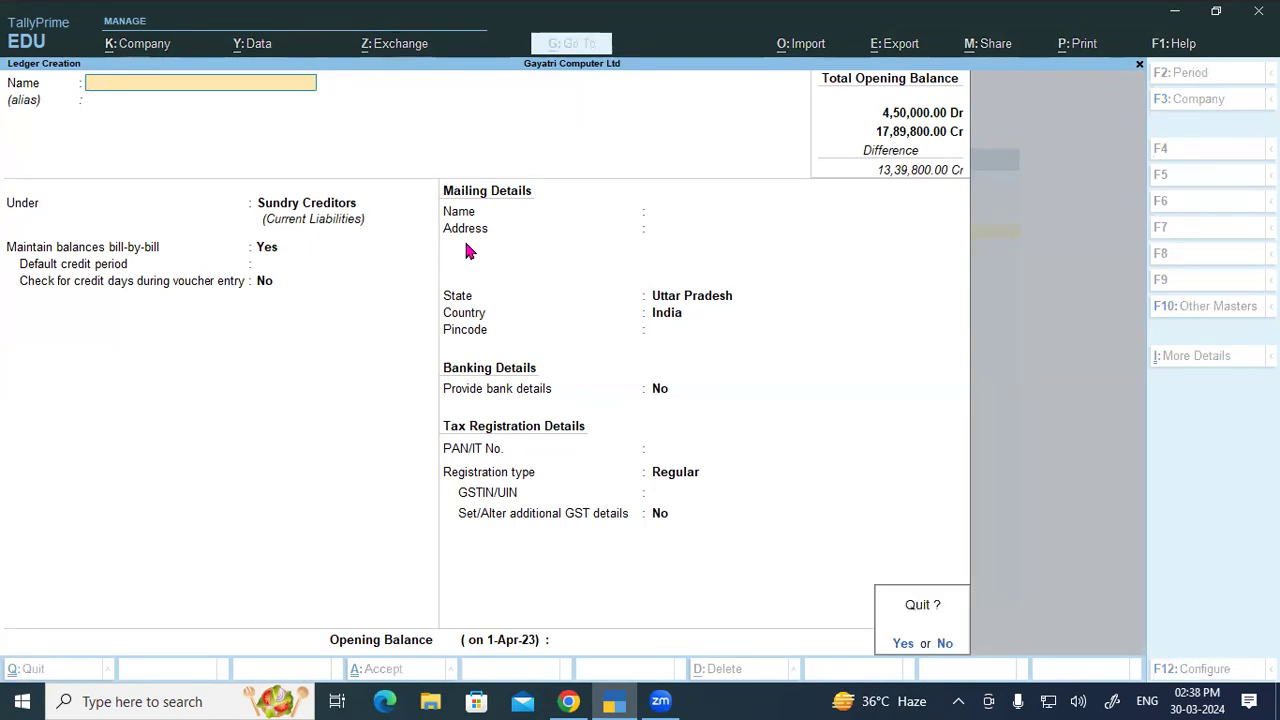
key(y)
key(Escape)
key(Down)
key(Down)
key(Down)
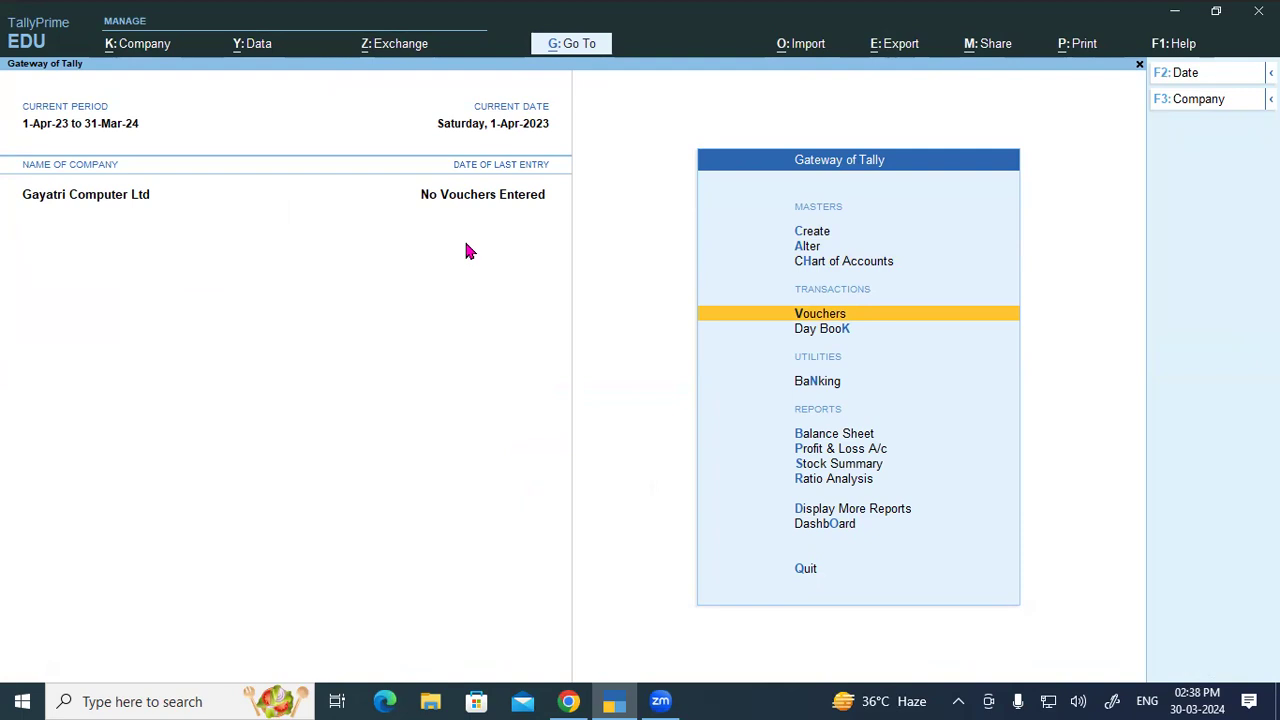
key(Return)
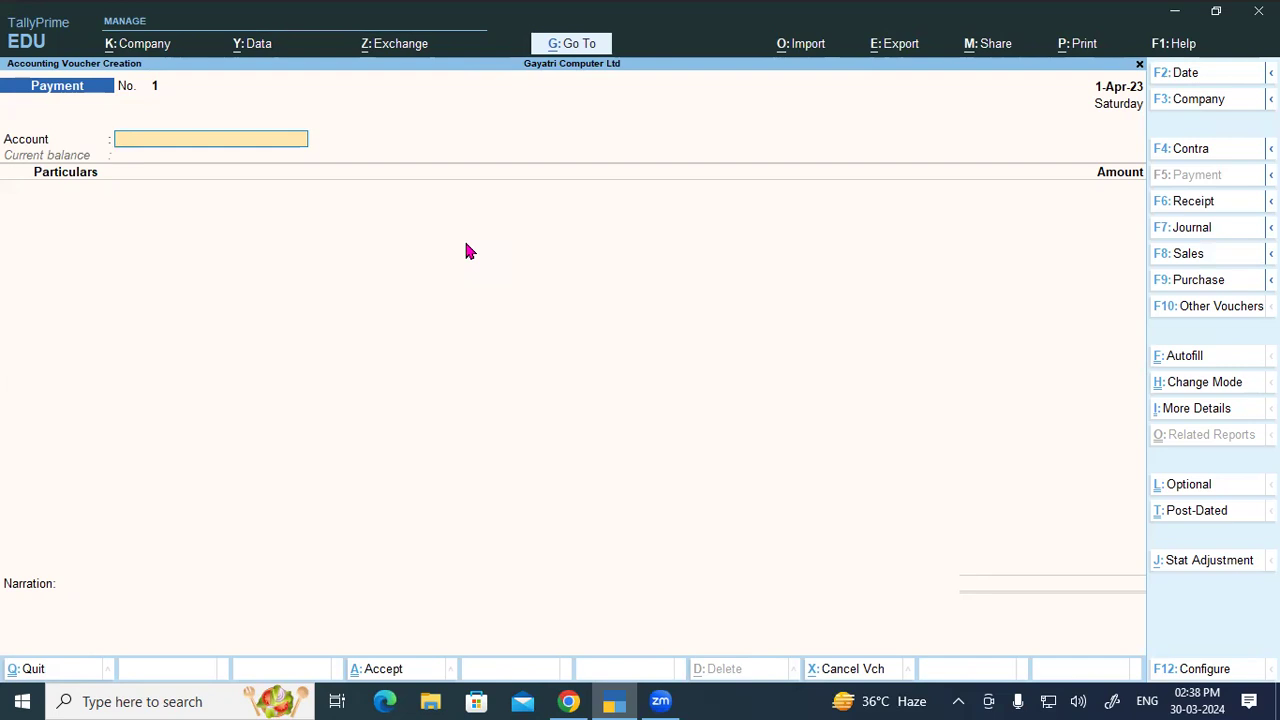
Change the payment voucher's entry mode to double entry with debit and credit columns.
key(ctrl+h)
key(Up)
key(Return)
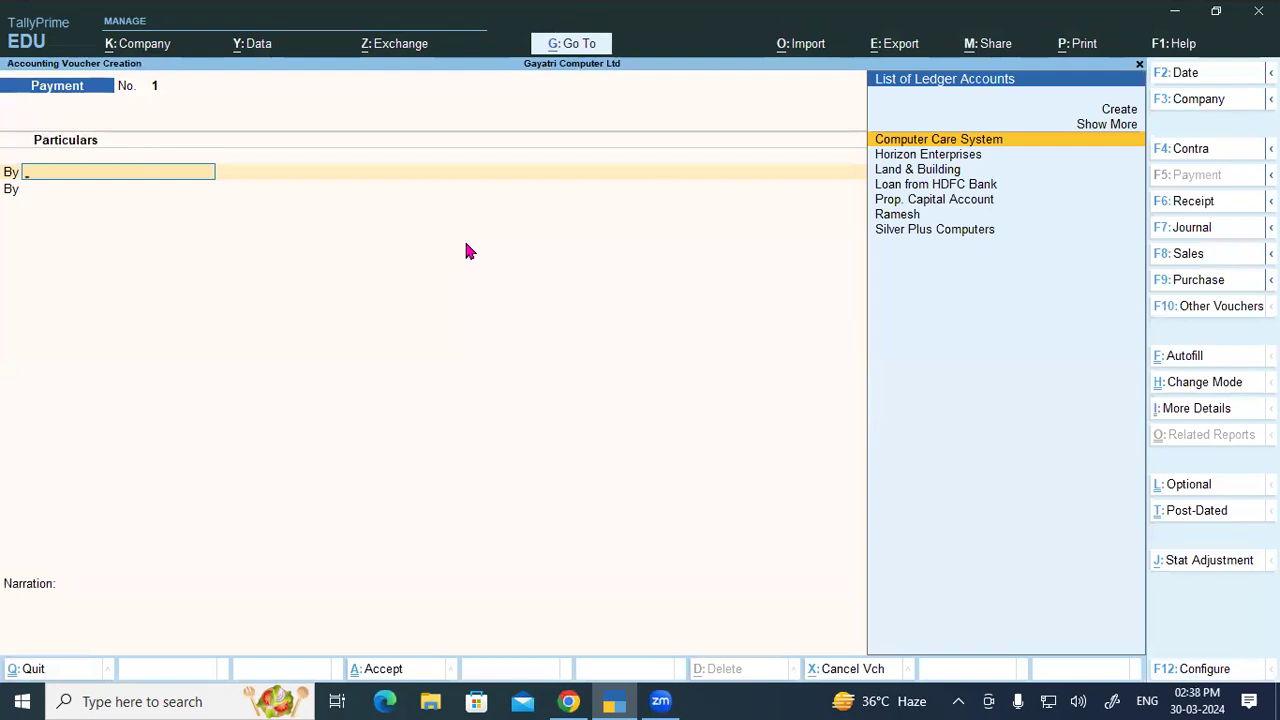
Debit the newly created creditor's ledger with 100 and record the amount as an On Account reference.
key(Down)
key(Down)
key(Down)
key(Down)
key(Down)
key(Return)
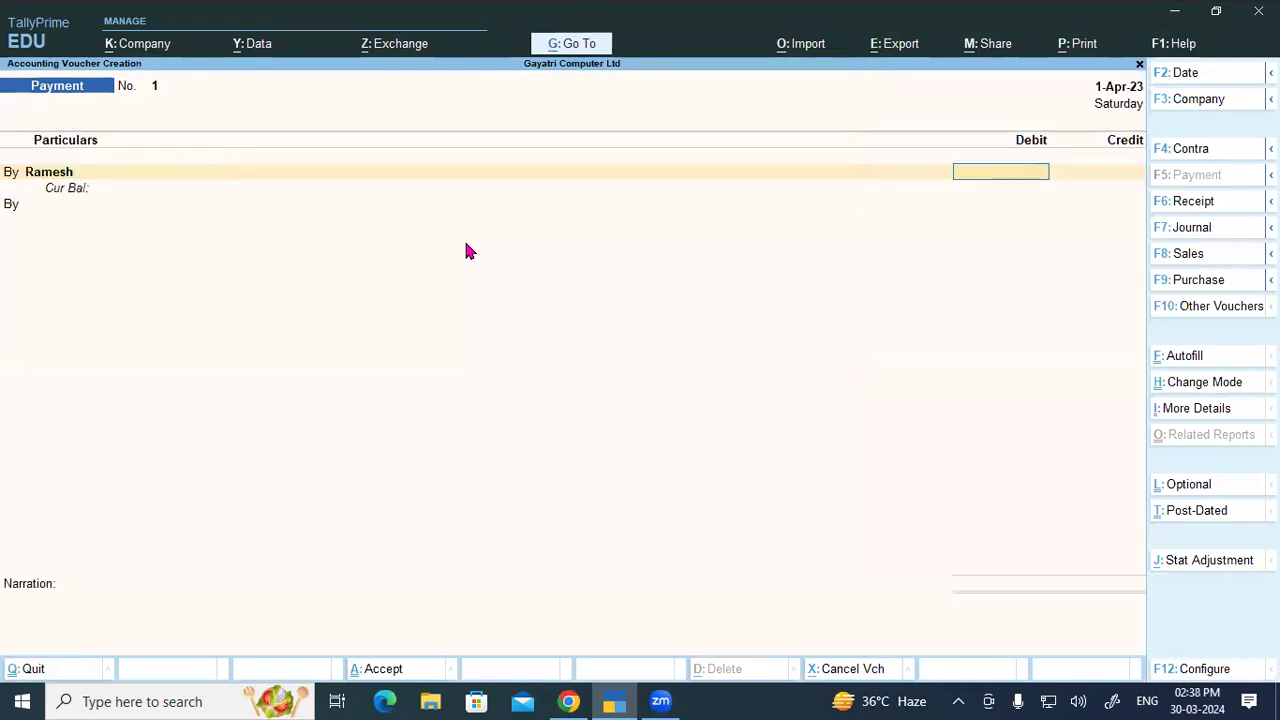
text(100)
key(Return)
key(Return)
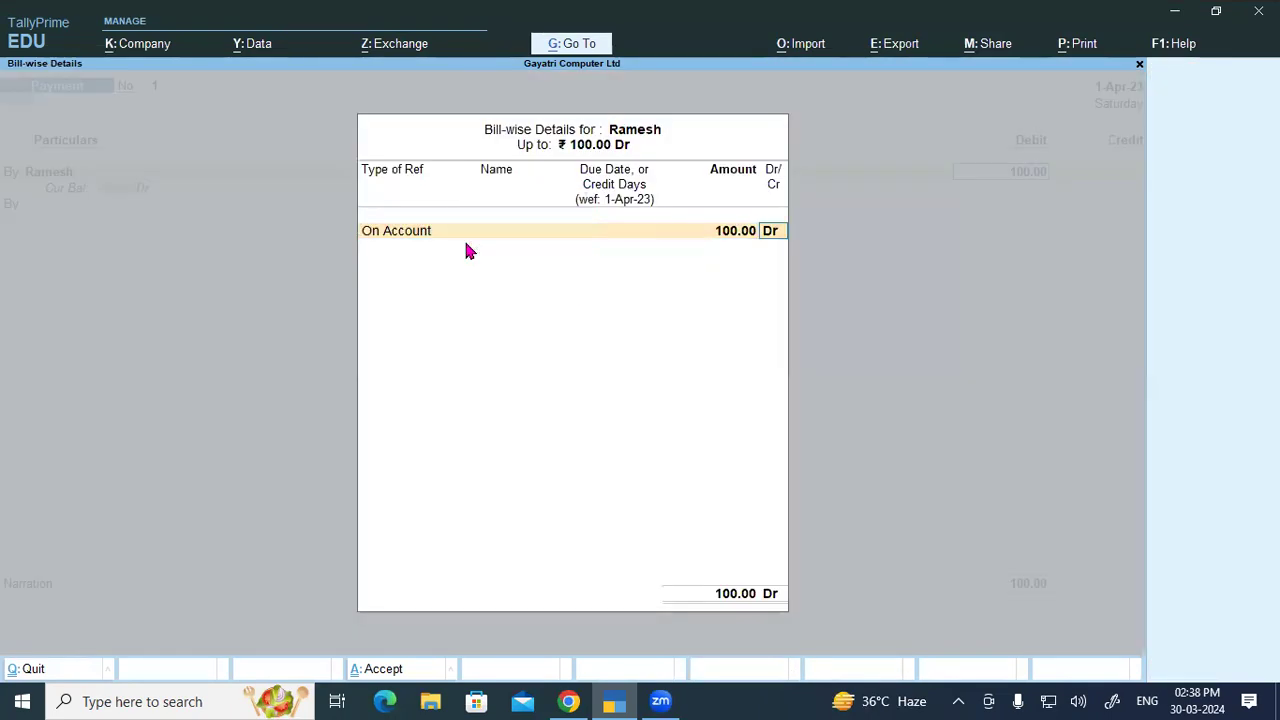
key(Return)
key(Return)
Choose Cash as the ledger on the second line of the payment voucher.
key(Down)
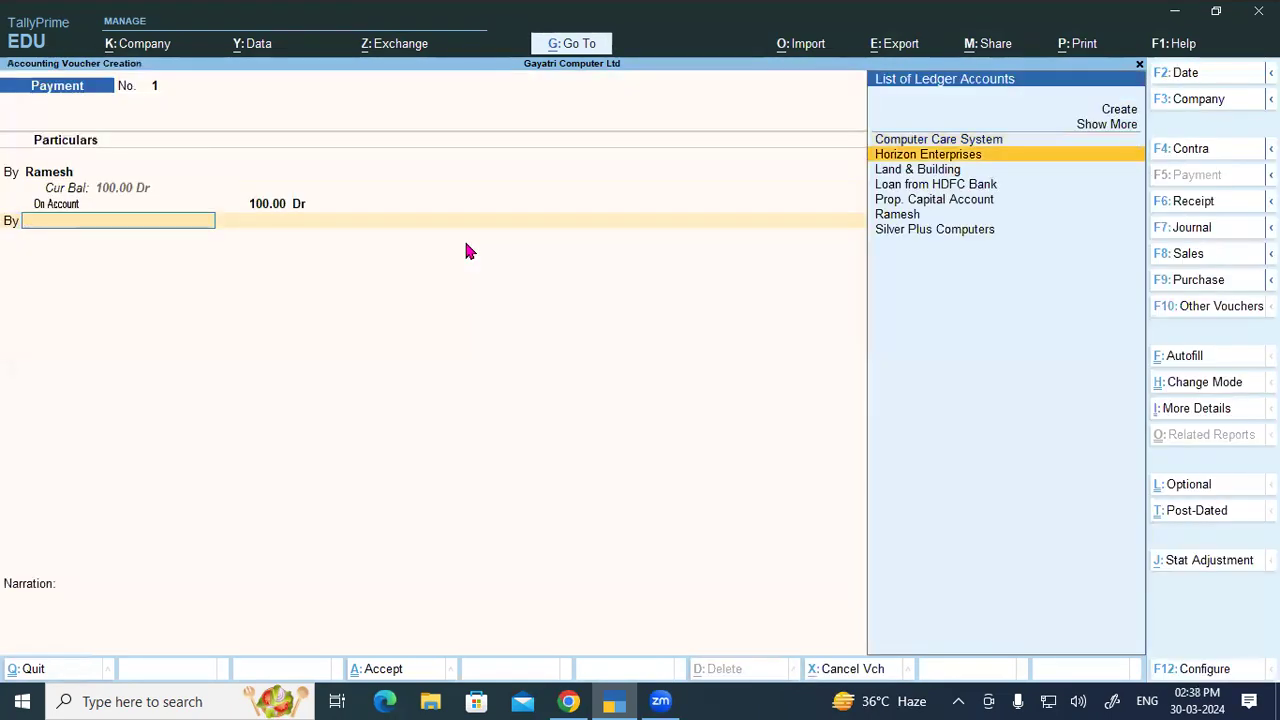
key(Up)
key(Up)
key(Return)
key(Down)
key(Return)
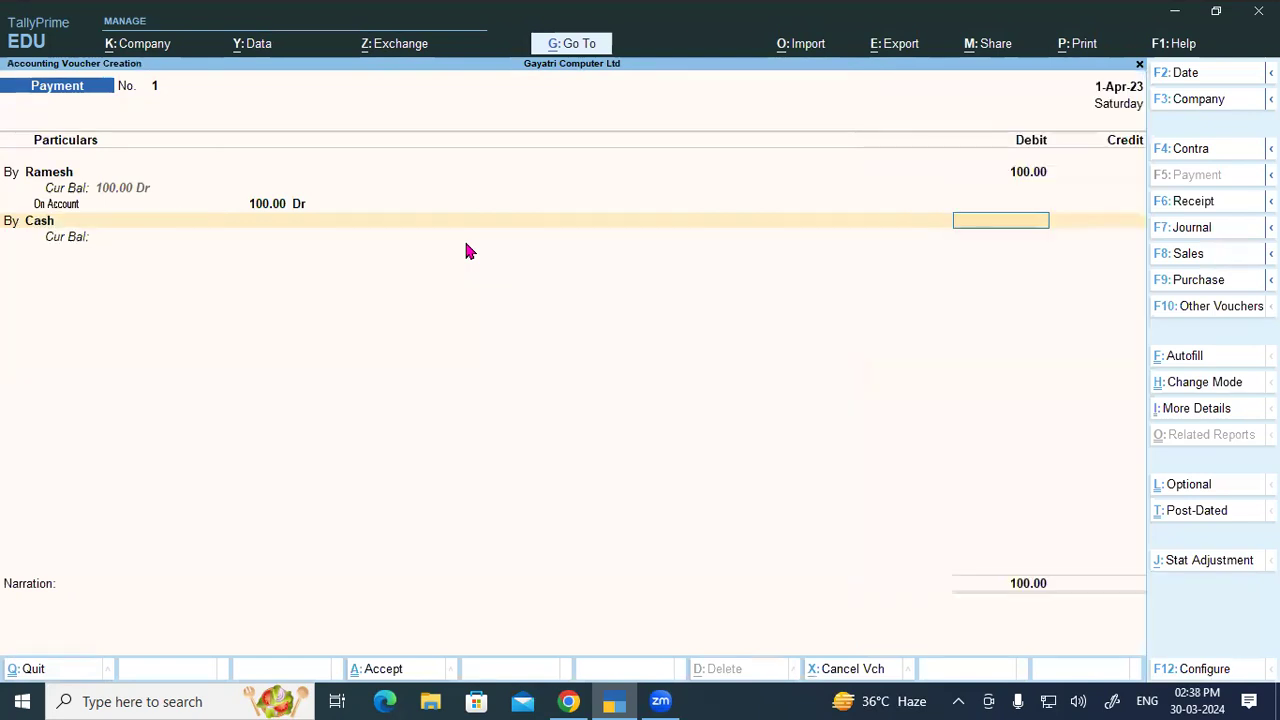
Change the Cash line of the payment voucher from a debit (By) to a credit (To) entry.
key(Return)
key(BackSpace)
key(BackSpace)
key(t)
key(Return)
key(Return)
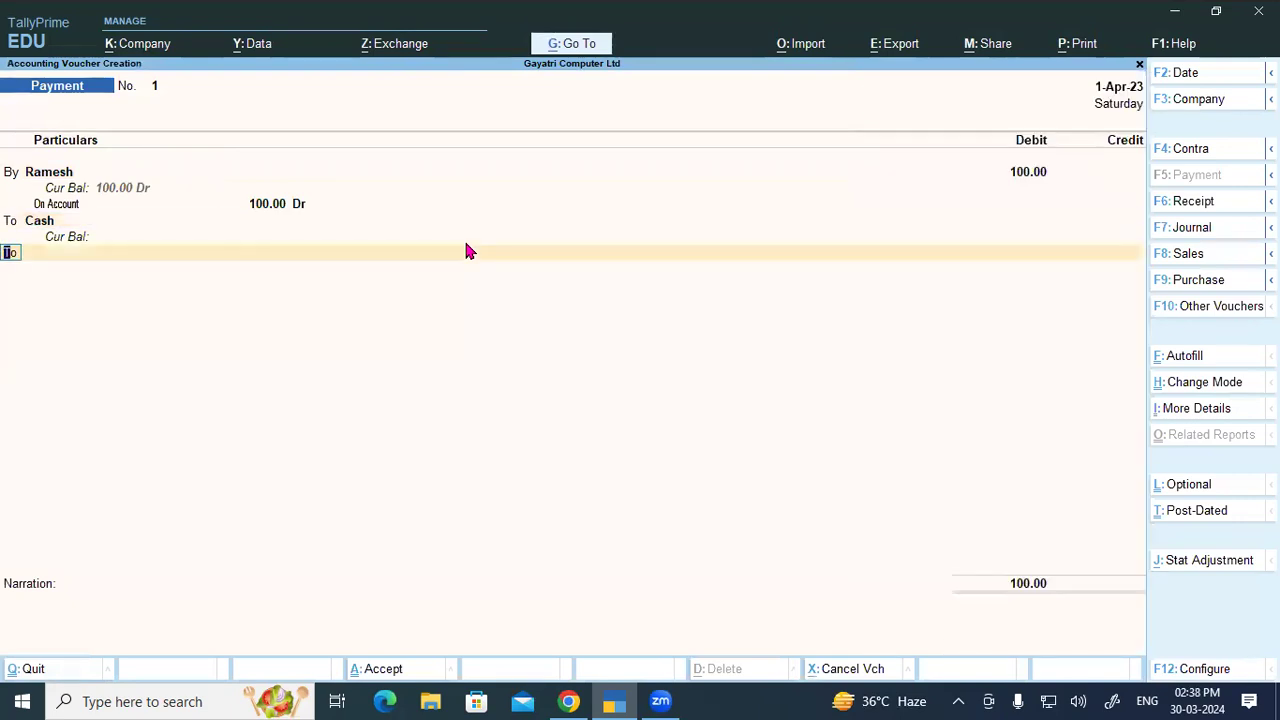
Credit Cash with 100 and save the payment voucher without a narration.
key(BackSpace)
key(Return)
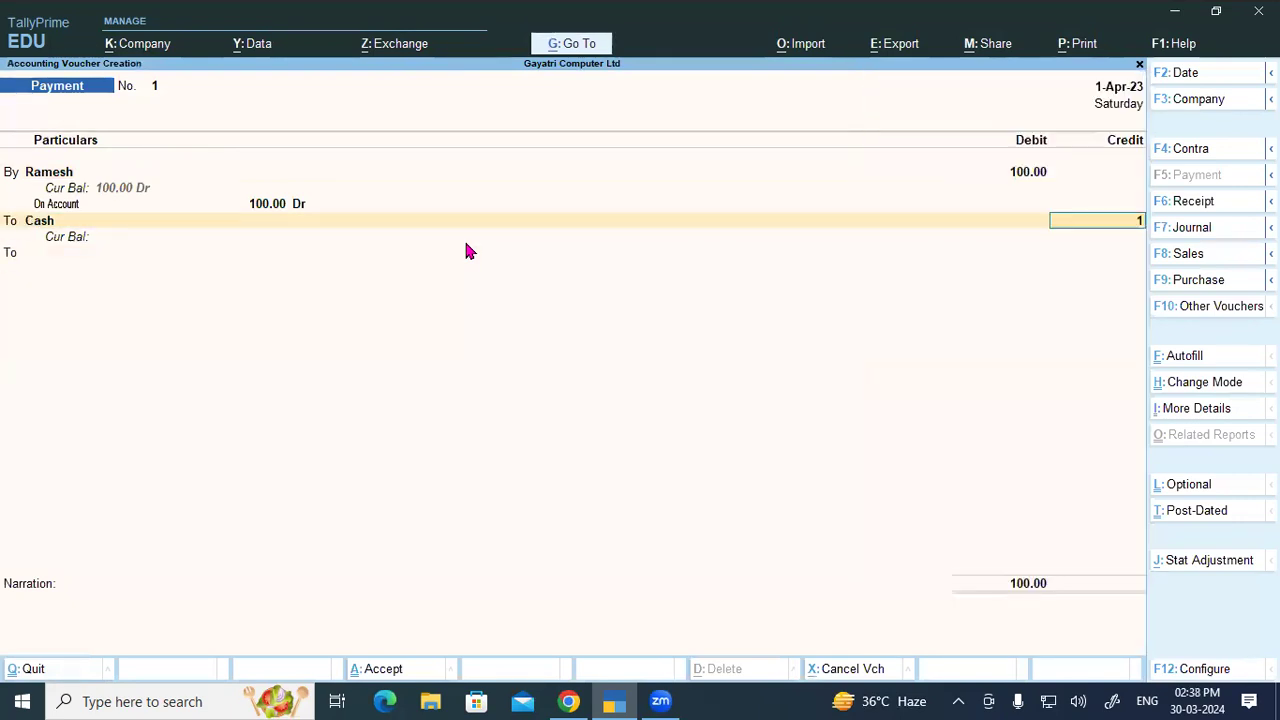
key(Return)
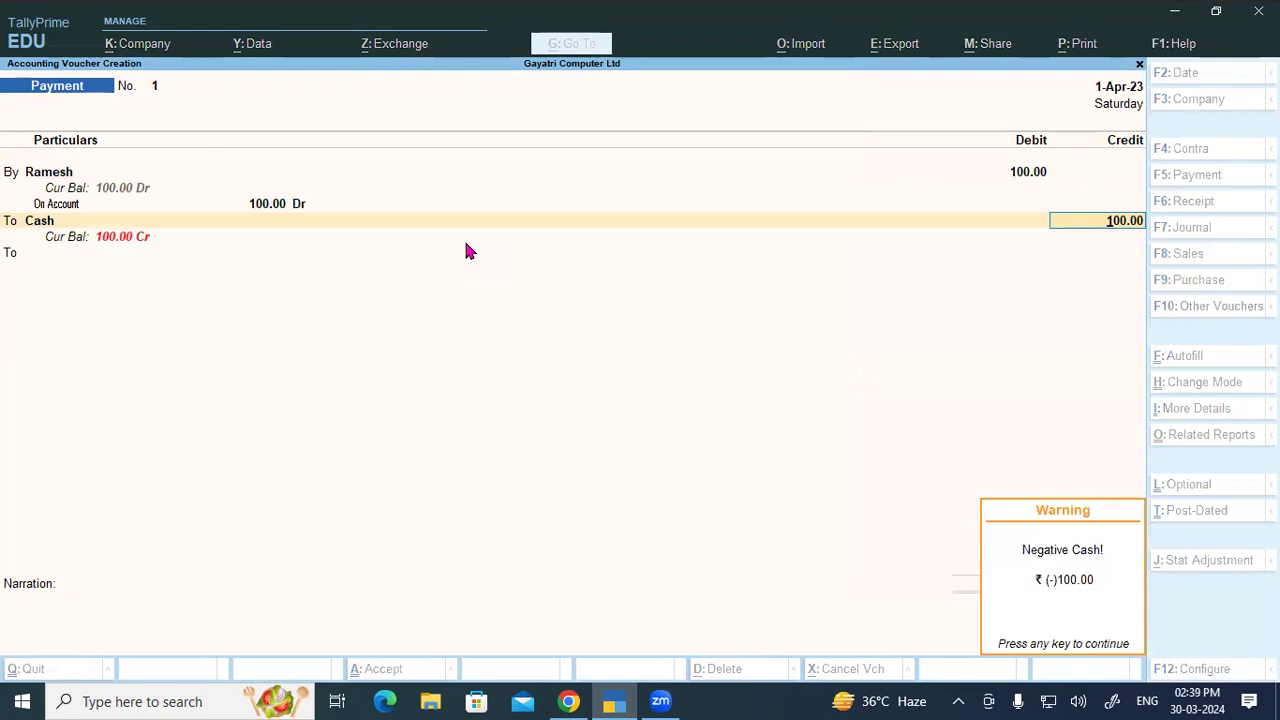
key(Return)
key(Return)
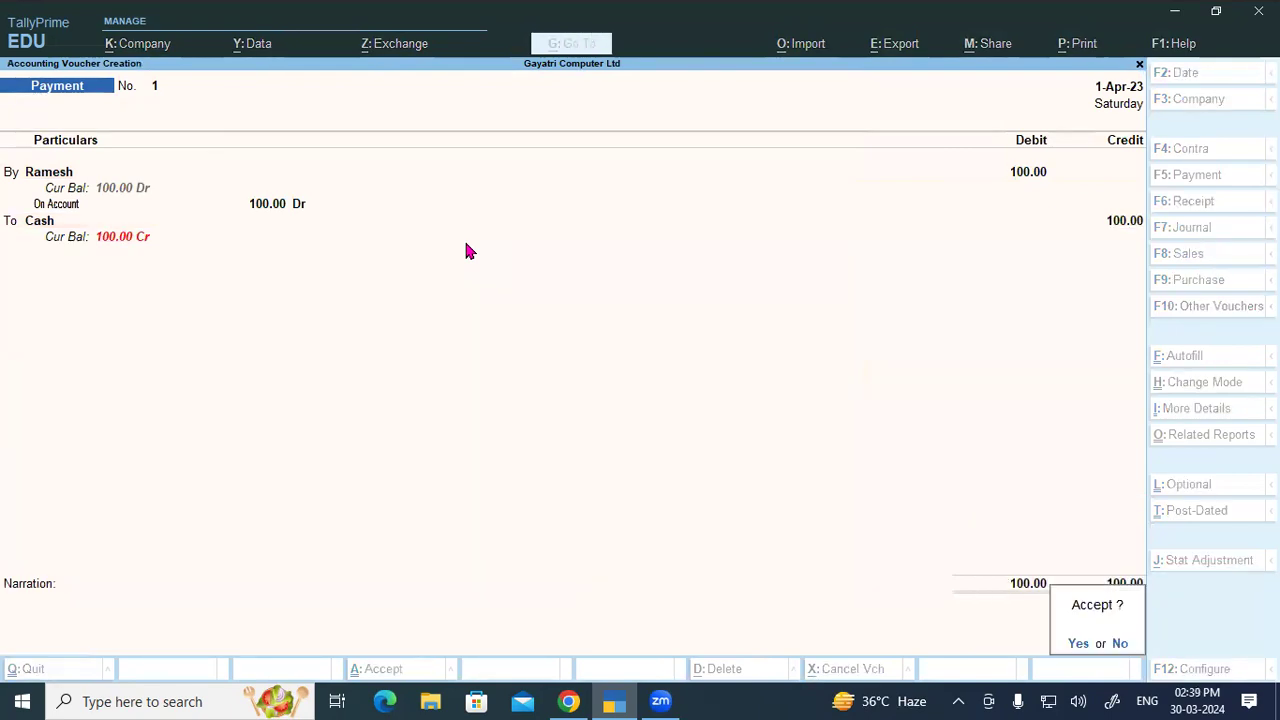
key(Return)
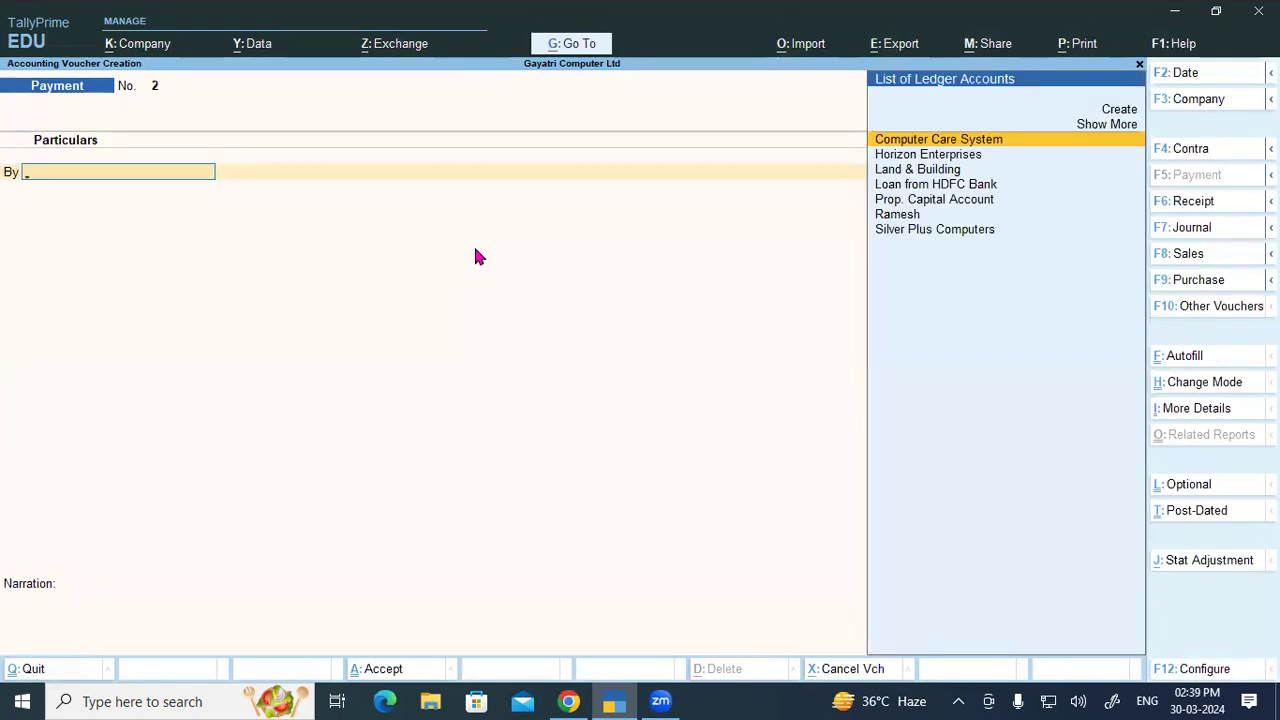
Leave voucher creation and view the payment voucher in the Day Book.
key(Escape)
key(Down)
key(Return)
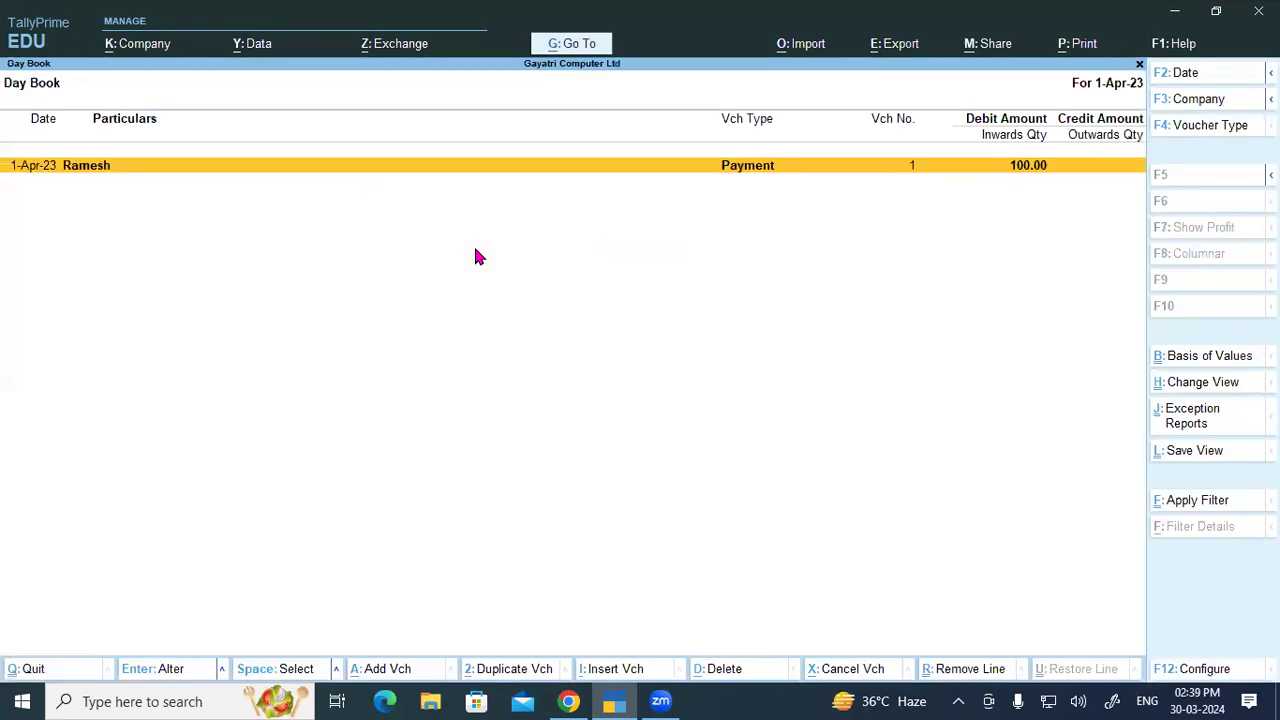
key(Escape)
key(Escape)
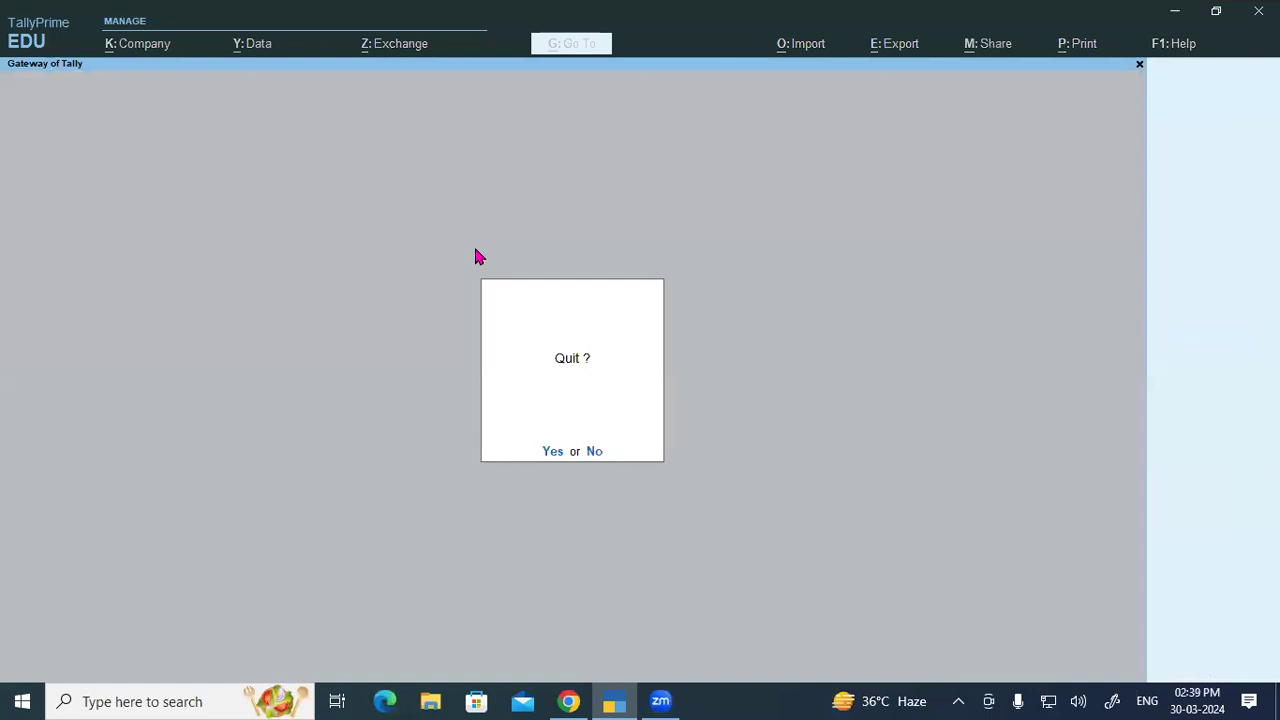
key(Escape)
key(Down)
key(Down)
key(Down)
key(Return)
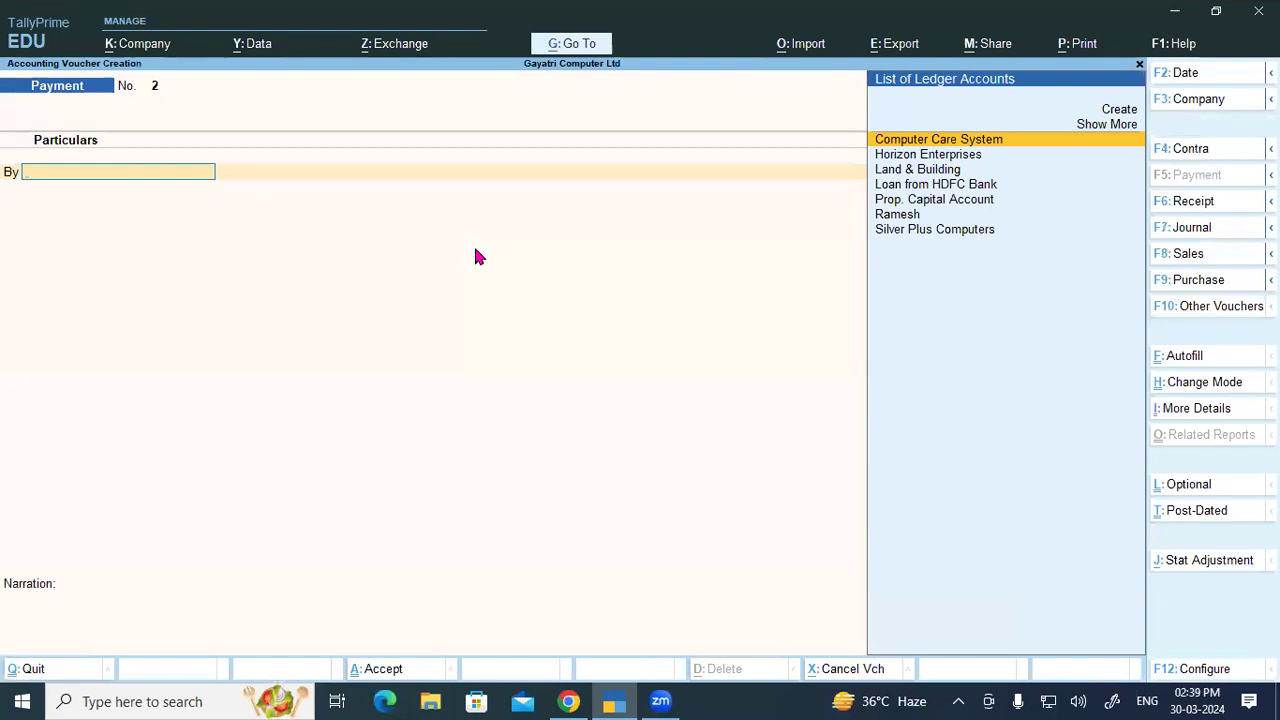
key(Escape)
key(y)
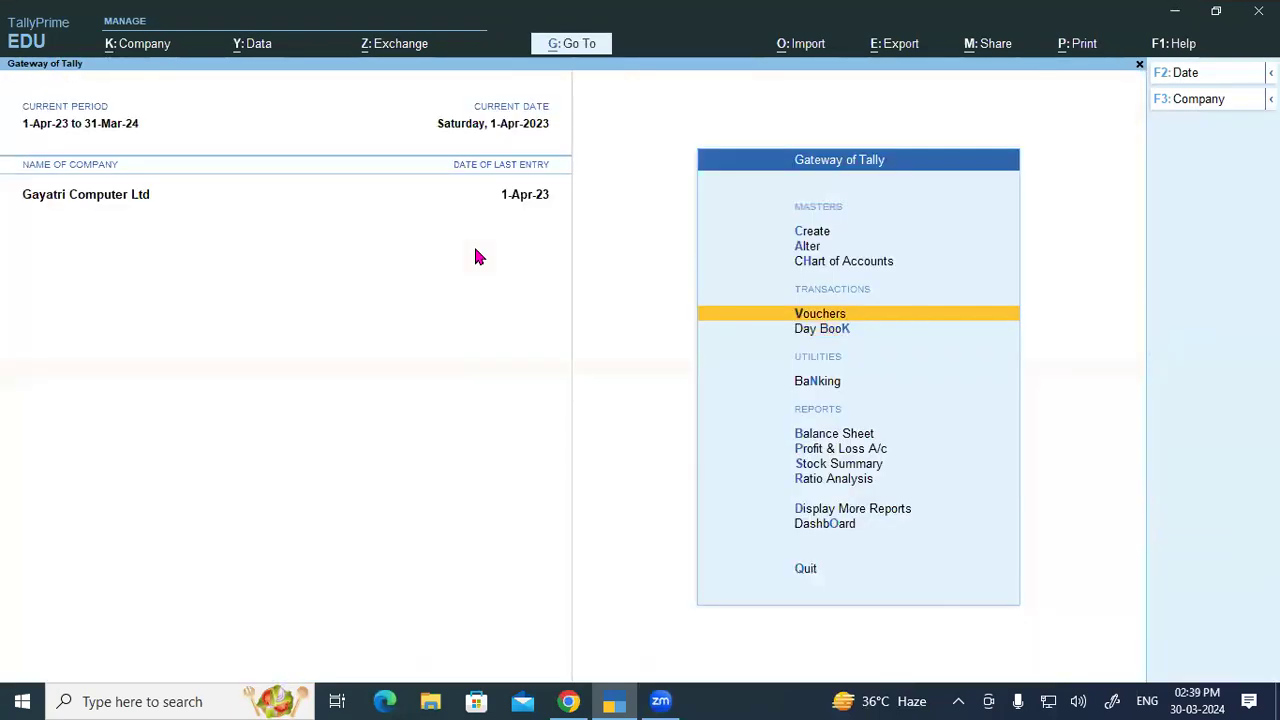
Check the payment entry in the Day Book again and return to the Gateway of Tally.
key(Down)
key(Return)
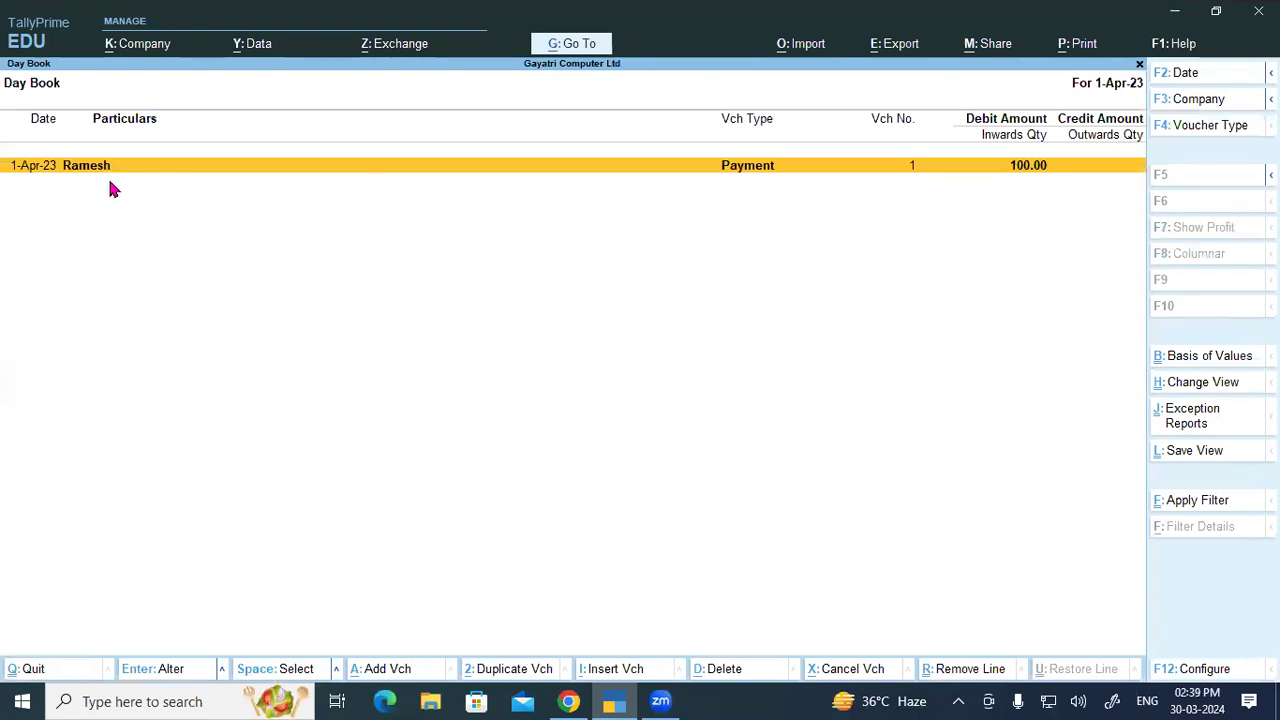
key(Escape)
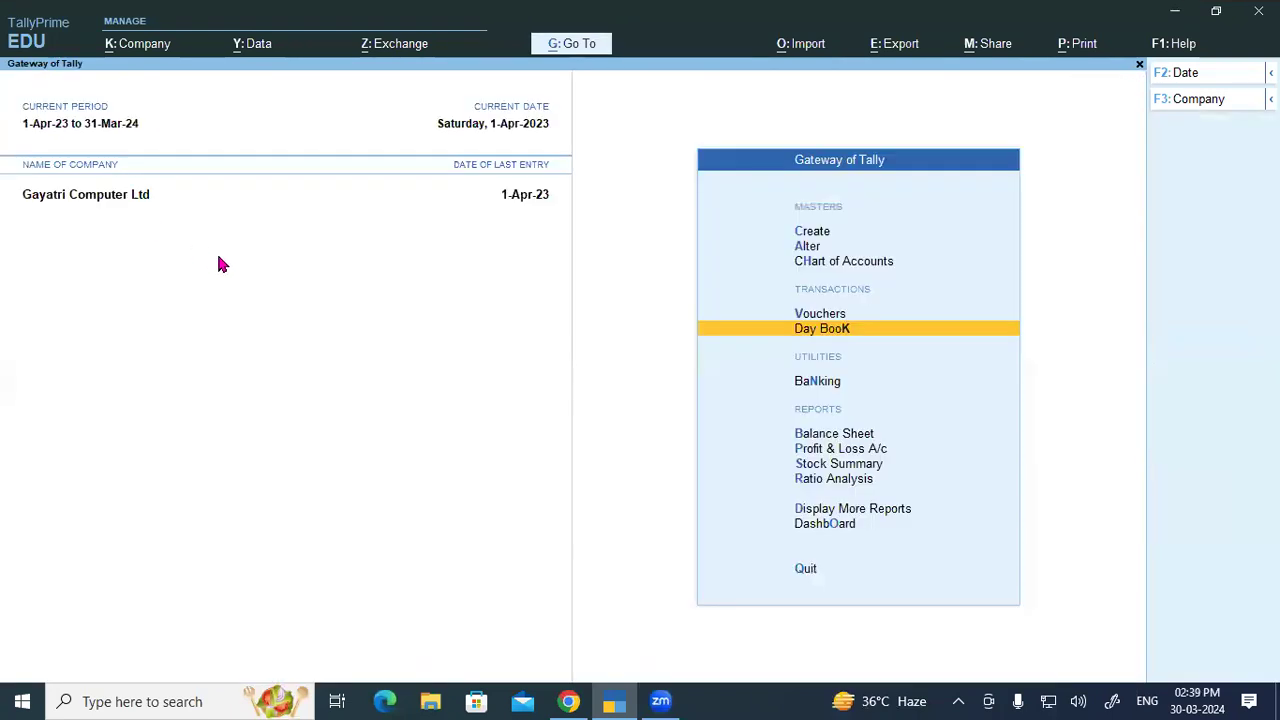
Open the newly created Sundry Creditors ledger for alteration while its payment voucher still exists.
click(820, 250)
key(Down)
key(Return)
key(Down)
key(Down)
key(Down)
key(Down)
key(Down)
key(Down)
key(Down)
key(Return)
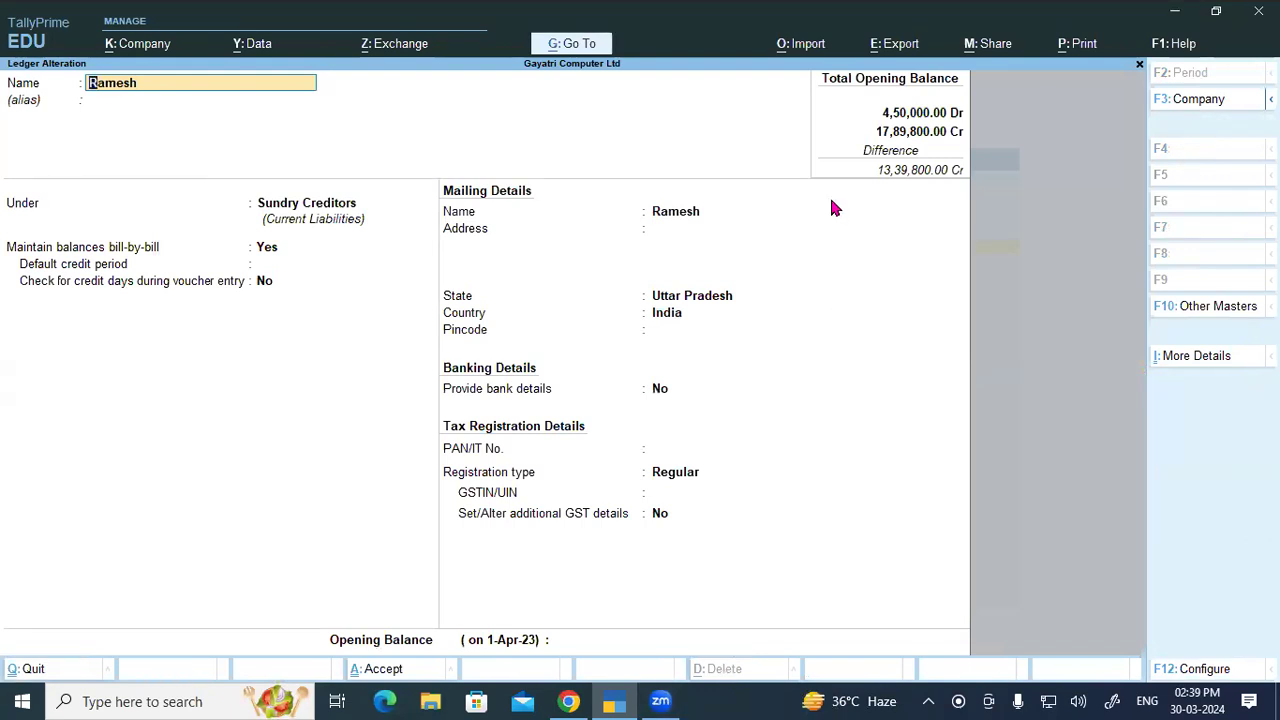
Try to delete the creditor's ledger, and leave ledger alteration without saving any change.
key(alt)
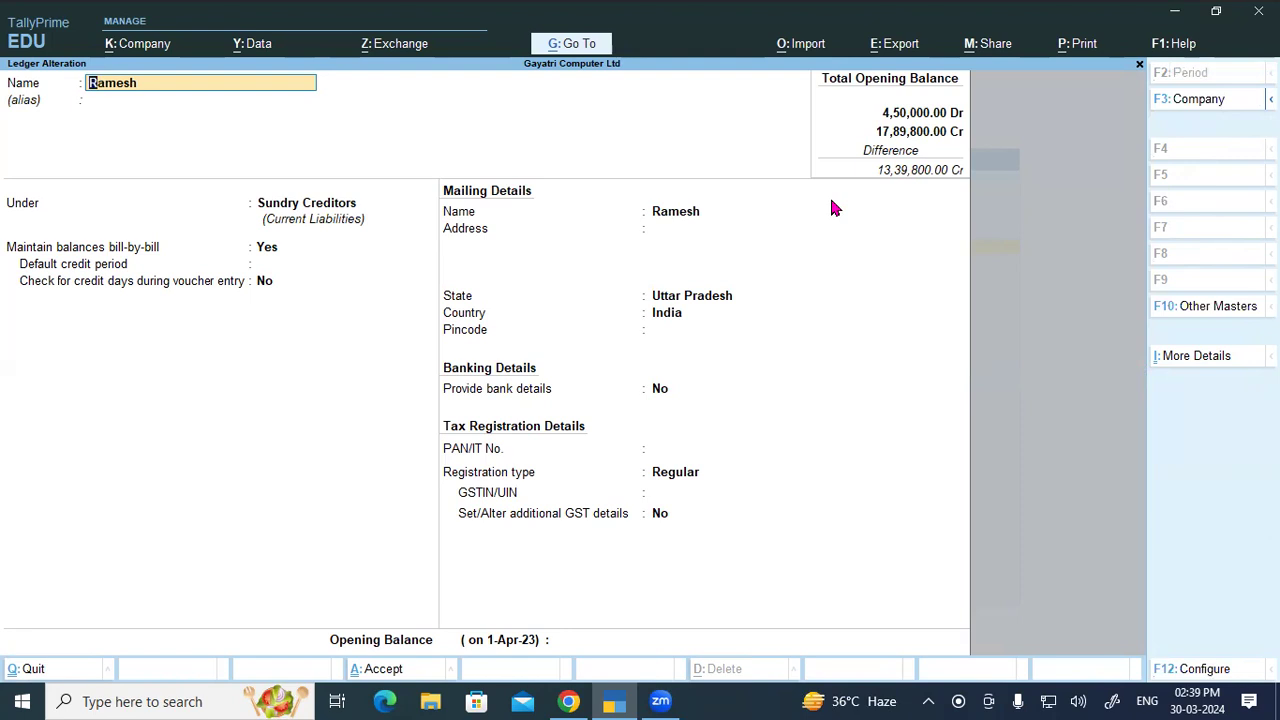
key(BackSpace)
key(Escape)
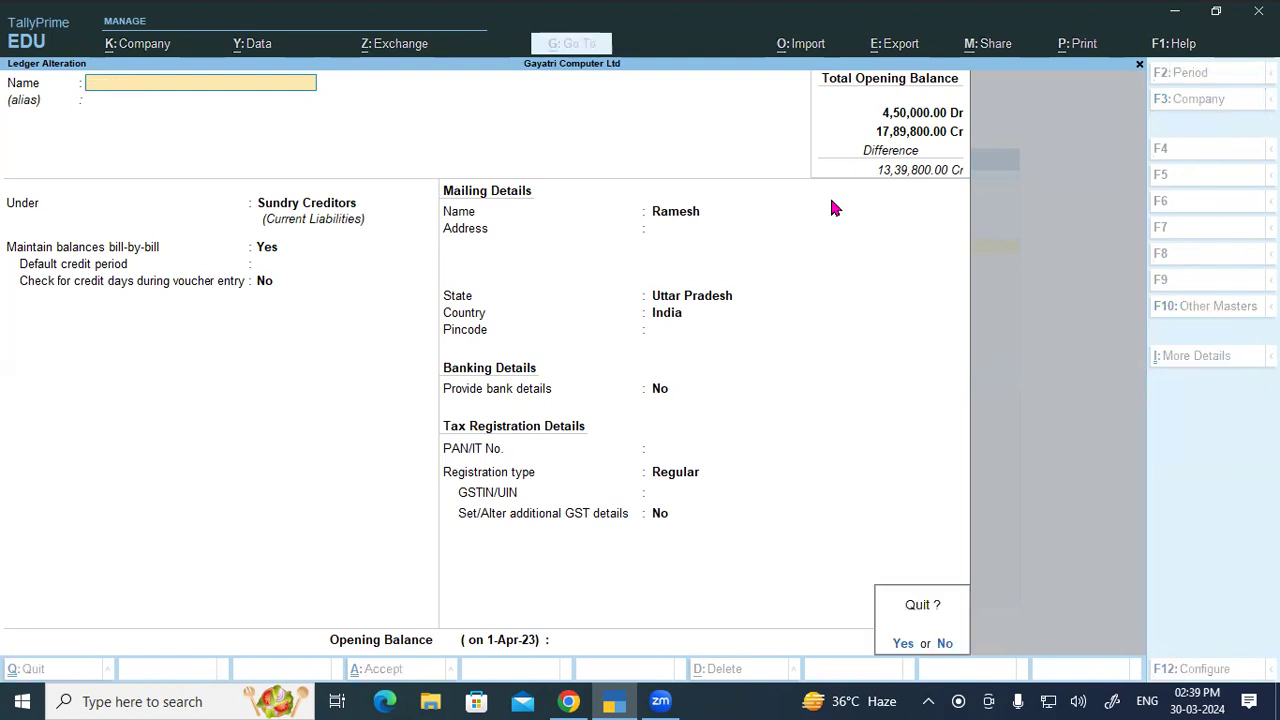
key(y)
key(BackSpace)
key(Escape)
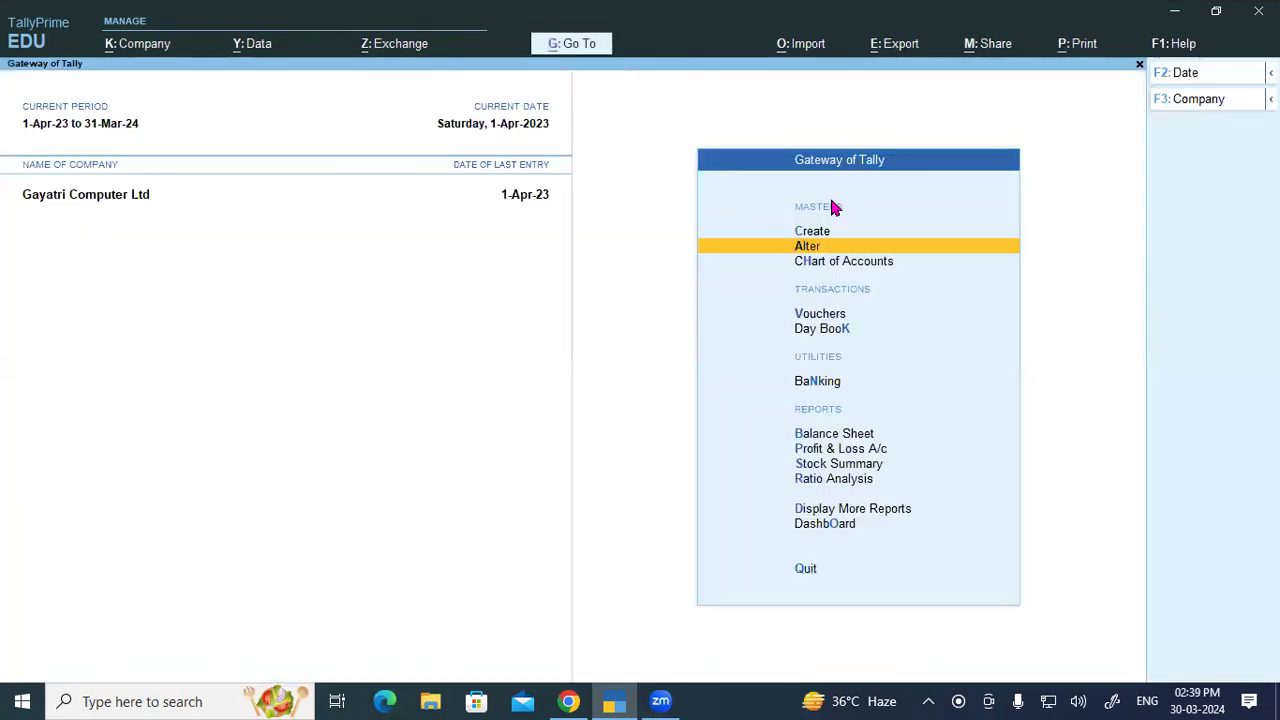
Delete the creditor's payment voucher of 100 from the Day Book.
key(Down)
key(Down)
key(Down)
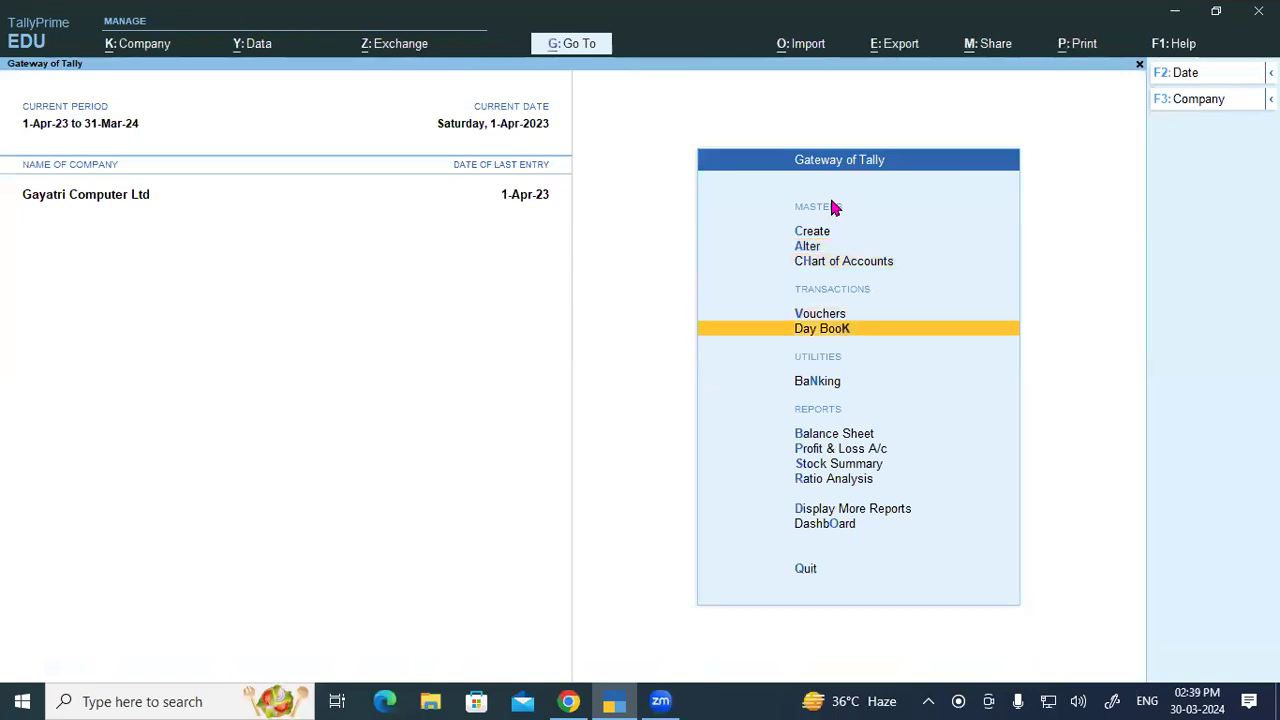
key(Return)
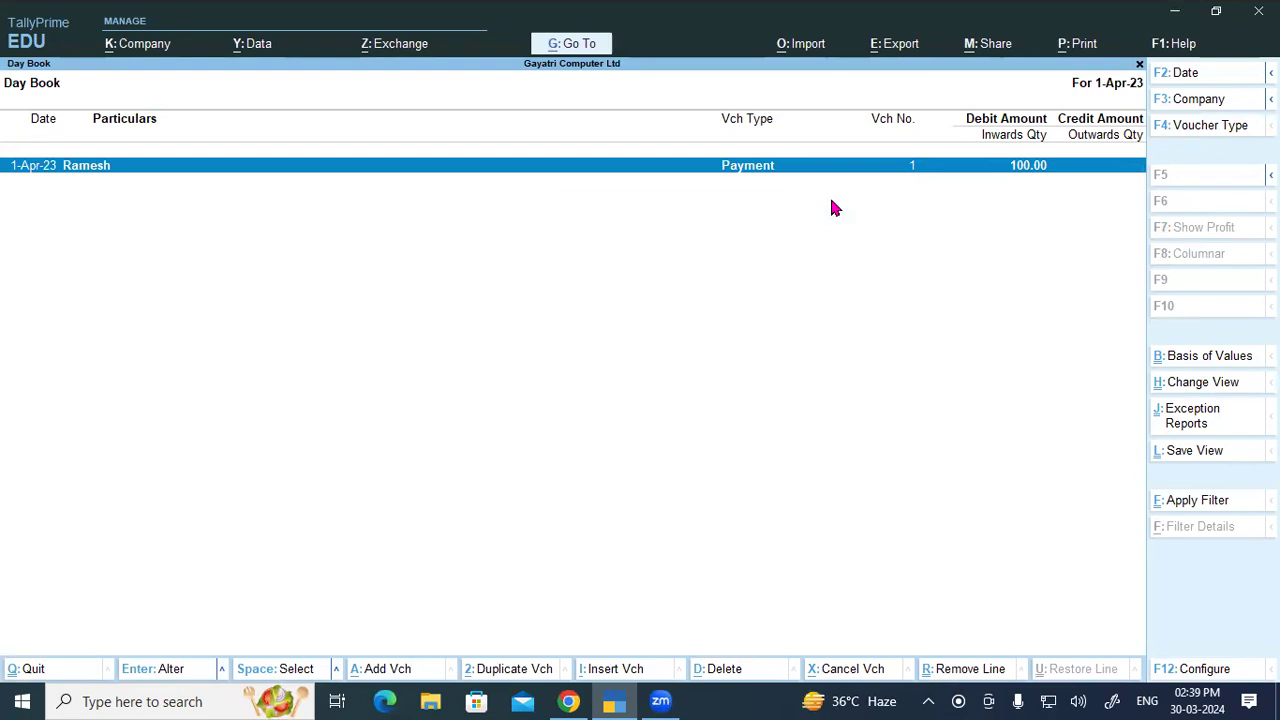
key(alt+d)
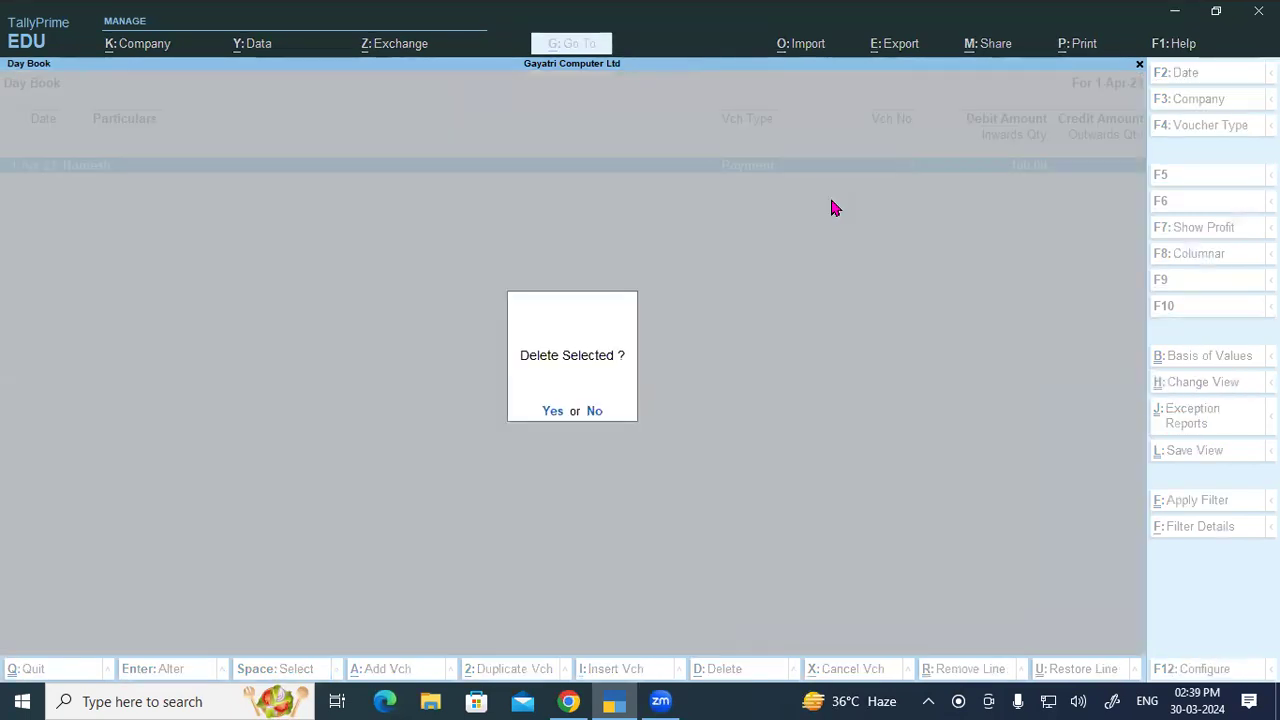
key(y)
Open the newly created creditor's ledger for alteration, delete it, and return to the Gateway of Tally.
key(Up)
key(Up)
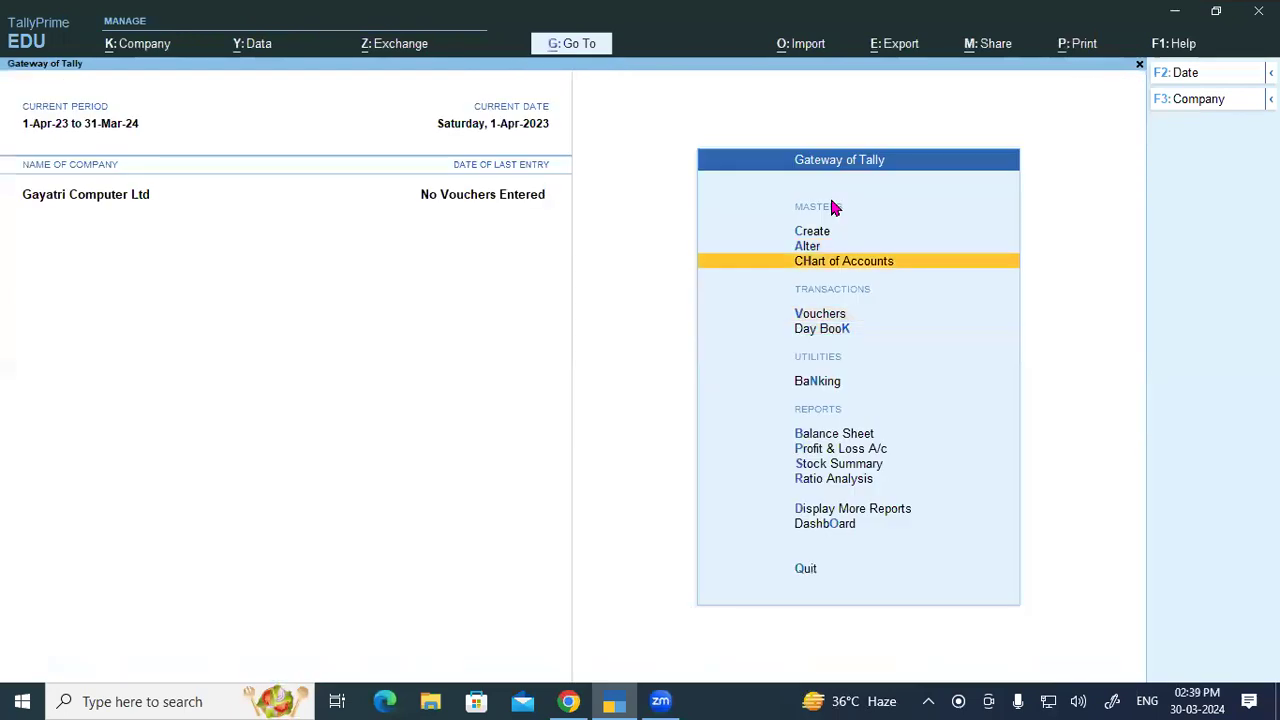
key(Up)
key(Return)
key(Down)
key(Return)
key(Down)
key(Down)
key(Down)
key(Down)
key(Down)
key(Down)
key(Down)
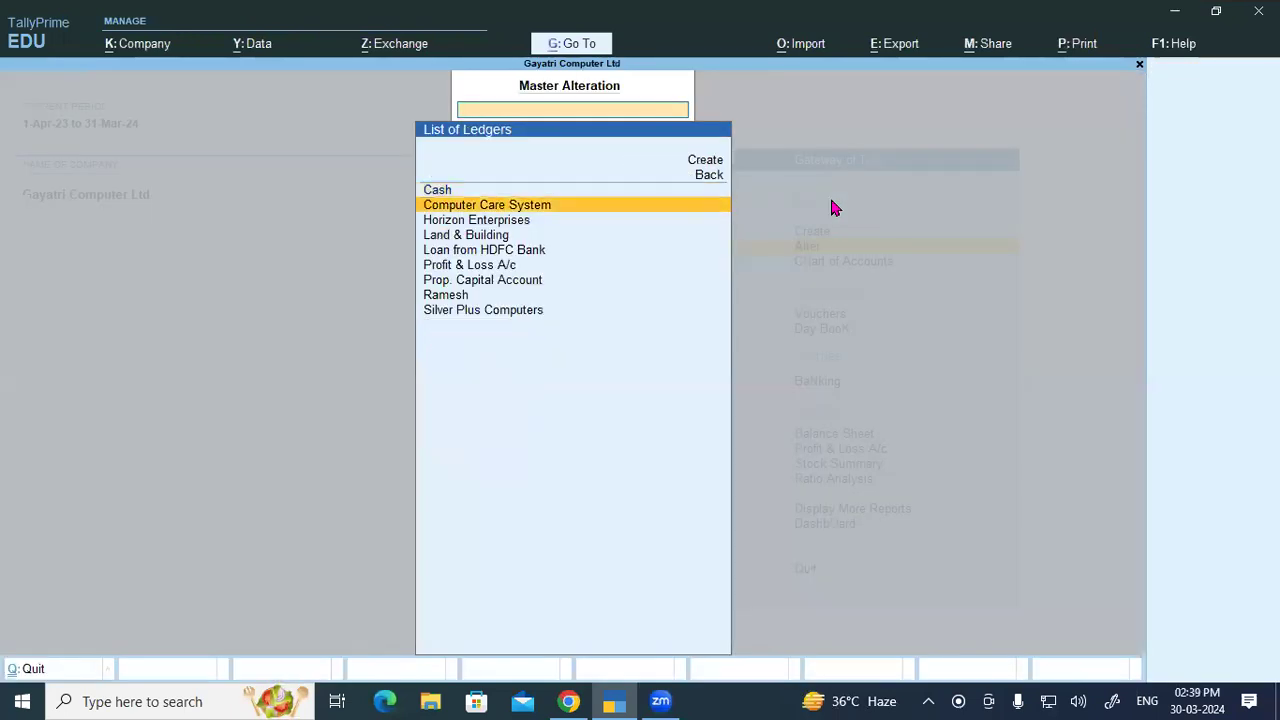
key(Return)
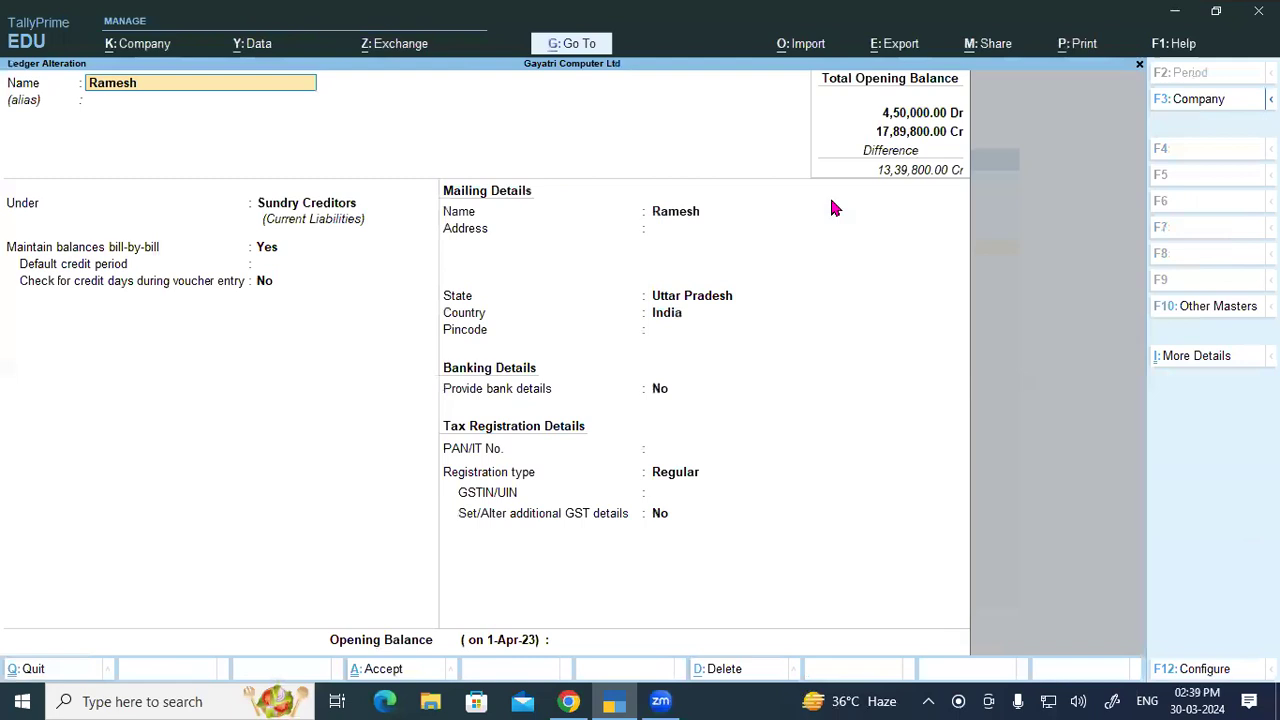
key(alt+d)
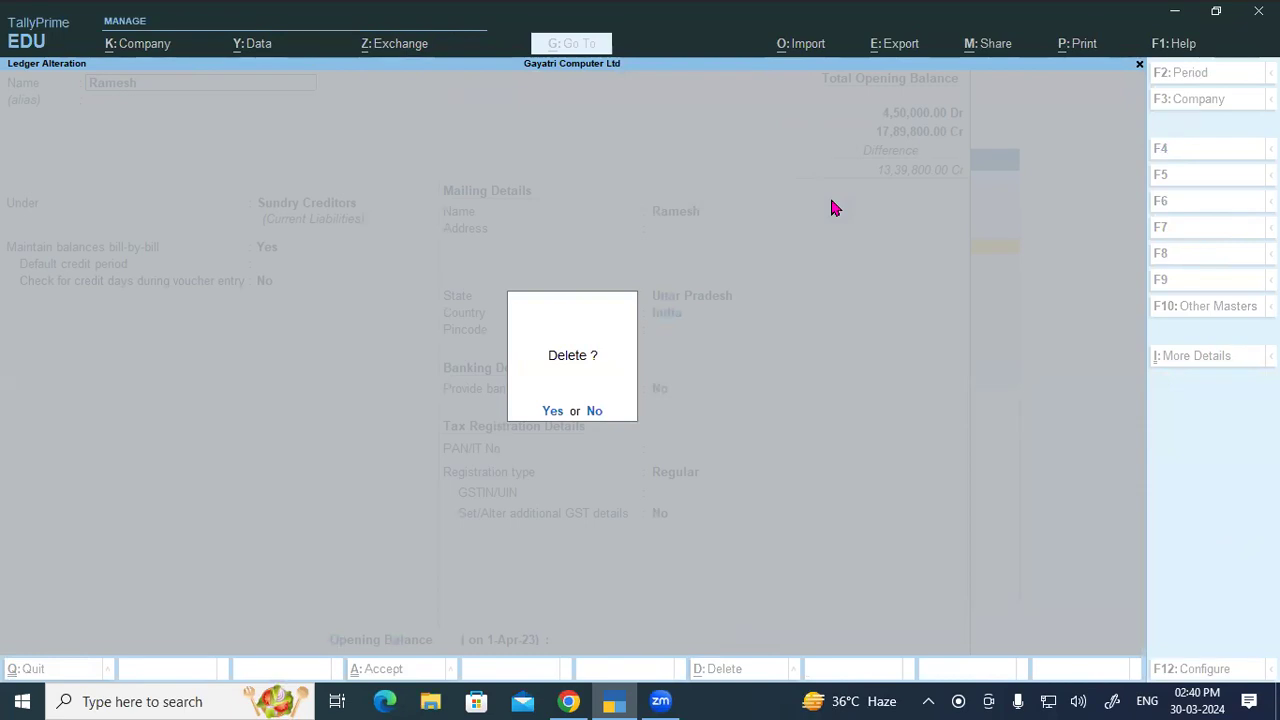
click(553, 411)
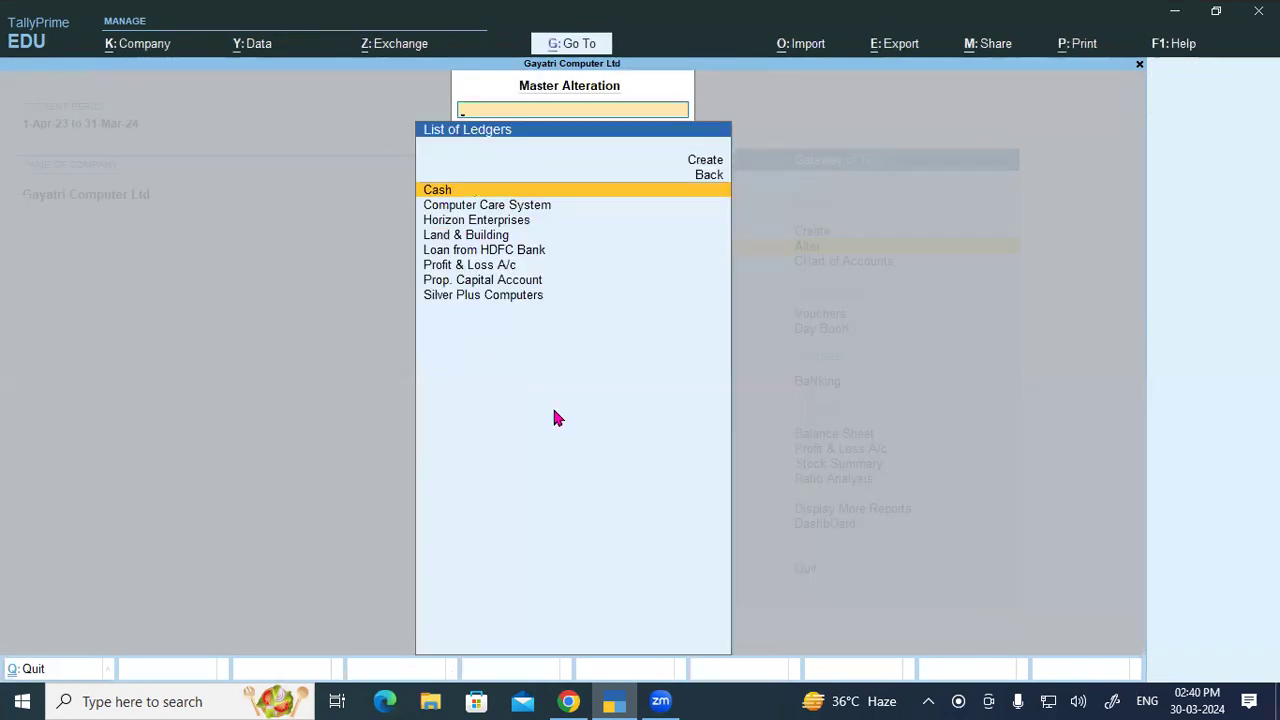
key(Escape)
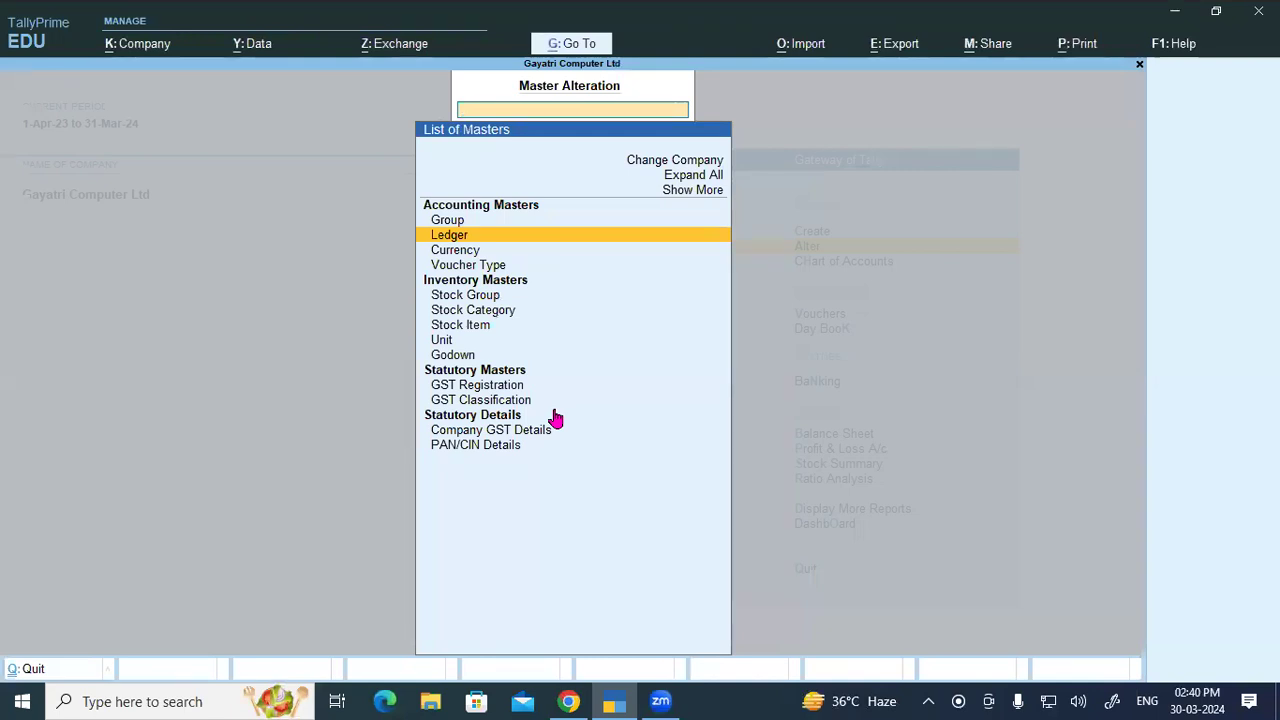
key(Escape)
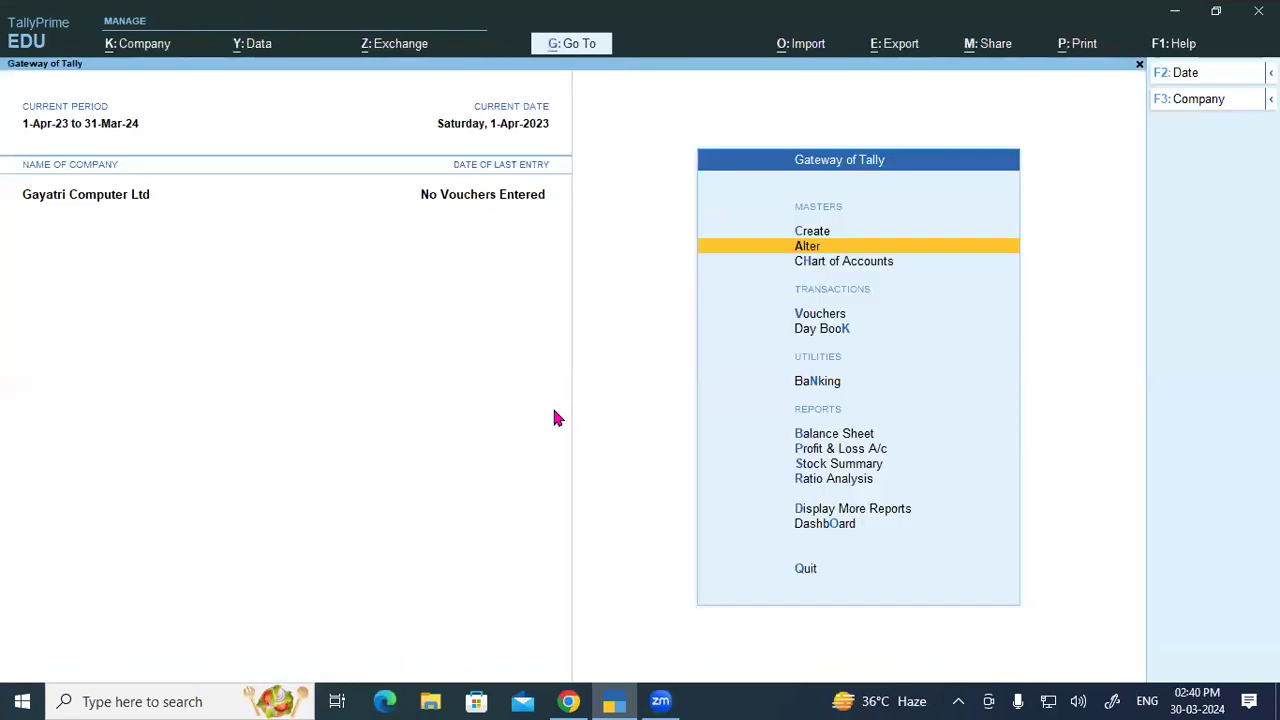
Switch to the PDF notes in Chrome and highlight the Deleting Ledger sentences about ledgers with recorded transactions.
click(568, 701)
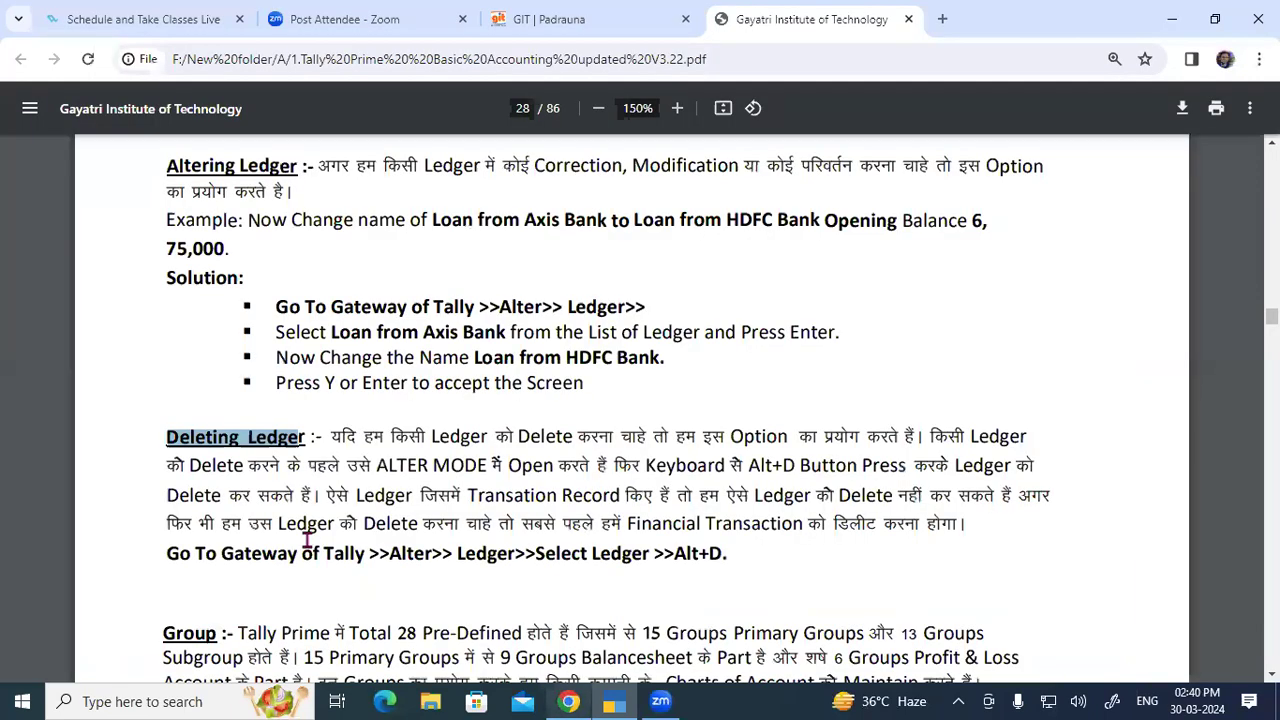
drag(168, 437, 1002, 495)
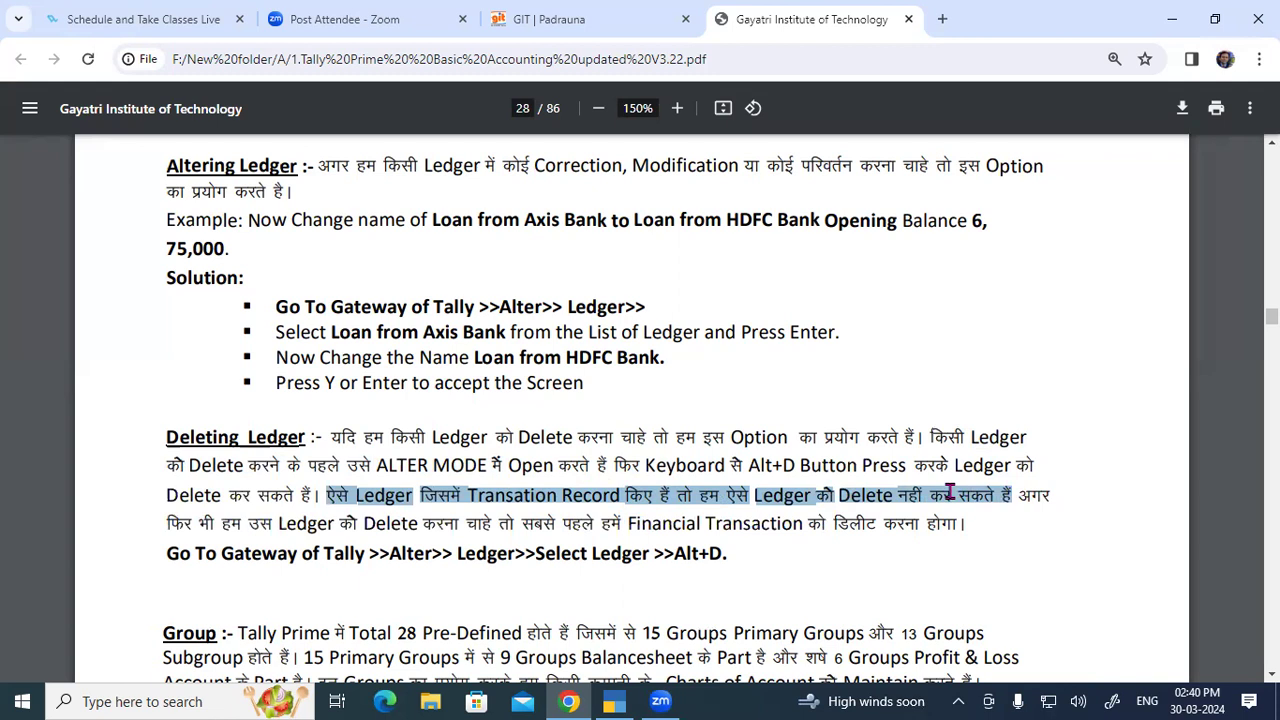
double_click(1034, 497)
drag(654, 578, 965, 521)
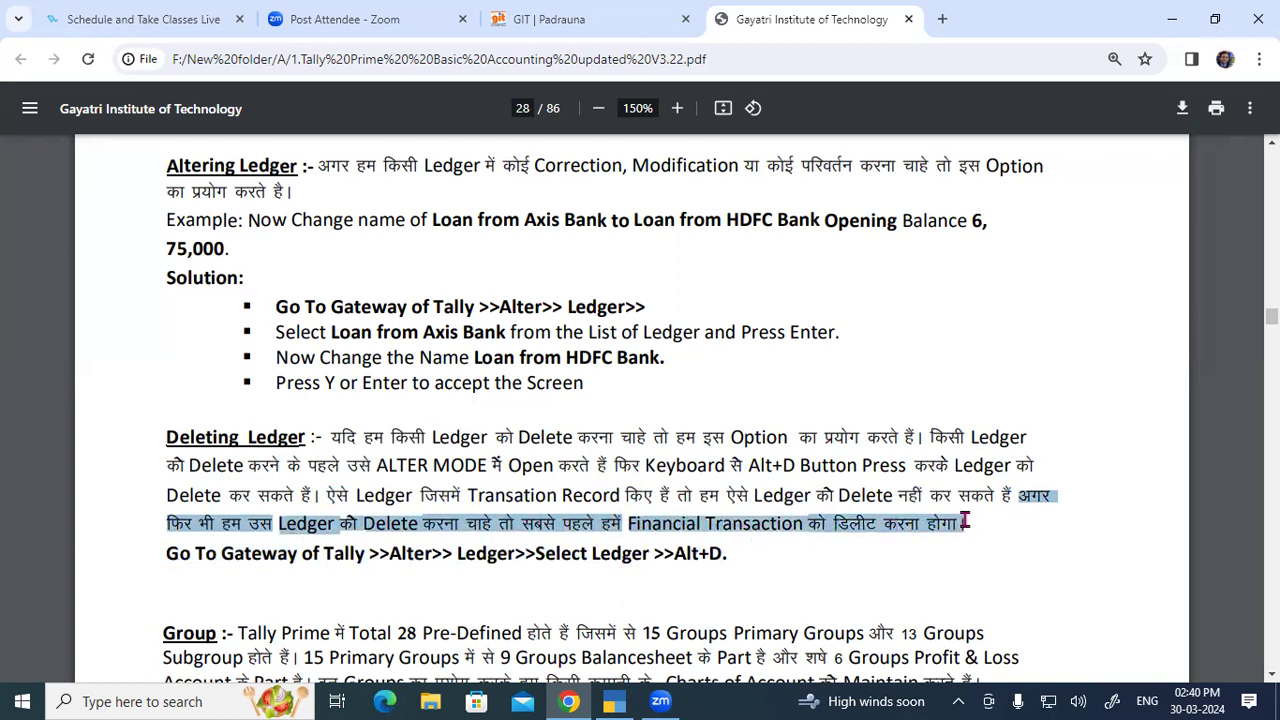
Switch back to TallyPrime, locate the Day Book entry, and open the list of ledgers for alteration.
key(alt+Tab)
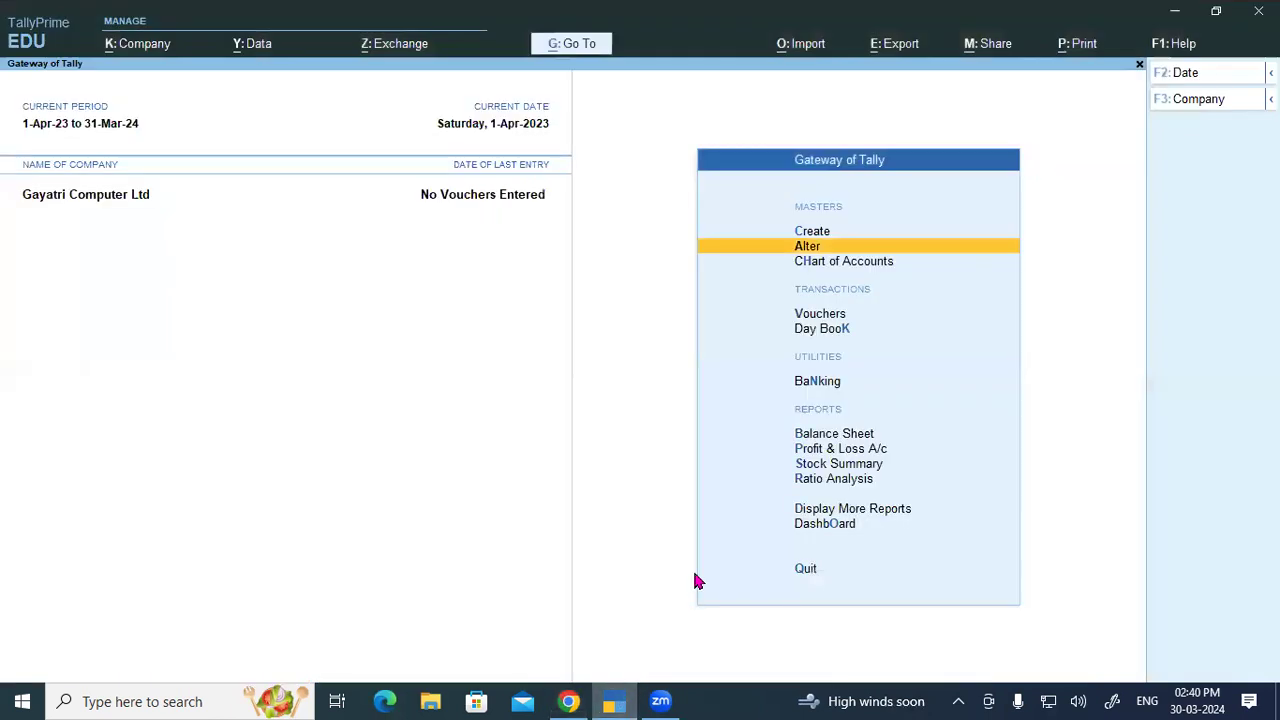
key(Down)
key(Down)
key(Down)
key(Up)
key(Down)
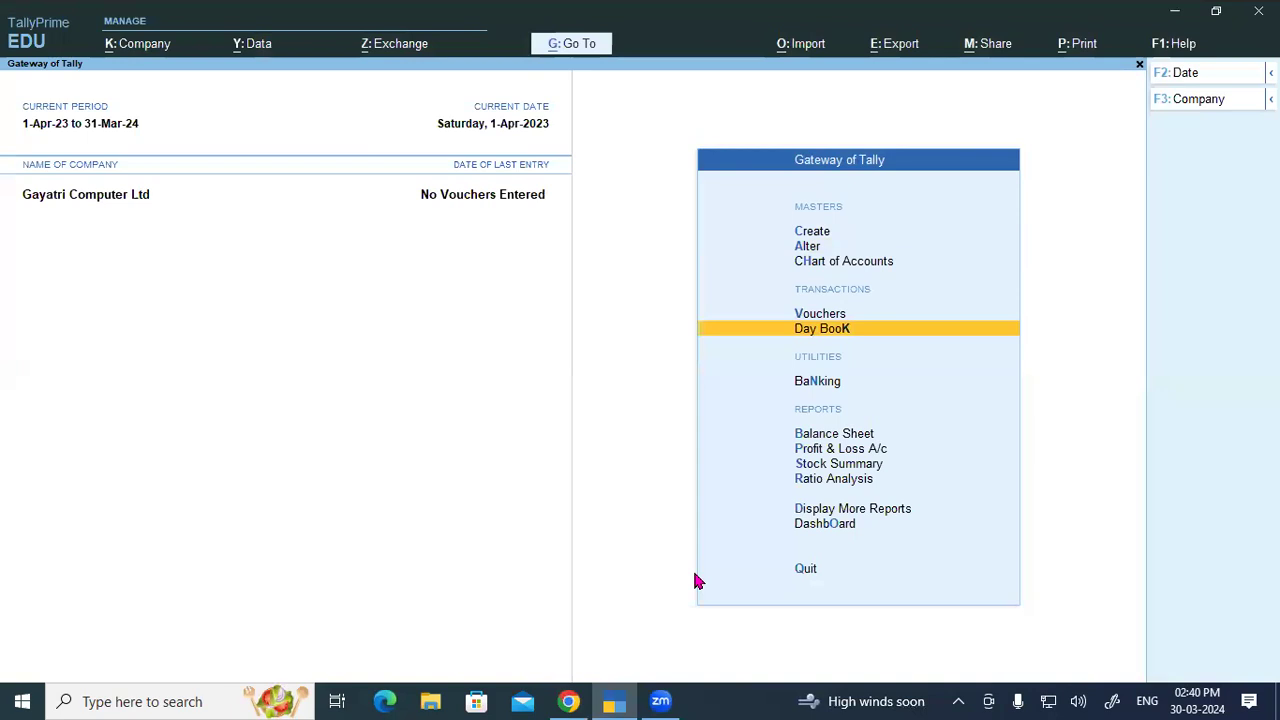
key(Up)
key(Up)
key(Up)
key(Return)
key(Down)
key(Return)
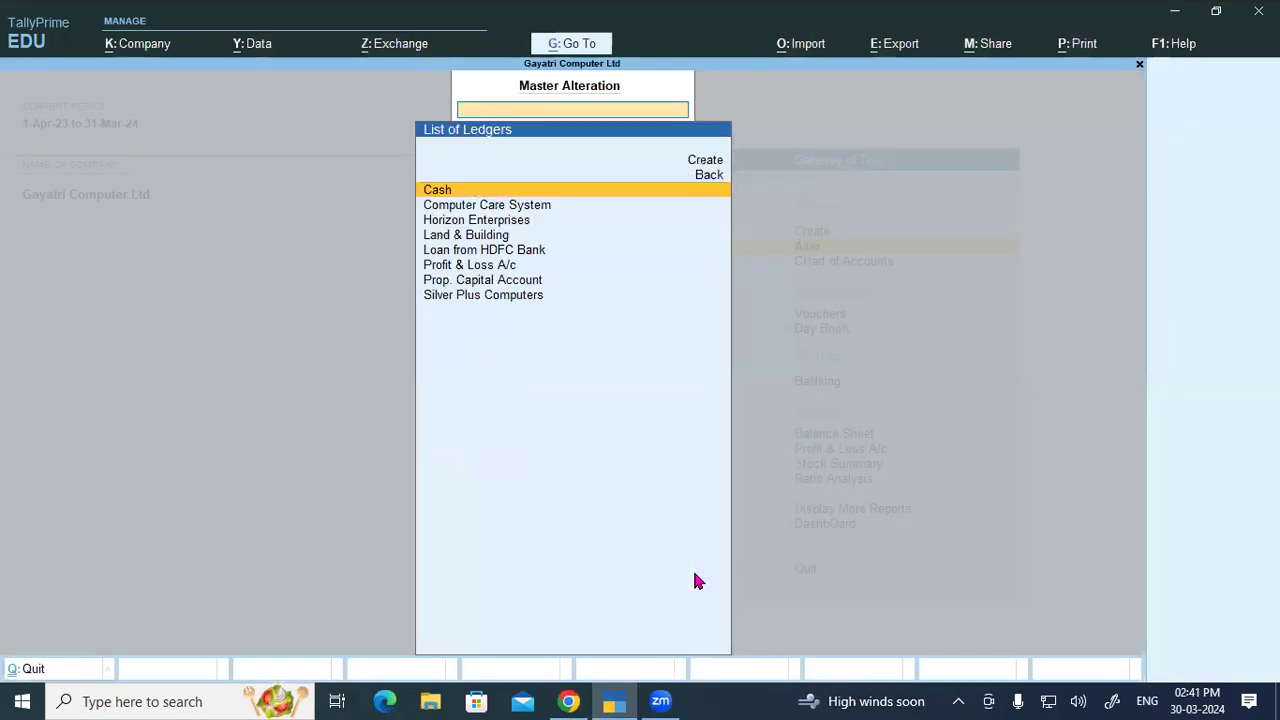
Return to the PDF notes in Chrome and highlight the command path for deleting a ledger.
key(alt+Tab)
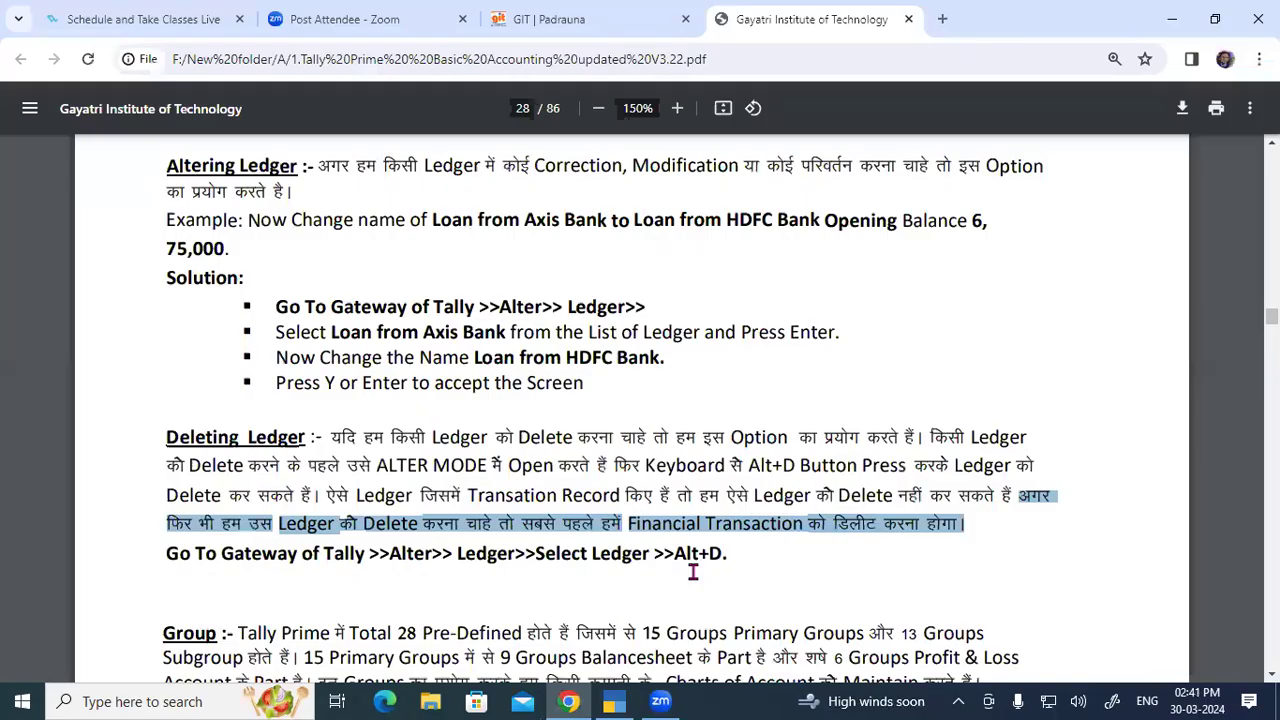
scroll(466, 542, down, 2)
click(174, 368)
drag(174, 368, 740, 366)
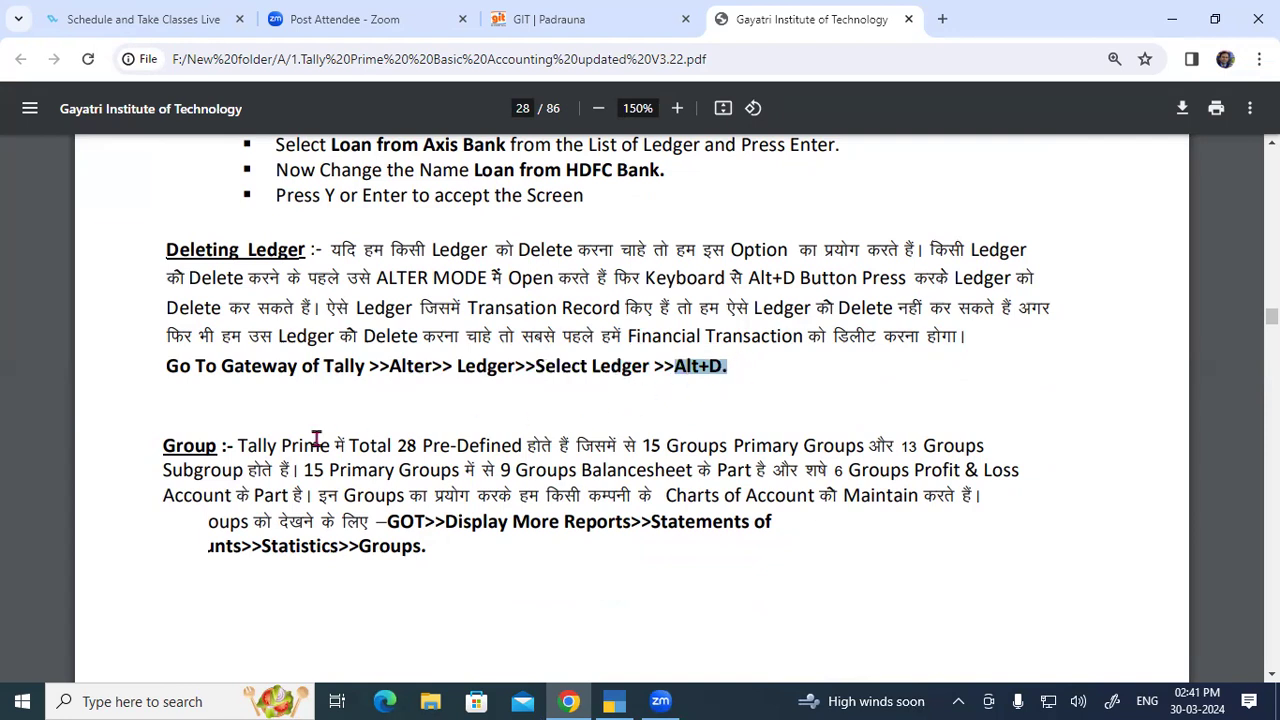
Highlight the Group heading below the Deleting Ledger section of the notes.
scroll(270, 440, down, 1)
drag(163, 352, 220, 352)
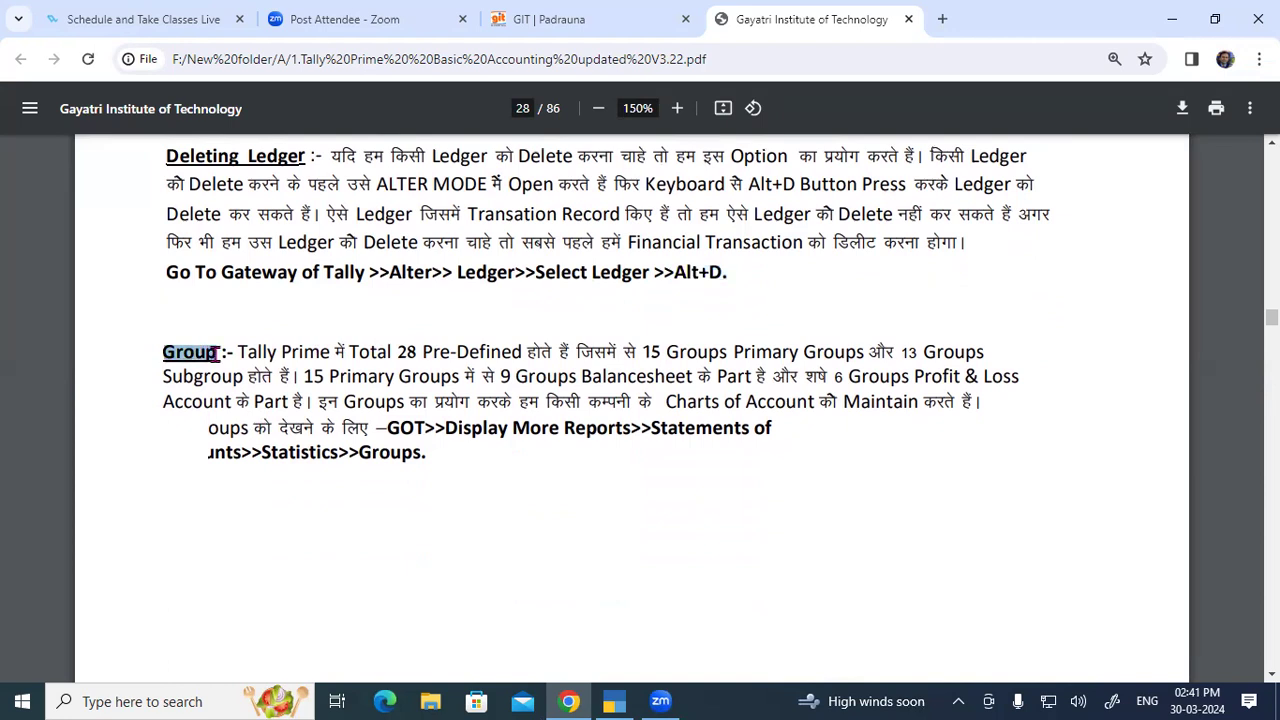
drag(220, 352, 217, 352)
drag(213, 352, 216, 352)
Handwrite "Railway" with an arrow and a person's name in red over the Deleting Ledger paragraph.
mouse_move(423, 309)
mouse_down()
mouse_move(449, 286)
mouse_move(462, 302)
mouse_move(465, 282)
mouse_move(505, 295)
mouse_move(548, 258)
mouse_move(556, 290)
mouse_move(610, 222)
mouse_move(606, 246)
mouse_up()
mouse_move(866, 158)
mouse_down()
mouse_move(908, 198)
mouse_move(928, 155)
mouse_move(938, 165)
mouse_move(948, 148)
mouse_move(952, 170)
mouse_move(966, 132)
mouse_move(982, 136)
mouse_move(968, 152)
mouse_up()
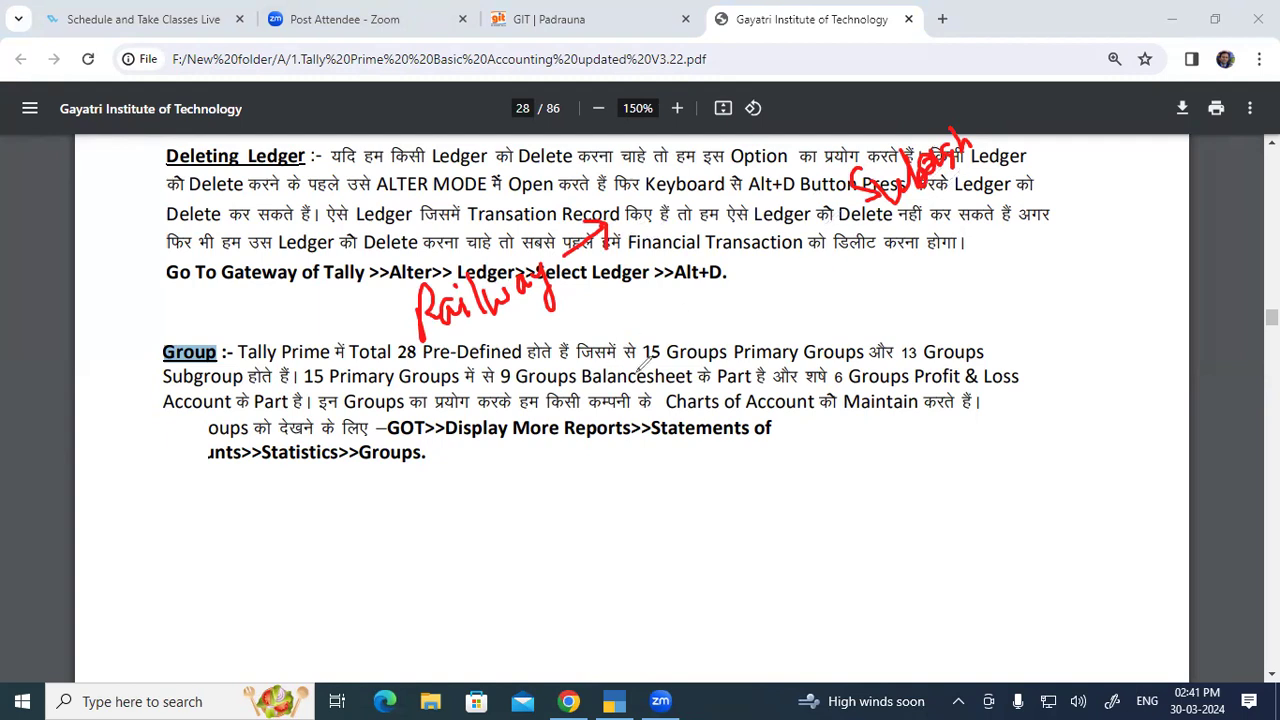
Handwrite a person's name in red over the Group paragraph, underline it and circle it.
mouse_move(761, 308)
mouse_down()
mouse_move(752, 342)
mouse_move(800, 316)
mouse_move(834, 330)
mouse_move(886, 286)
mouse_up()
drag(774, 387, 895, 314)
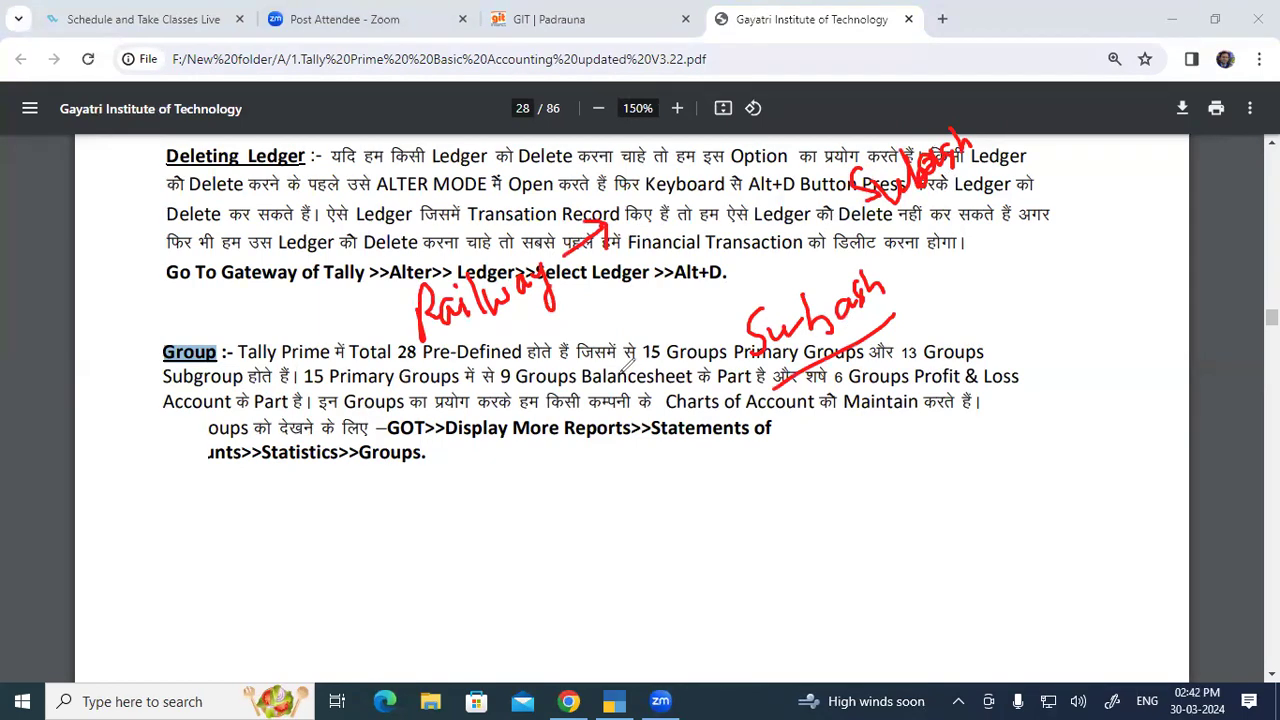
mouse_move(845, 233)
mouse_down()
mouse_move(712, 336)
mouse_move(887, 395)
mouse_move(900, 230)
mouse_move(836, 228)
mouse_up()
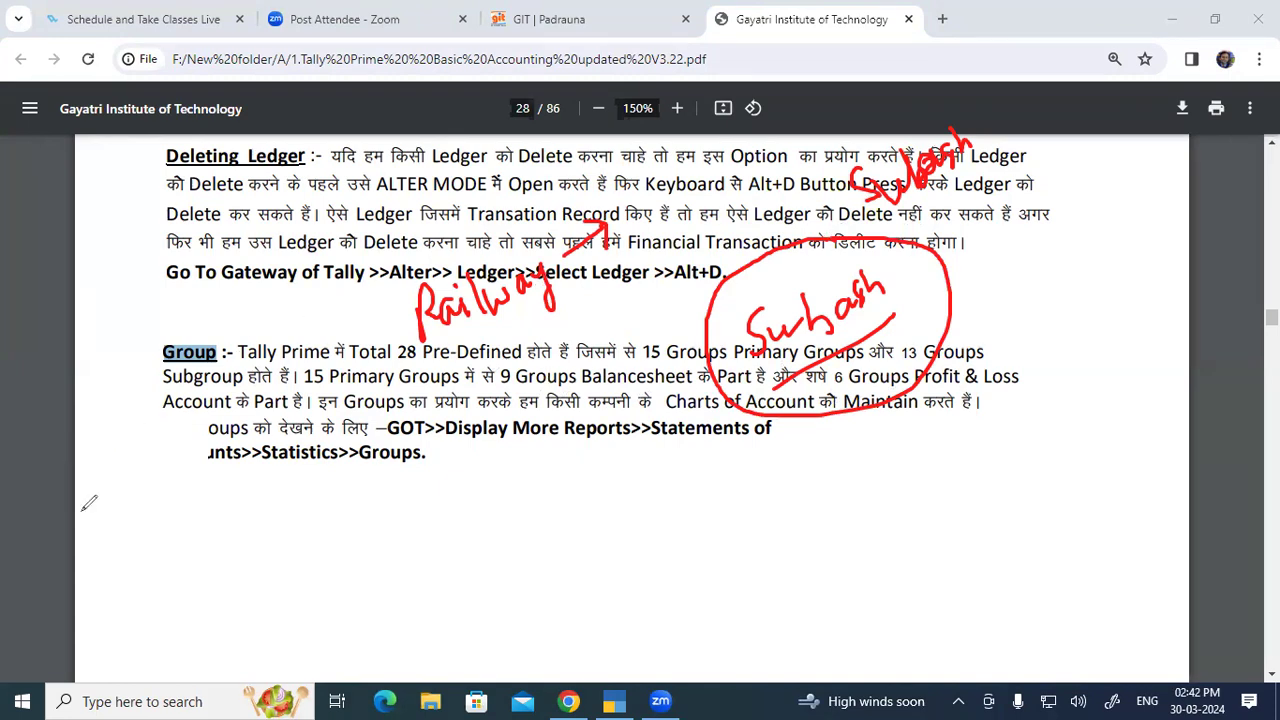
Switch to TallyPrime, view the ledger creation form from the list of masters, and return to that list.
click(612, 700)
key(Escape)
key(Escape)
key(Up)
key(Return)
key(Down)
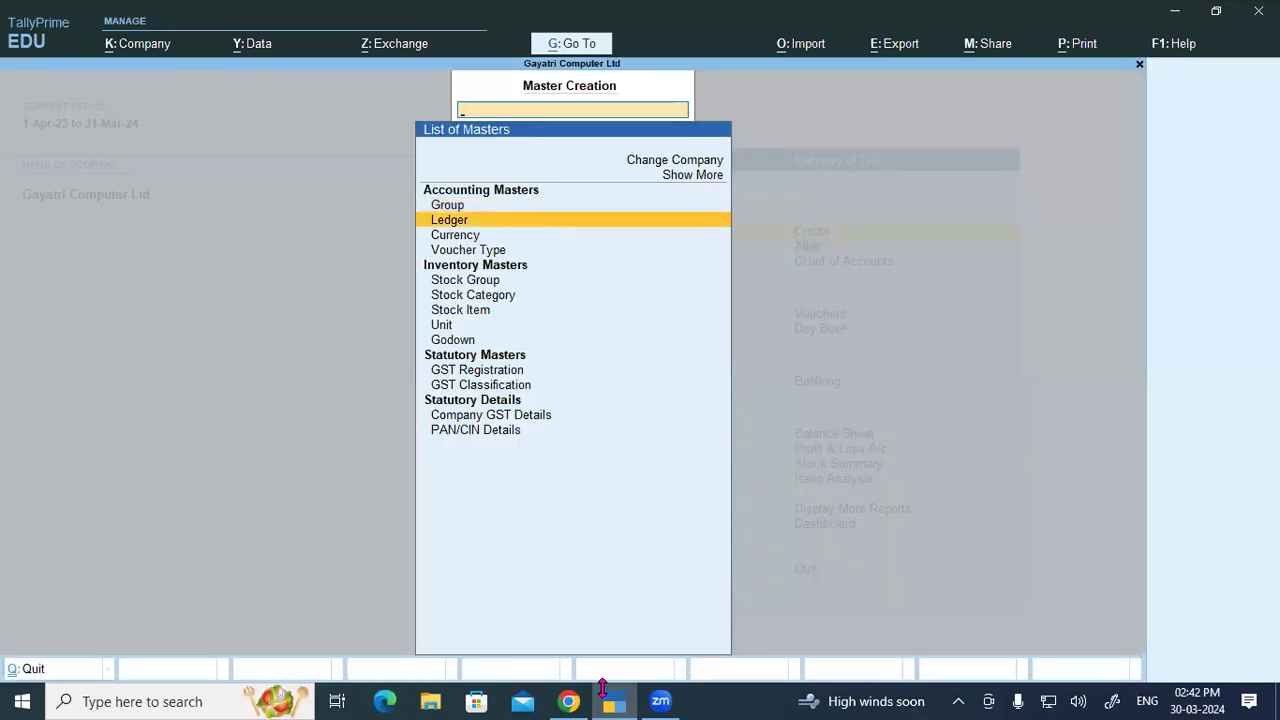
key(Return)
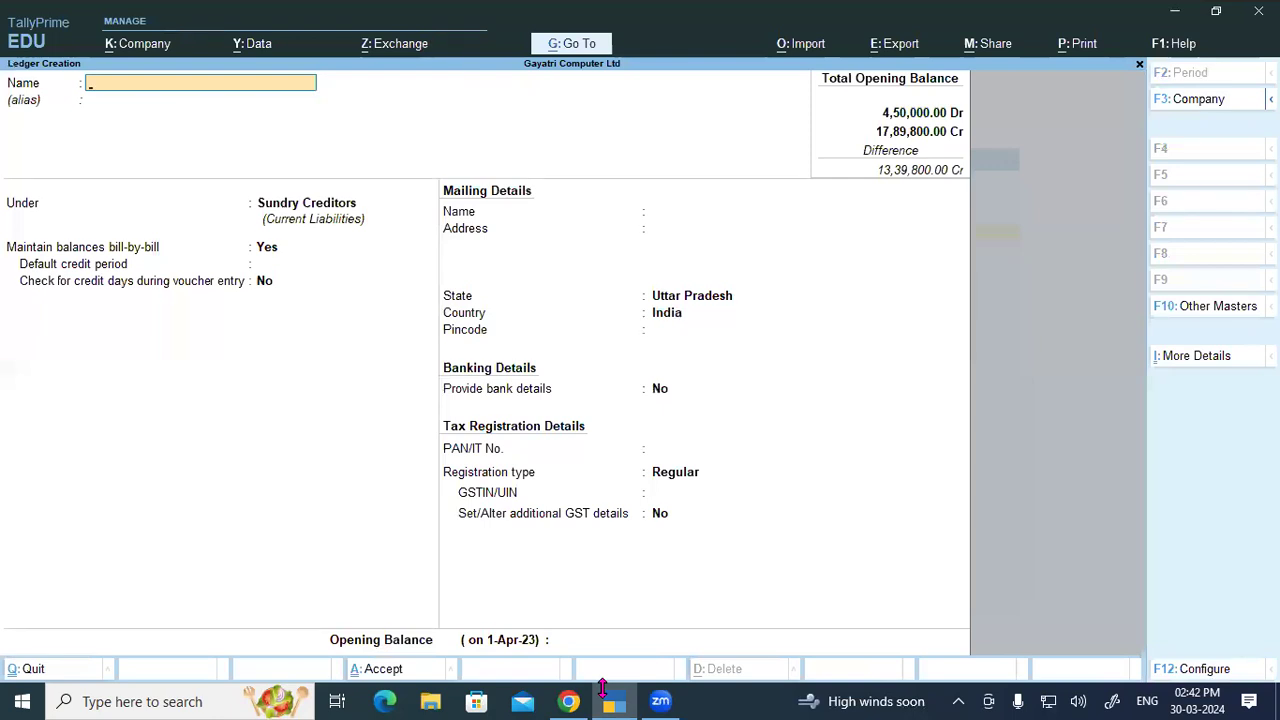
key(Escape)
Create a group named Padrauna under Sundry Debtors, save it, and leave group creation.
key(Up)
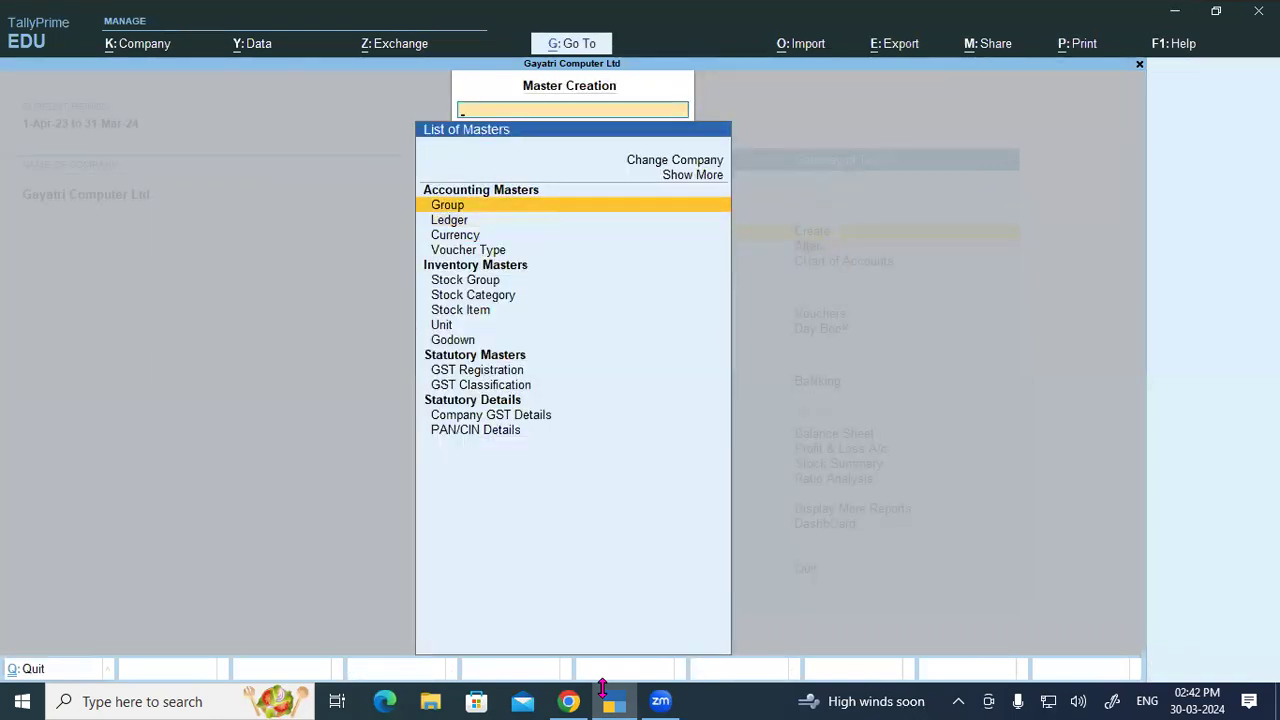
key(Return)
text(Pa)
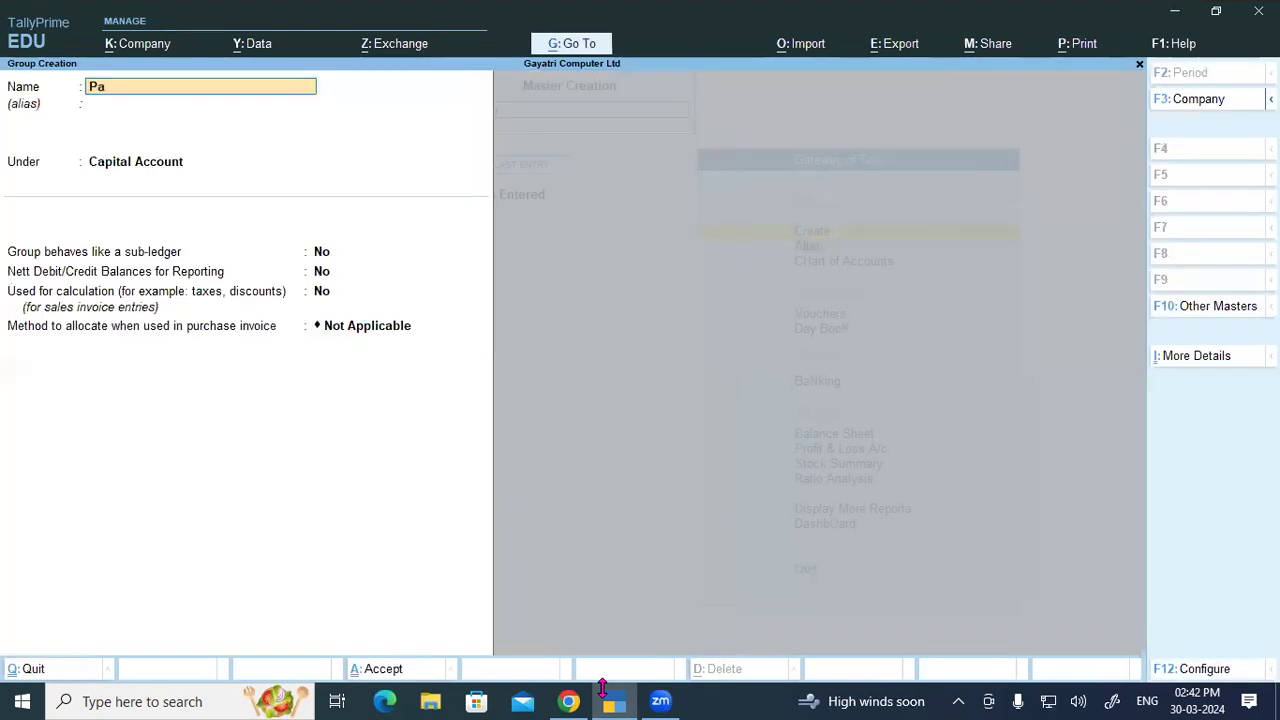
text(drauna)
key(Return)
key(Return)
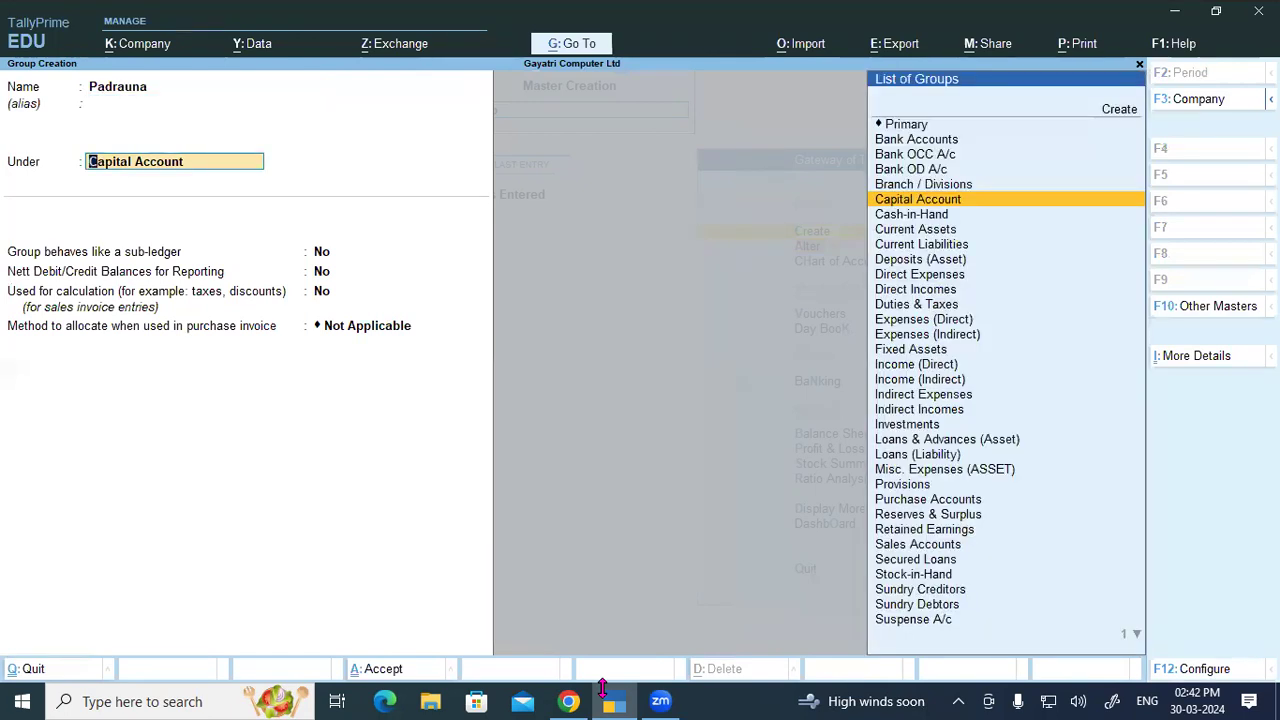
text(Sun)
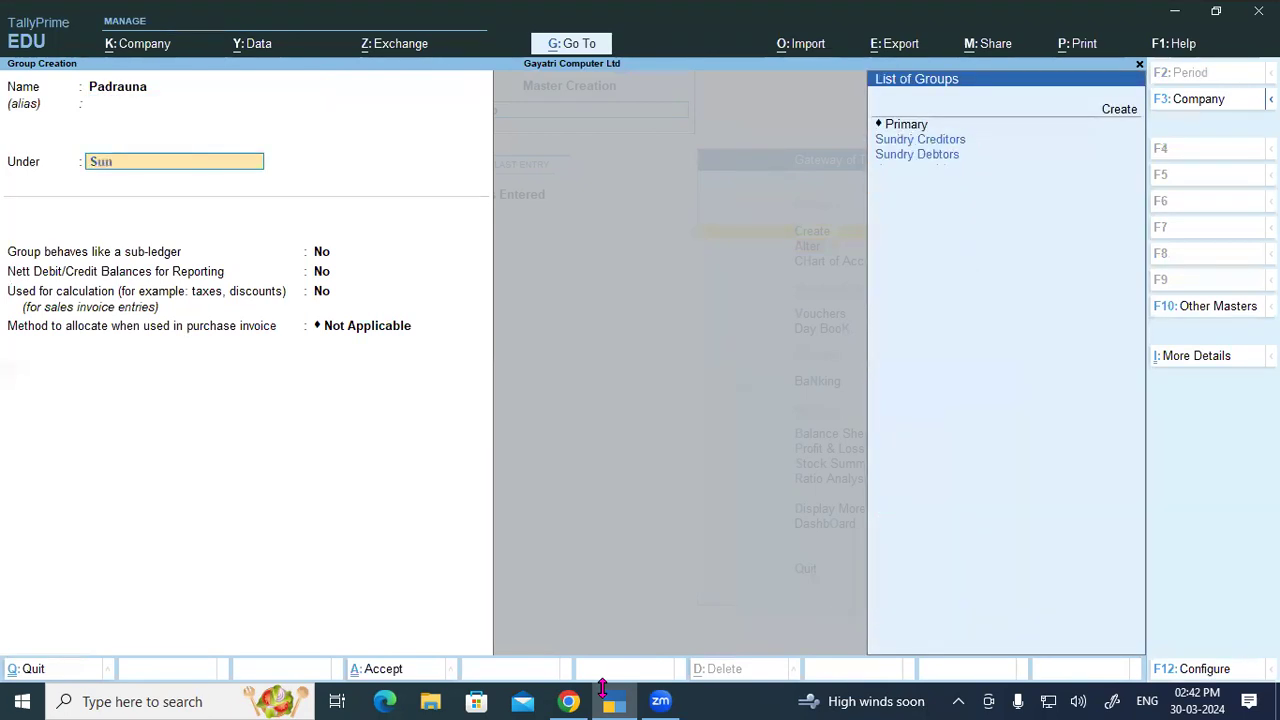
key(Down)
key(Down)
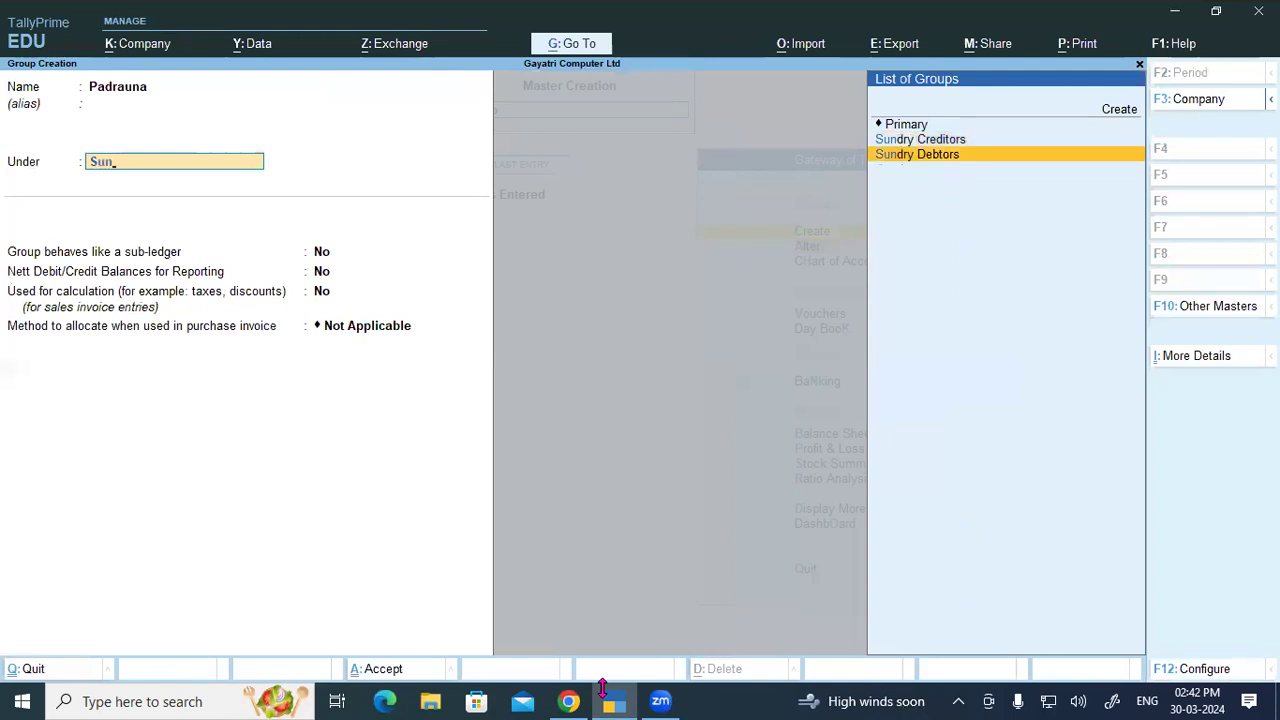
key(Return)
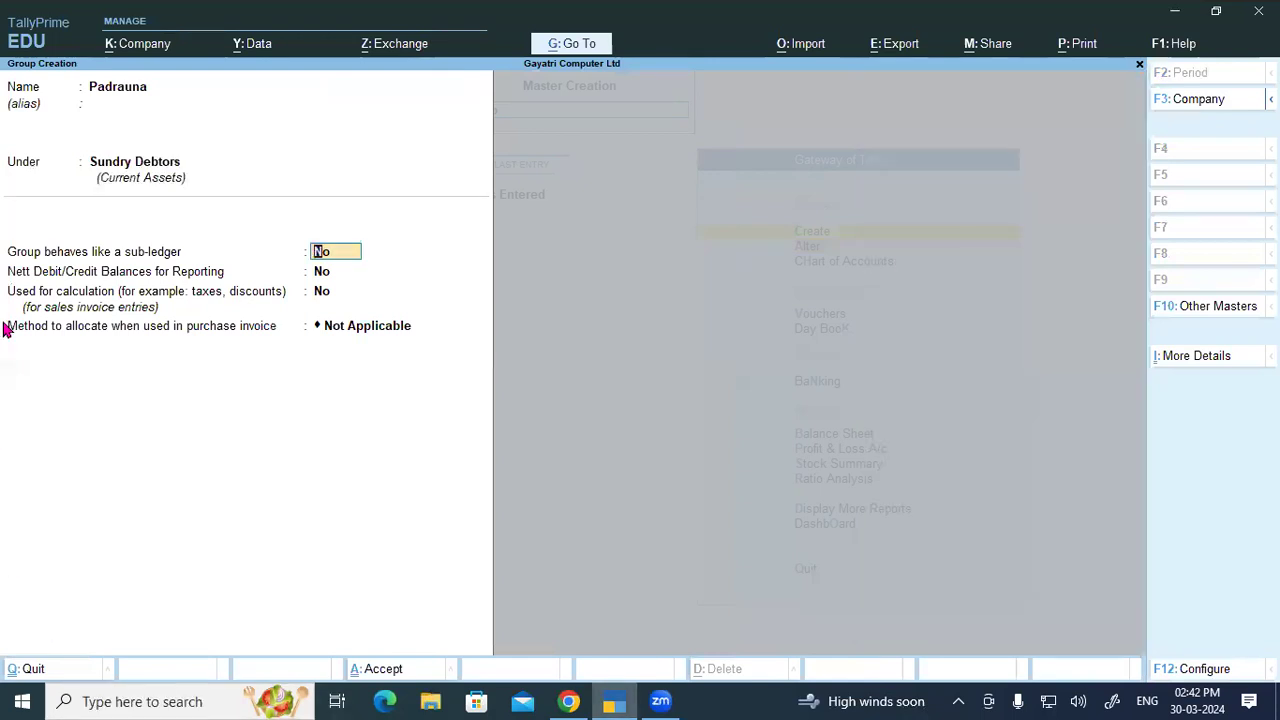
key(ctrl+a)
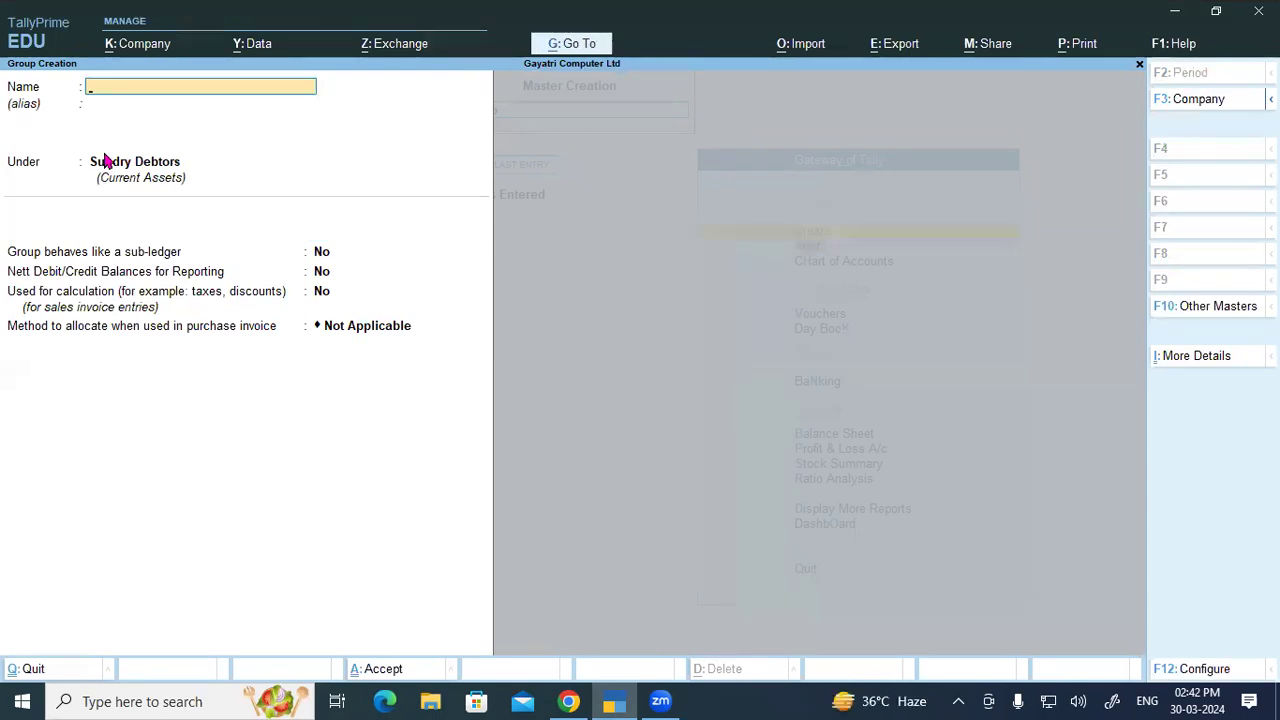
key(Escape)
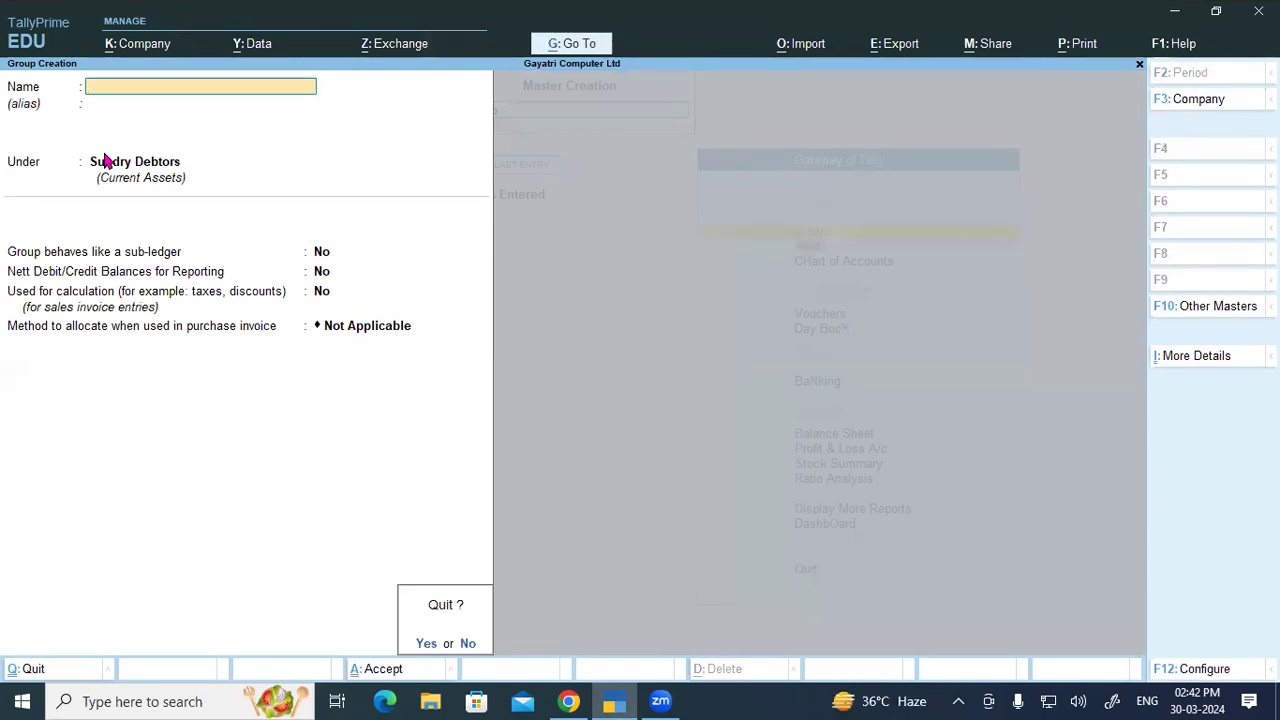
key(y)
Fill in a new ledger with a person's name and place it under the Padrauna group.
key(Down)
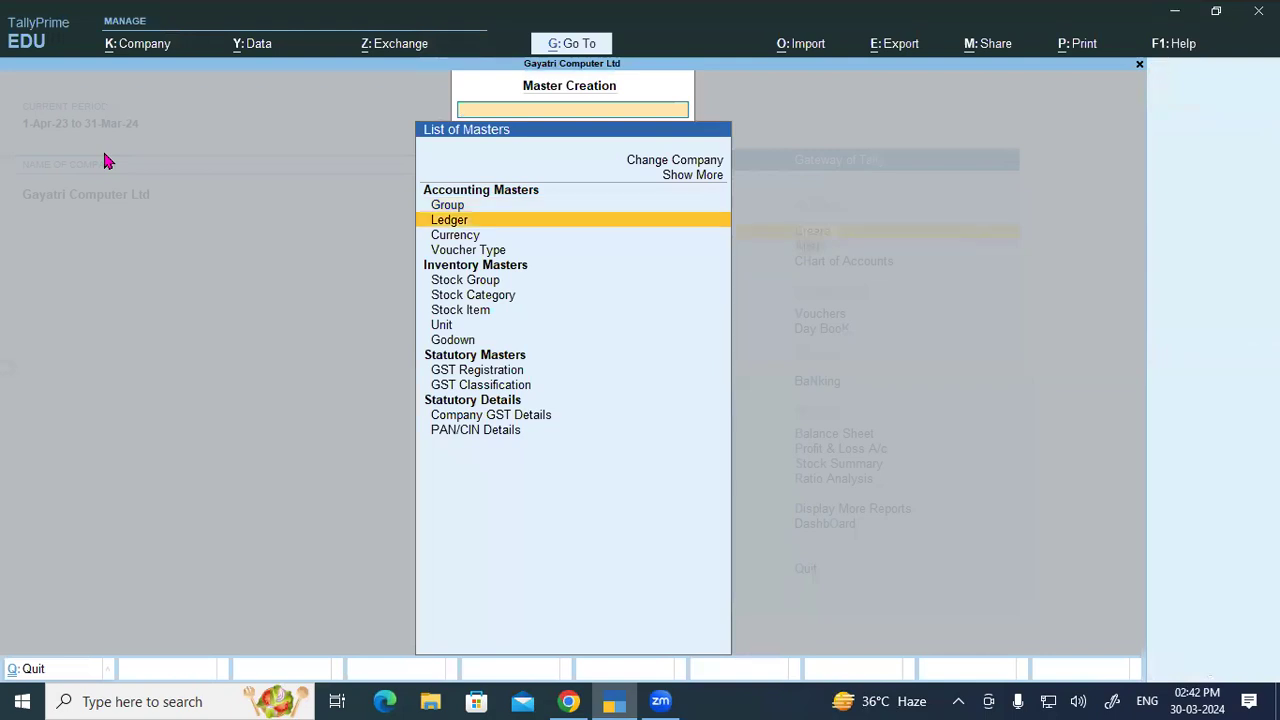
key(Return)
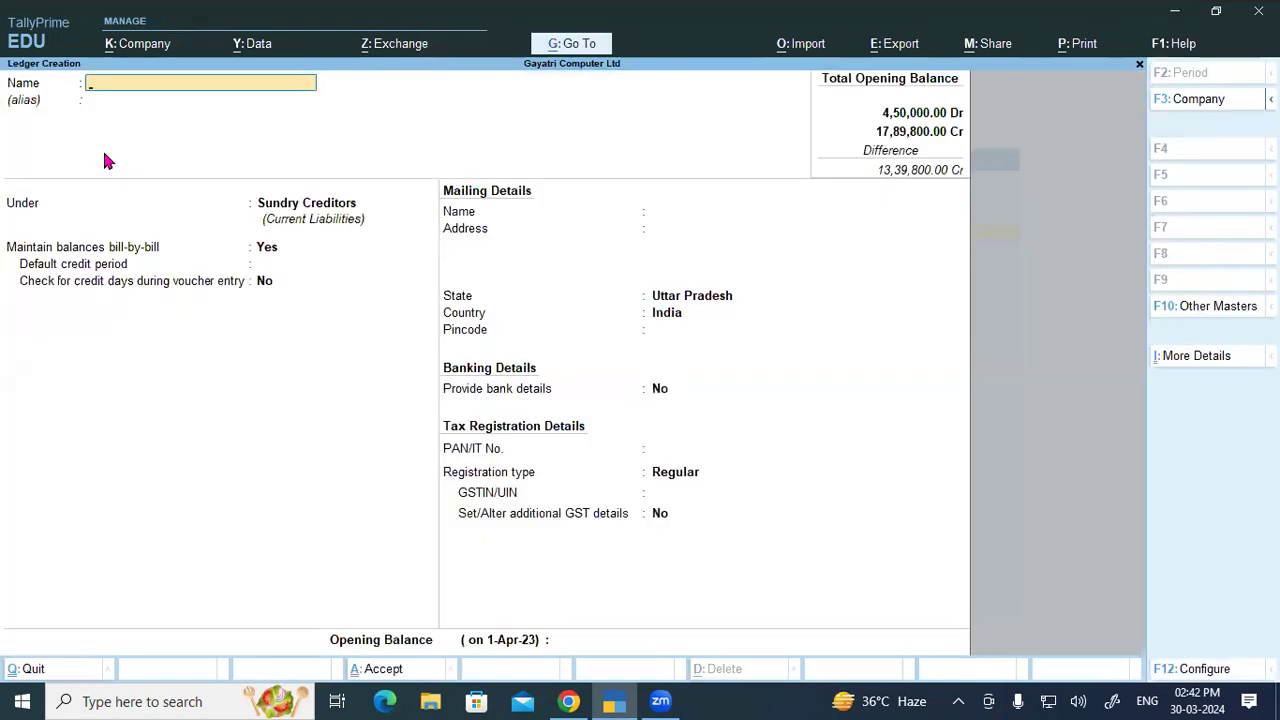
text(Rohan)
key(Return)
key(Return)
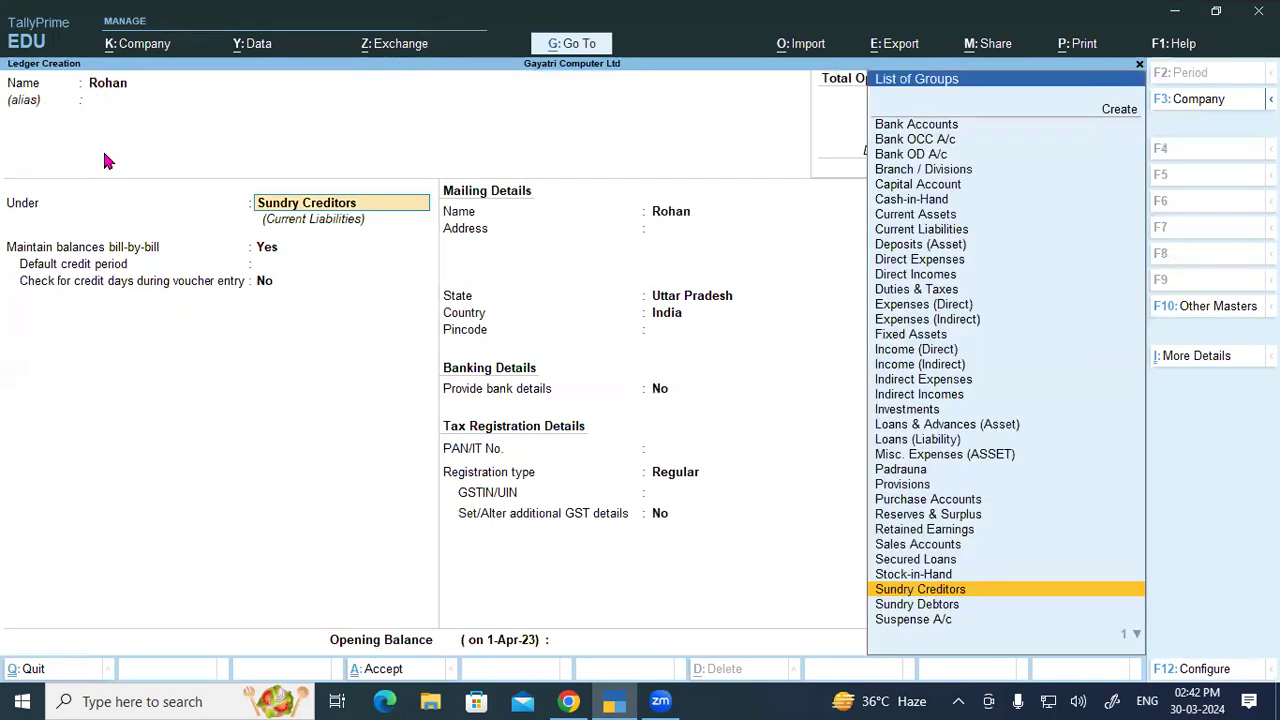
text(Pa)
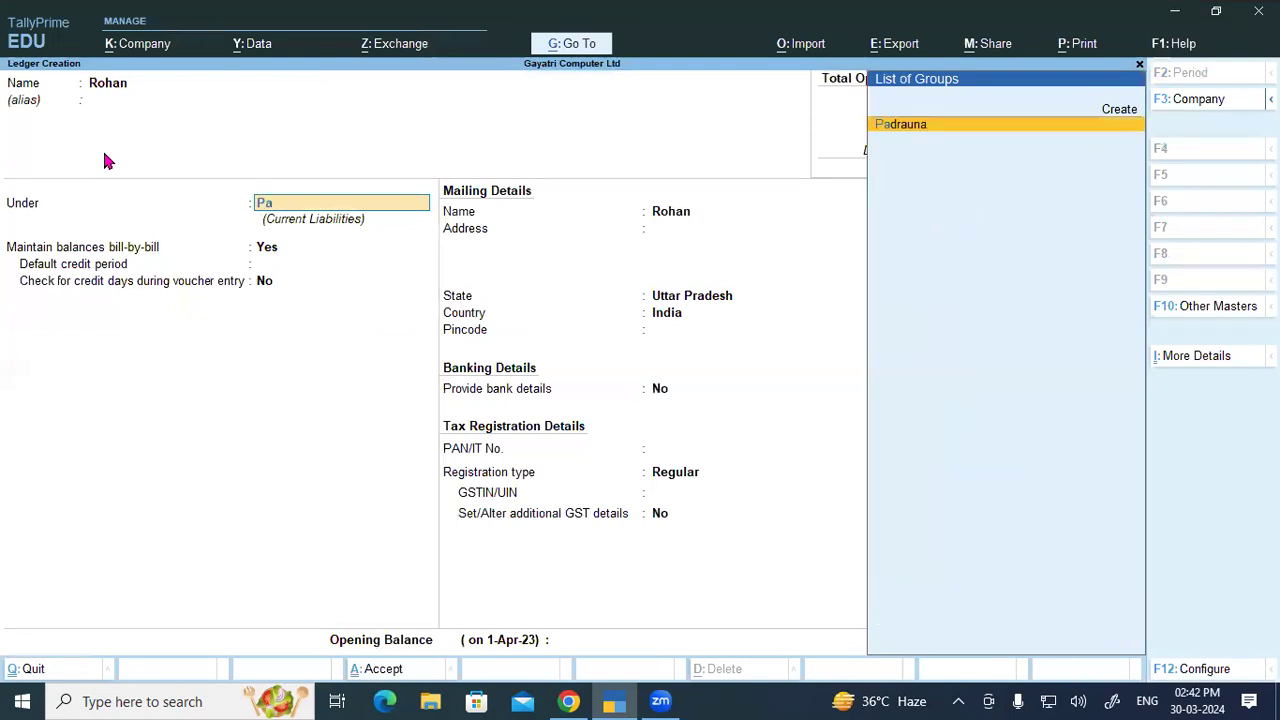
key(Return)
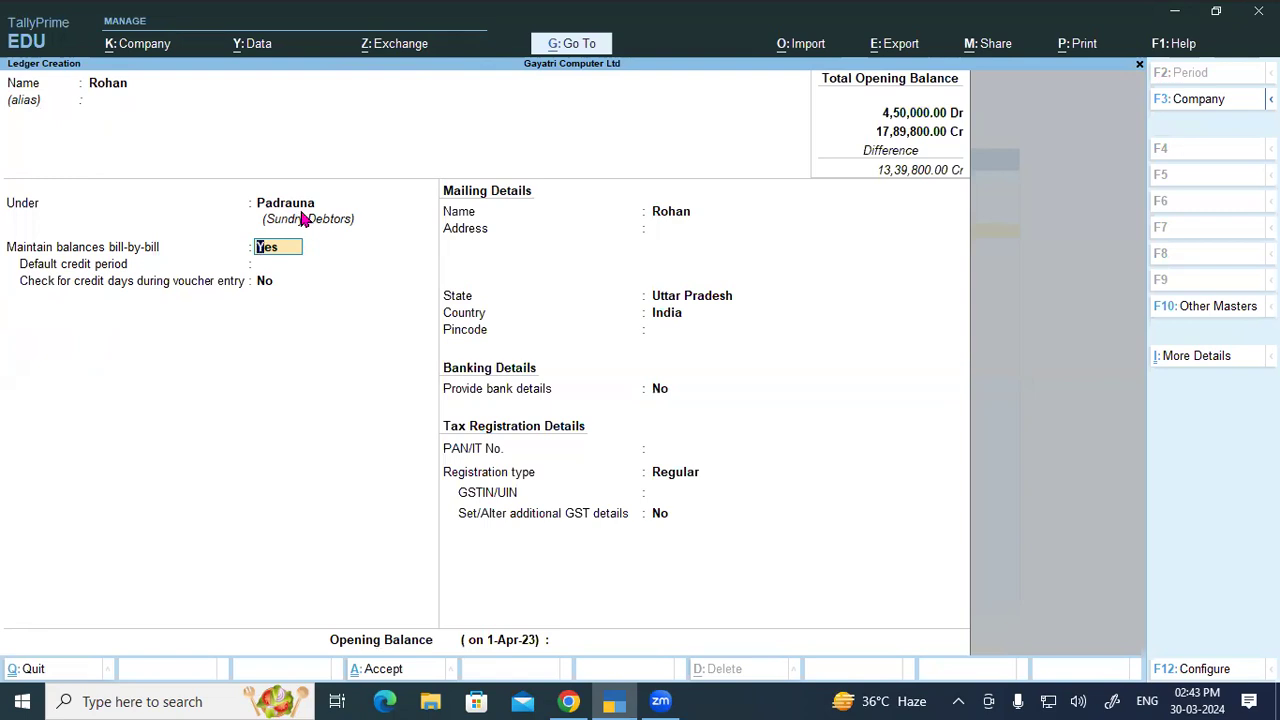
Discard the unfinished ledger and return to the Gateway of Tally.
key(Escape)
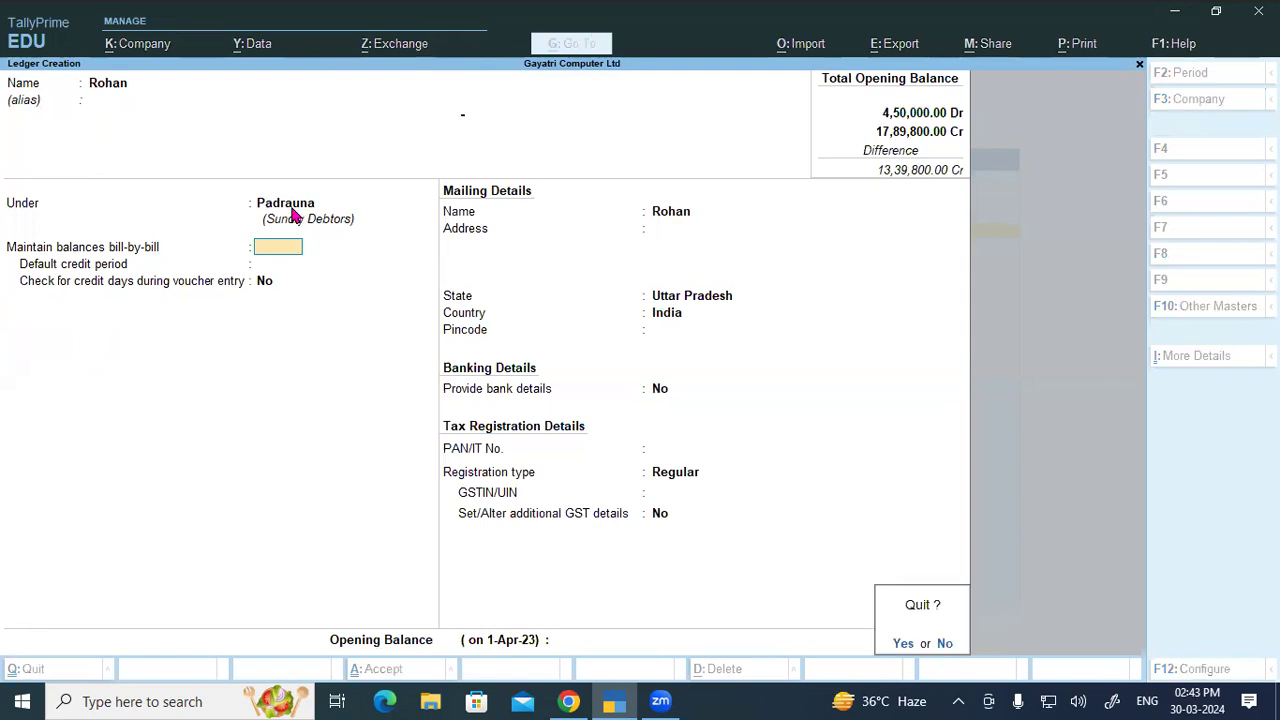
key(y)
key(Escape)
key(Return)
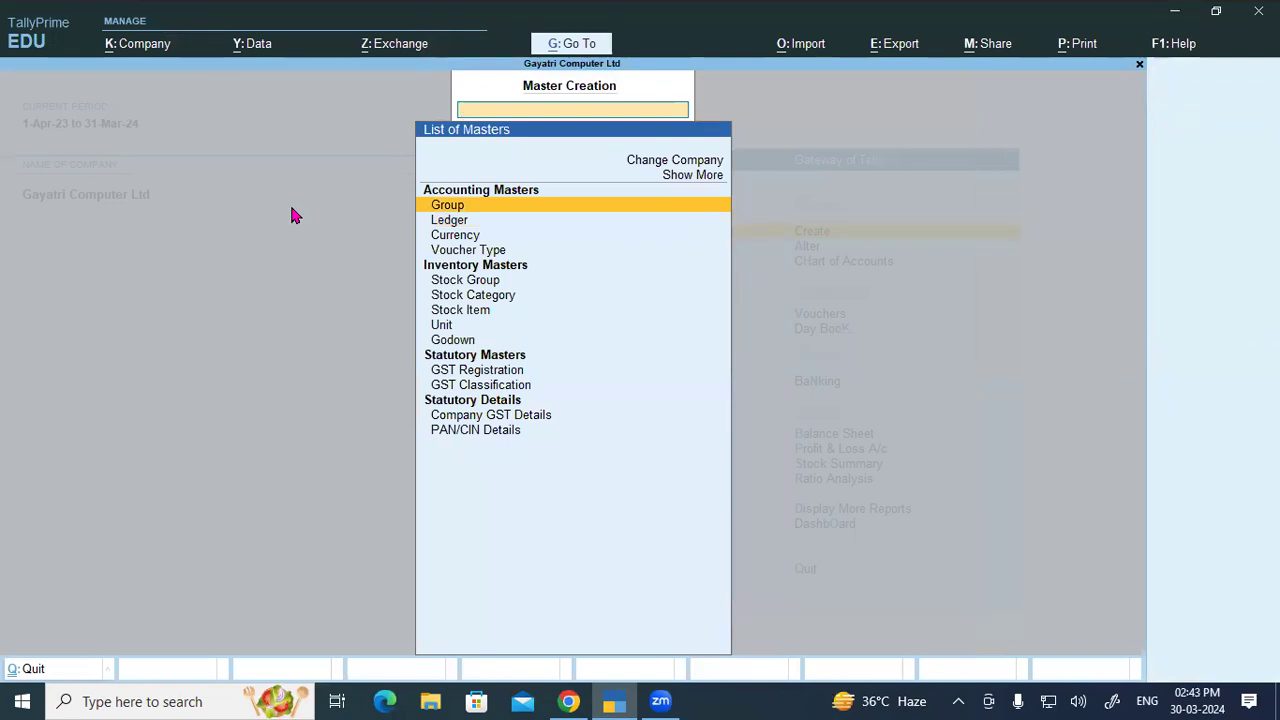
key(Escape)
key(Down)
key(Up)
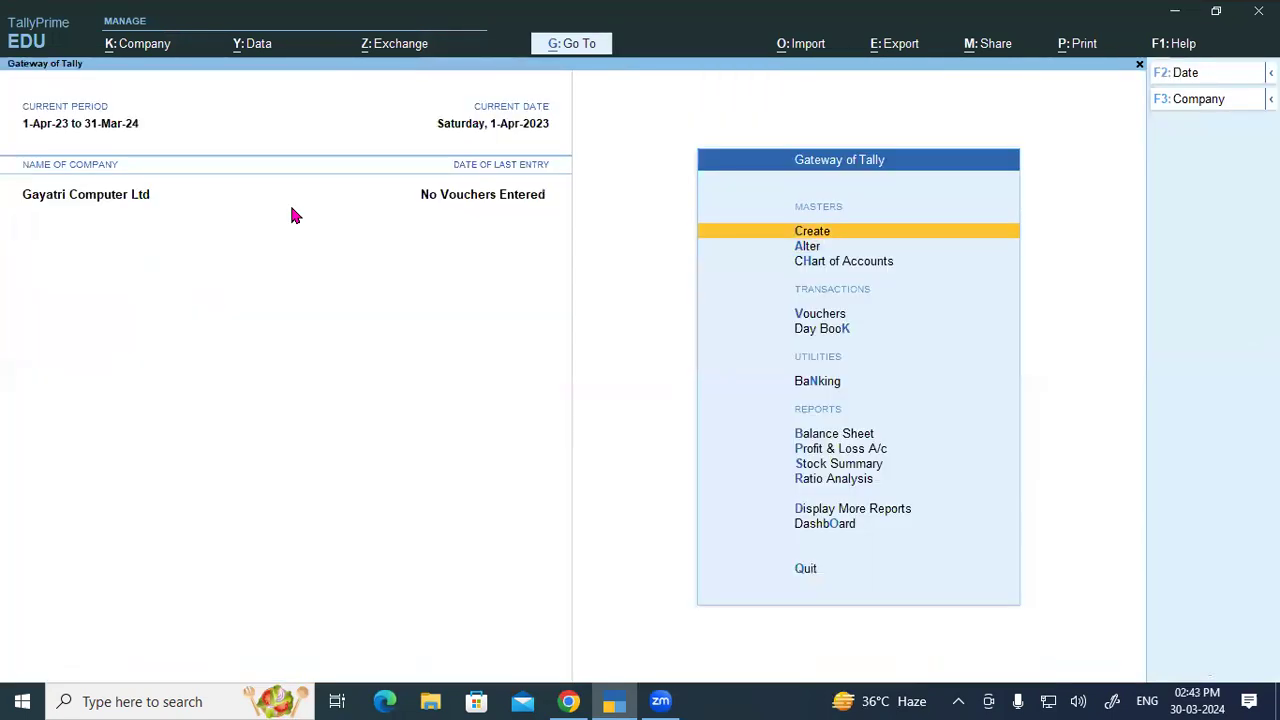
Fill in a new ledger with a different person's name under the Padrauna group.
key(Return)
key(Down)
key(Return)
text(Ram)
text(r)
text(es)
text(h)
key(Return)
key(Return)
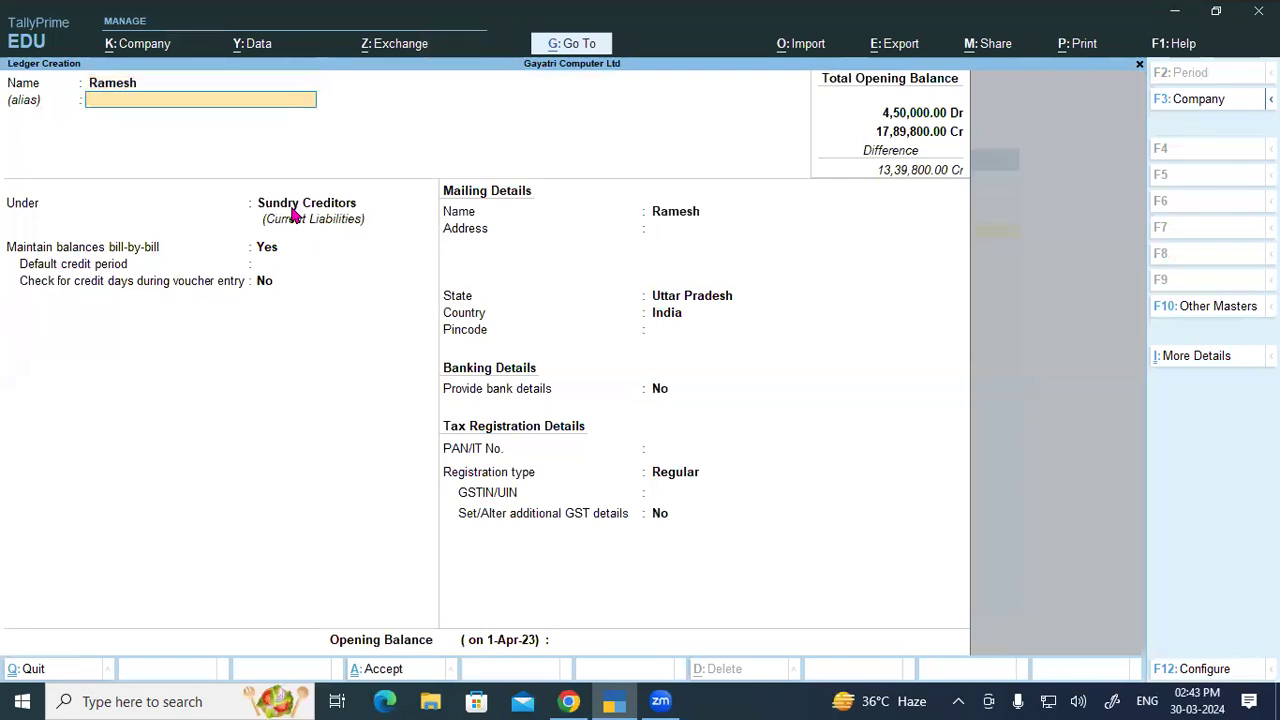
text(Pa)
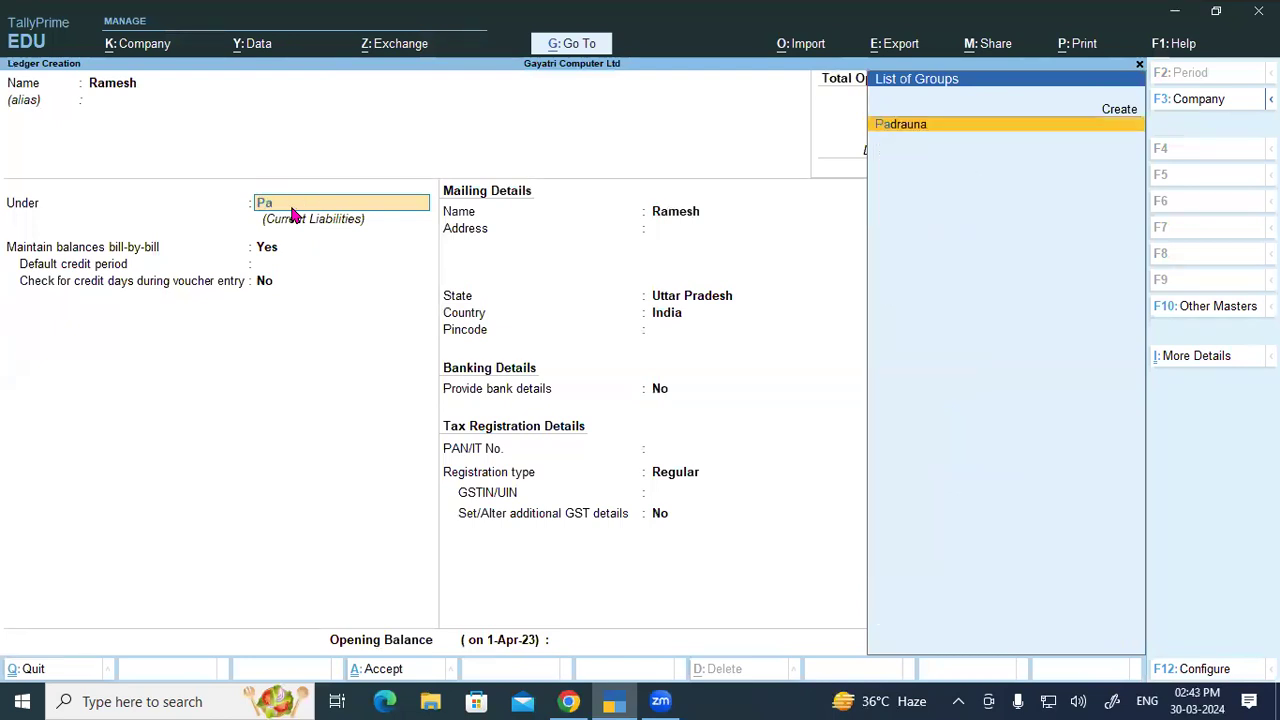
key(Return)
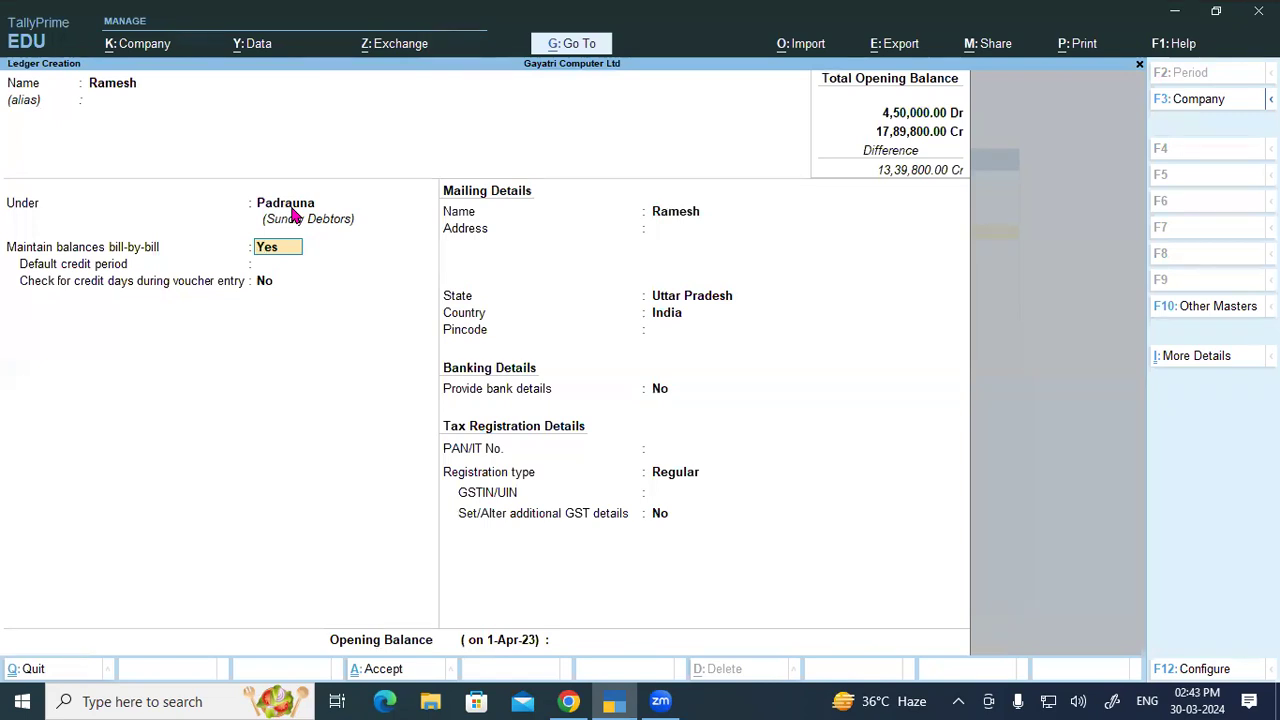
Switch to the PDF notes in Chrome and highlight the Group statements on predefined groups, primary groups and the Balancesheet groups.
click(568, 701)
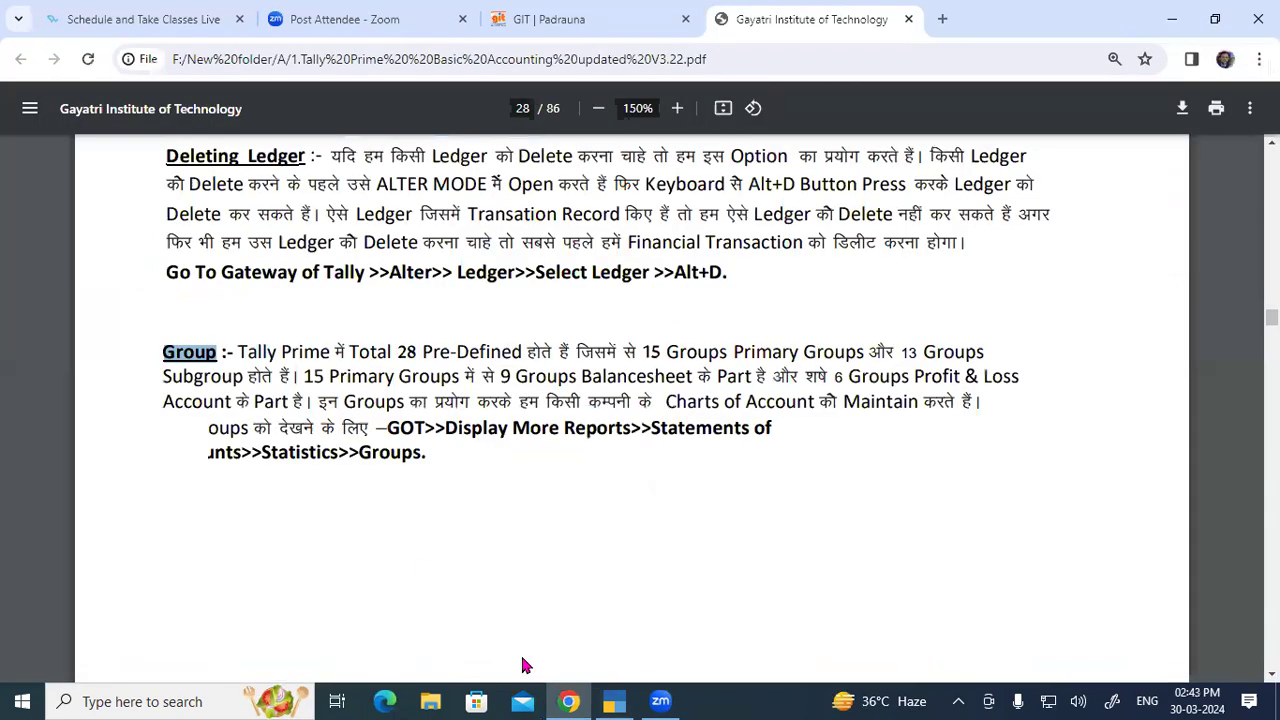
drag(270, 352, 566, 354)
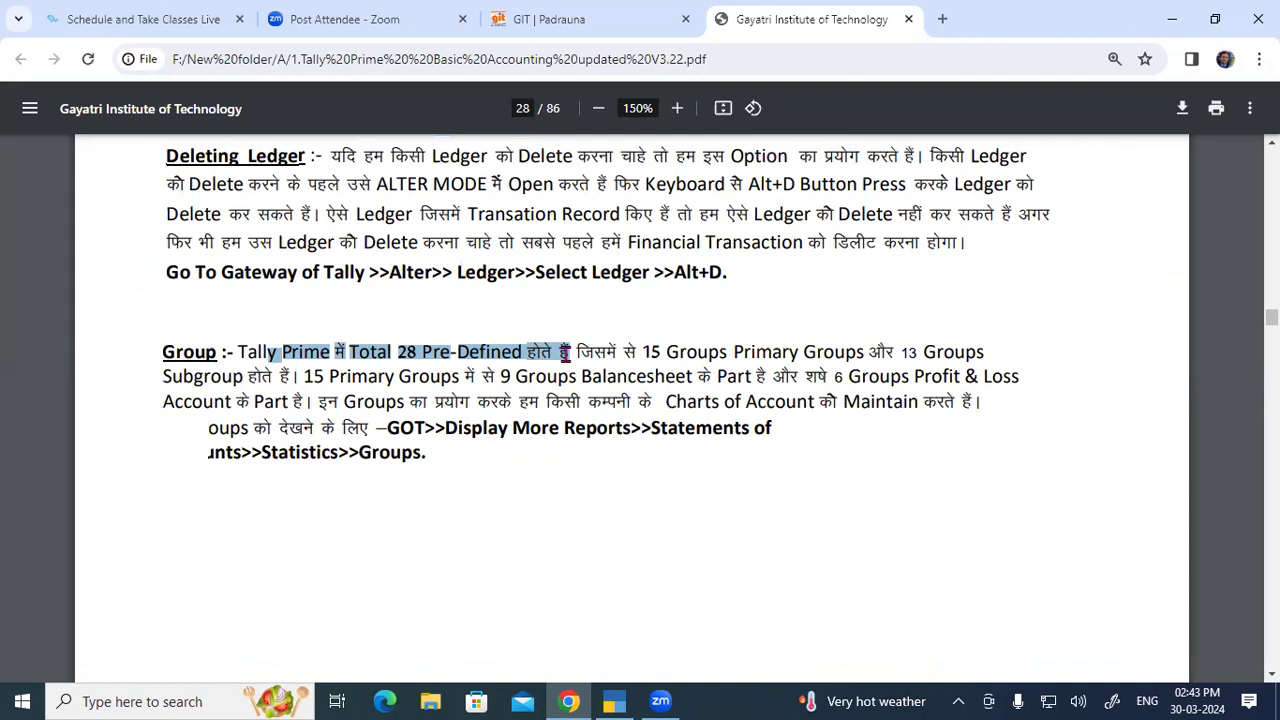
drag(643, 352, 857, 352)
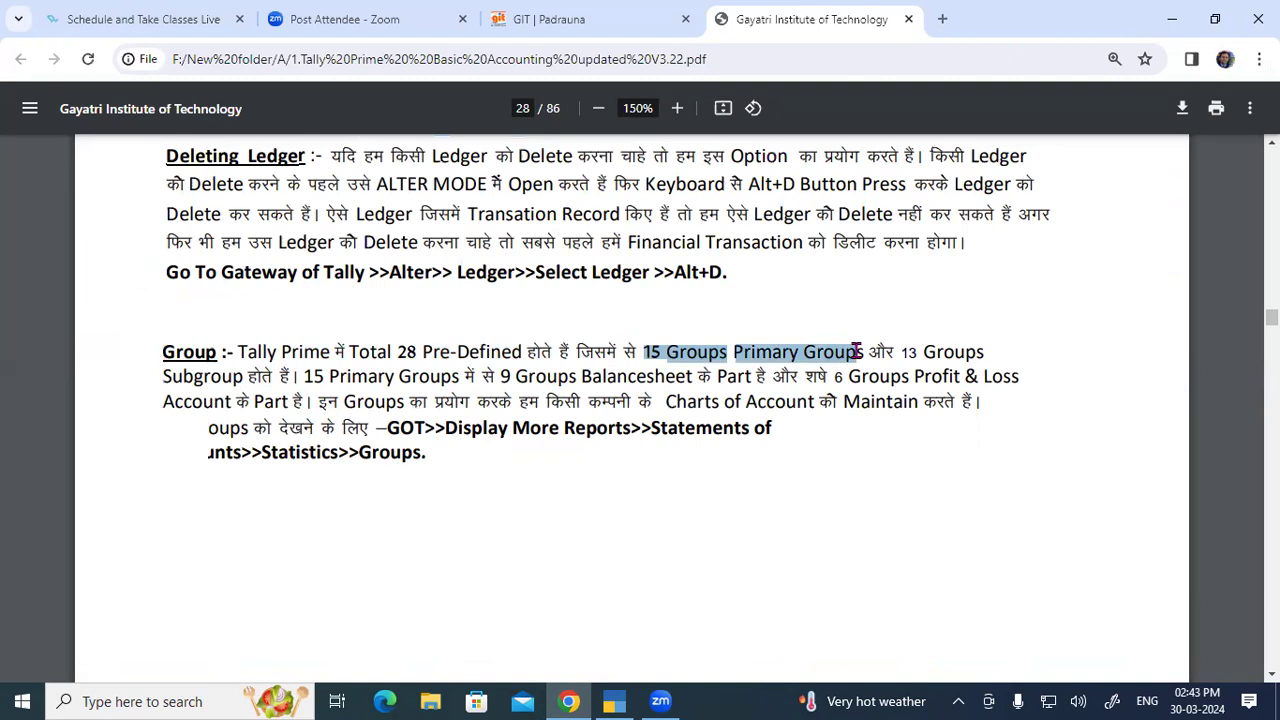
drag(172, 377, 757, 376)
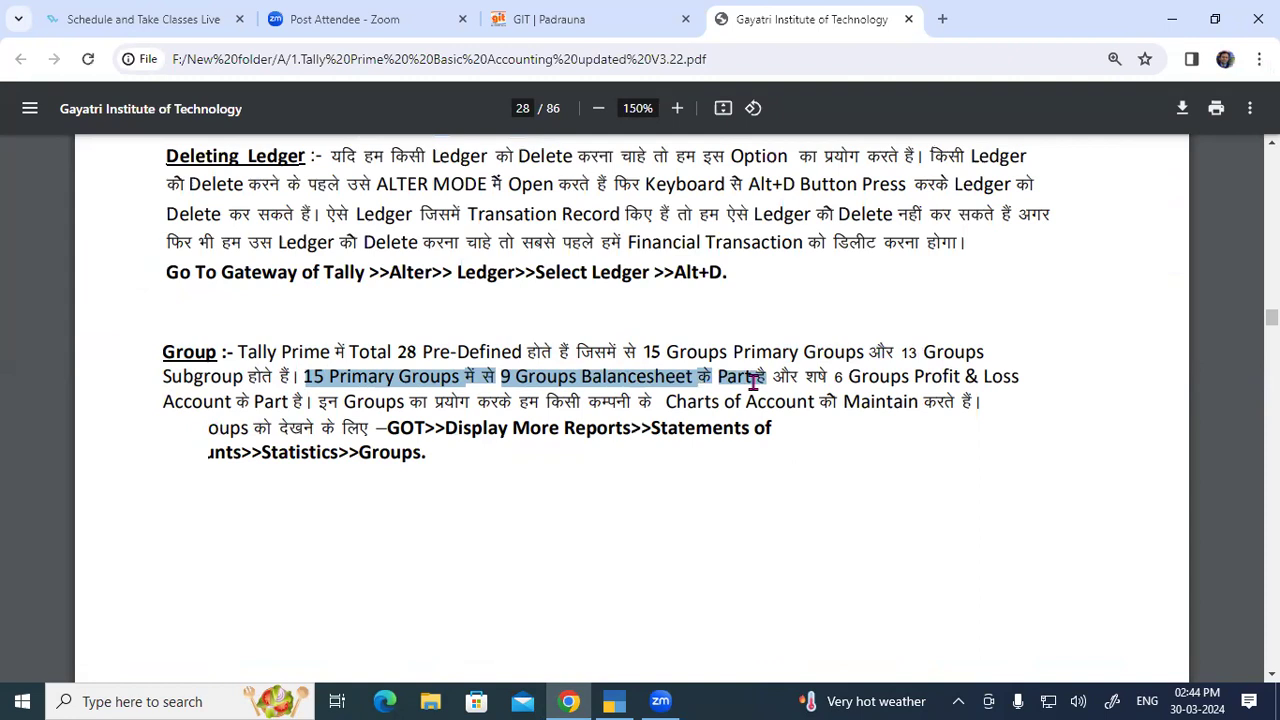
Highlight the Profit & Loss groups and Charts of Account sentences, plus the opening sentence of the Group section.
click(512, 380)
drag(514, 378, 987, 377)
click(1020, 371)
drag(185, 400, 966, 399)
click(352, 402)
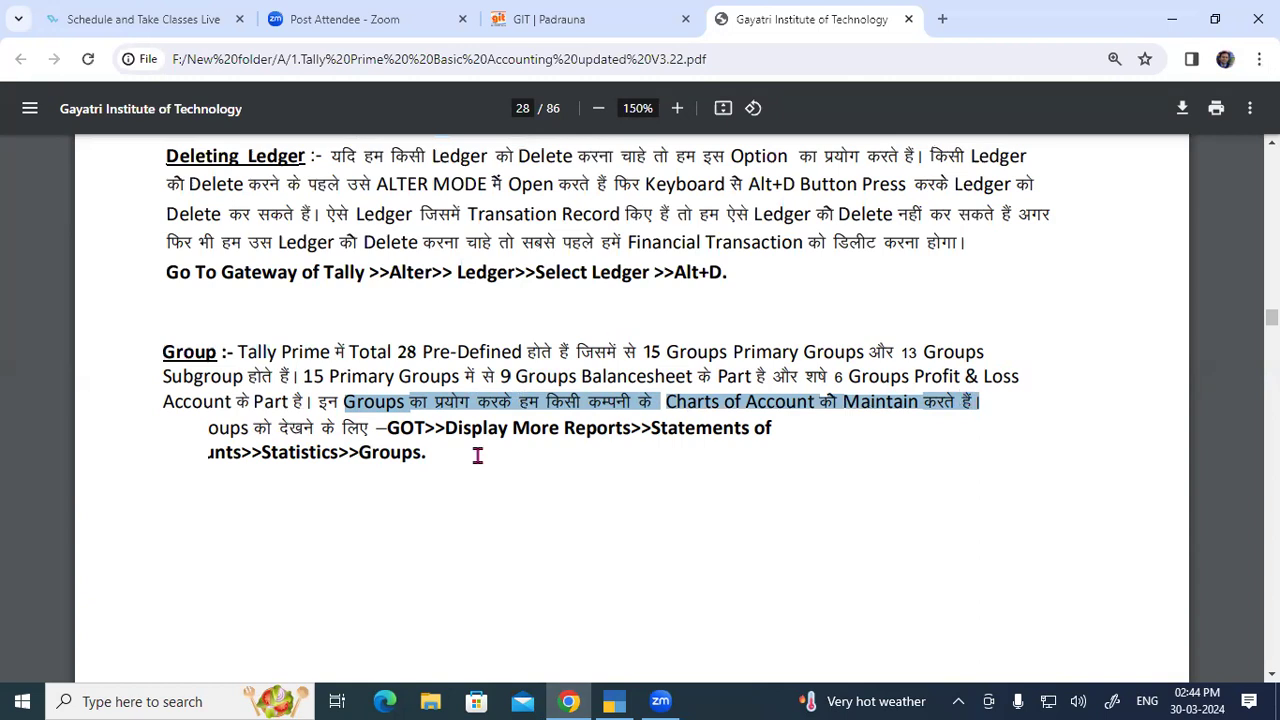
drag(236, 352, 297, 374)
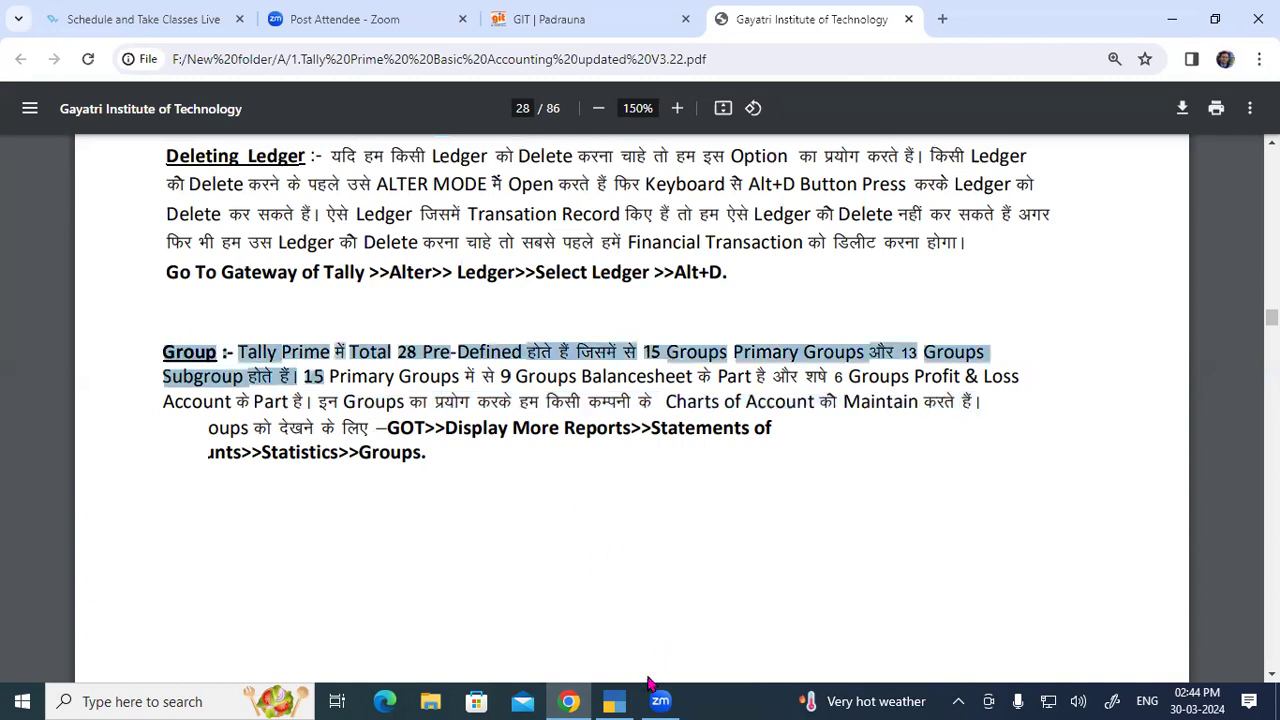
Check the ledger form in TallyPrime, return to the PDF notes, and highlight the command path for viewing groups.
click(614, 701)
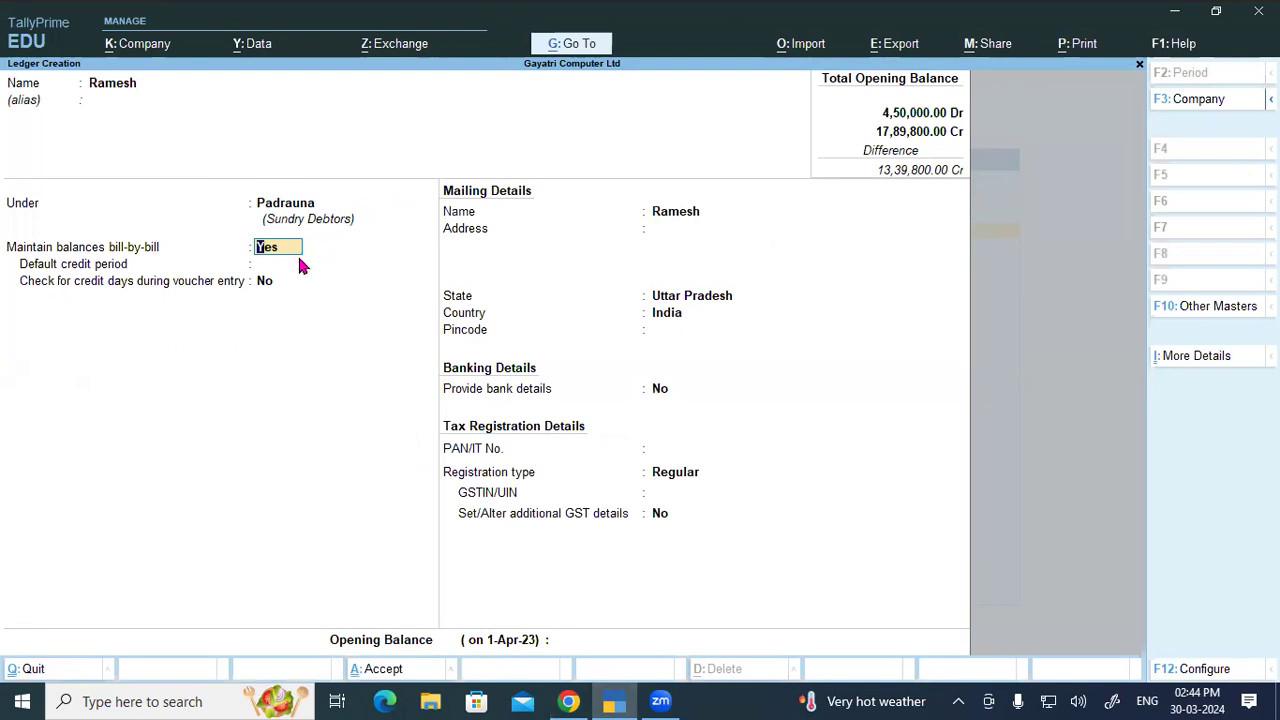
click(568, 701)
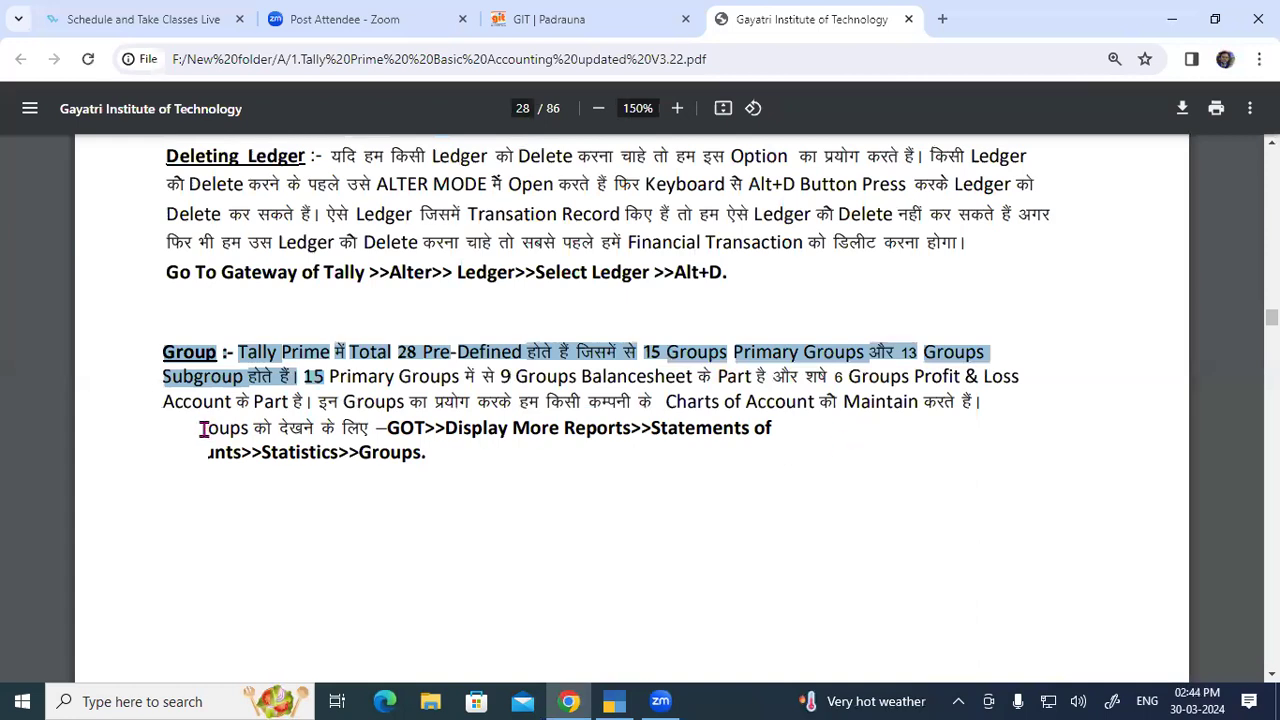
drag(165, 428, 372, 430)
click(415, 427)
double_click(393, 427)
drag(449, 427, 762, 425)
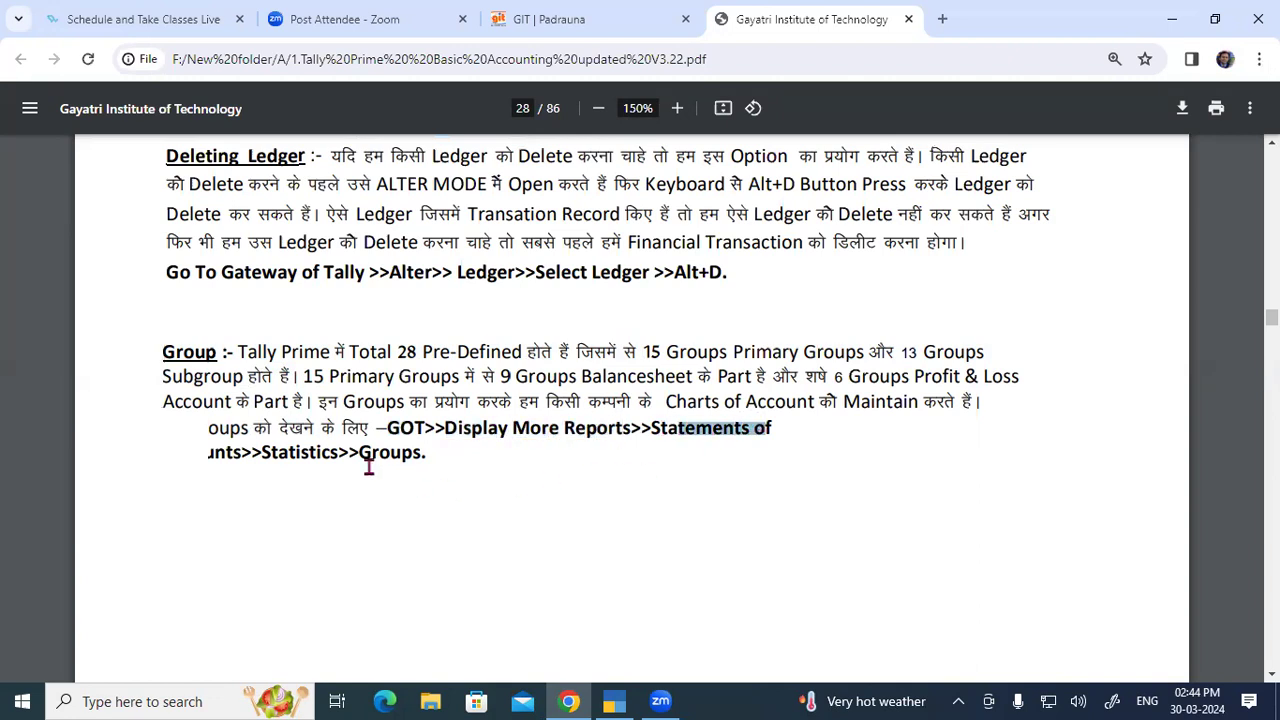
drag(273, 452, 434, 452)
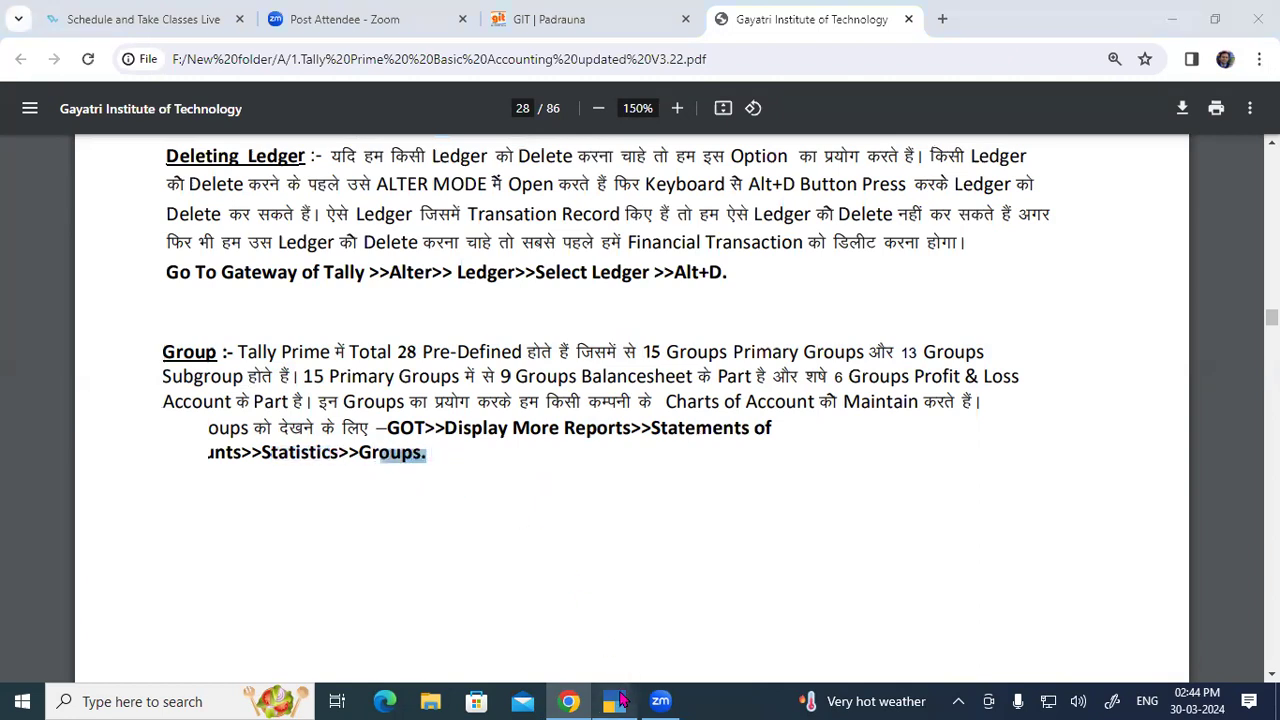
Switch to TallyPrime and leave the open ledger screens to return to the Gateway of Tally.
click(614, 701)
key(Escape)
key(Escape)
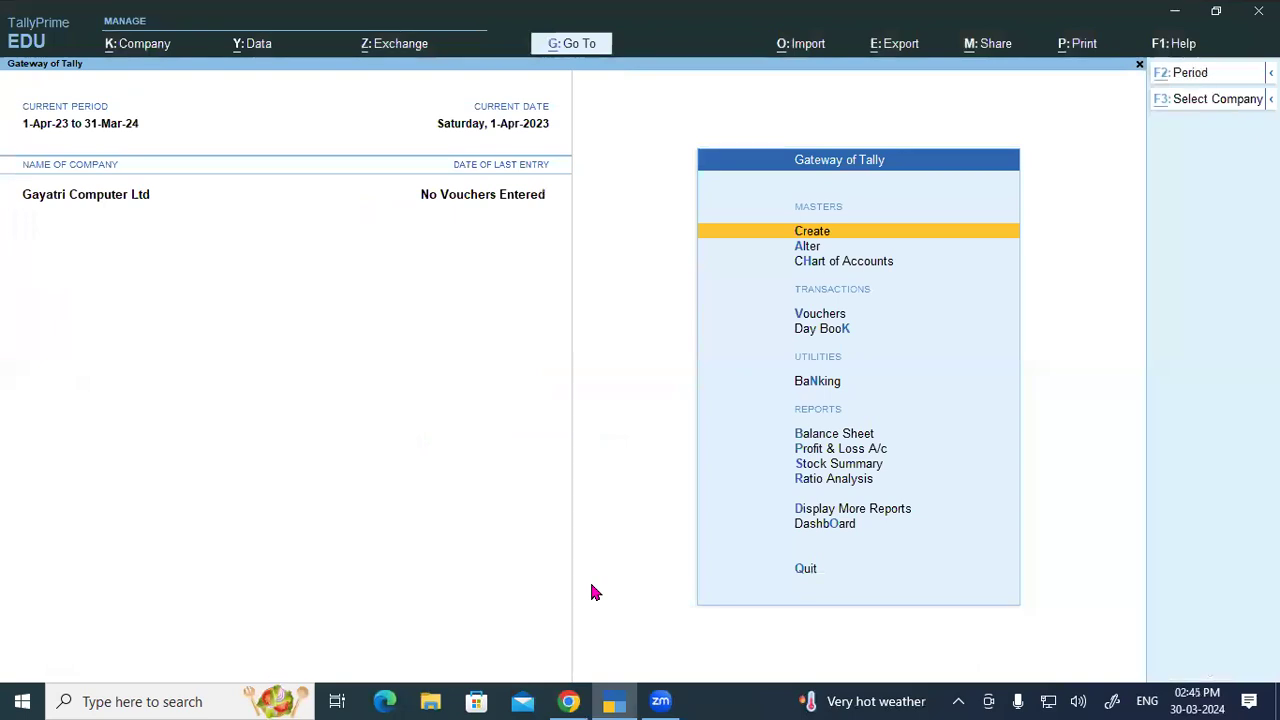
key(alt+Tab)
key(alt+Tab)
Open Display More Reports, select Statements of Accounts, and check the command path in the PDF notes.
key(Up)
key(Up)
key(Up)
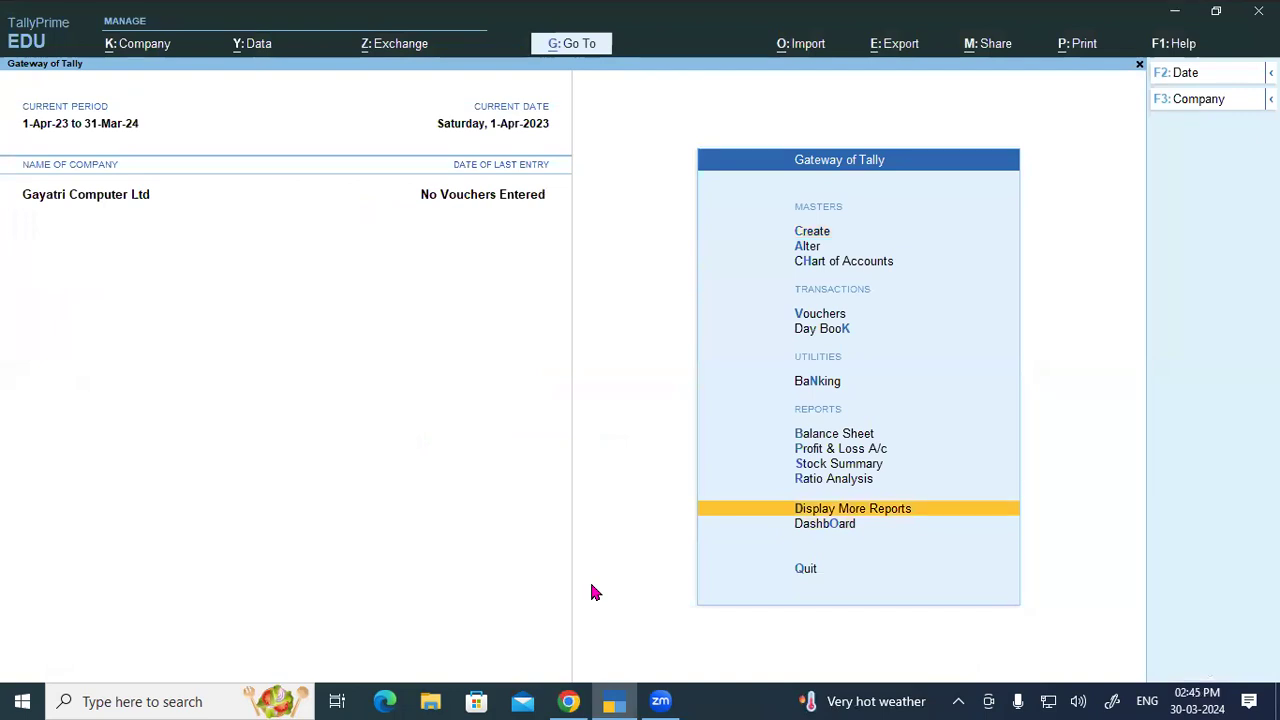
key(Return)
key(Down)
key(Down)
key(Down)
key(Down)
key(Down)
key(alt+Tab)
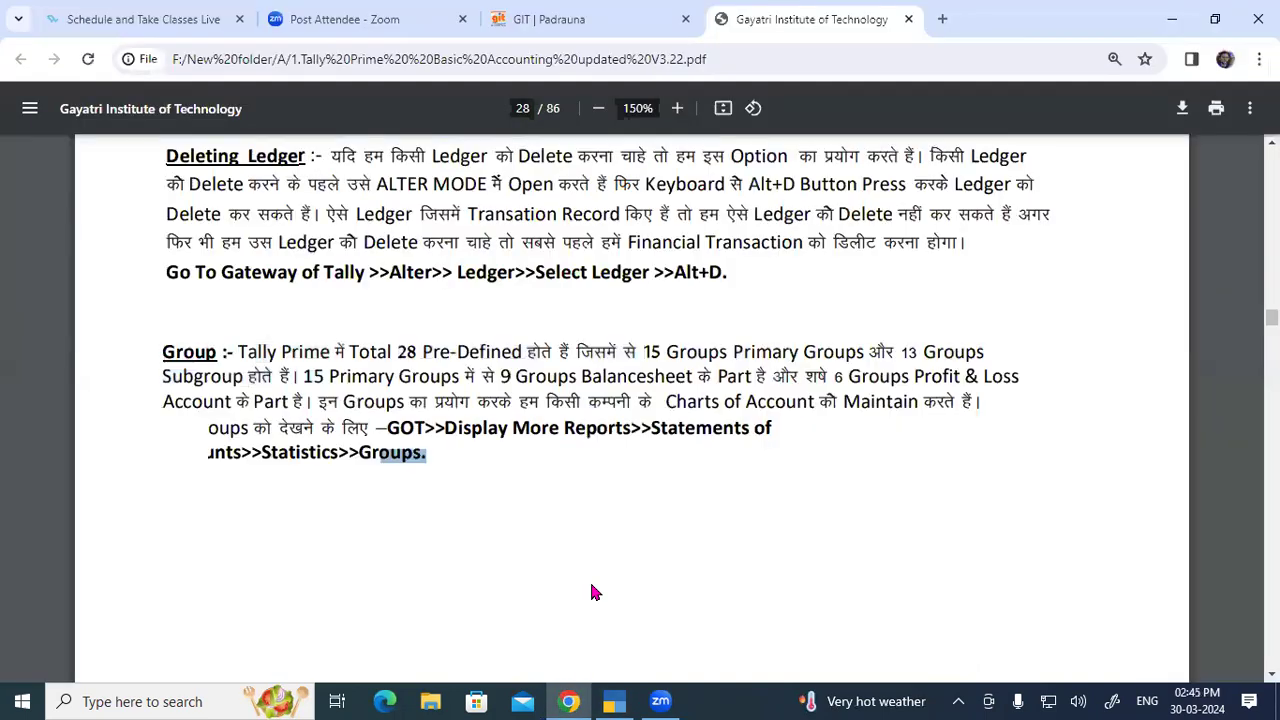
Return to TallyPrime, view the Groups count in the Statistics report under Statements of Accounts, and go back to the Gateway of Tally.
key(alt+Tab)
key(Return)
key(Down)
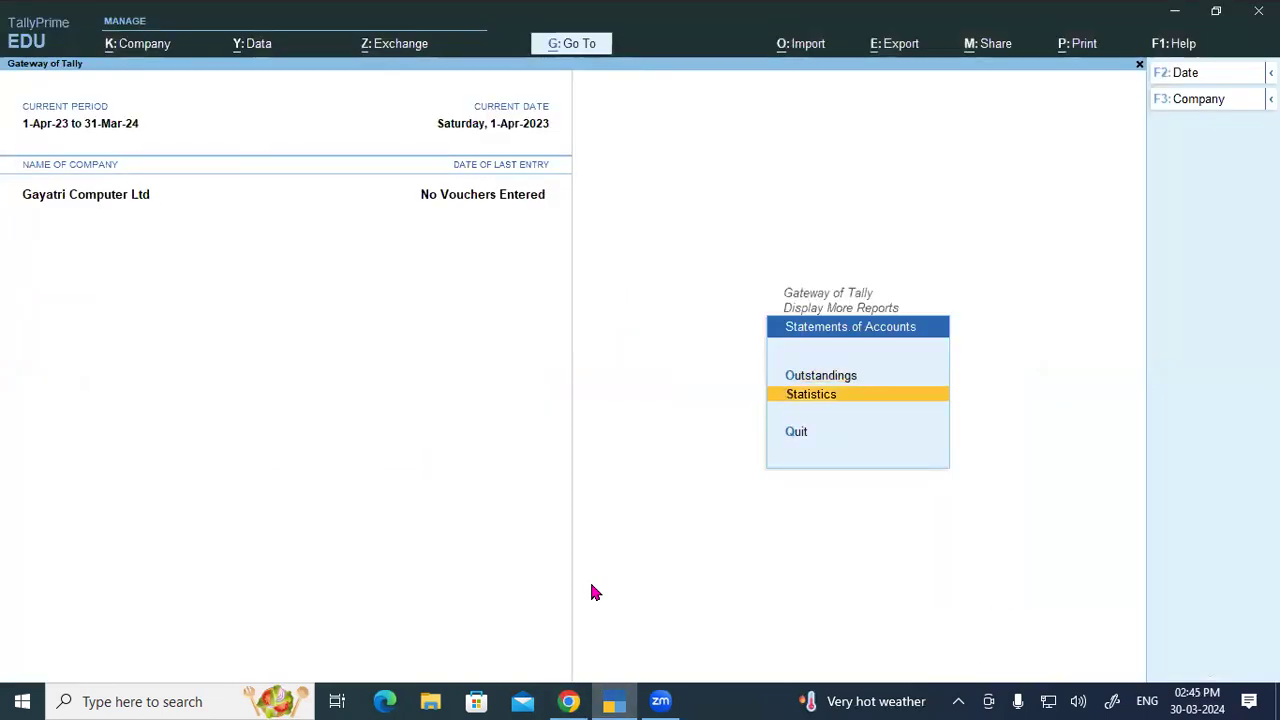
key(Return)
key(Right)
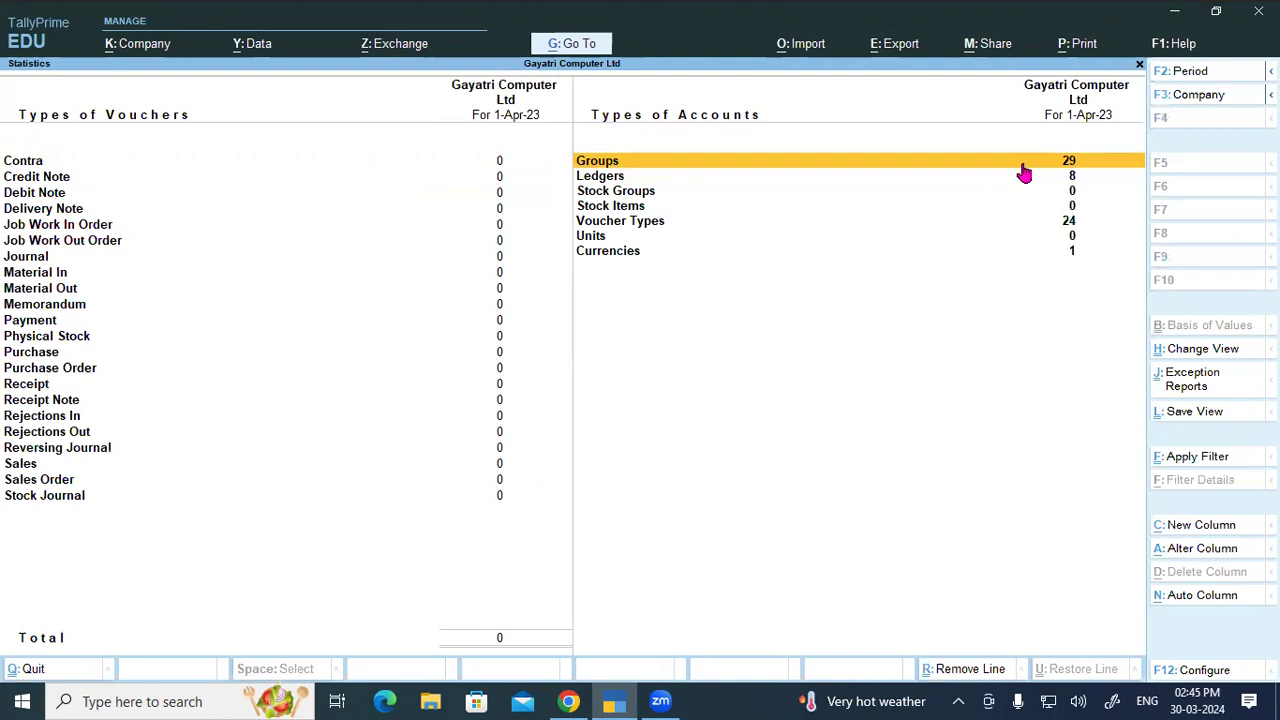
key(Escape)
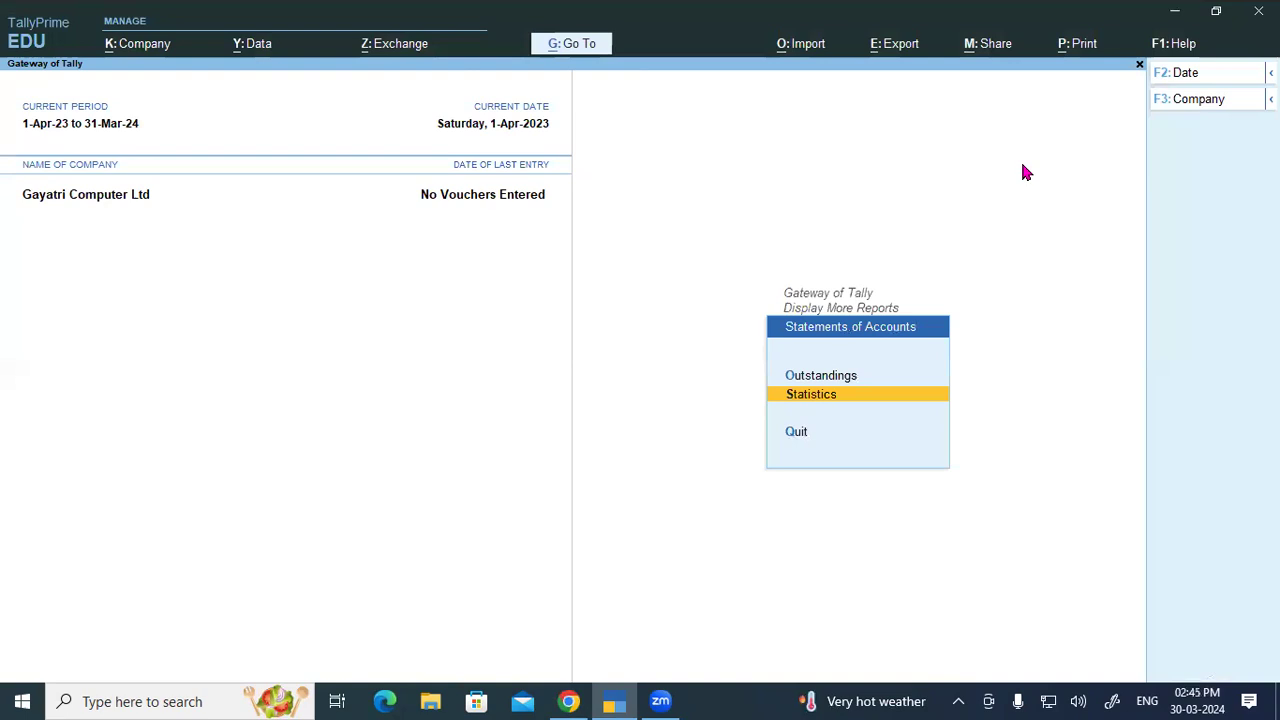
key(Escape)
key(Escape)
Open the Padrauna group for alteration and delete it.
key(Up)
key(Up)
key(Up)
key(Up)
key(Up)
key(Up)
key(Up)
key(Up)
key(Up)
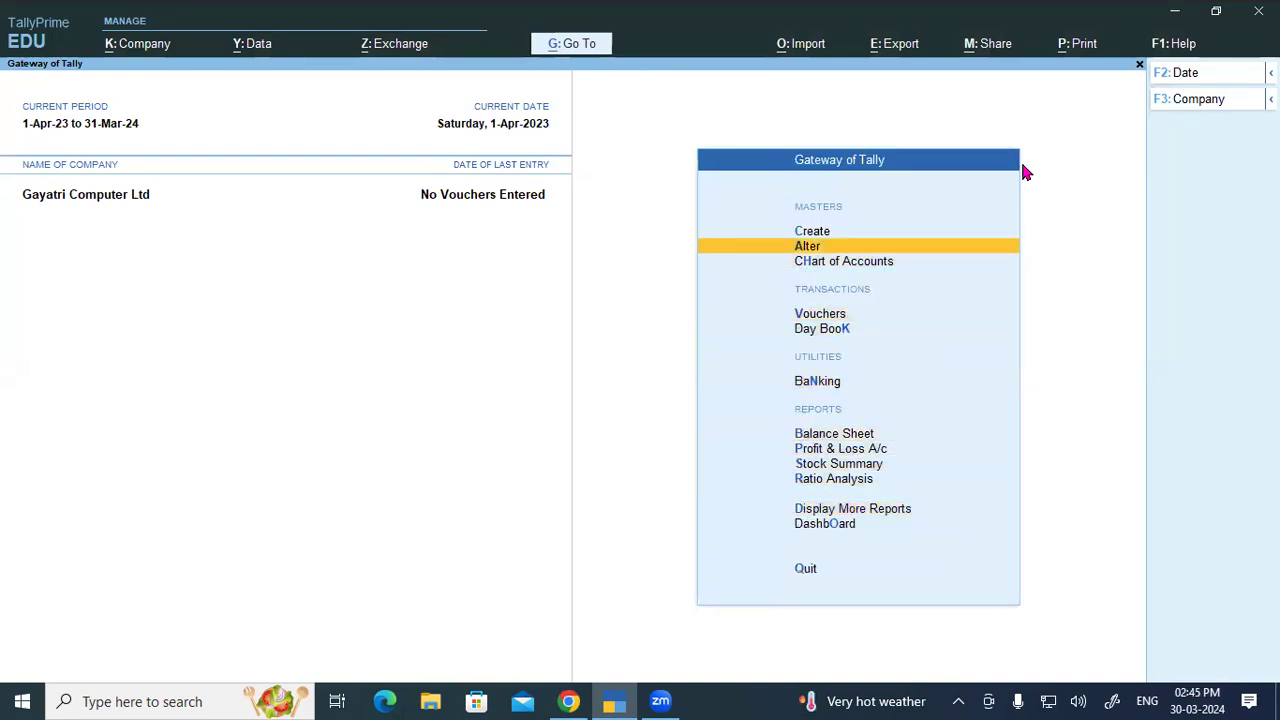
key(Return)
key(Return)
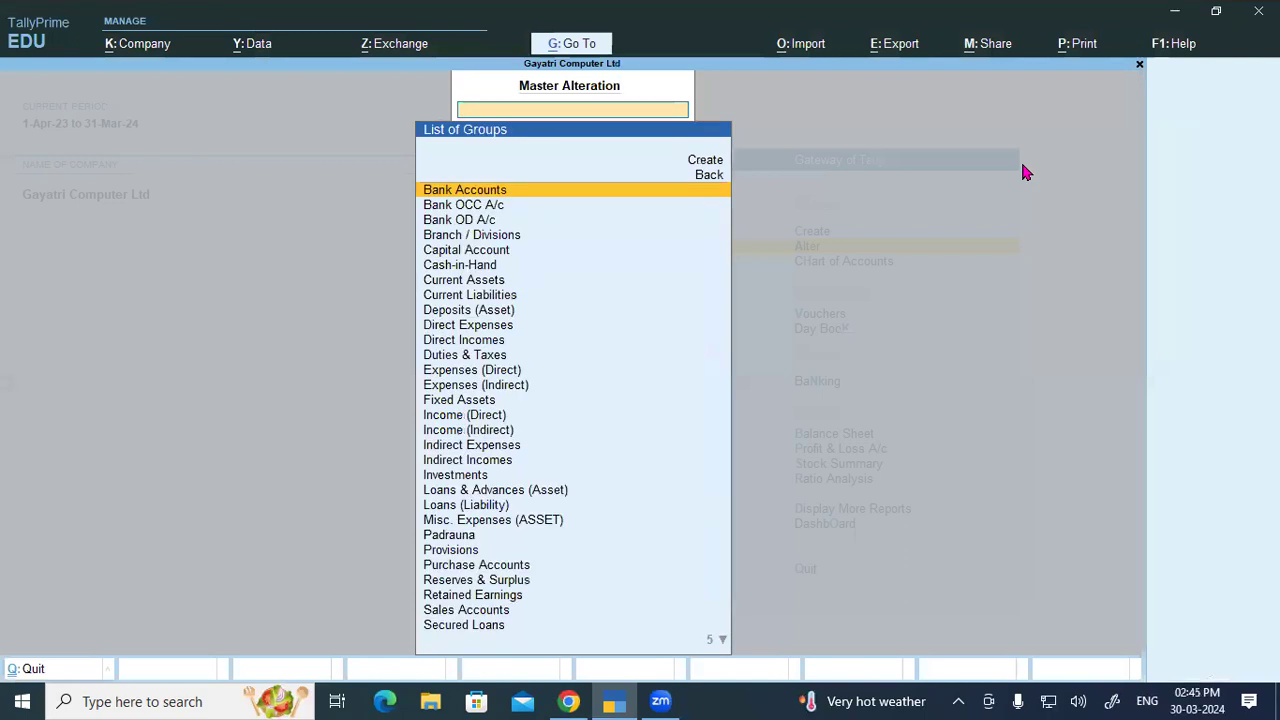
text(Pa)
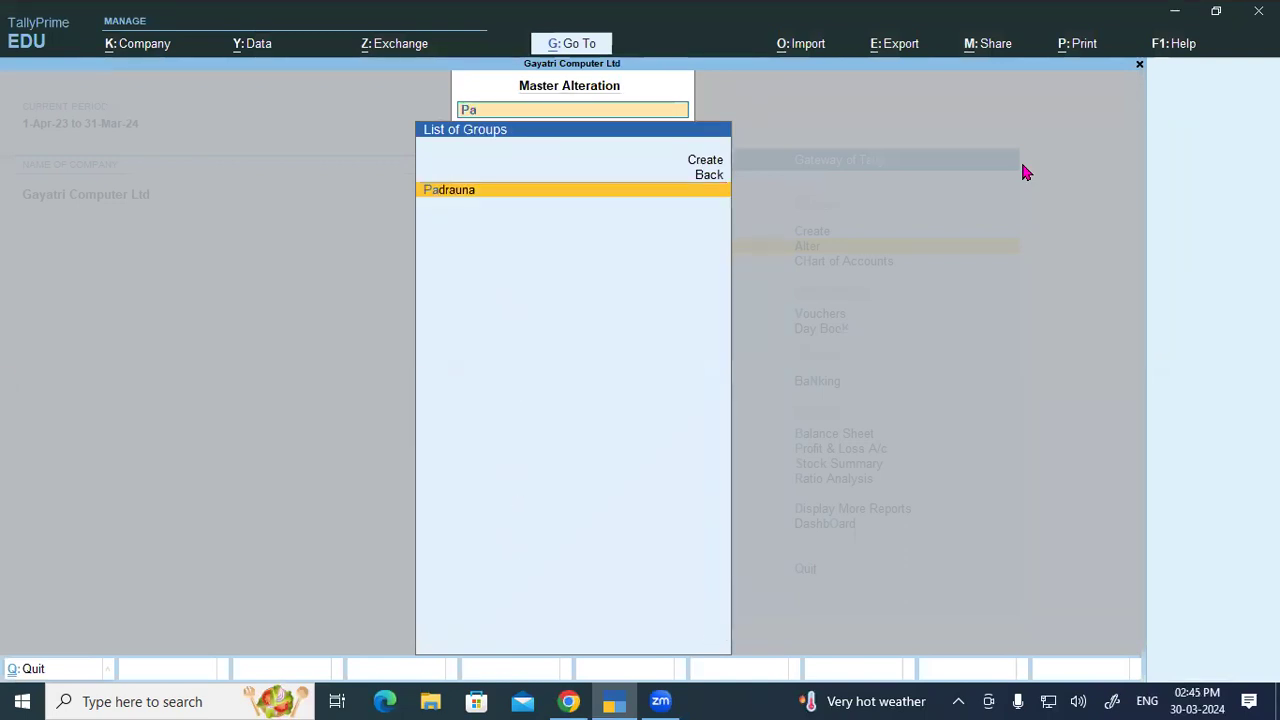
key(Return)
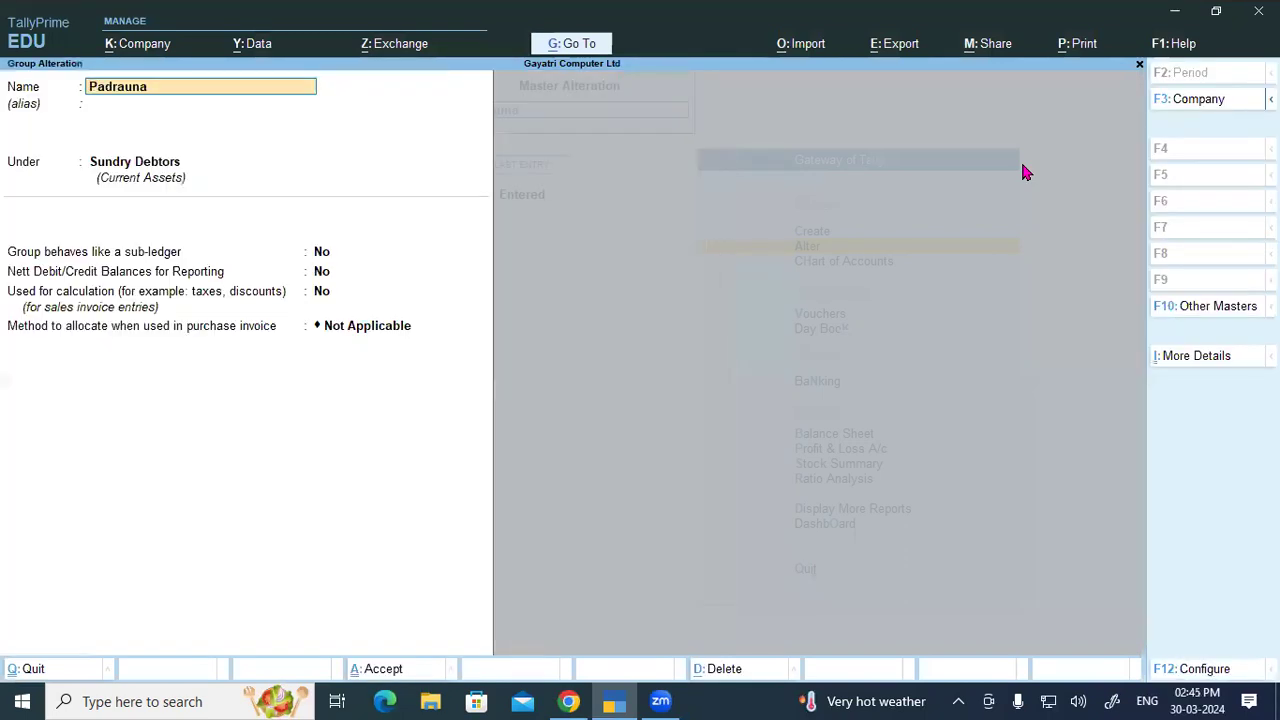
key(alt+d)
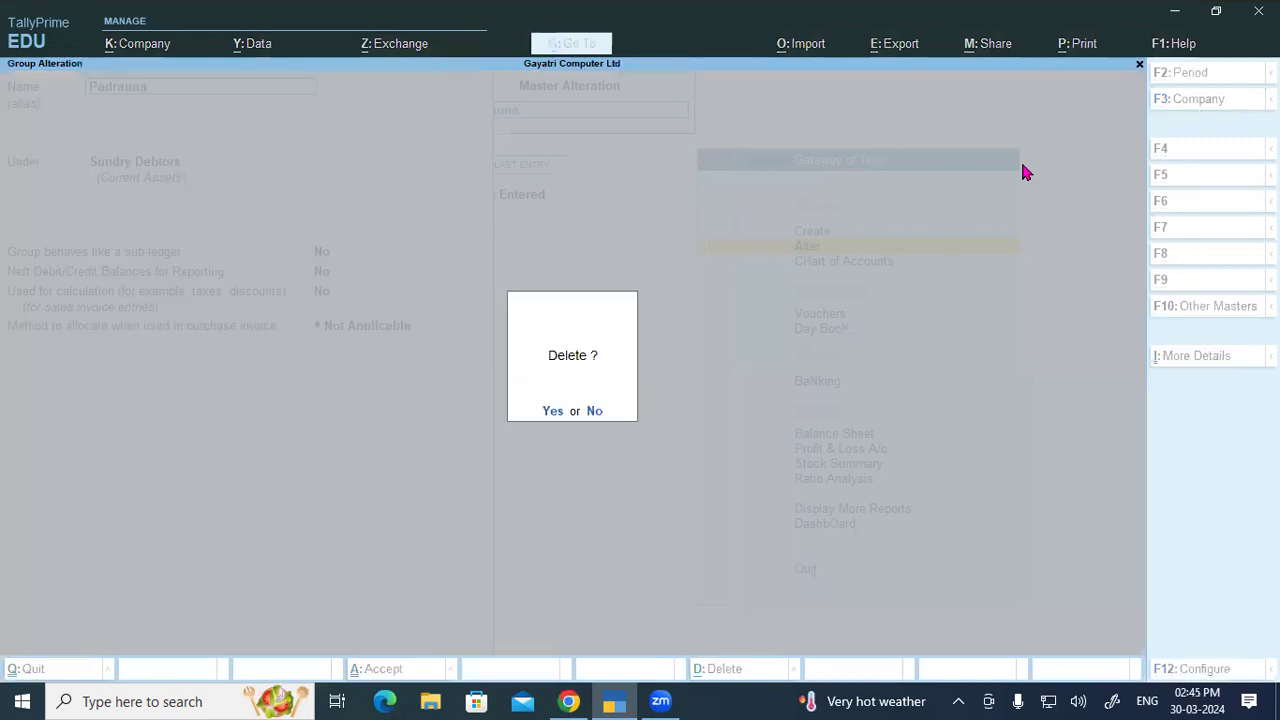
text(y)
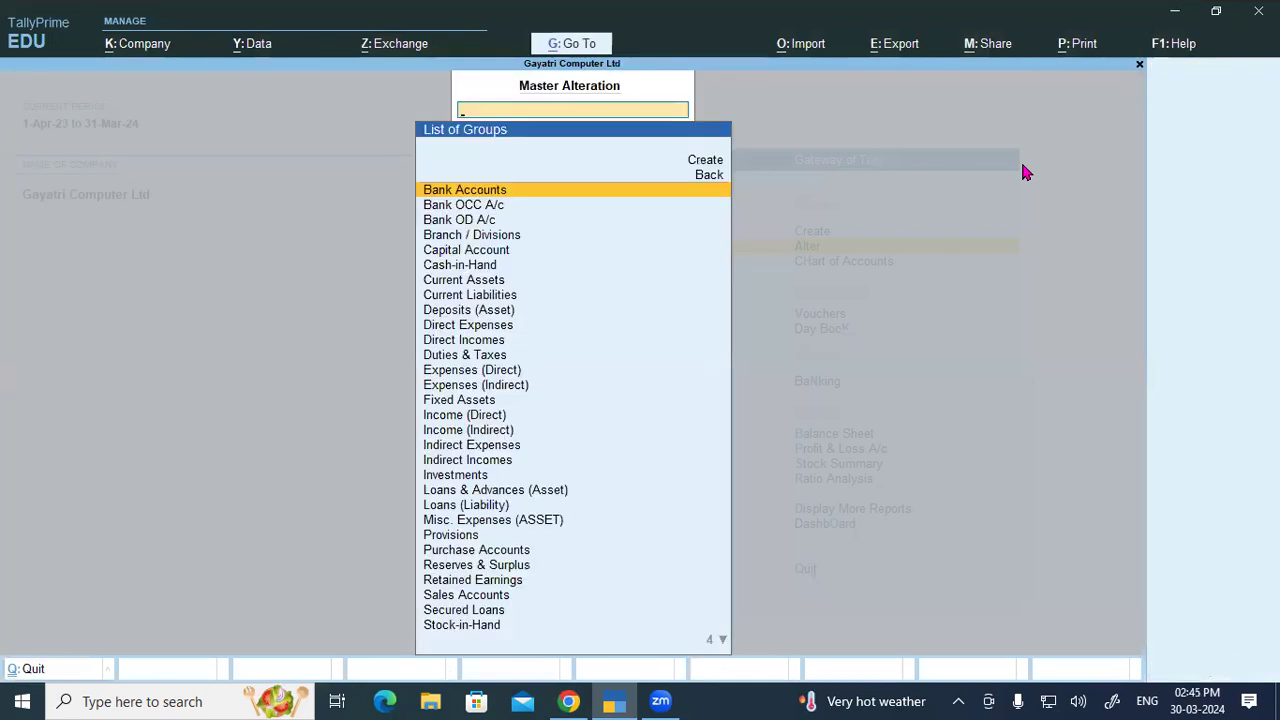
Check the List of Groups for names beginning with "Pa" and leave the alteration list.
text(Pa)
key(BackSpace)
key(BackSpace)
key(Escape)
Open Statements of Accounts within Display More Reports from the Gateway of Tally.
key(Up)
key(Up)
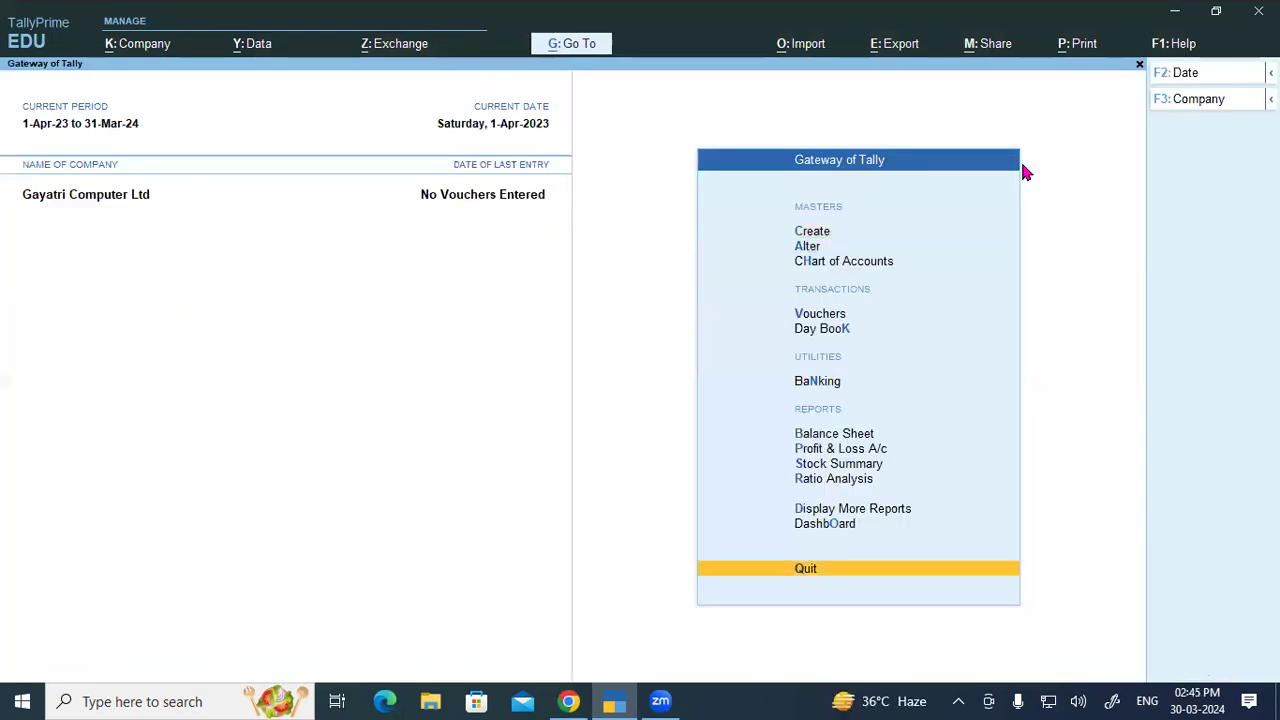
key(Up)
key(Up)
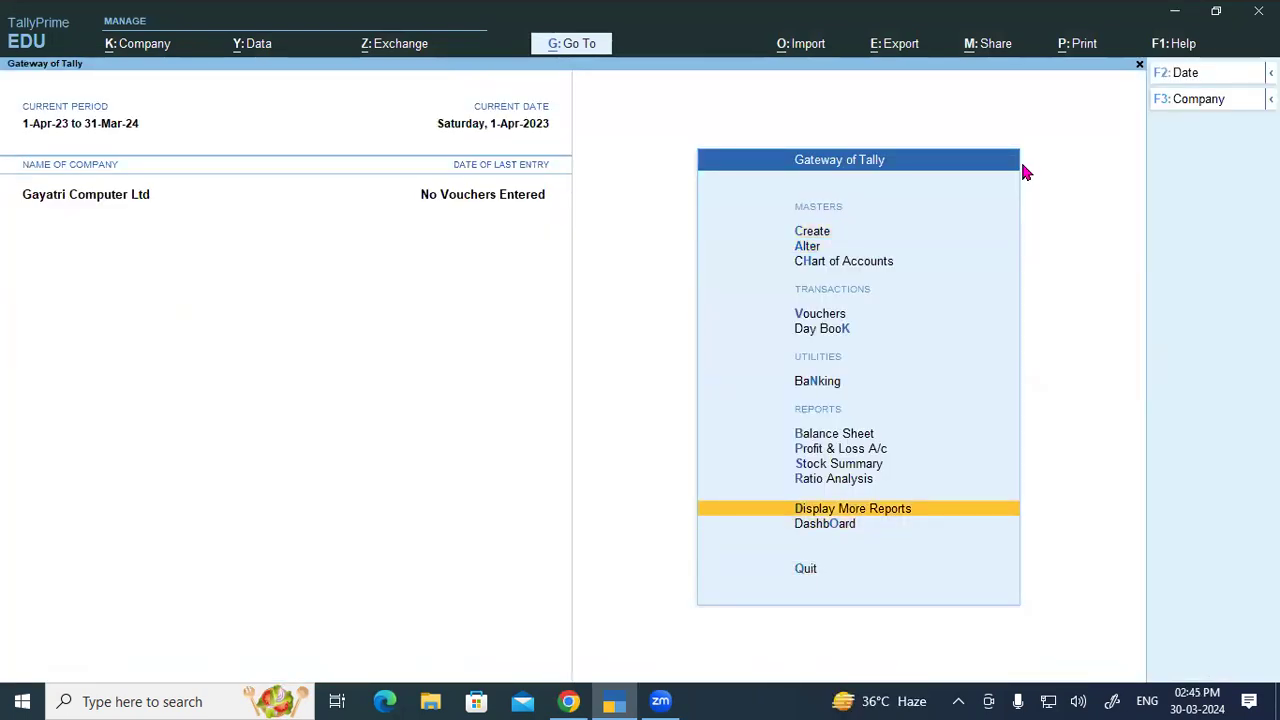
key(Return)
key(Down)
key(Down)
key(Down)
key(Down)
key(Down)
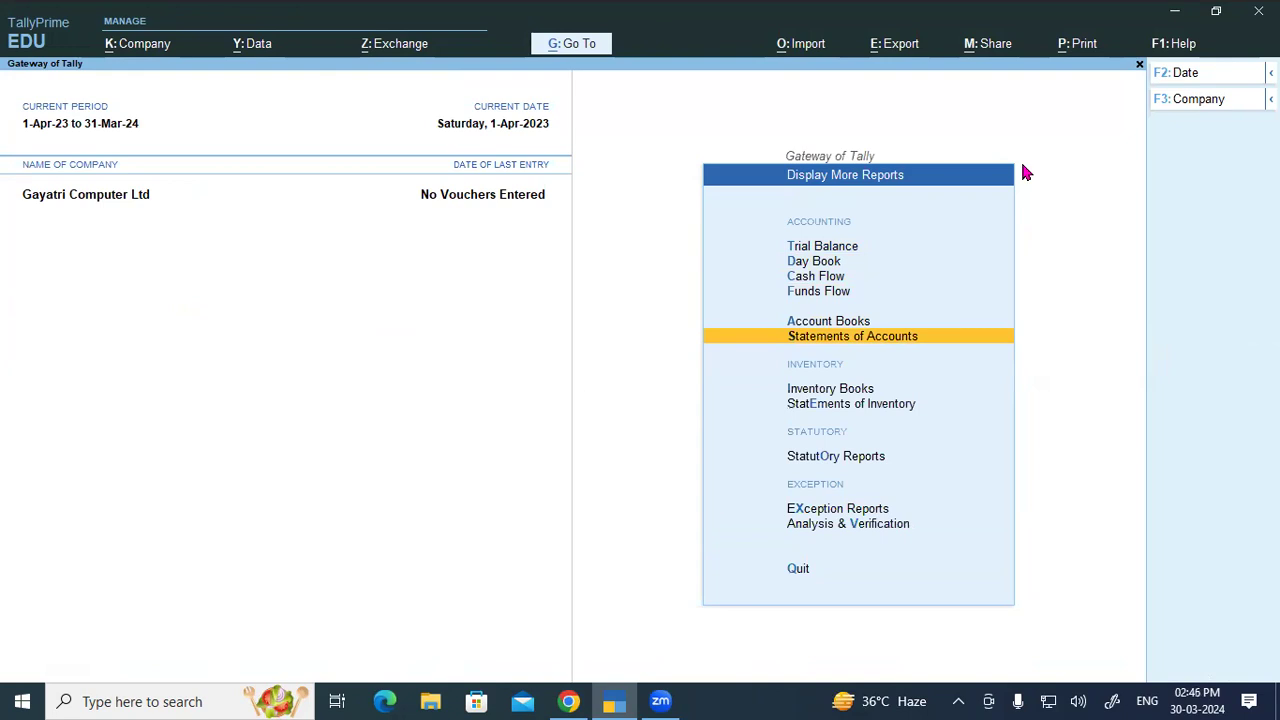
key(Return)
Open the Statistics report and drill into Groups to display the list of groups.
key(Down)
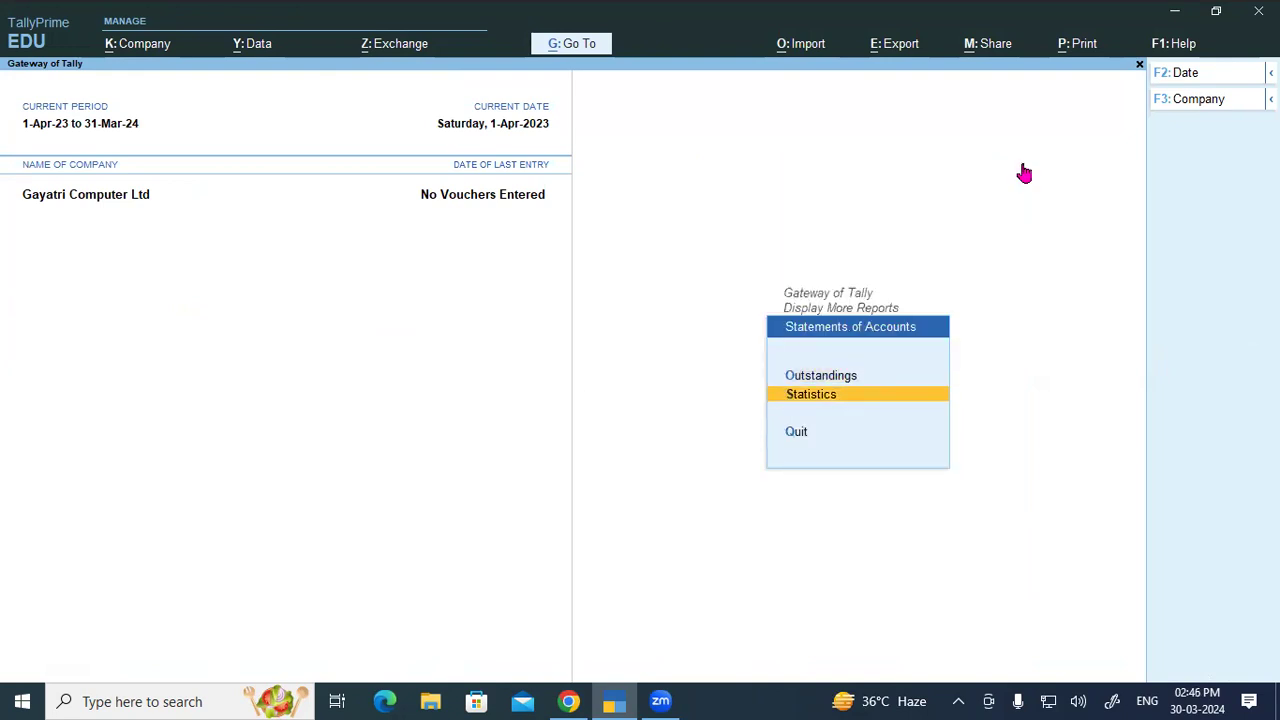
key(Return)
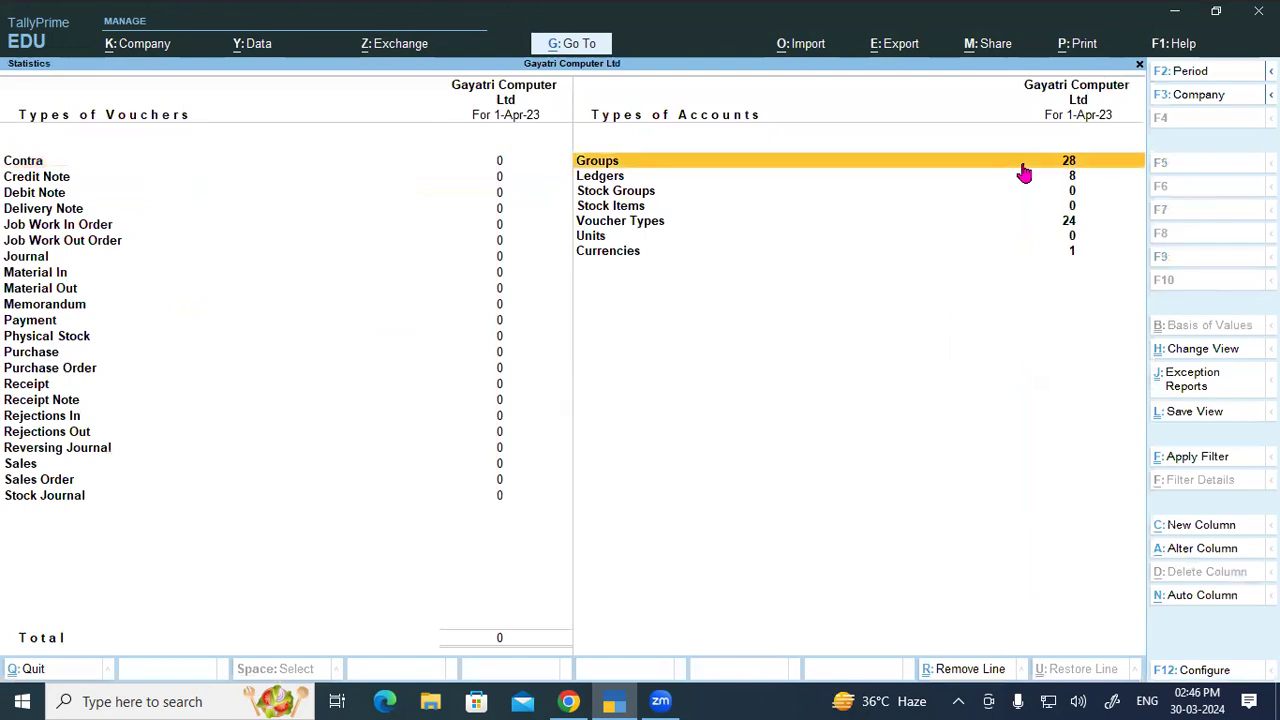
key(Return)
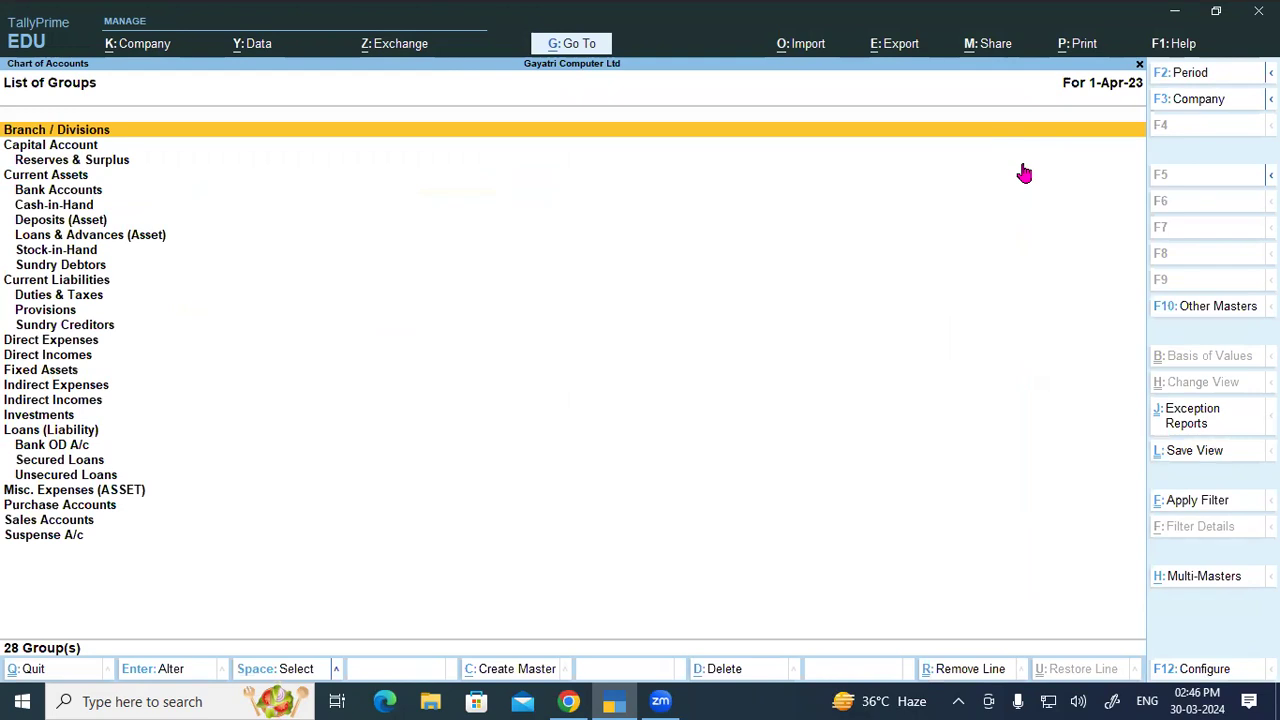
Switch to the PDF notes in Chrome and highlight the Group Creation rule and the start of its Outstanding Expense example.
key(alt+Tab)
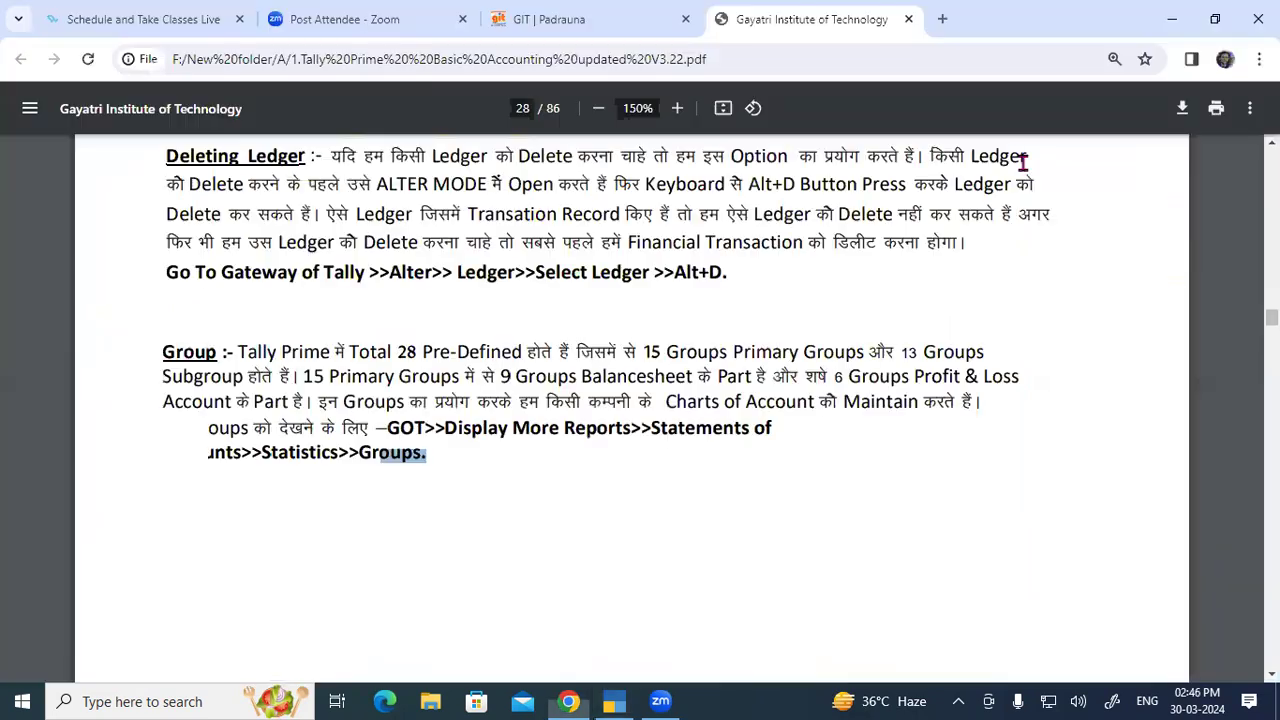
scroll(355, 348, down, 3)
scroll(355, 348, down, 9)
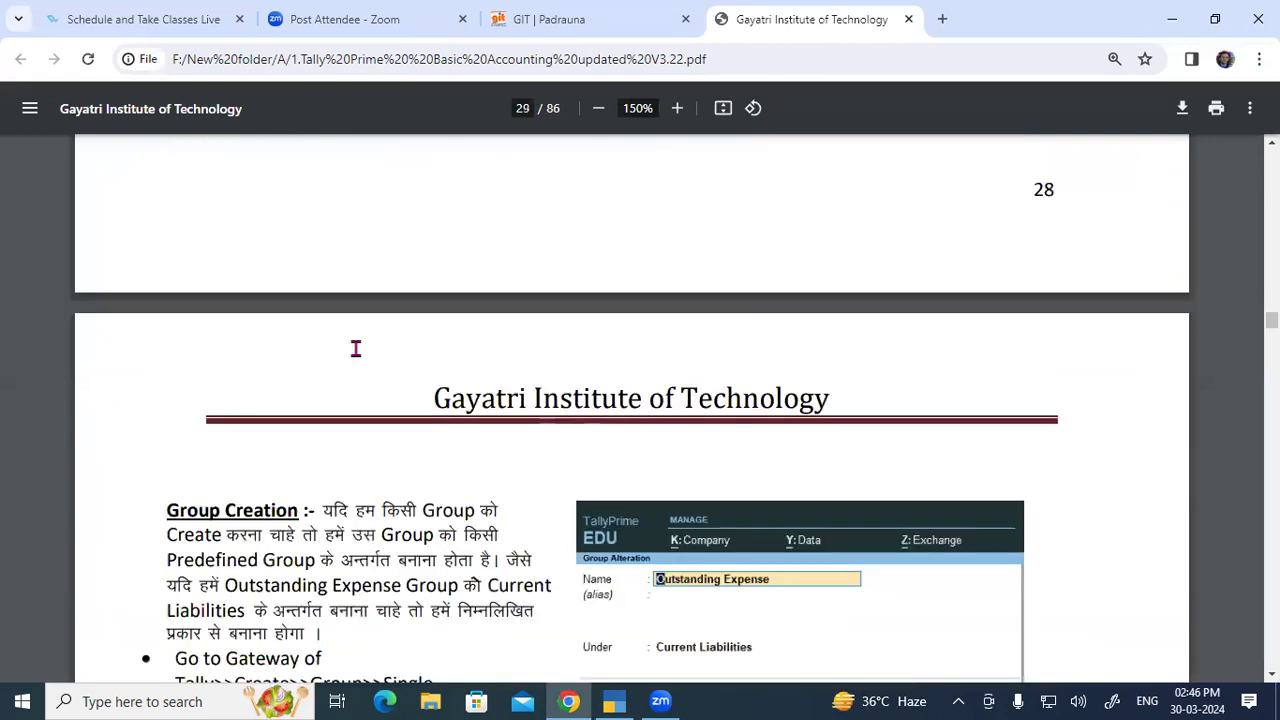
drag(168, 323, 472, 373)
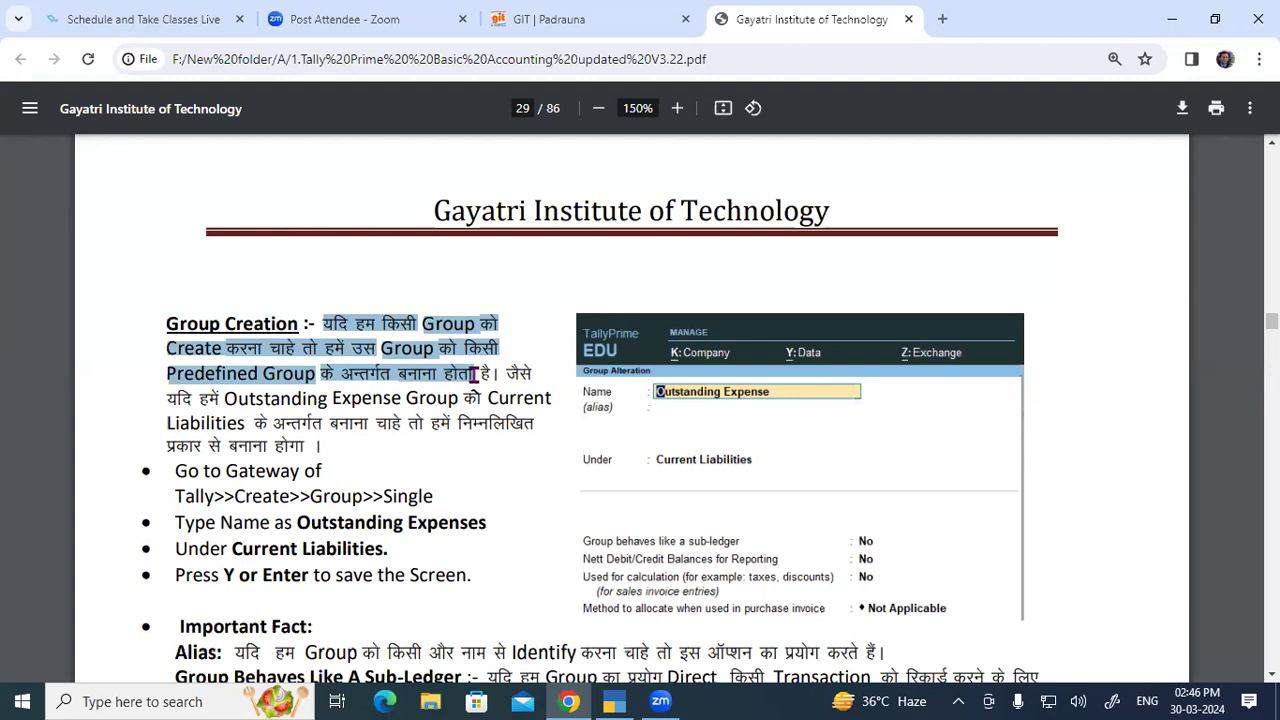
drag(167, 398, 482, 399)
Highlight the rest of the Group Creation example, plus the terms Outstanding Expense and Current Liabilities.
drag(214, 424, 444, 422)
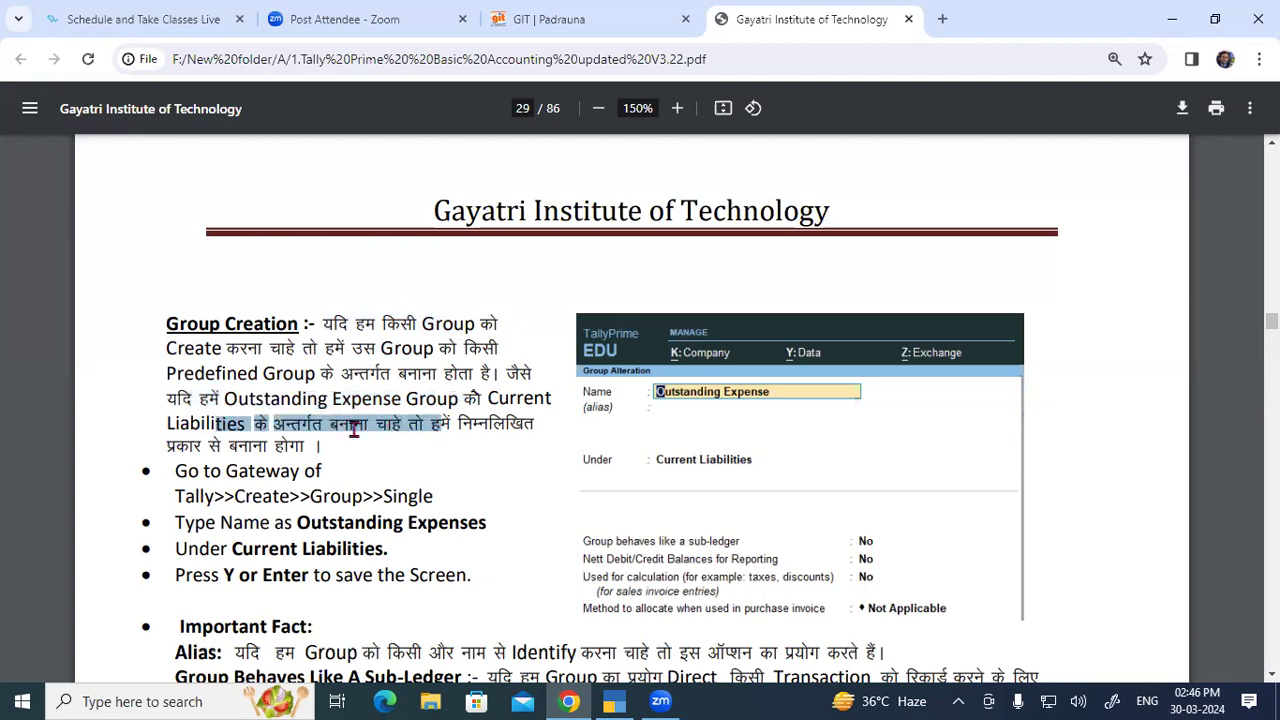
drag(176, 446, 265, 446)
drag(224, 398, 404, 398)
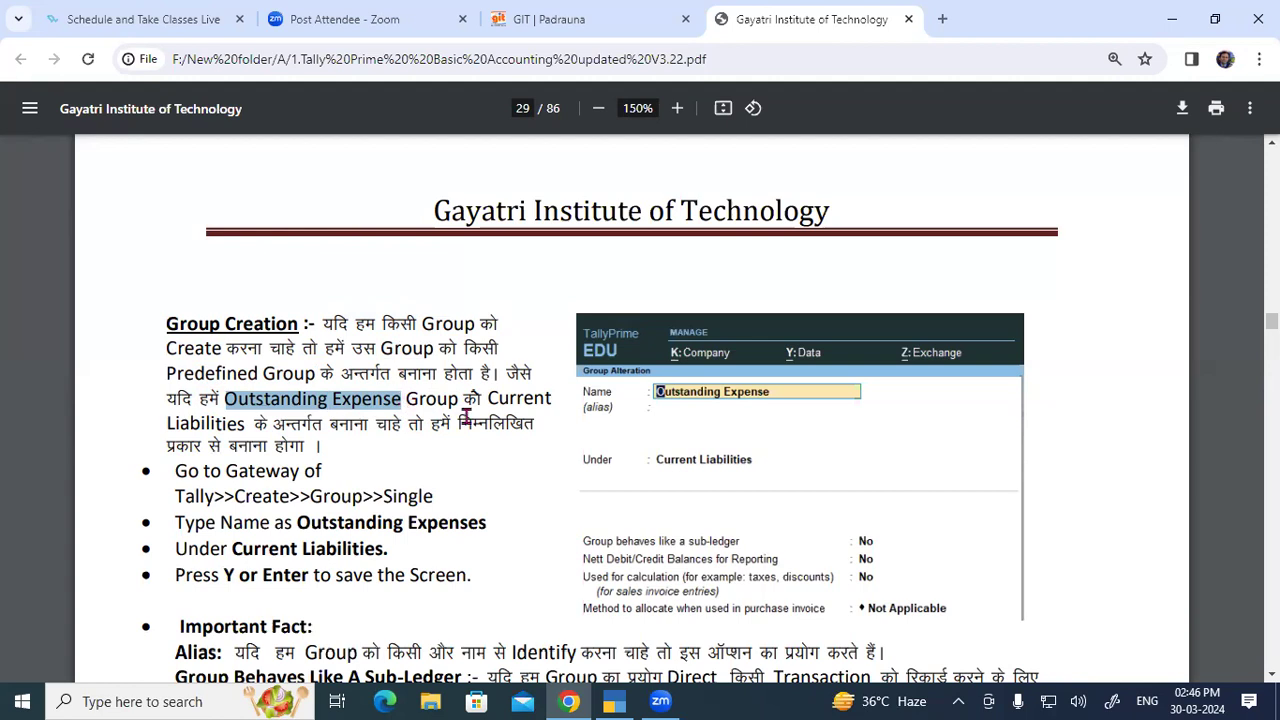
drag(490, 398, 243, 427)
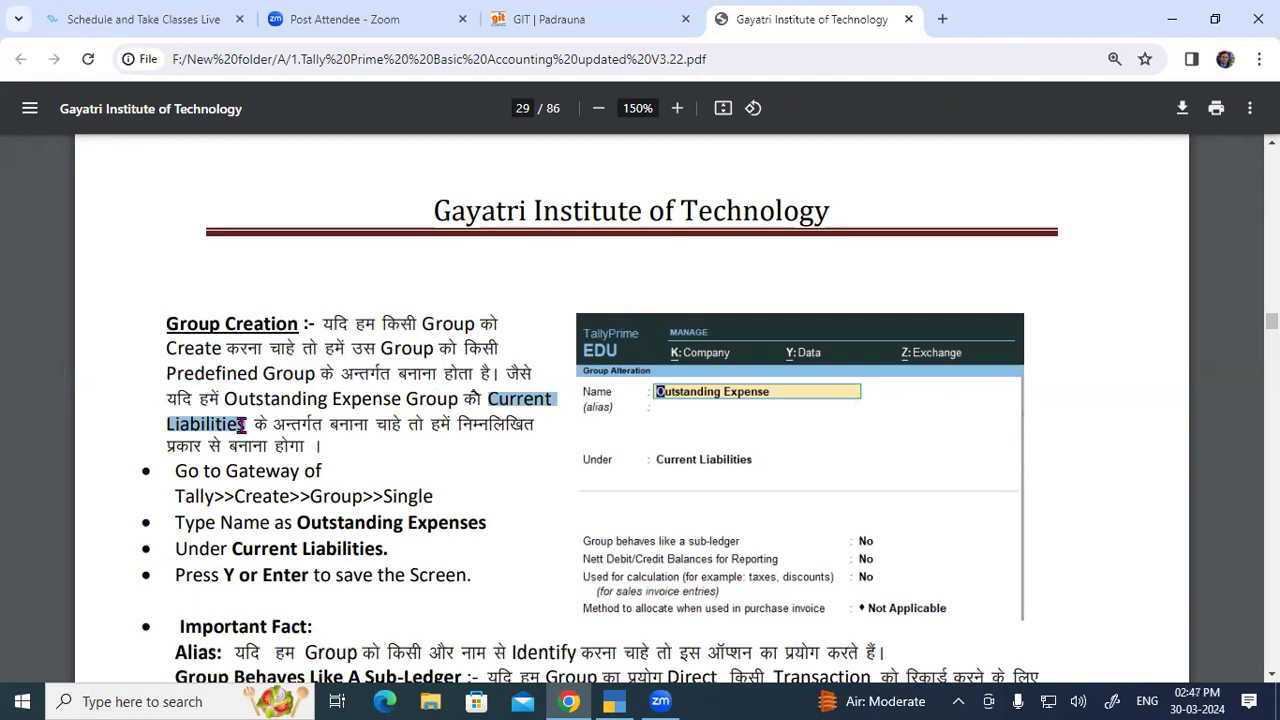
Switch to TallyPrime and close the list of groups and its report menus down to the Gateway of Tally.
click(614, 701)
key(Escape)
key(Escape)
key(Escape)
key(Escape)
key(Up)
key(Up)
key(Up)
key(Up)
key(Up)
key(Up)
key(Up)
key(Up)
key(Up)
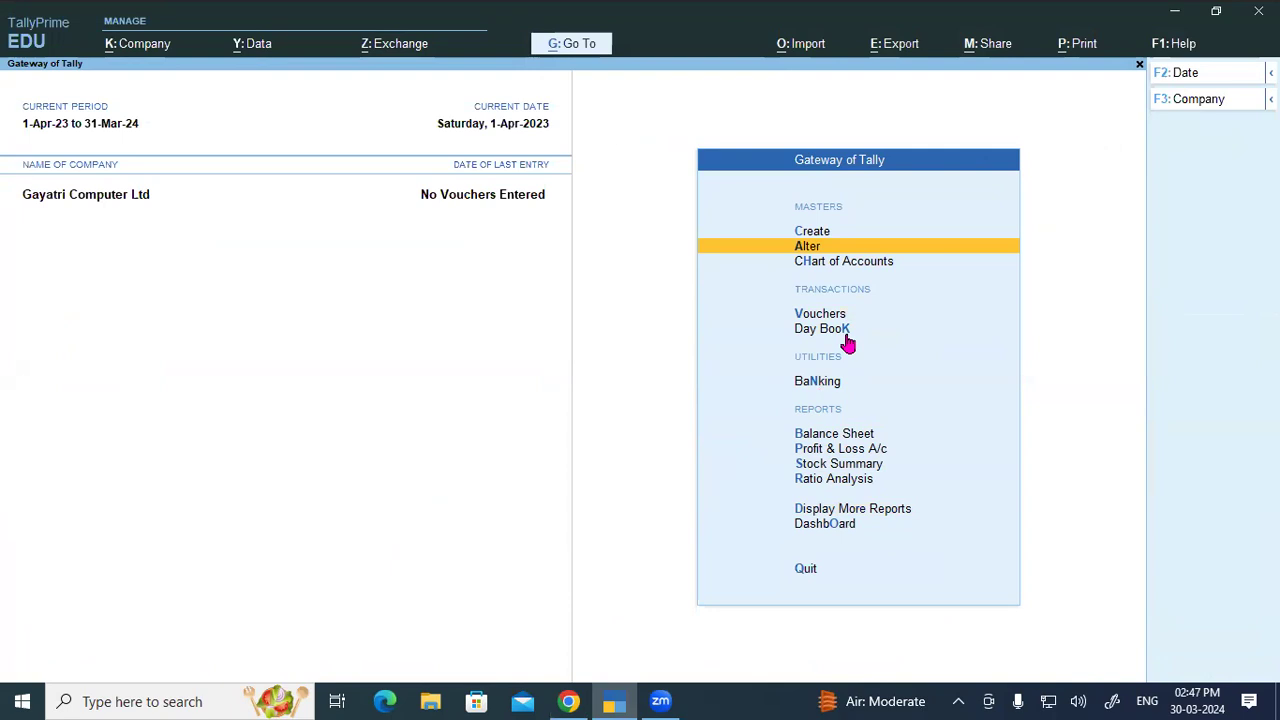
key(Up)
key(Up)
key(Up)
key(Up)
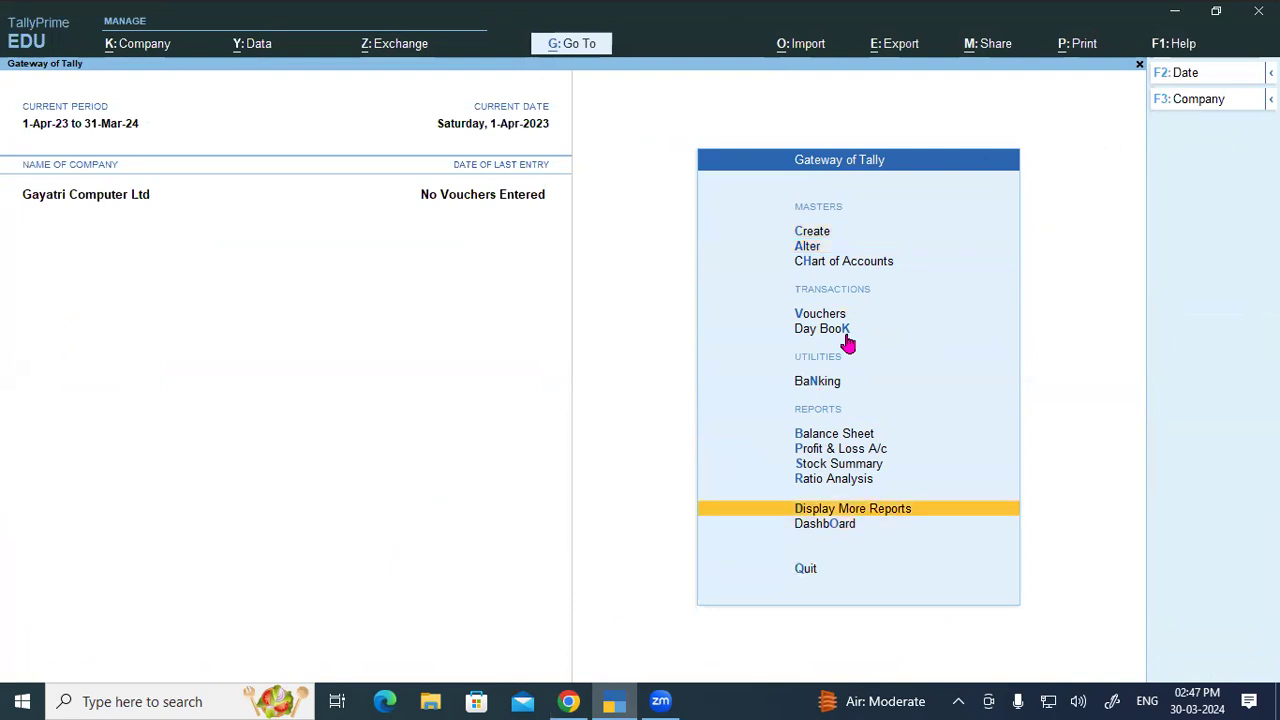
Start a new group master named Outstanding Expense, leaving its alias blank.
click(819, 236)
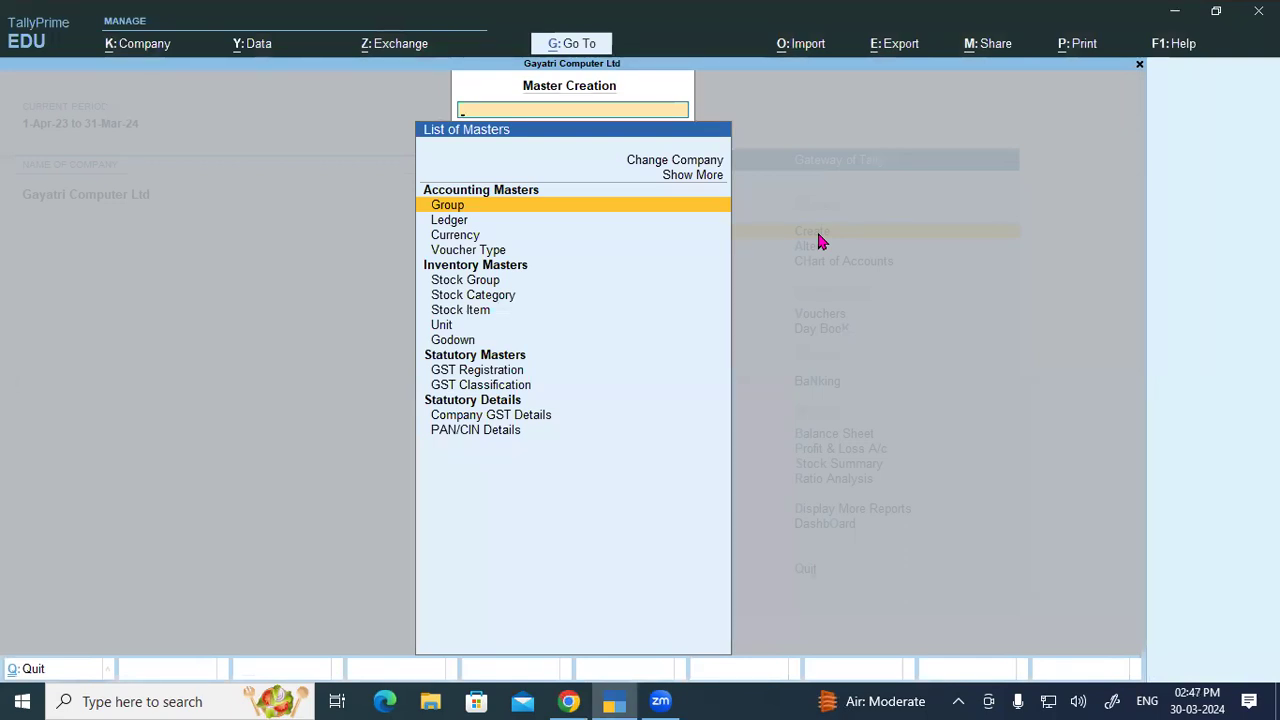
key(Return)
key(ctrl+alt+v)
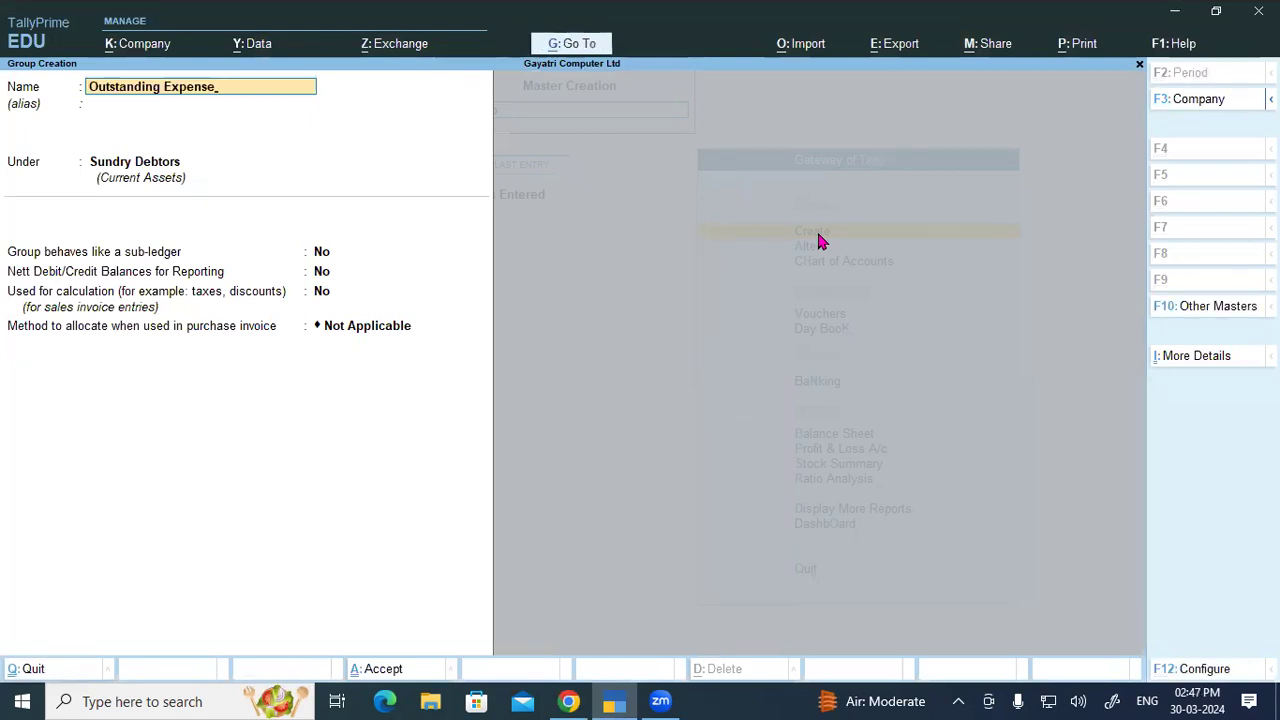
key(Return)
key(Return)
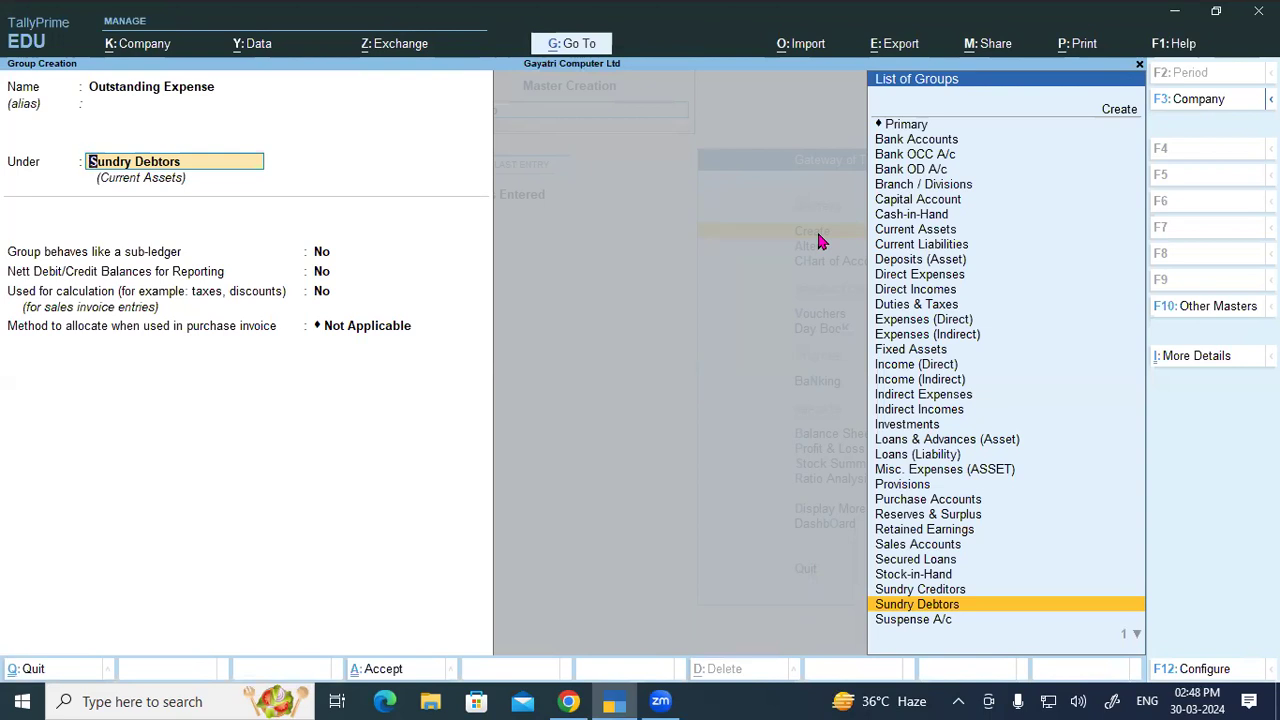
Place the Outstanding Expense group under Current Liabilities and save it with the remaining options at their defaults.
text(Cu)
key(Down)
key(Down)
key(Return)
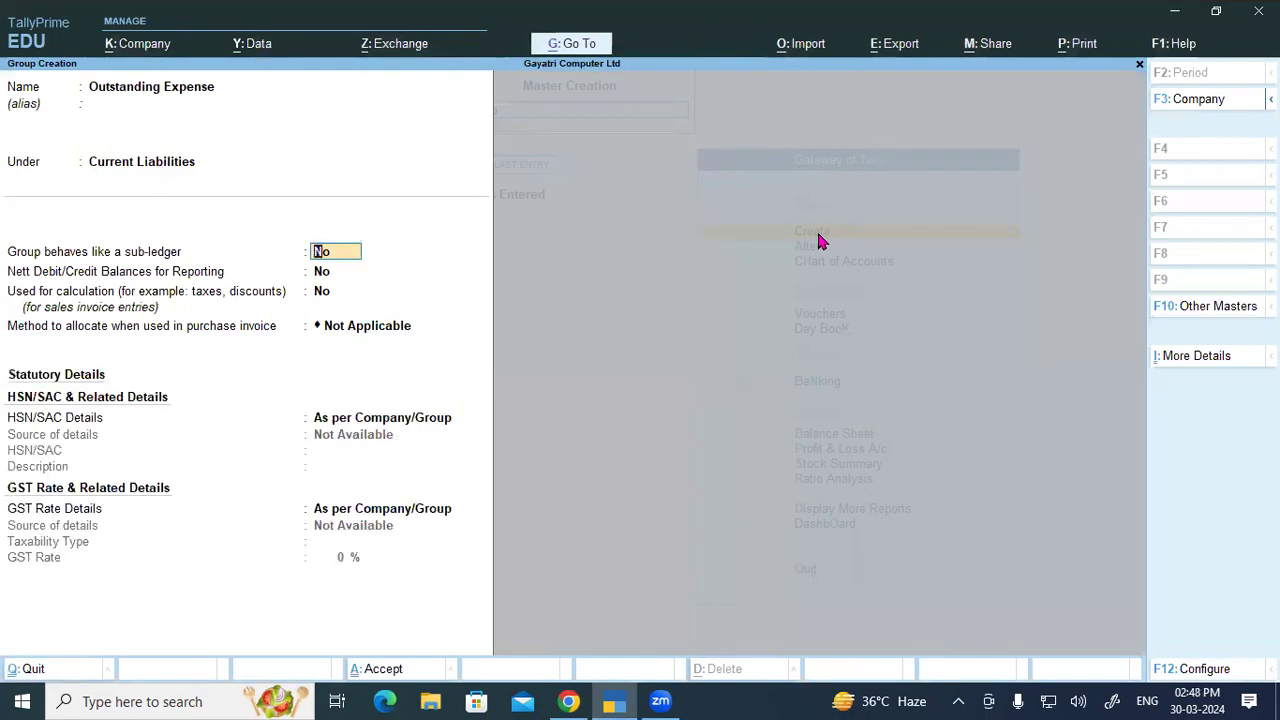
key(Return)
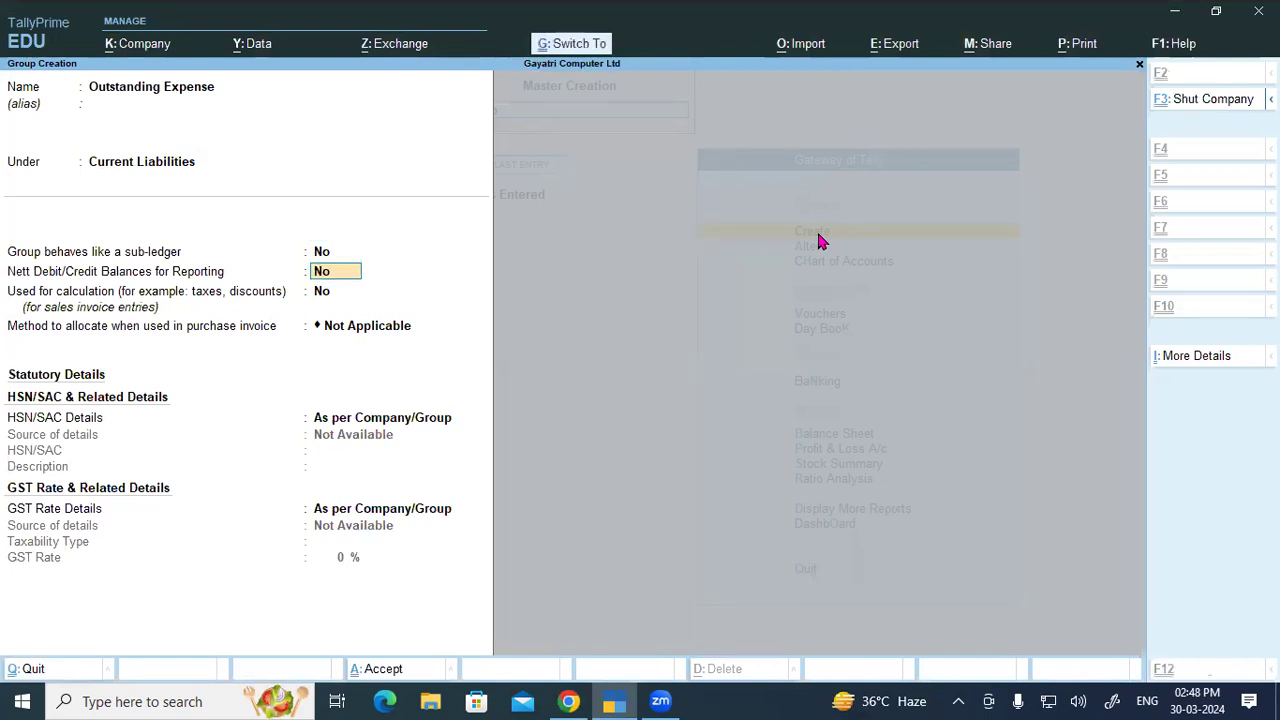
key(ctrl+a)
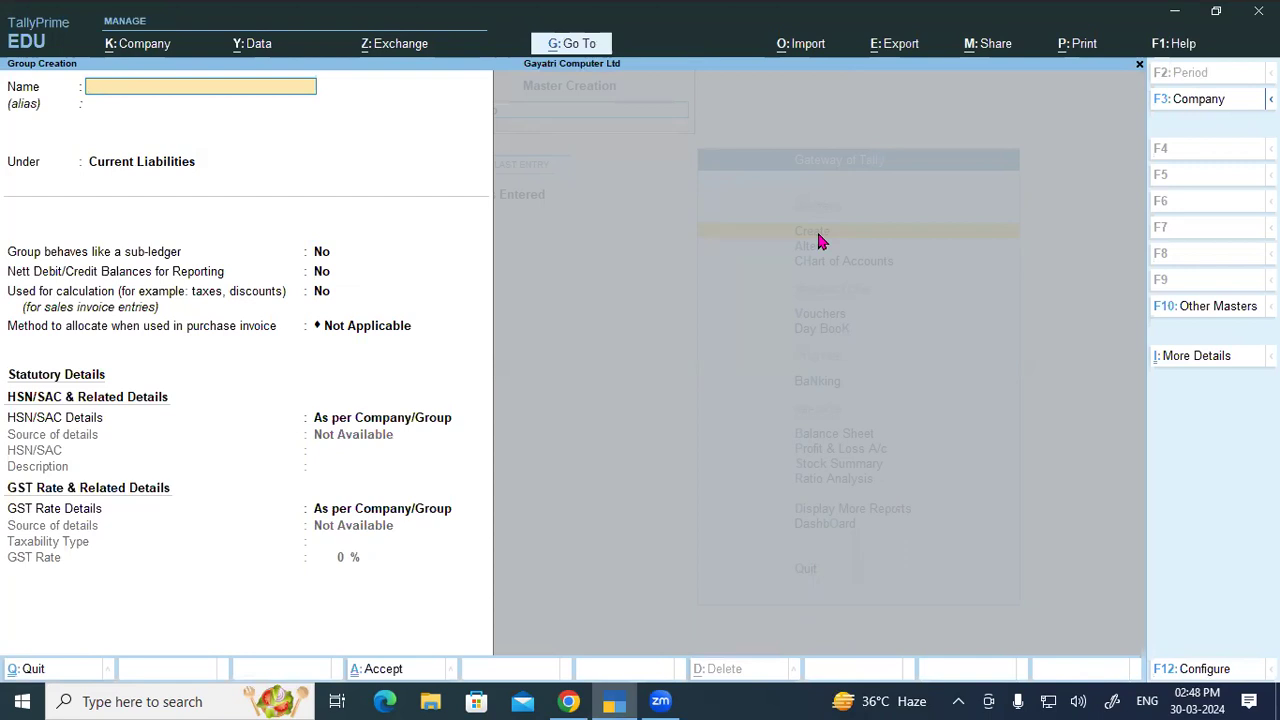
Return to the PDF notes in Chrome and highlight the group creation path and the Outstanding Expenses name instruction.
key(alt+Tab)
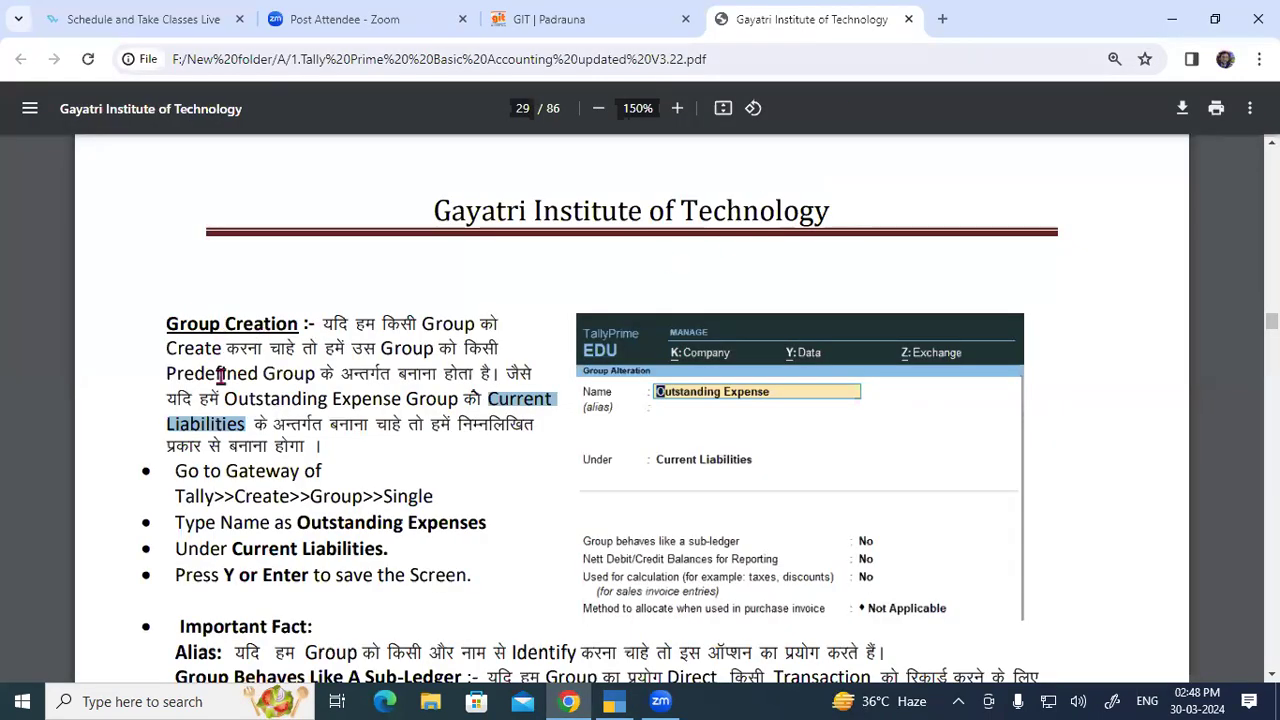
drag(186, 474, 437, 497)
click(251, 497)
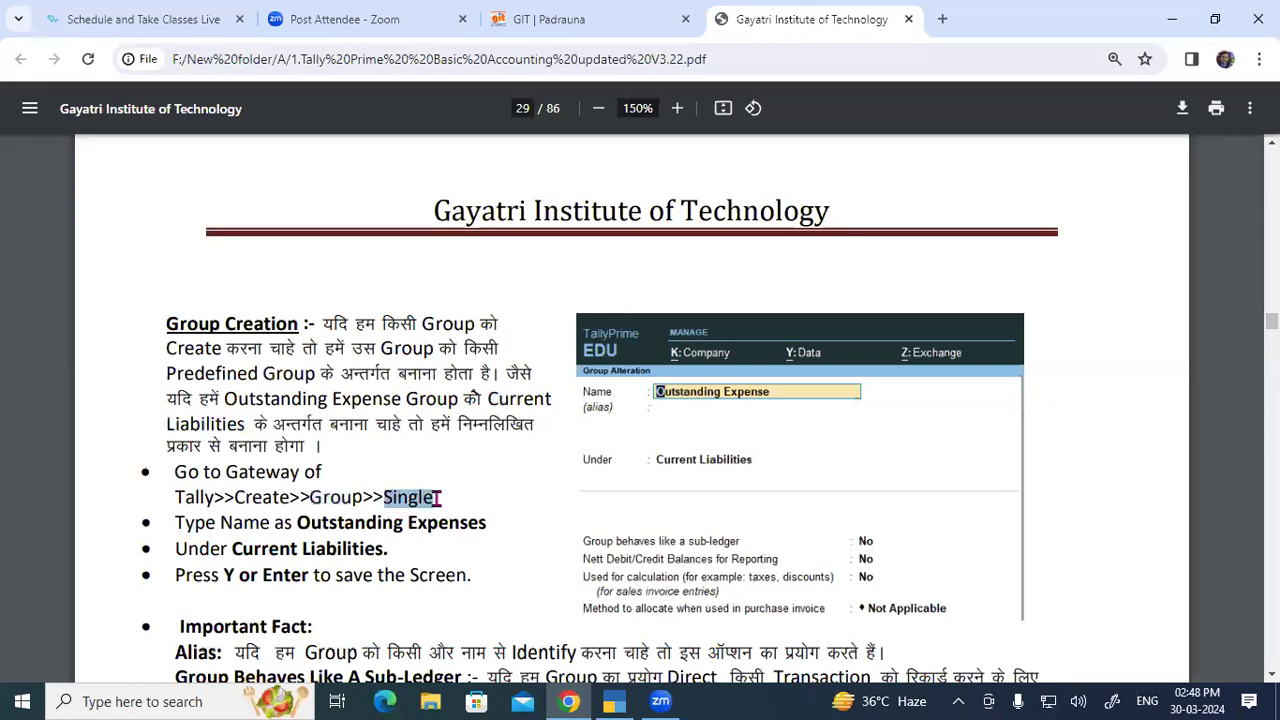
drag(177, 523, 486, 523)
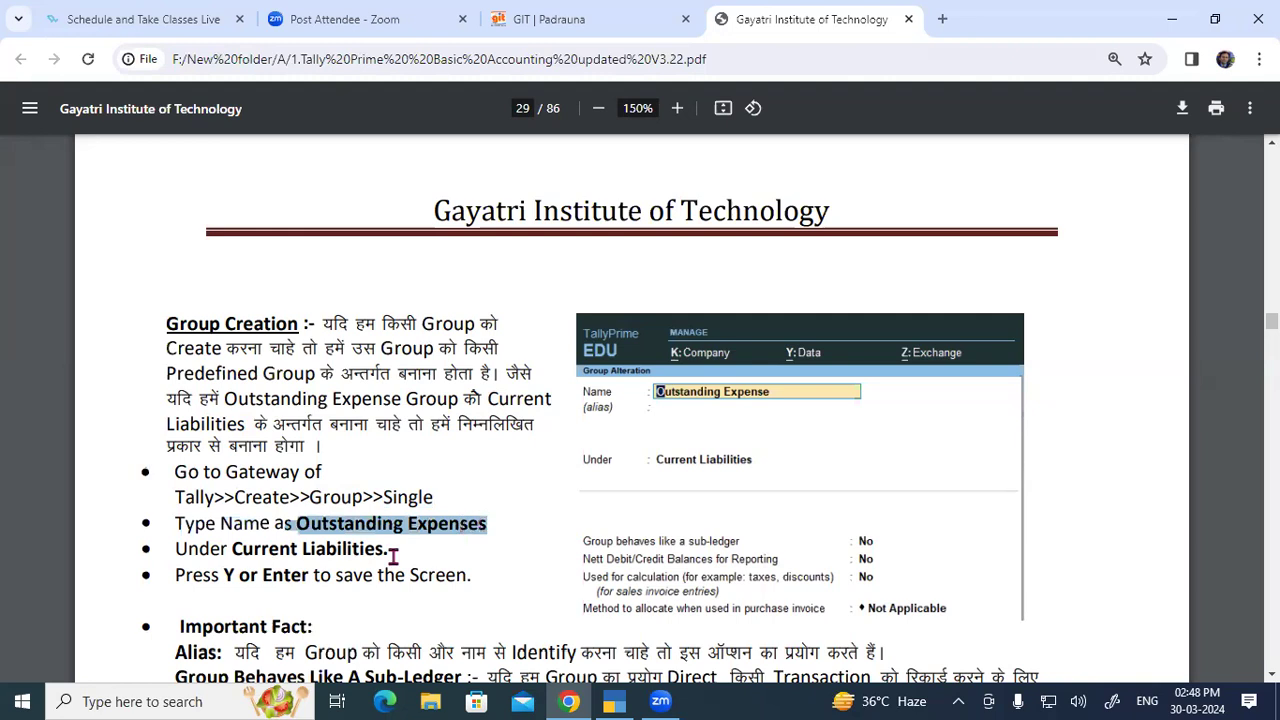
Highlight the Current Liabilities and save instructions in the notes, and the Alias explanation under Important Fact.
drag(177, 549, 386, 549)
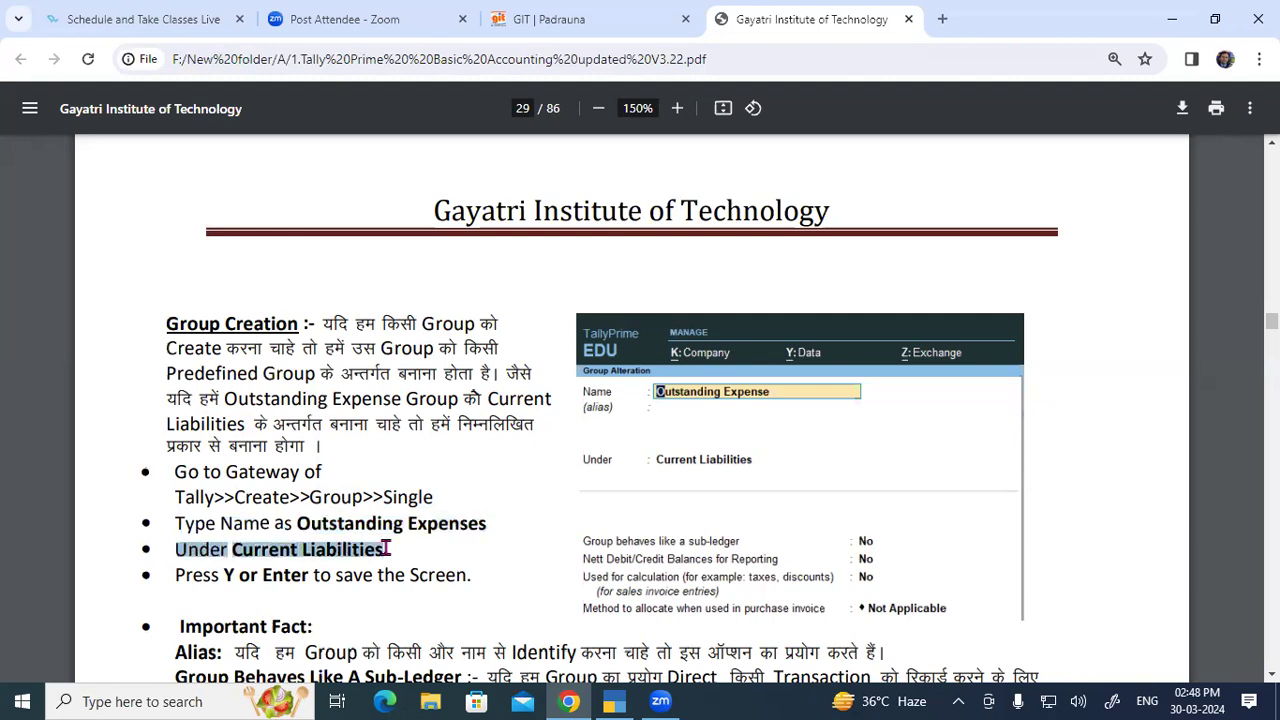
scroll(386, 549, down, 1)
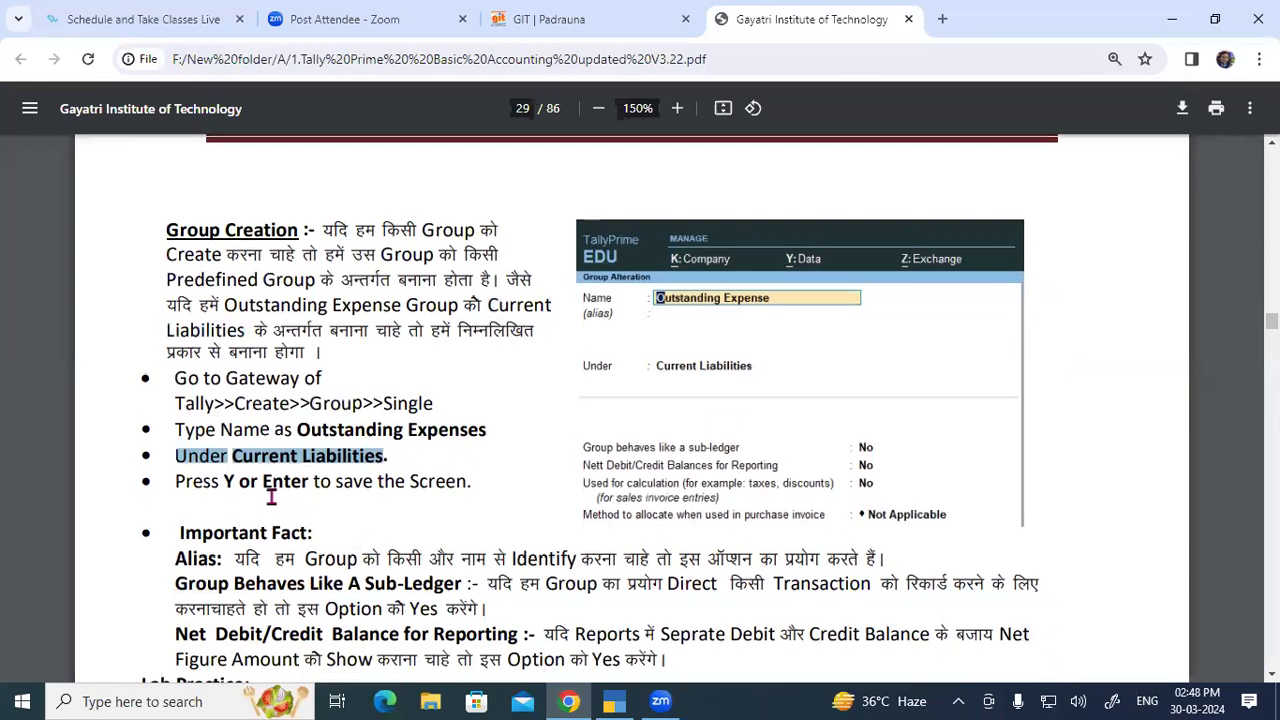
drag(194, 481, 461, 484)
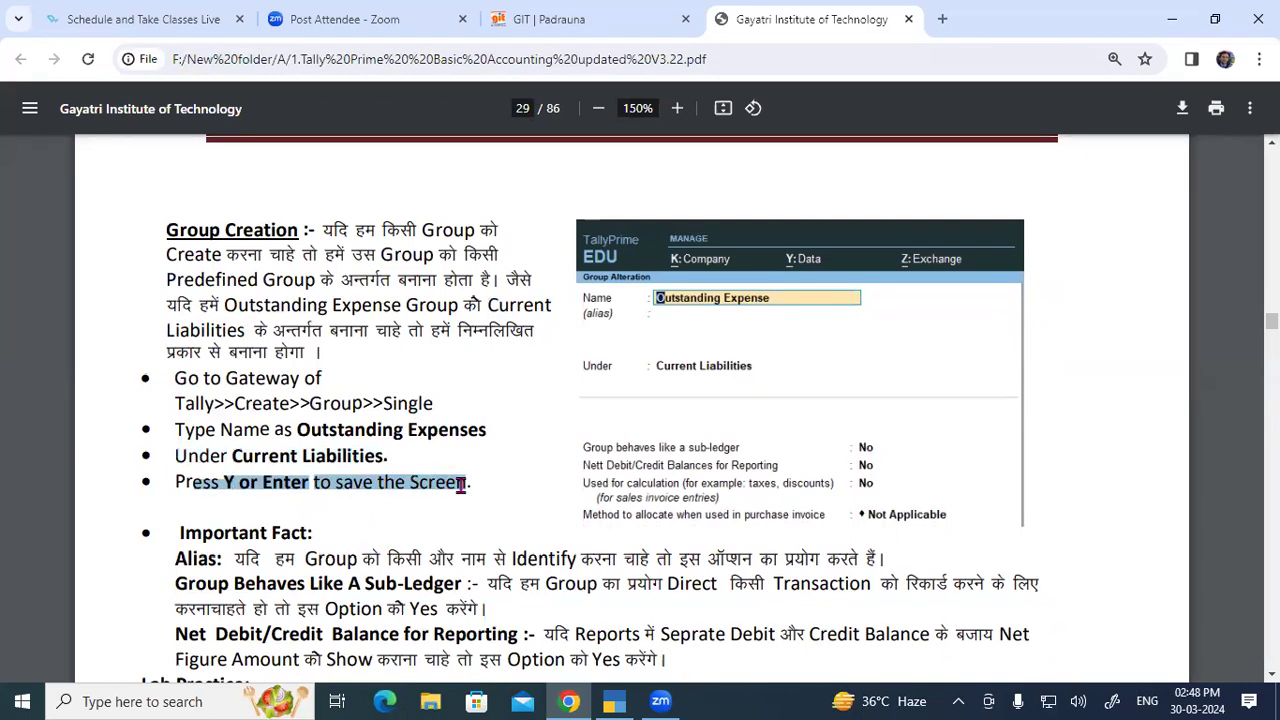
scroll(461, 484, down, 1)
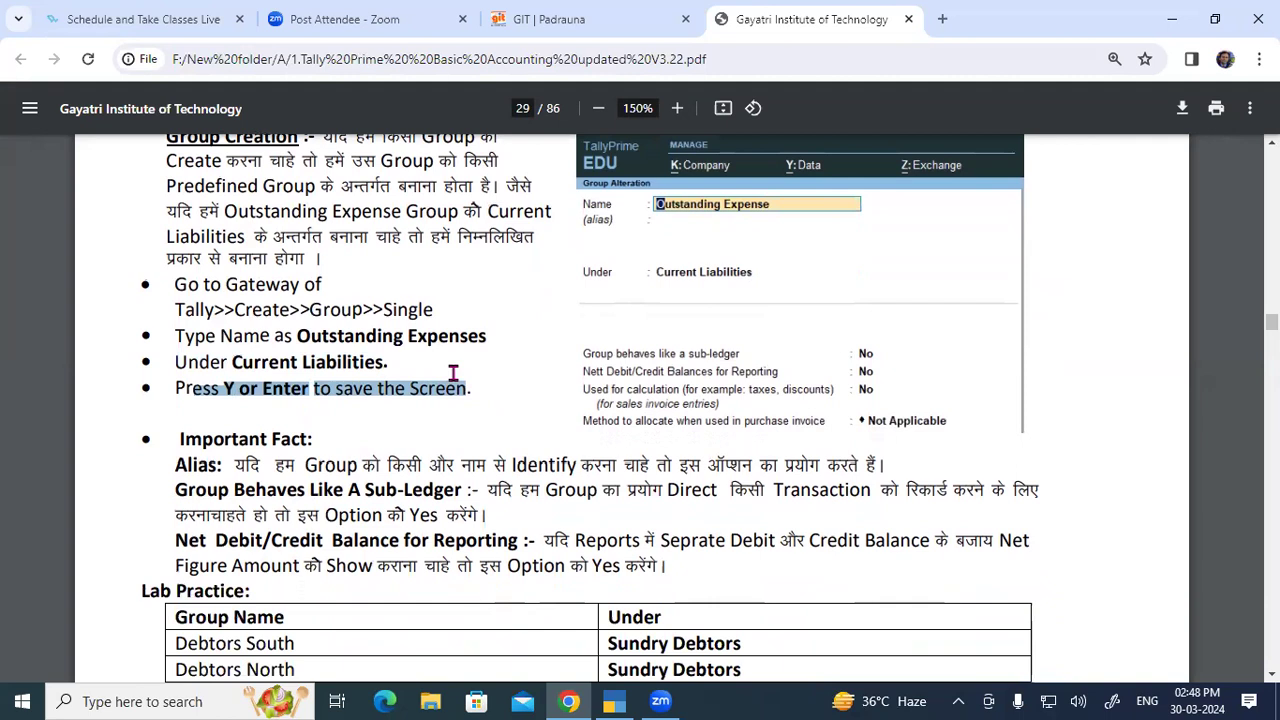
scroll(455, 385, down, 2)
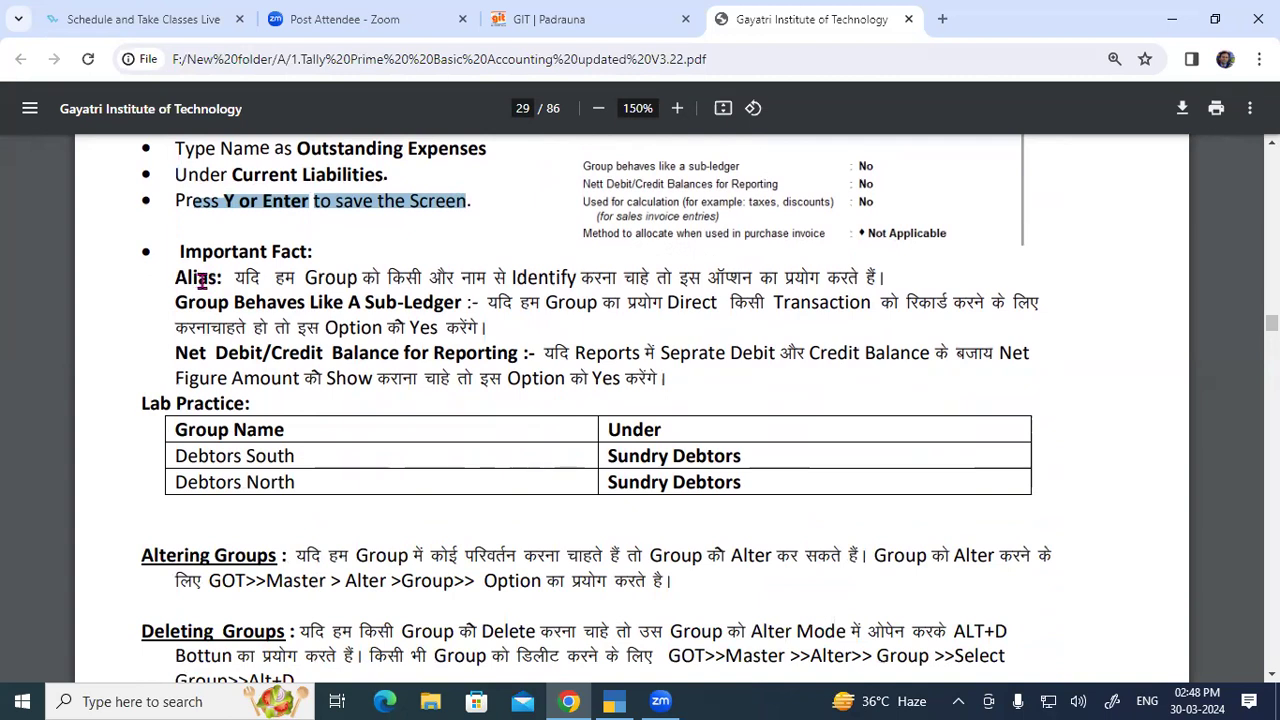
scroll(200, 282, up, 1)
double_click(198, 368)
drag(264, 371, 908, 372)
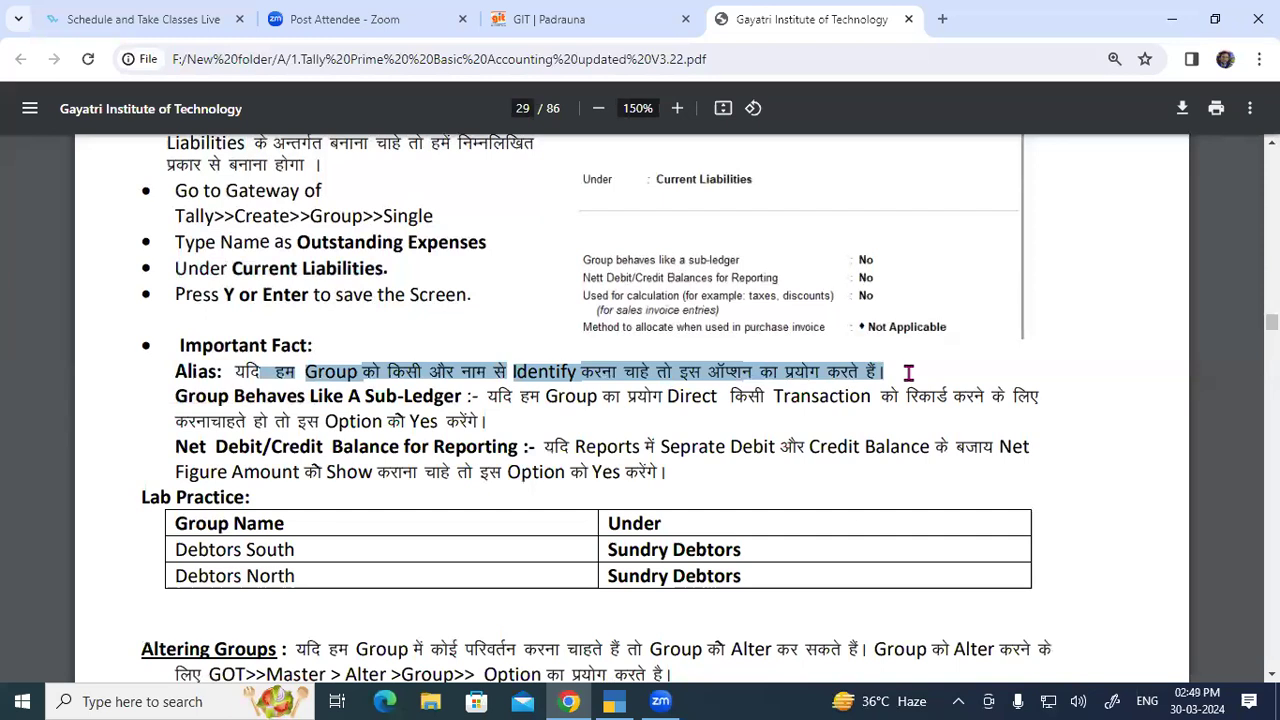
Switch to TallyPrime and close the open group forms and master list back to the Gateway of Tally.
click(614, 700)
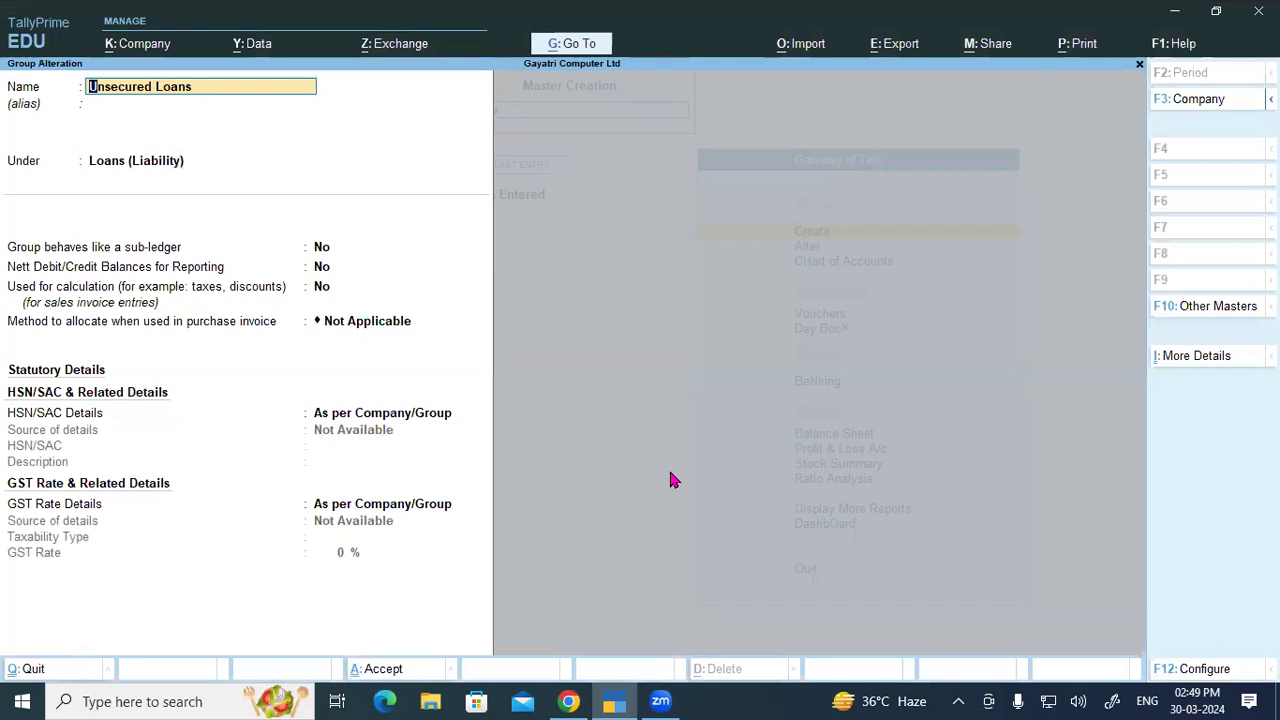
key(Escape)
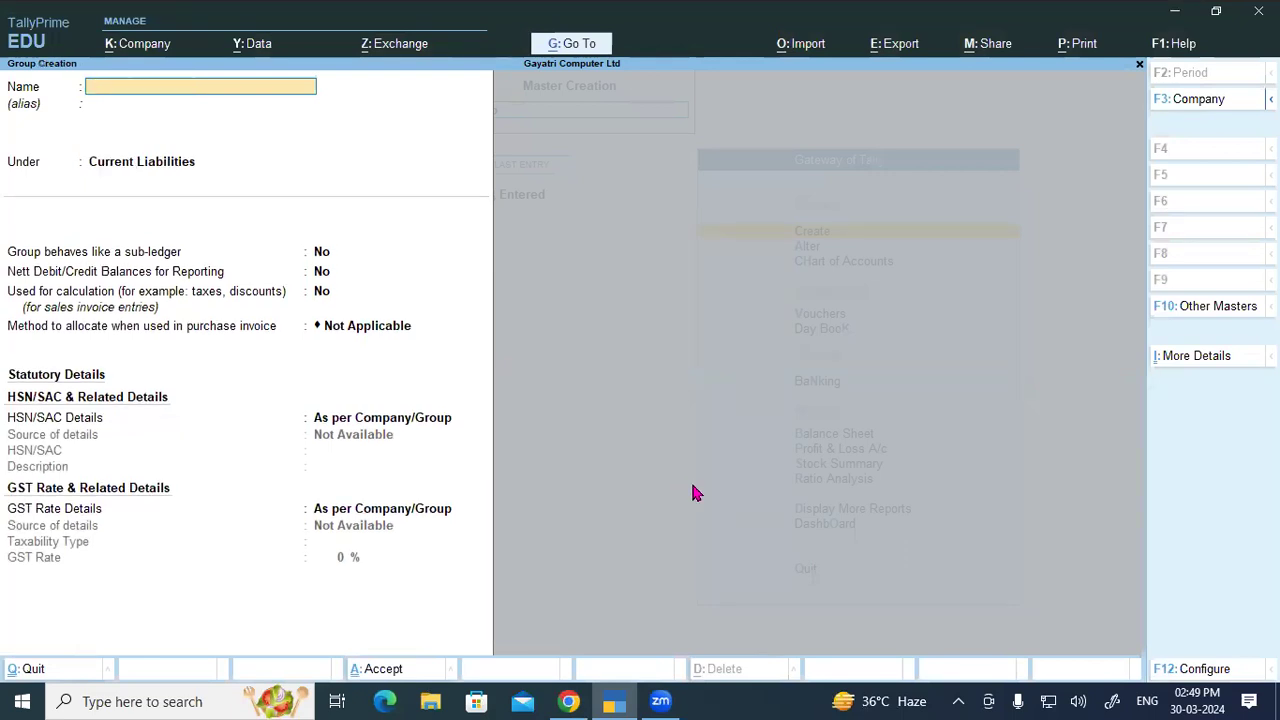
key(BackSpace)
key(Escape)
key(y)
key(Escape)
key(Escape)
Open the Outstanding Expense group for alteration, give it the alias Git and save it.
key(Down)
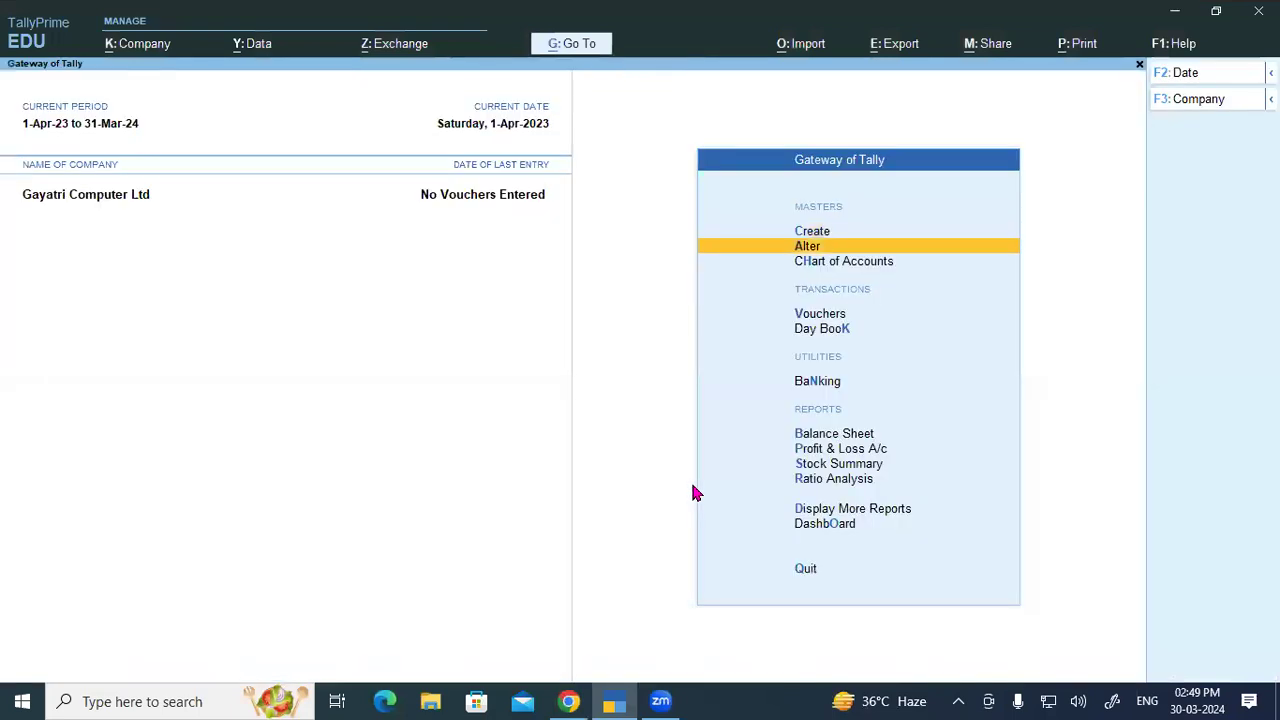
key(Return)
key(Up)
key(Return)
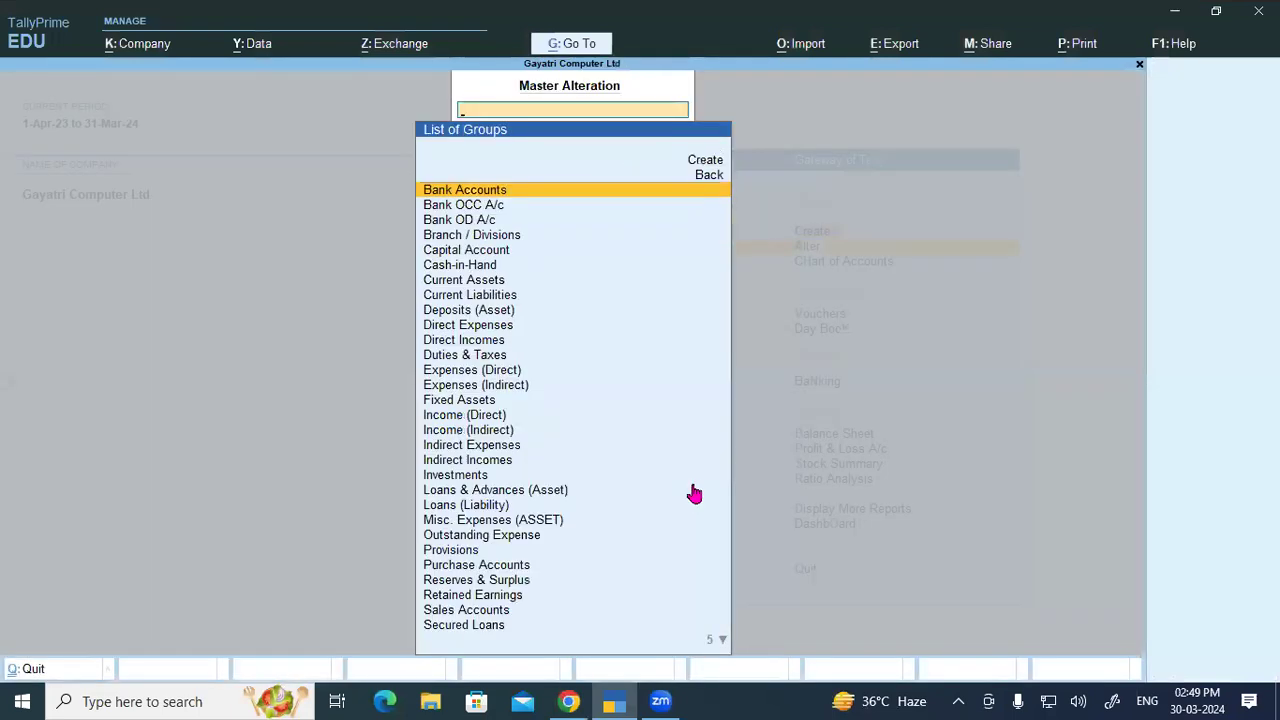
text(Ou)
key(Return)
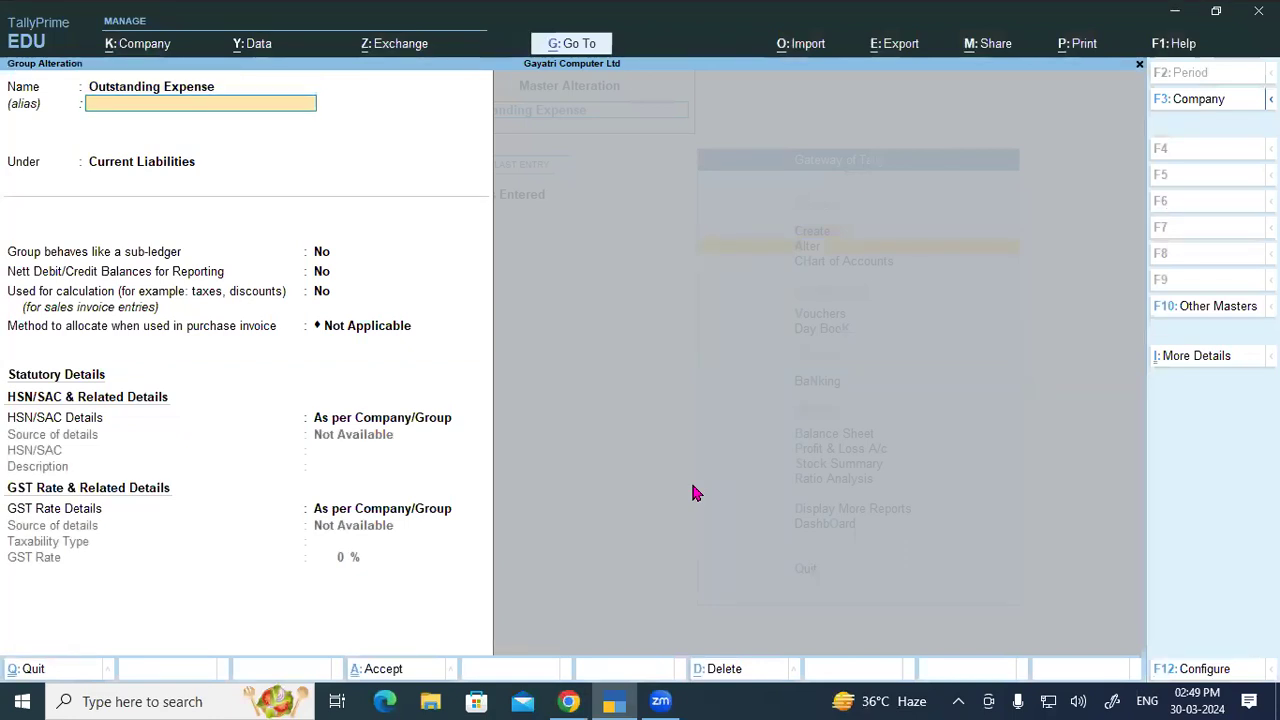
text(Git)
key(Return)
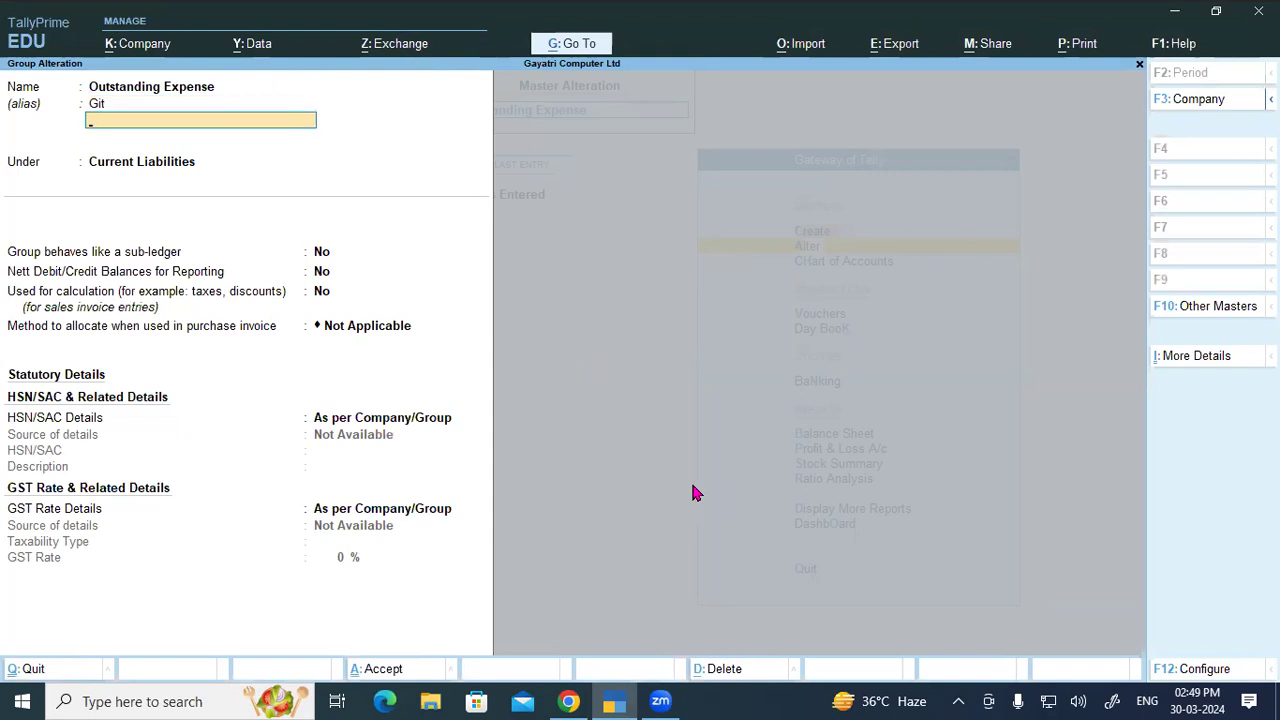
key(ctrl+a)
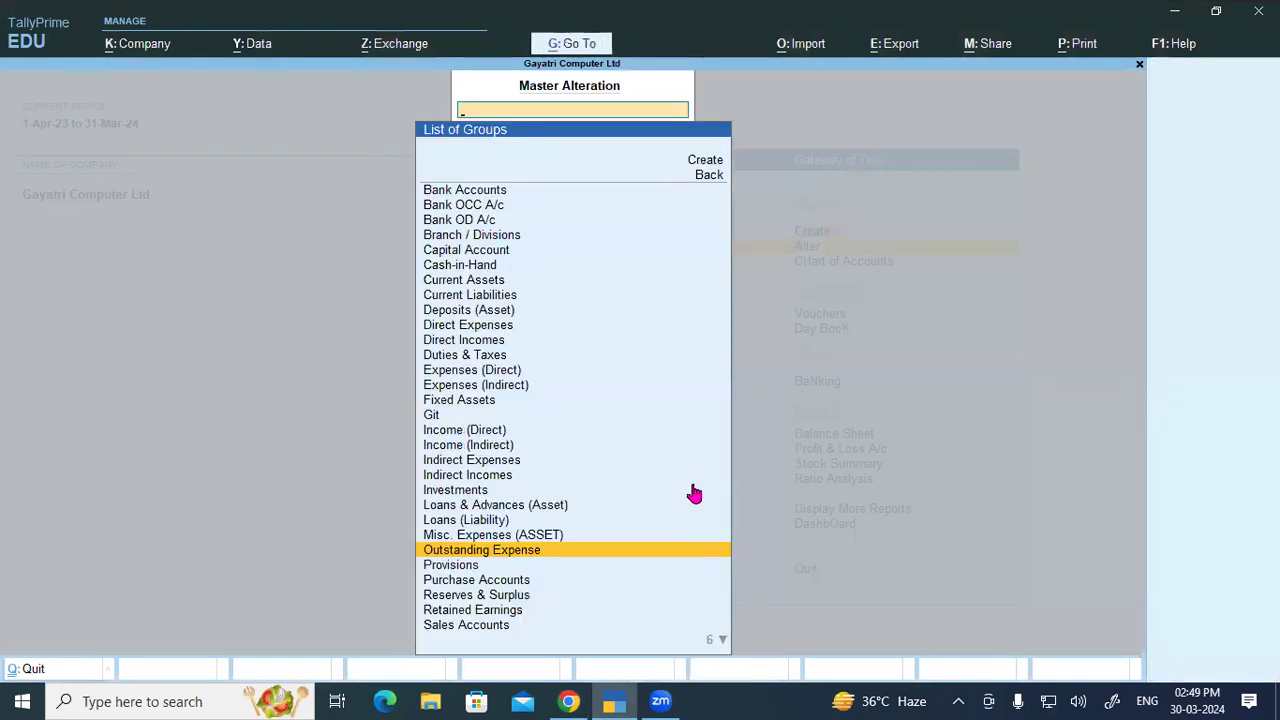
Start a trial ledger named Vfsv from the ledger alteration list and place it under the group with the alias Git.
key(BackSpace)
key(Down)
key(Return)
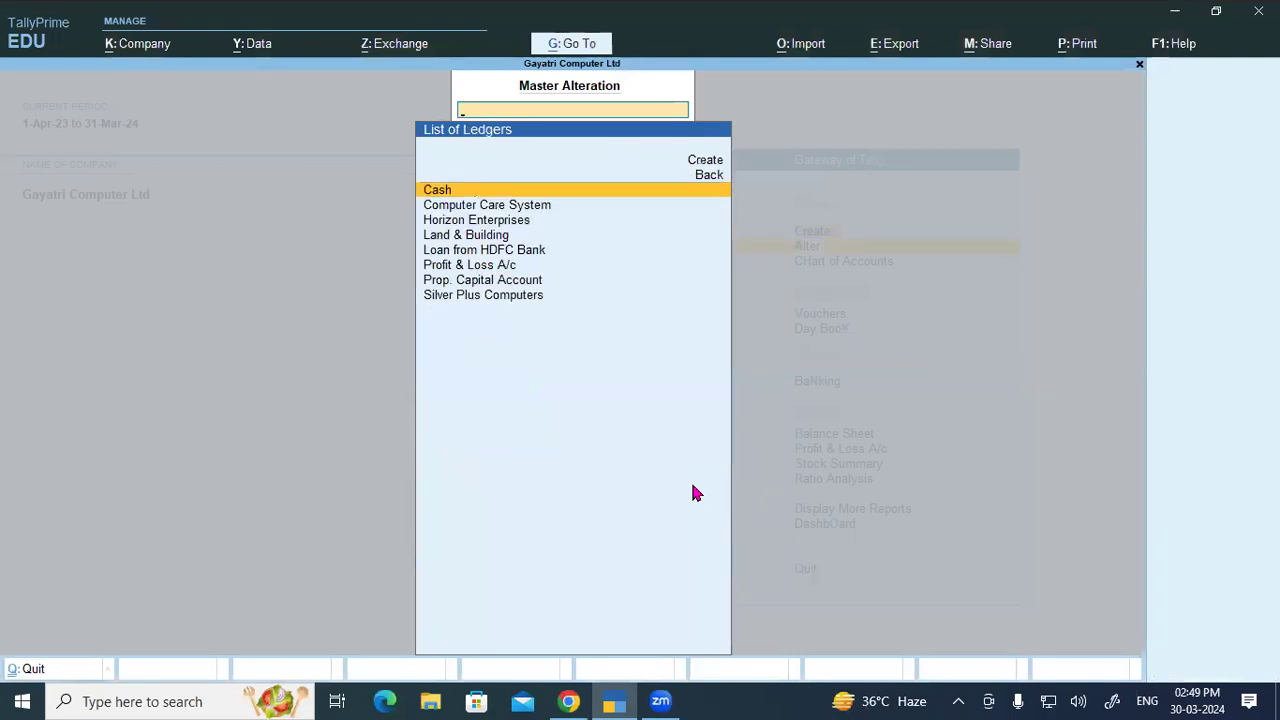
key(Up)
key(Up)
key(Return)
text(Vfsv)
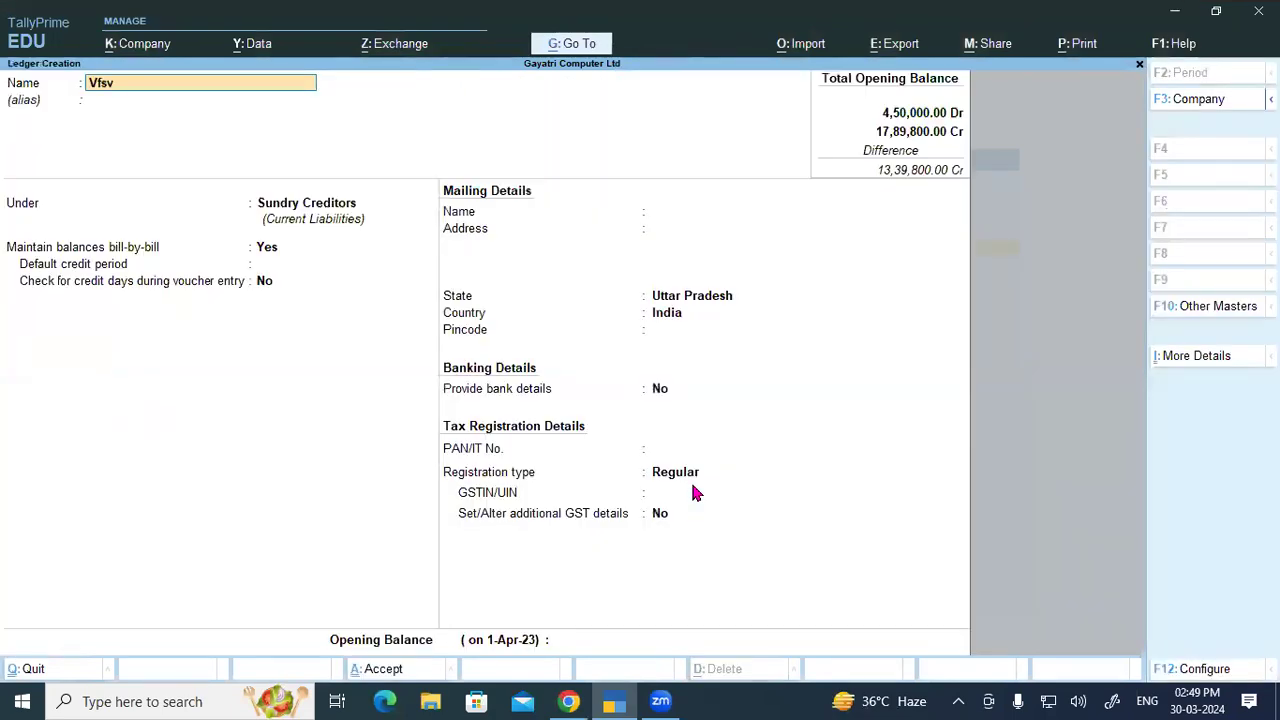
key(Return)
key(Return)
text(Git)
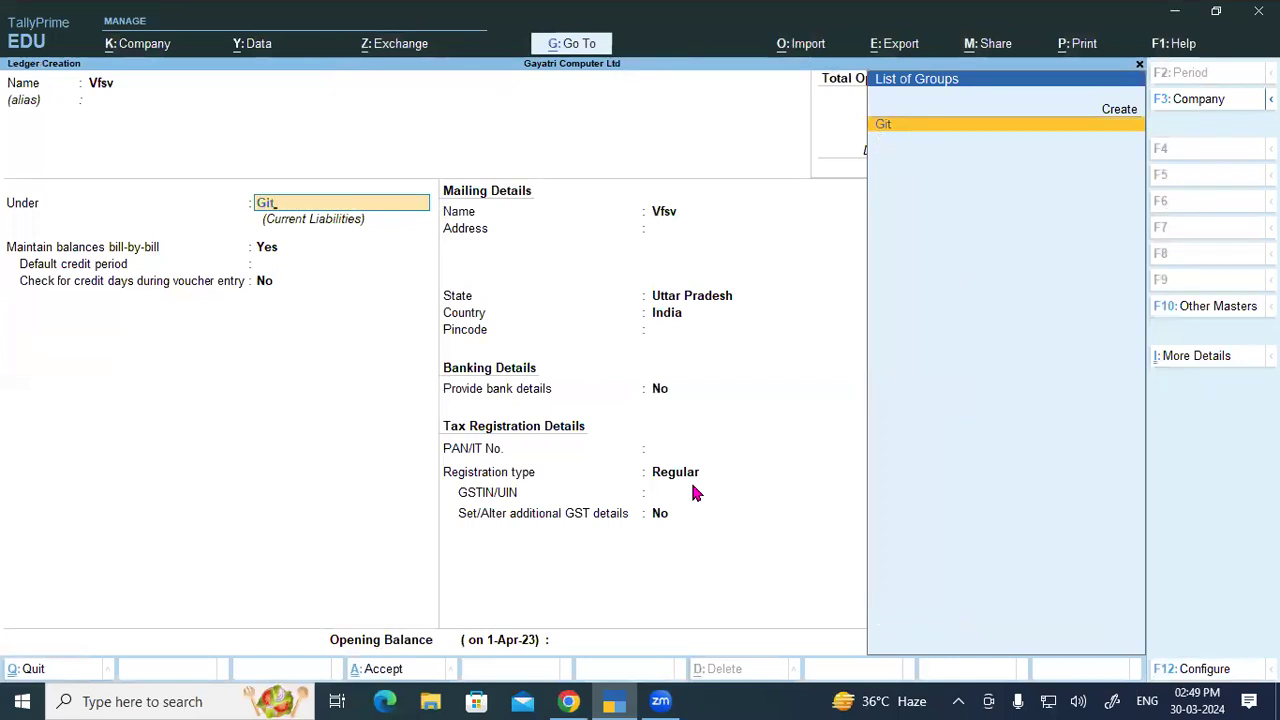
key(Return)
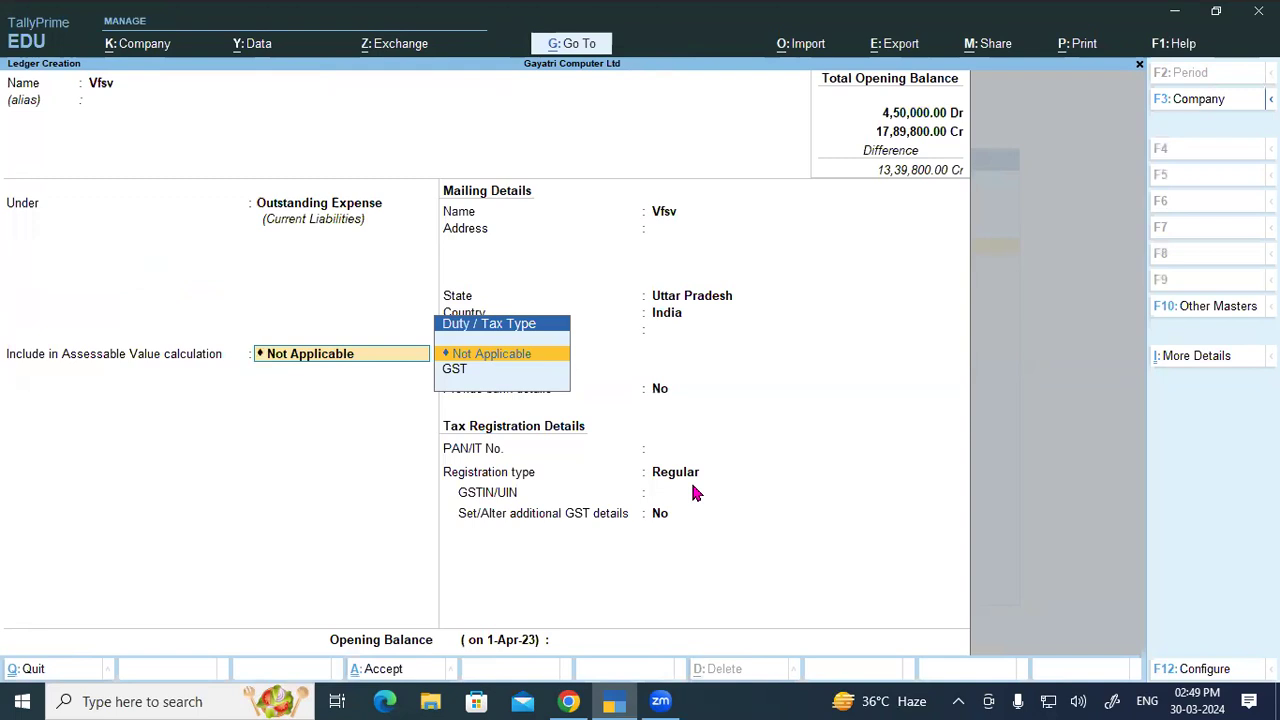
Return to the PDF notes in Chrome and highlight the explanation of Group Behaves Like A Sub-Ledger.
key(alt)
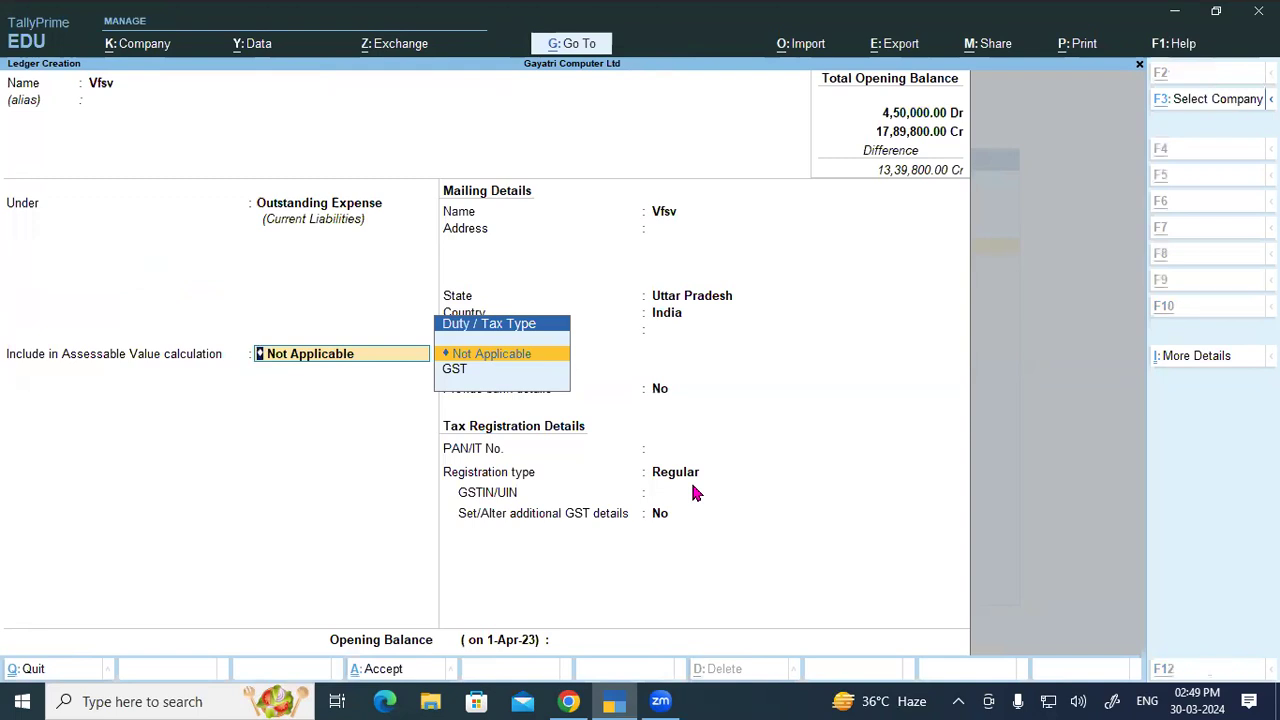
key(alt+Tab)
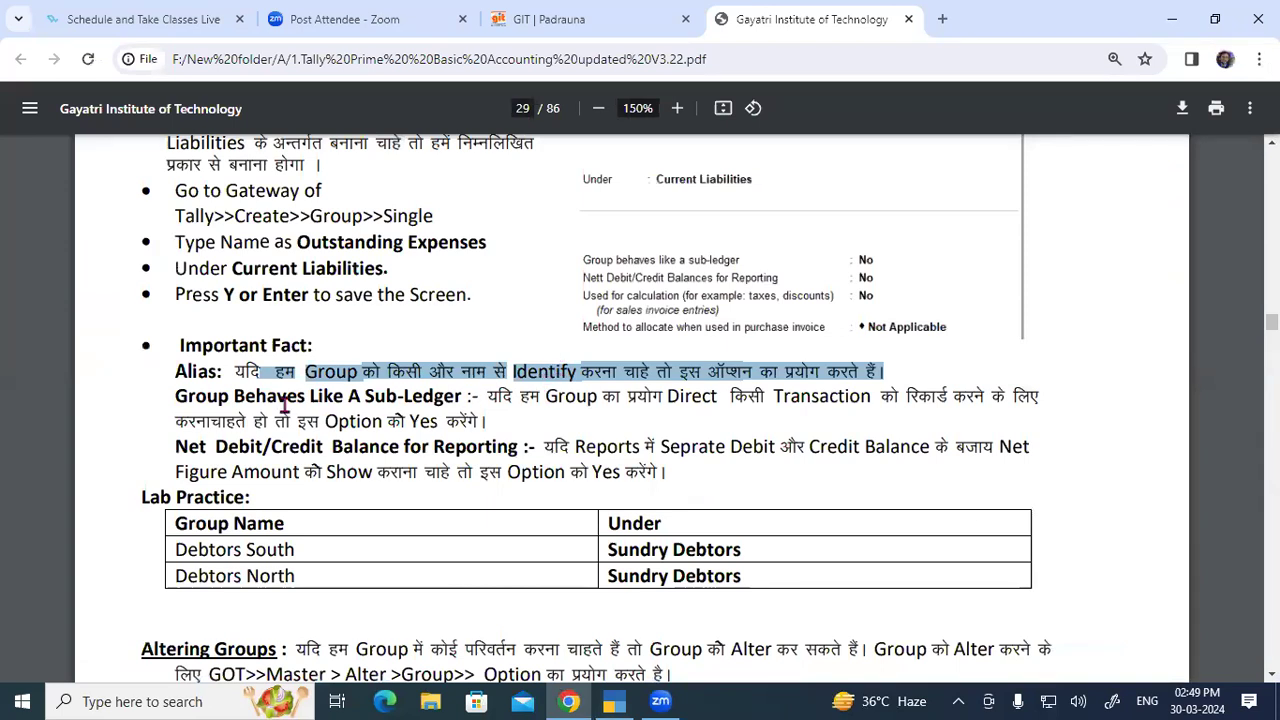
drag(176, 397, 455, 397)
drag(487, 396, 970, 398)
drag(190, 424, 472, 424)
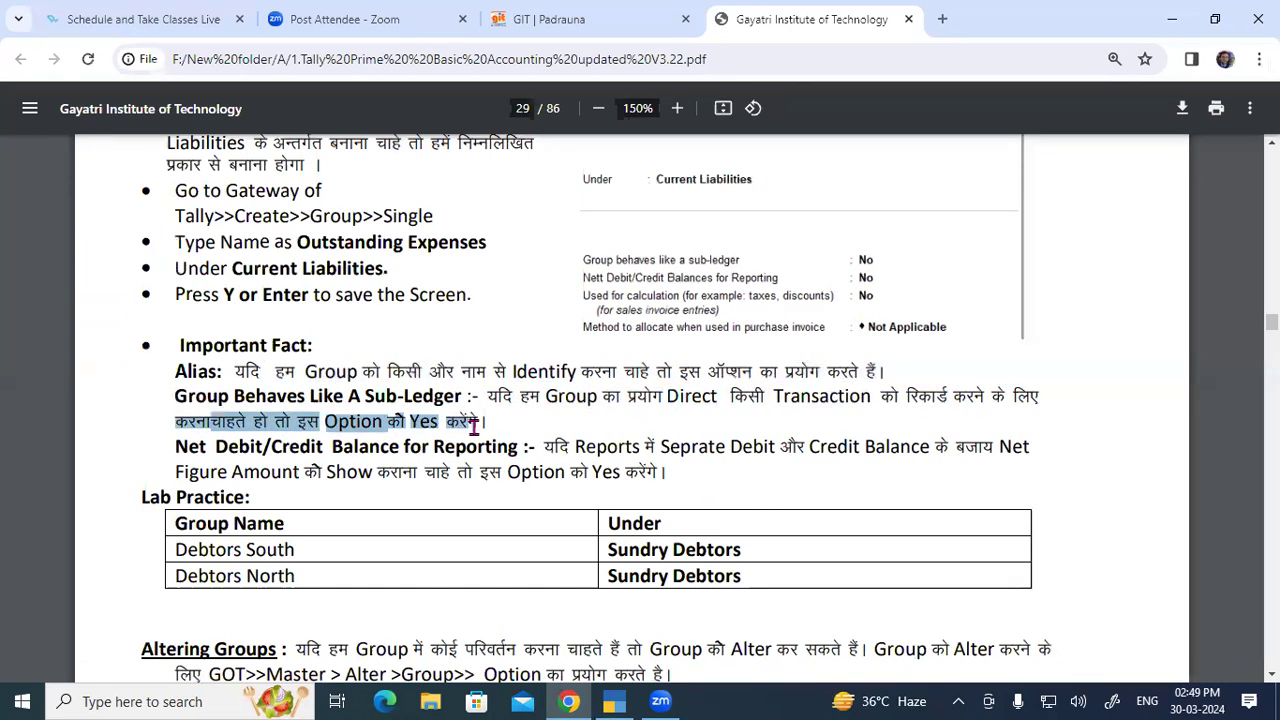
click(239, 396)
drag(239, 396, 468, 398)
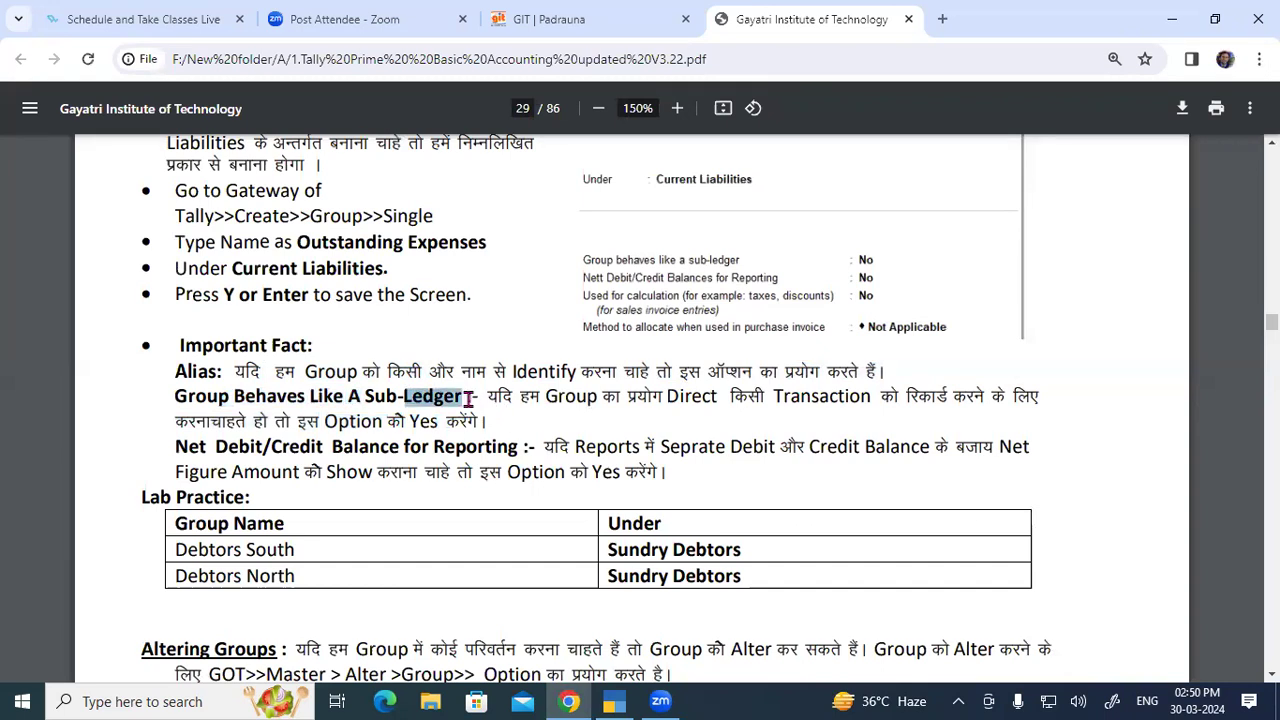
Switch to TallyPrime and discard the unfinished Vfsv ledger, going back to the list of masters to alter.
click(614, 701)
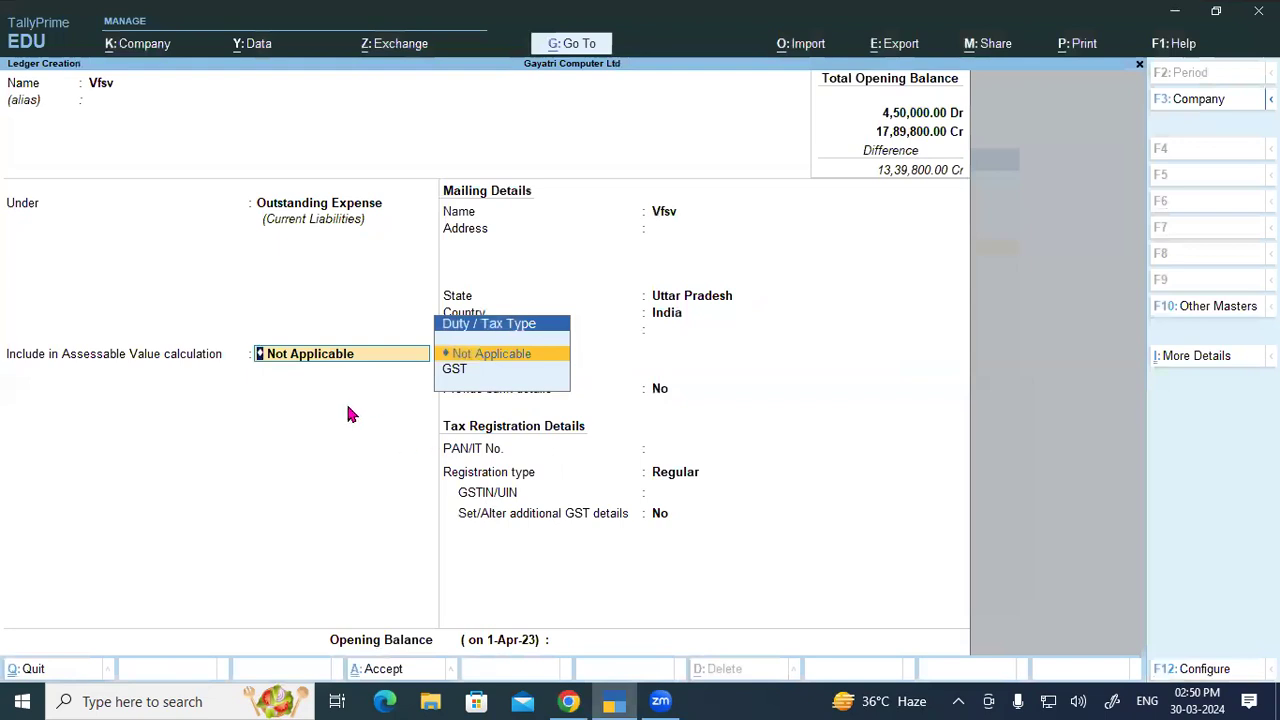
key(Escape)
key(Escape)
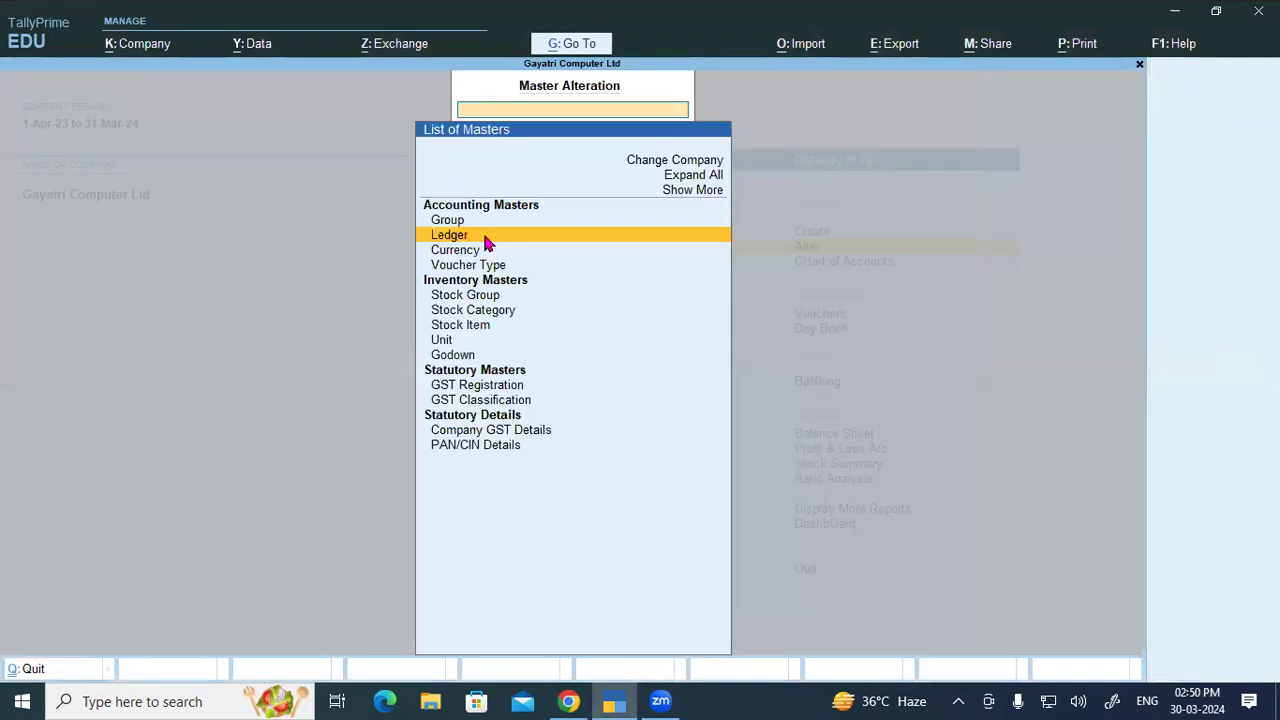
Reopen the Outstanding Expense group, try its sub-ledger behaviour option as Yes, set it back to No and save the group.
click(465, 221)
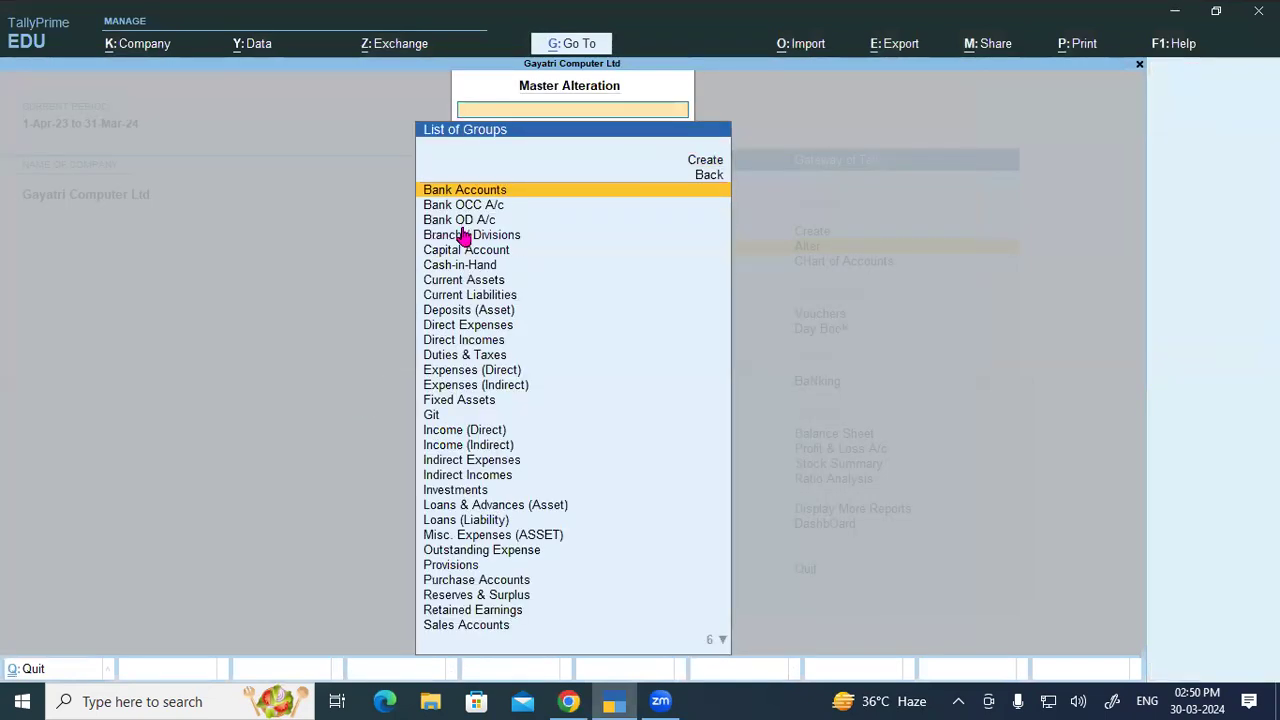
text(ou)
click(470, 372)
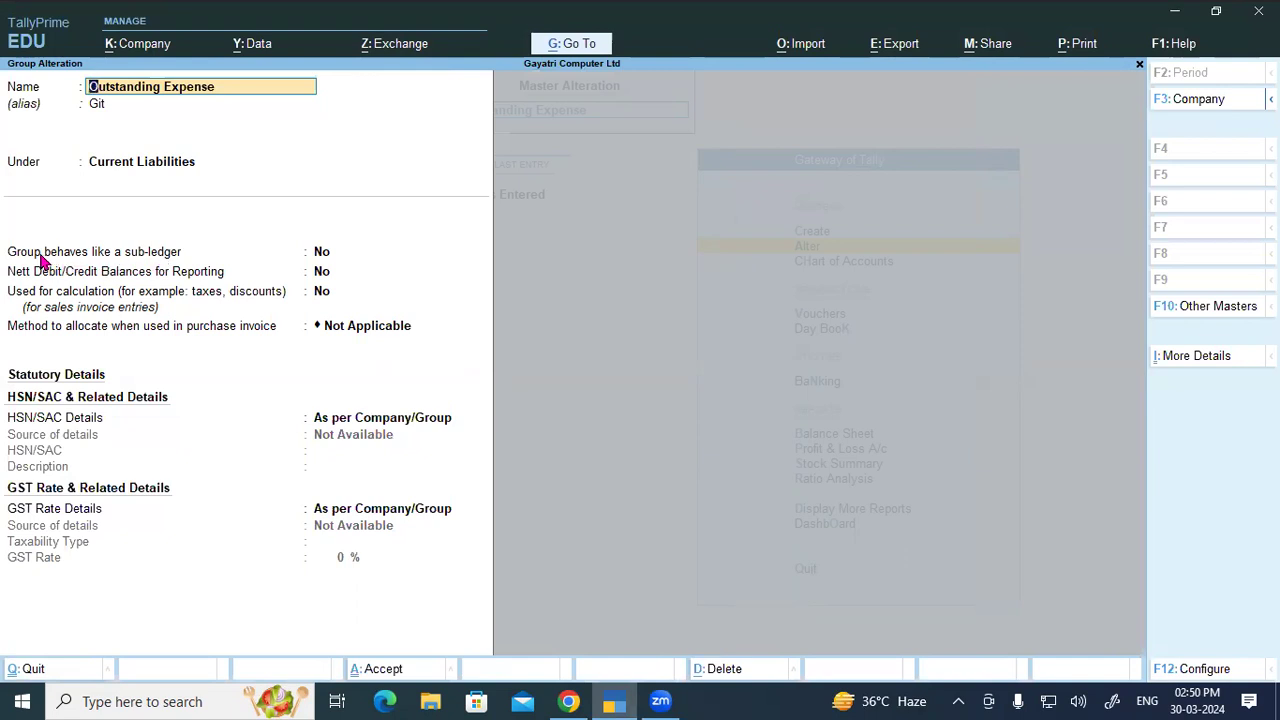
click(148, 258)
key(y)
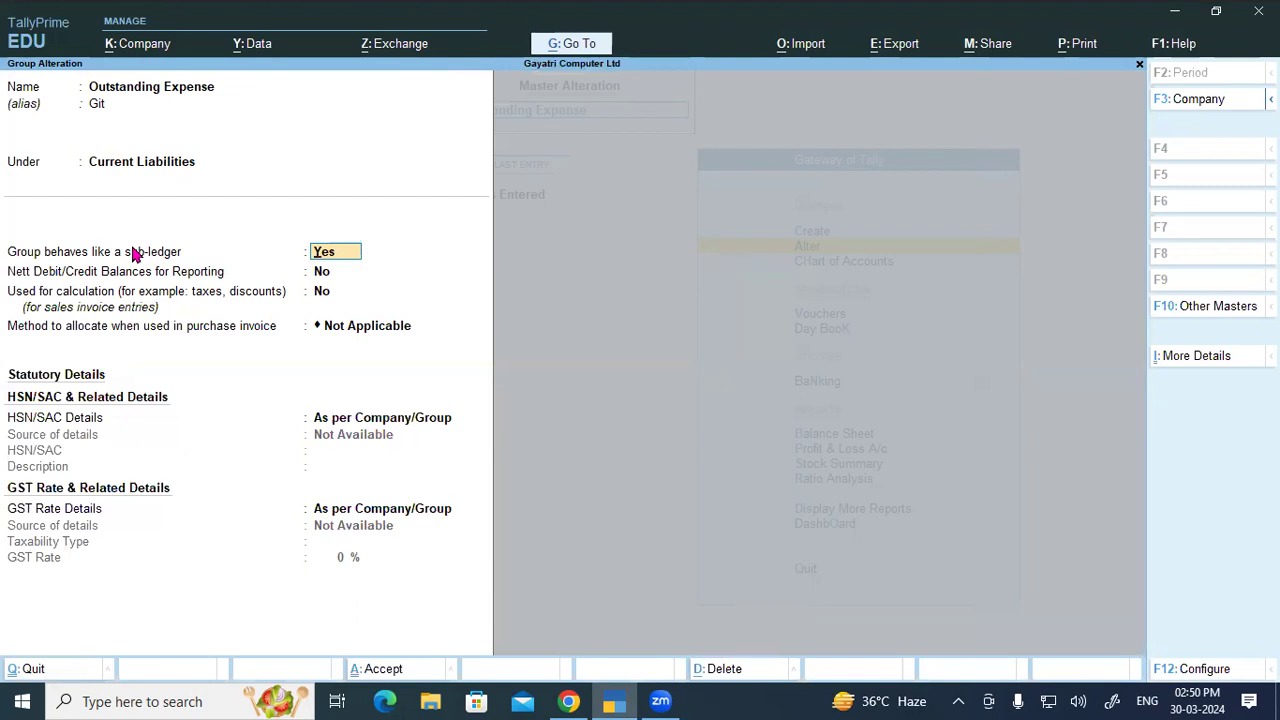
key(n)
key(ctrl)
key(ctrl+a)
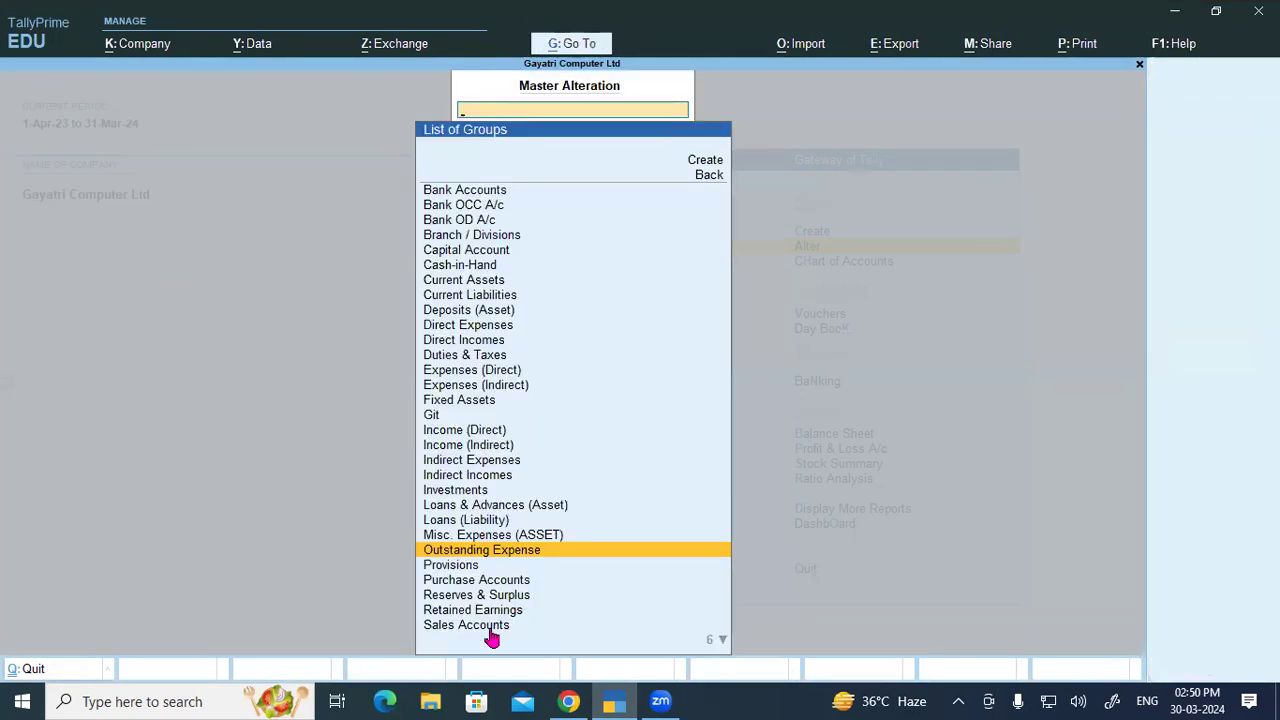
Return to the notes in Chrome and highlight the Lab Practice groups Debtors South and Debtors North with their parent Sundry Debtors.
click(568, 701)
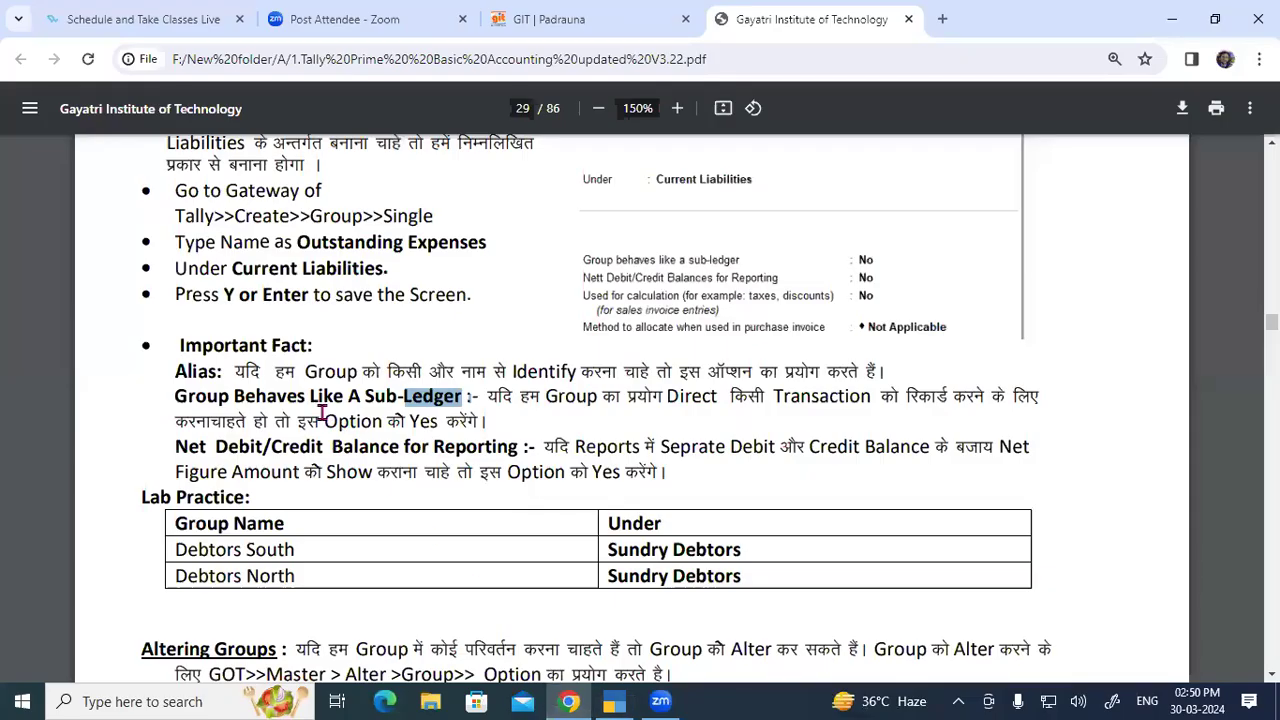
scroll(322, 413, down, 1)
drag(170, 430, 288, 430)
scroll(213, 385, down, 1)
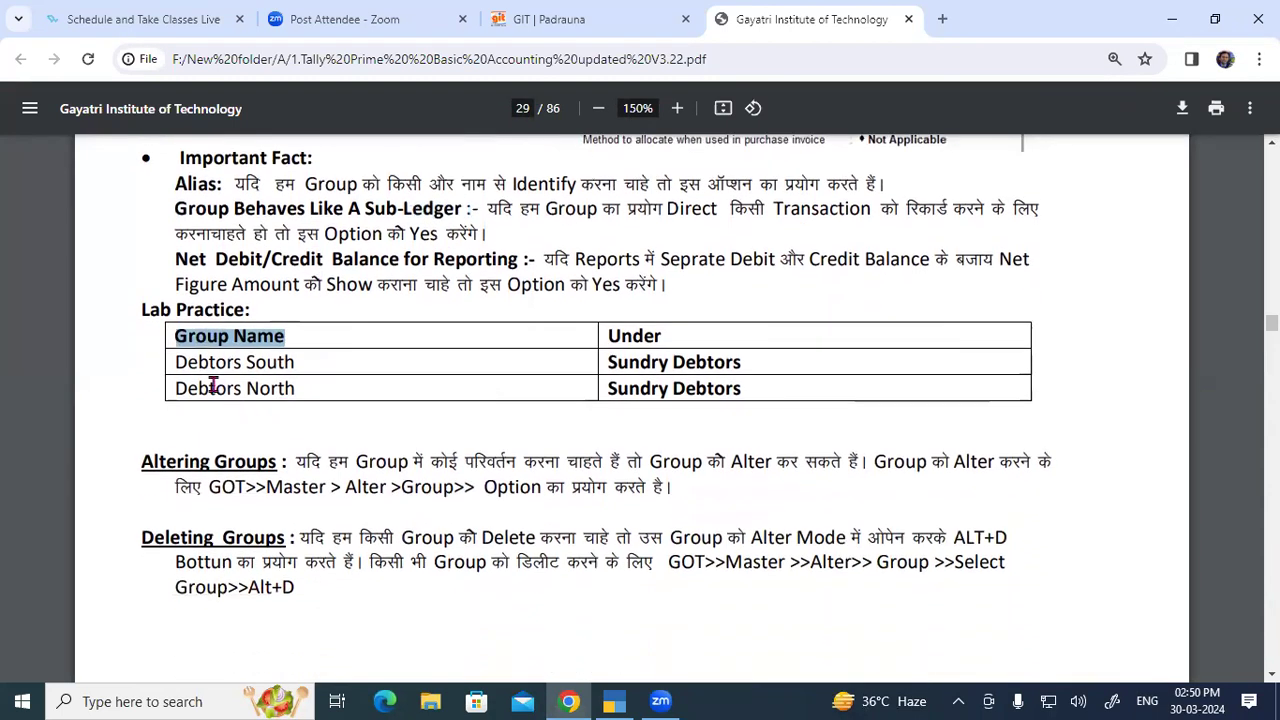
drag(176, 362, 305, 362)
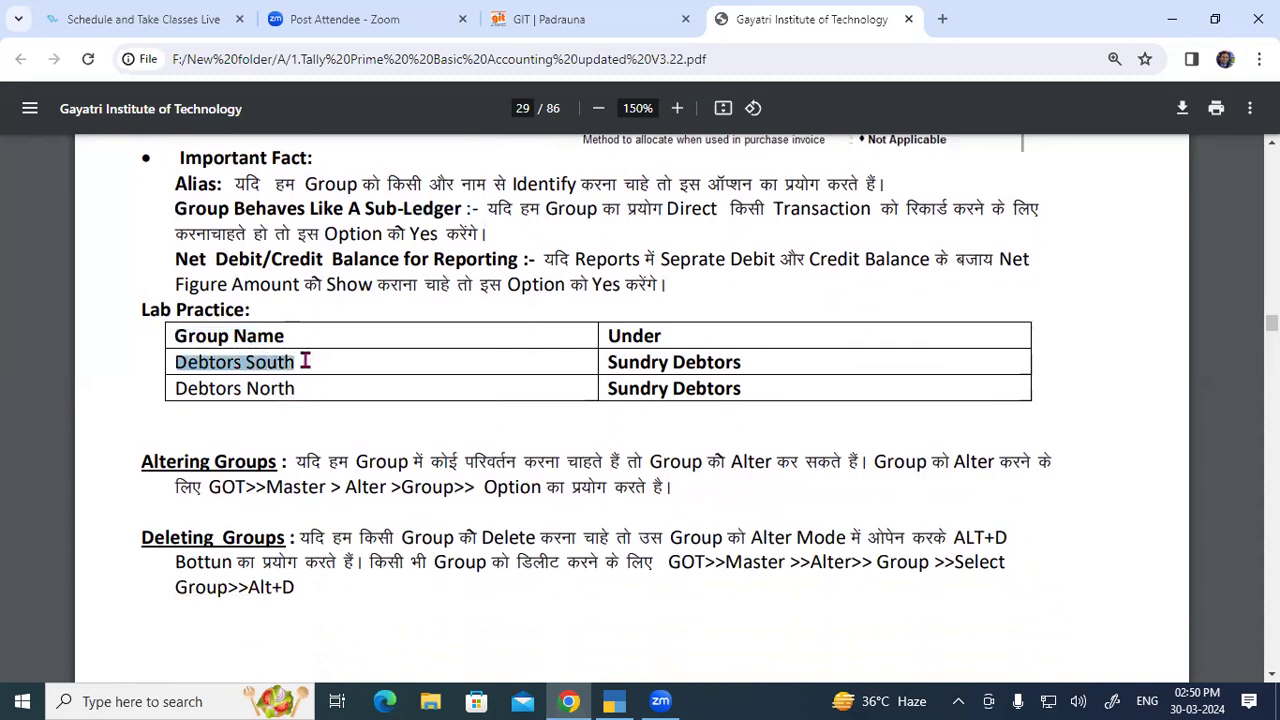
drag(177, 388, 296, 389)
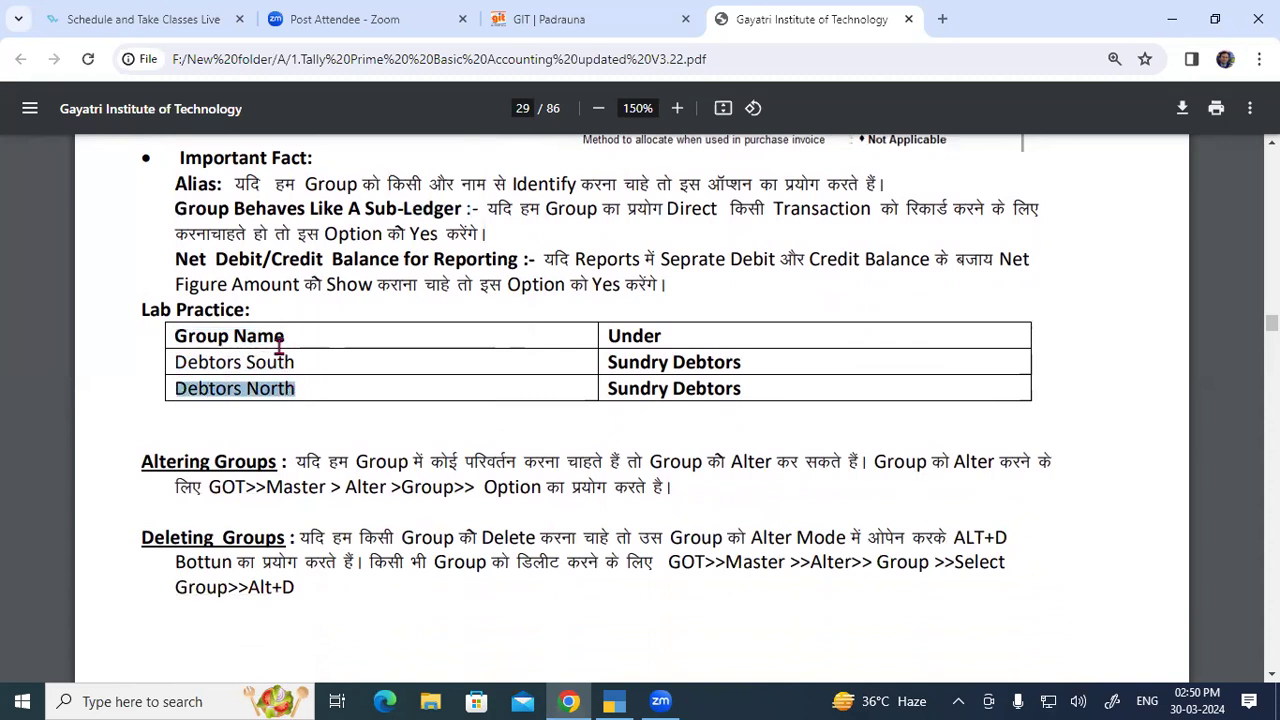
click(185, 362)
drag(185, 362, 296, 360)
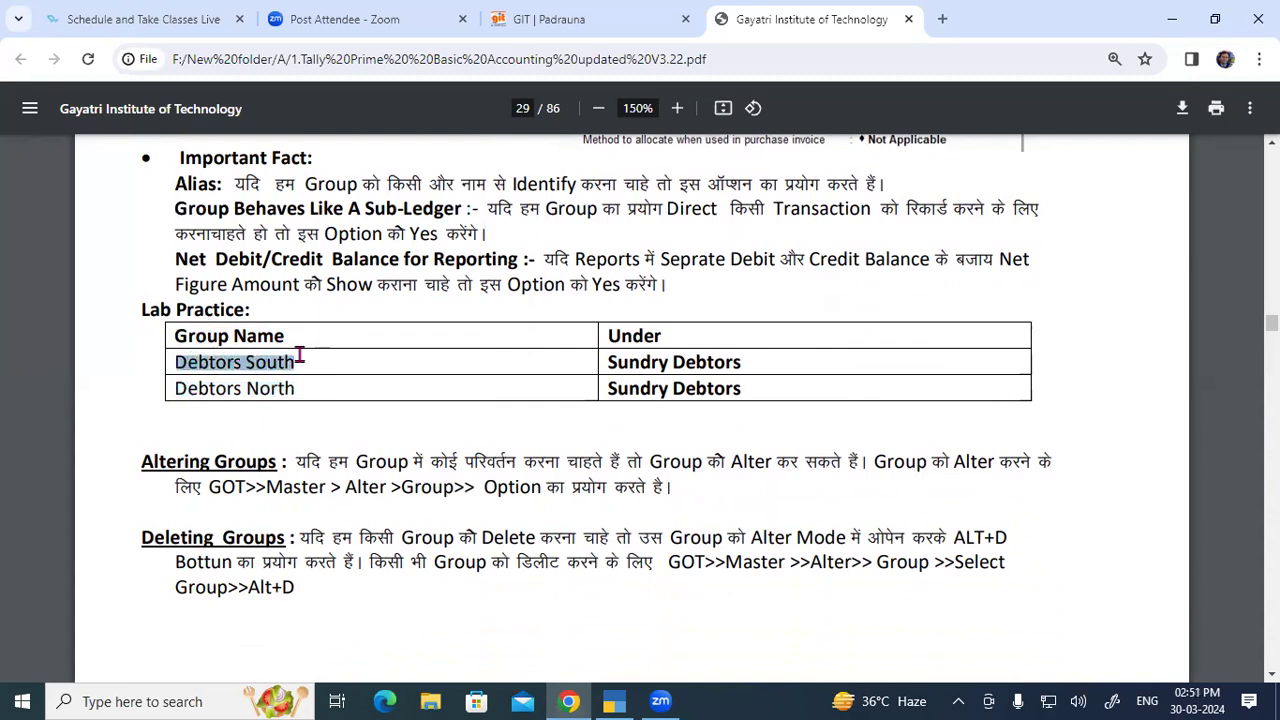
drag(177, 388, 286, 380)
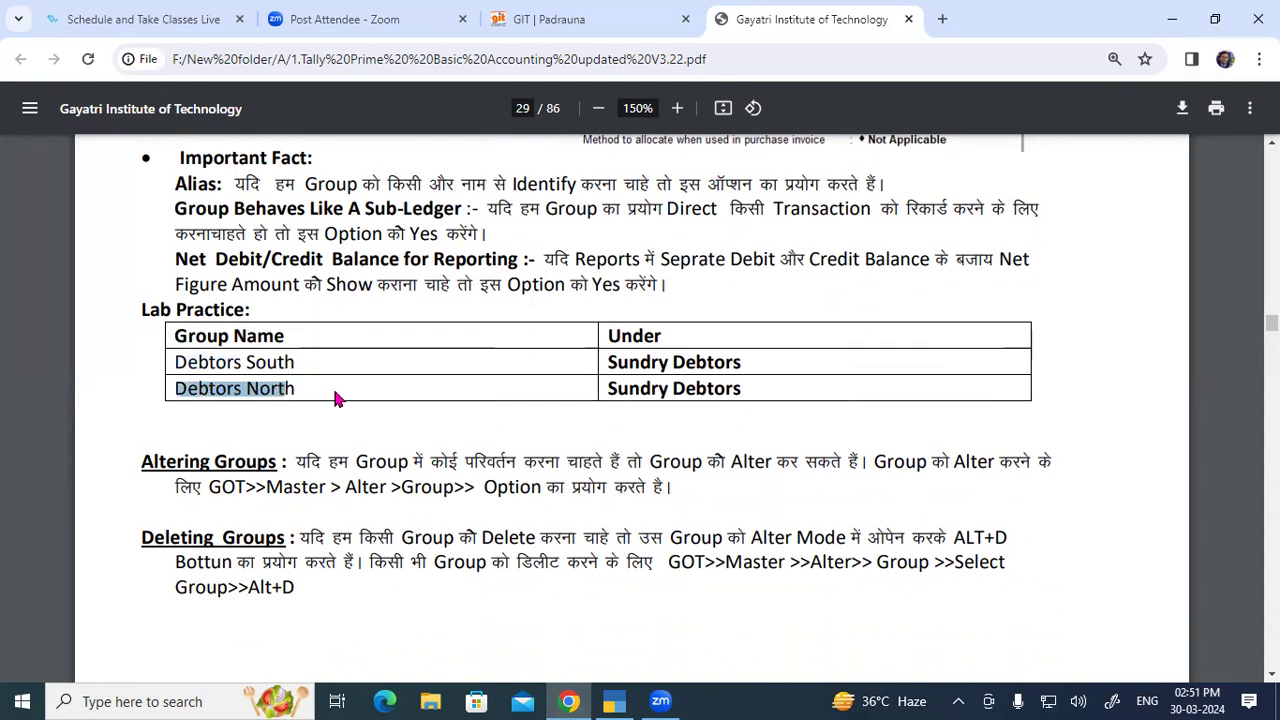
click(627, 380)
drag(627, 380, 742, 388)
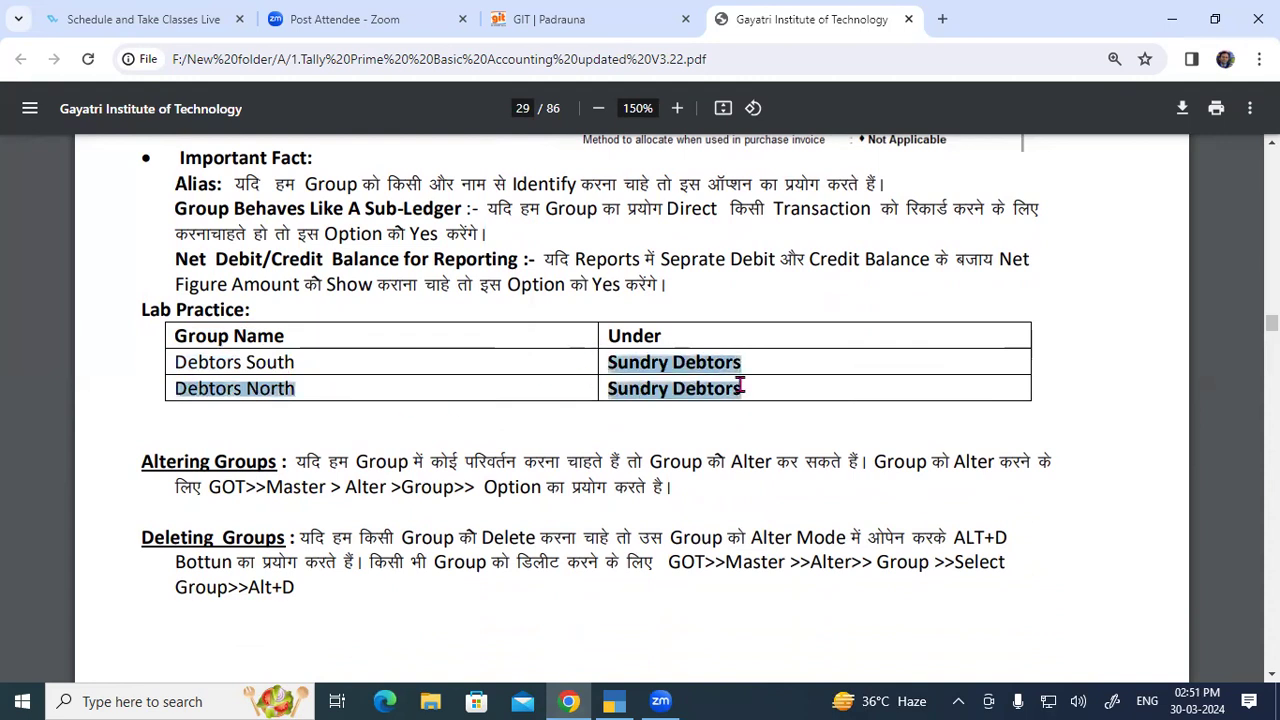
click(251, 358)
drag(176, 362, 297, 360)
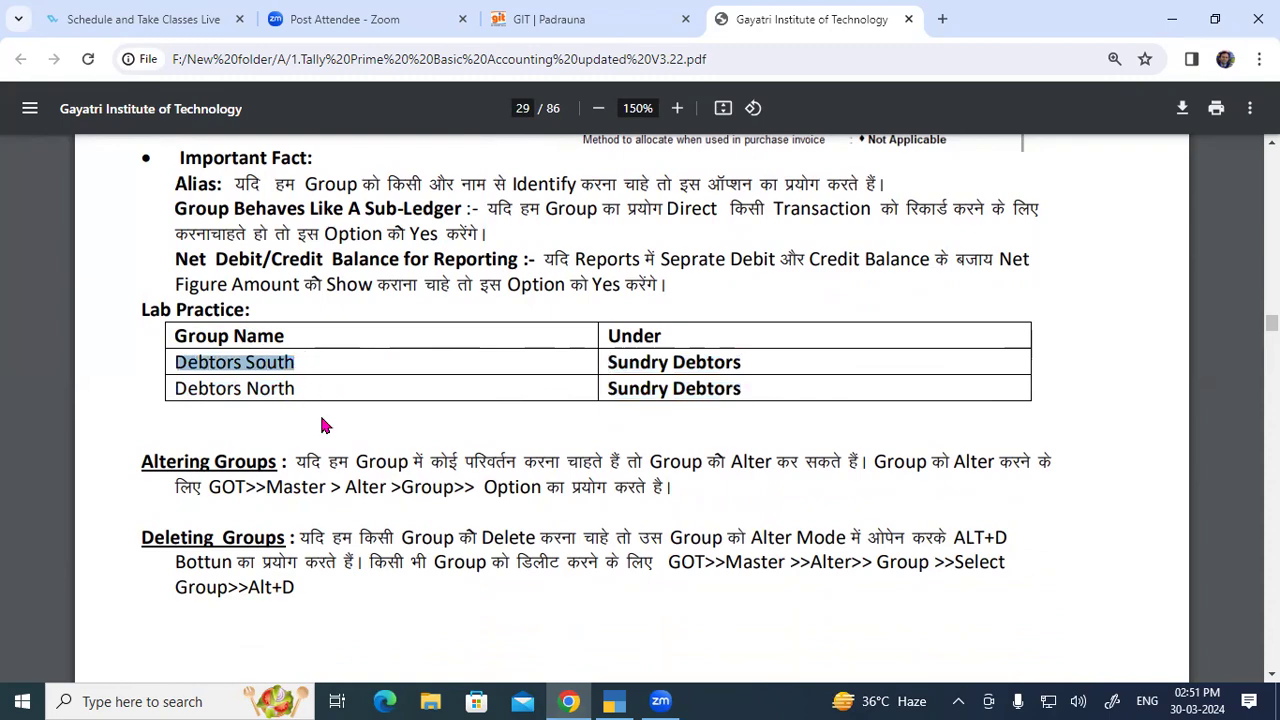
Switch to TallyPrime, leave master alteration and start creating a new accounting group.
click(614, 701)
key(Escape)
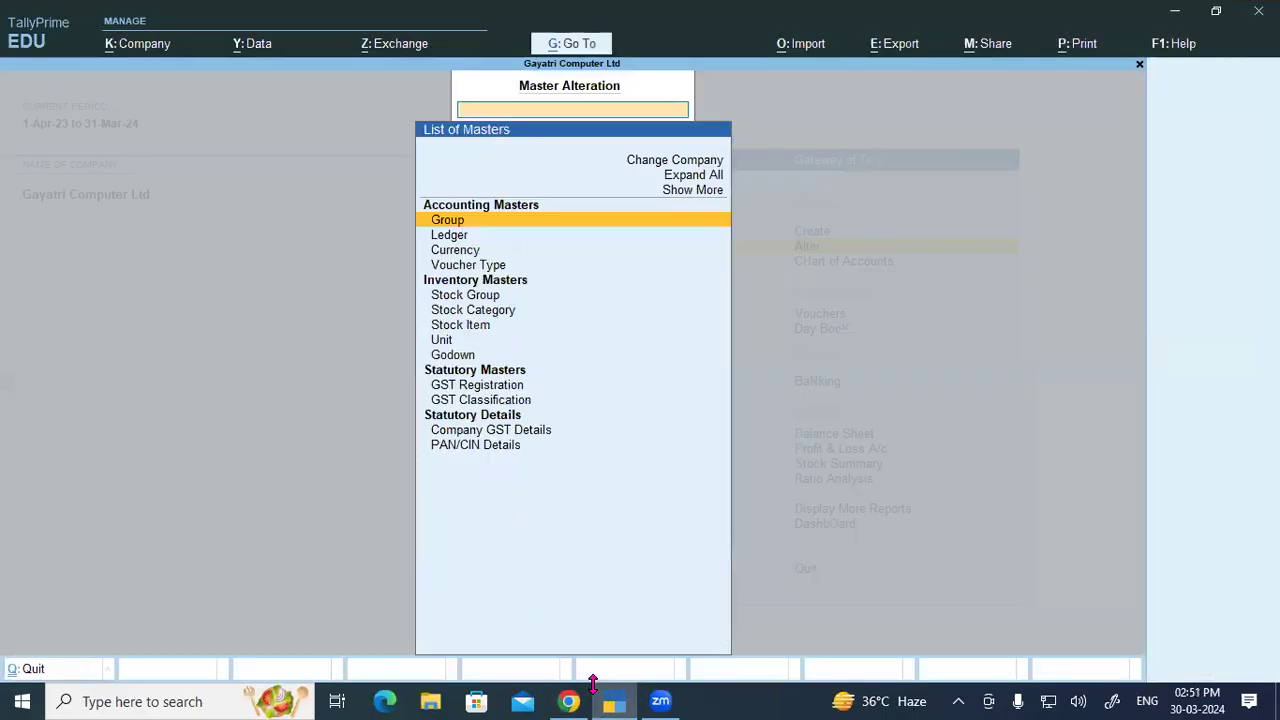
key(Escape)
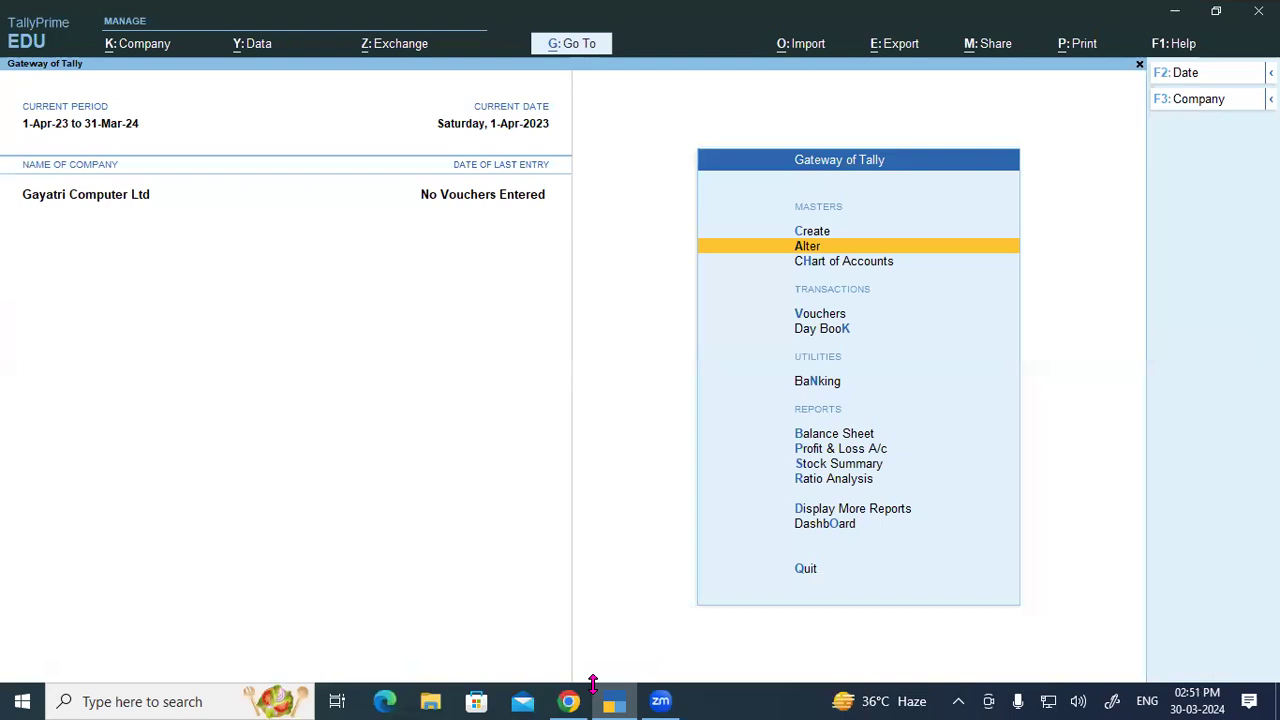
key(Up)
key(Return)
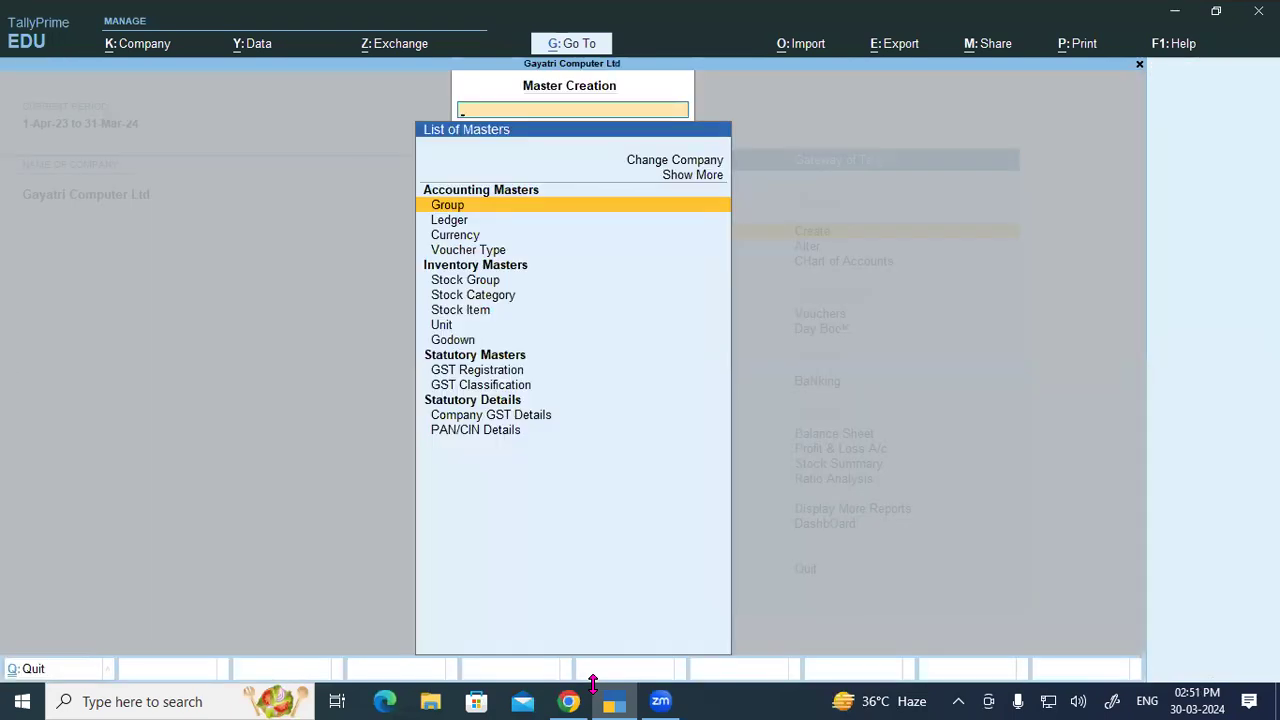
key(Return)
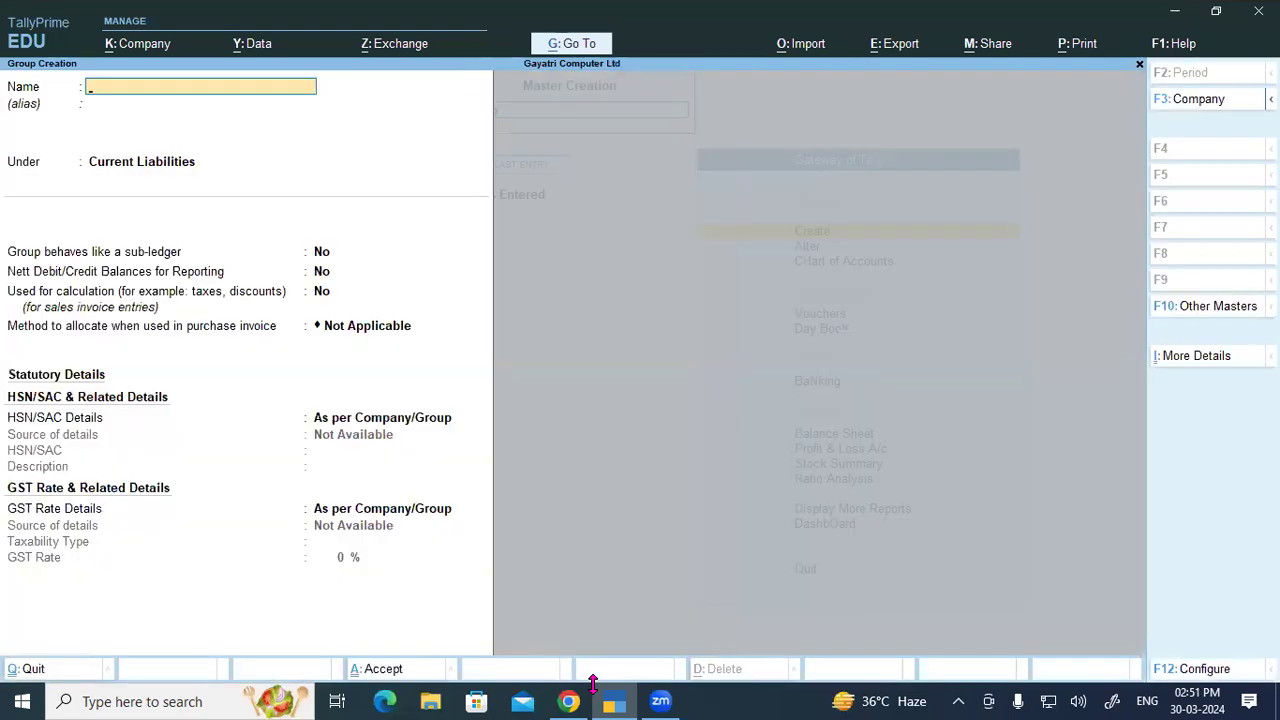
Name the new group Debtors South using the copied text, place it under Sundry Debtors and save it.
key(ctrl+alt+v)
key(Return)
key(Return)
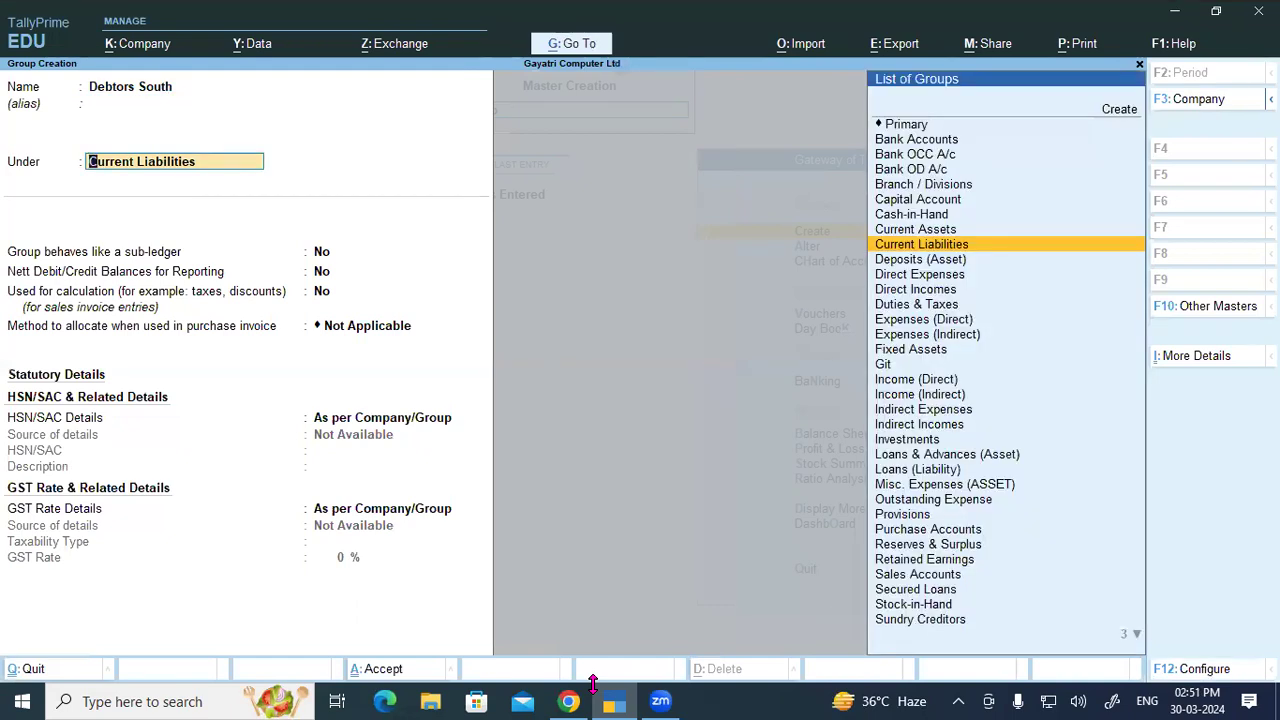
text(Sun)
key(Down)
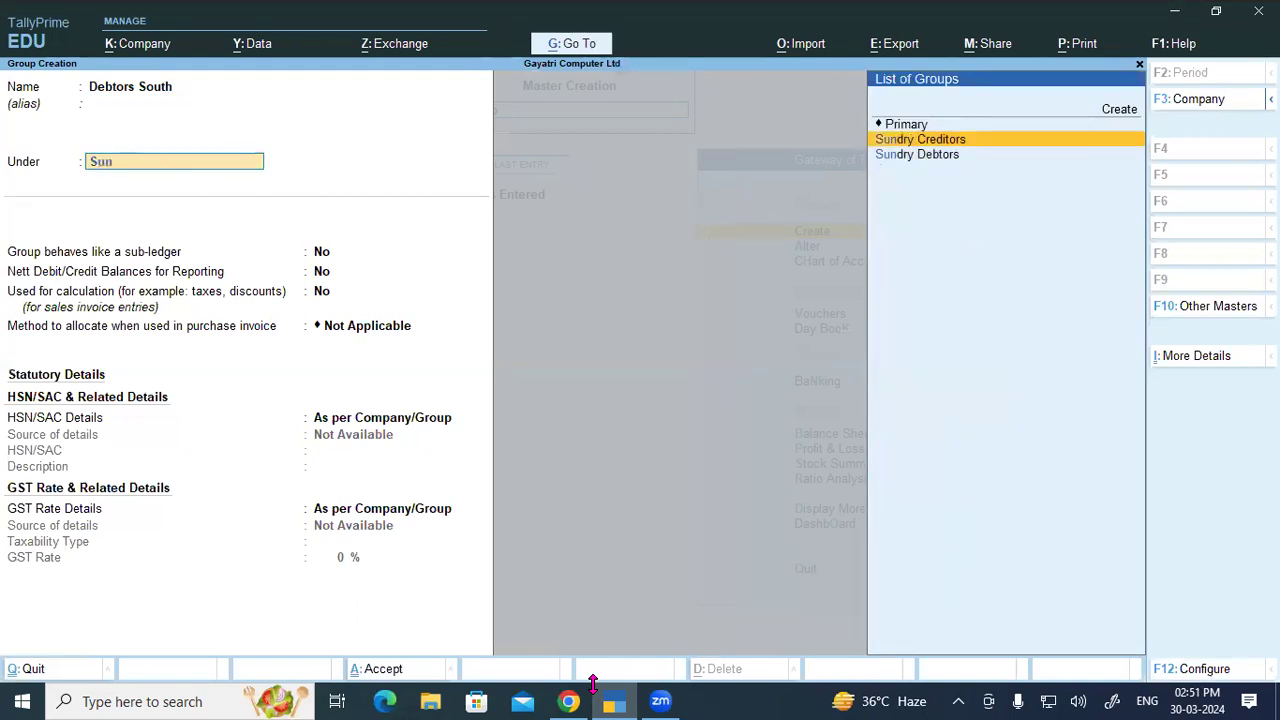
key(Down)
key(Return)
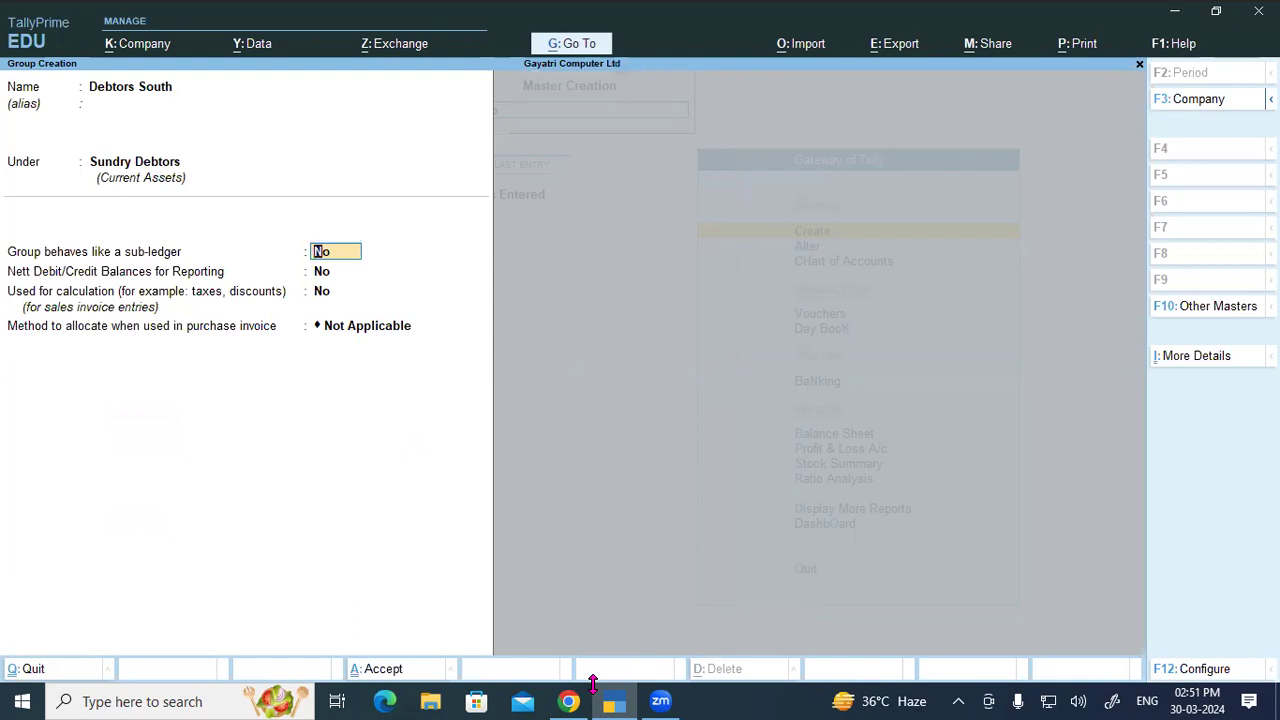
key(ctrl)
key(ctrl+a)
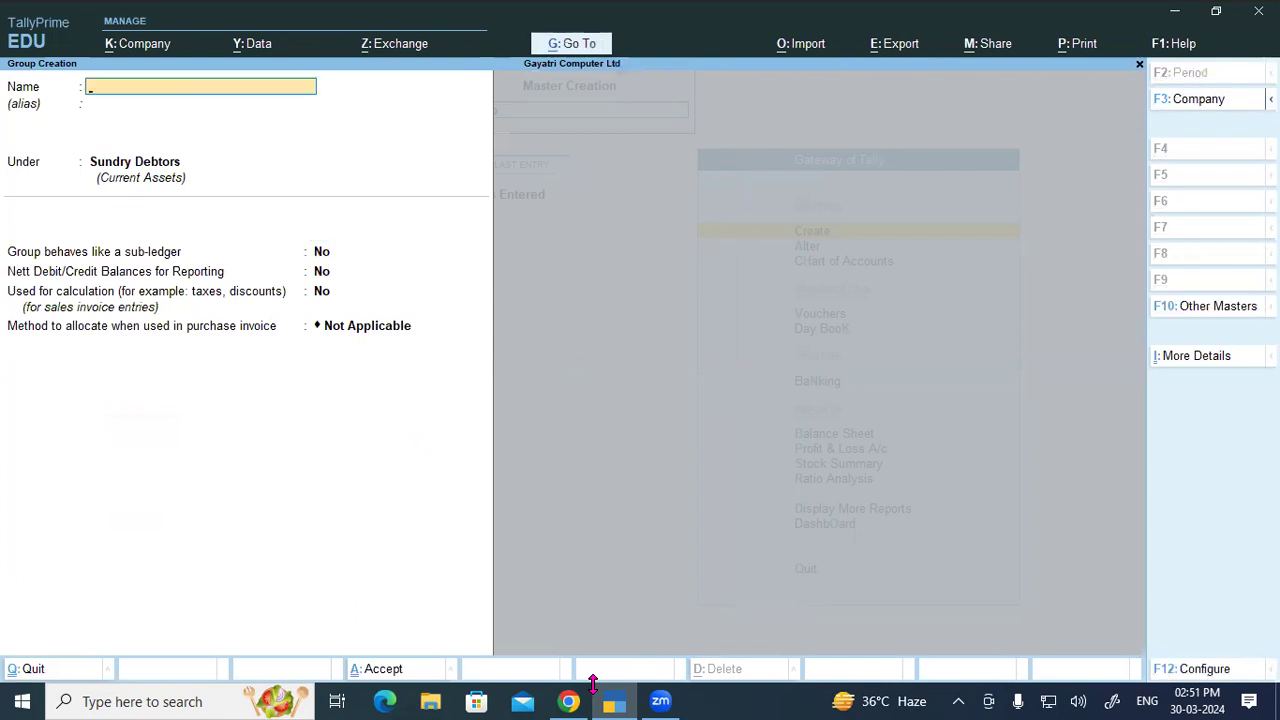
Copy the name Debtors North from the notes in Chrome and save it in TallyPrime as a group under Sundry Debtors.
key(alt+Tab)
click(182, 390)
drag(182, 390, 316, 392)
key(ctrl+c)
key(alt+Tab)
key(ctrl+v)
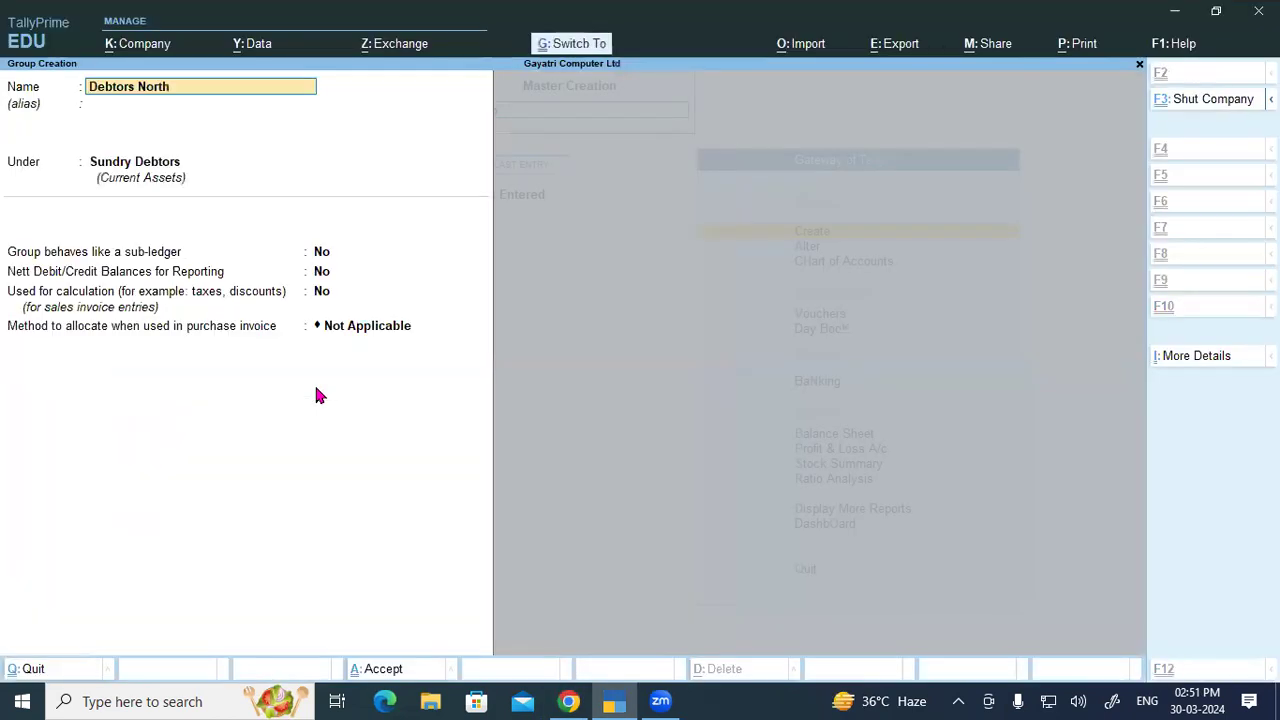
key(Return)
key(Return)
key(Return)
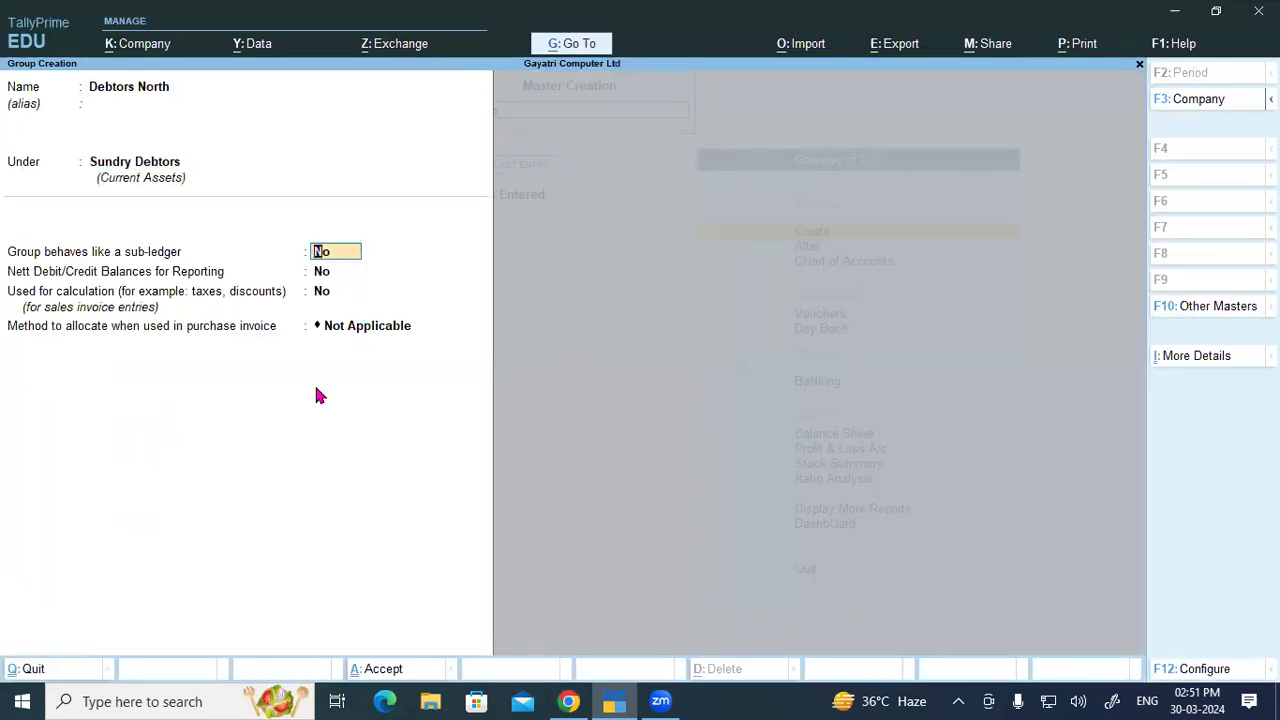
key(ctrl+a)
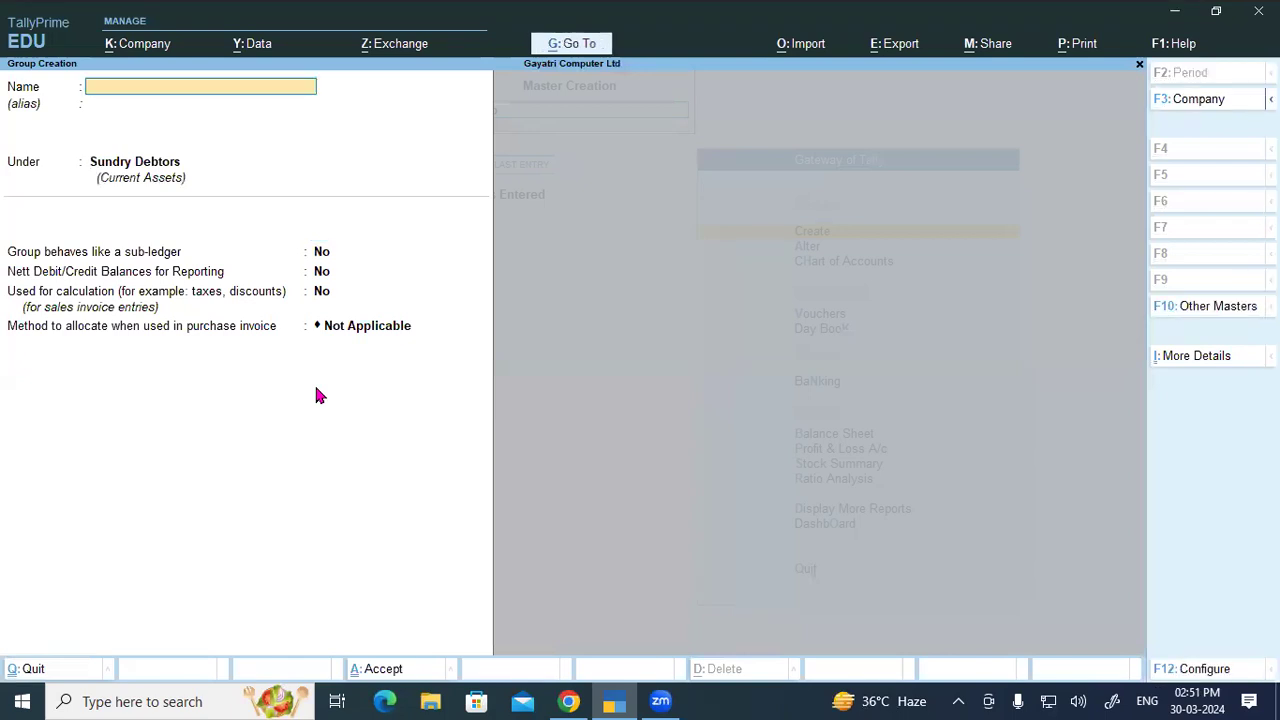
Return to the notes in Chrome and highlight the Altering Groups explanation below the Lab Practice table.
key(alt+Tab)
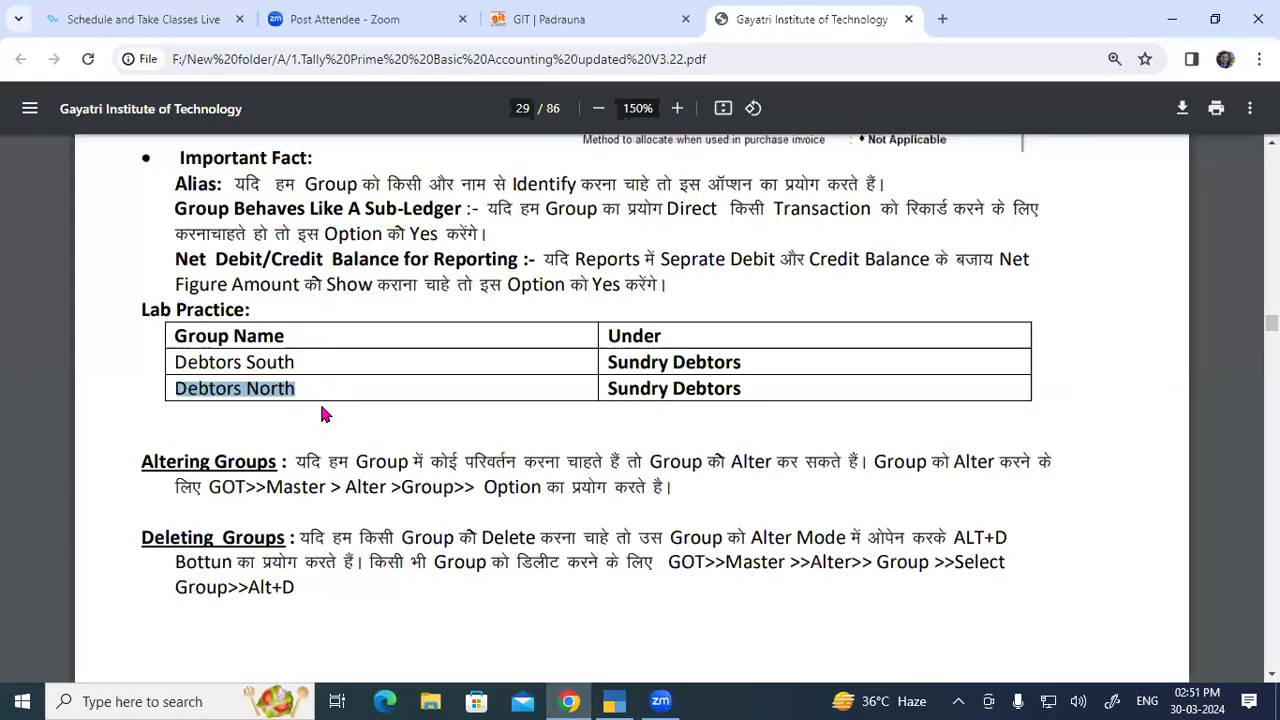
drag(168, 540, 279, 588)
scroll(220, 312, down, 2)
drag(160, 276, 466, 280)
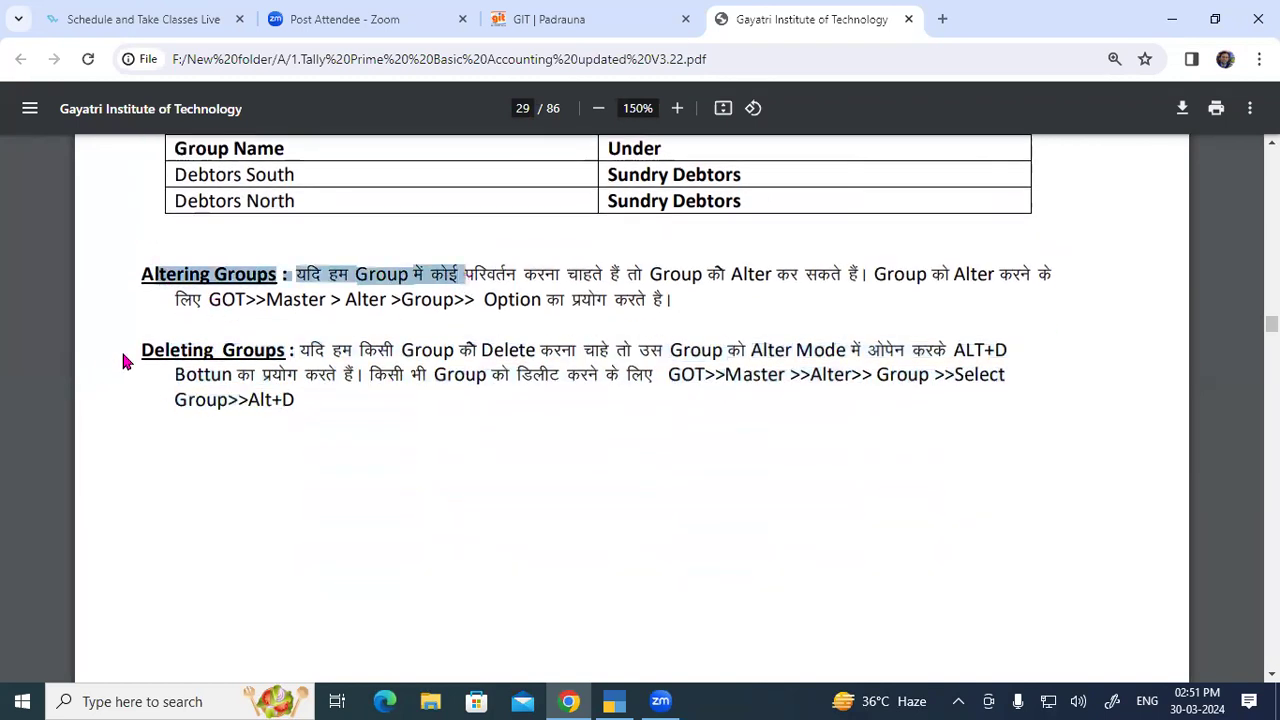
click(123, 357)
drag(143, 222, 540, 300)
Review the surrounding pages and highlight Outstanding Expenses and its parent Current Liabilities in the Group Creation instructions.
scroll(244, 488, down, 5)
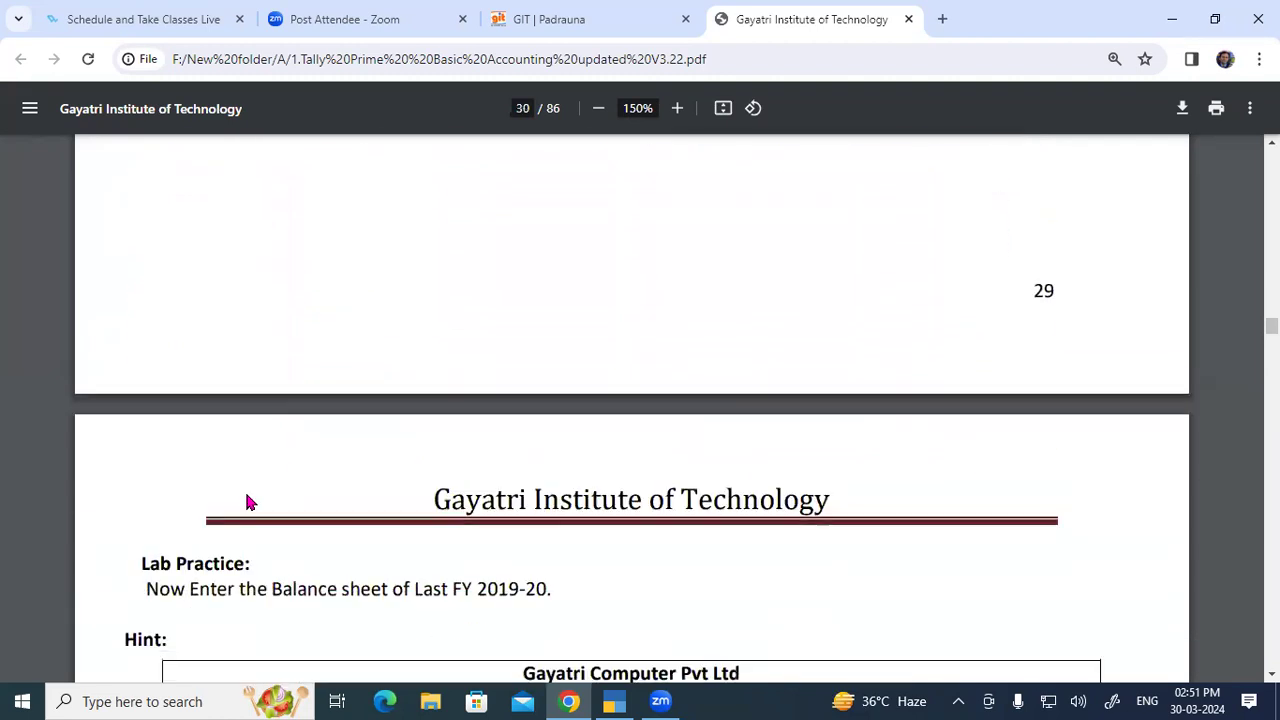
scroll(249, 502, up, 7)
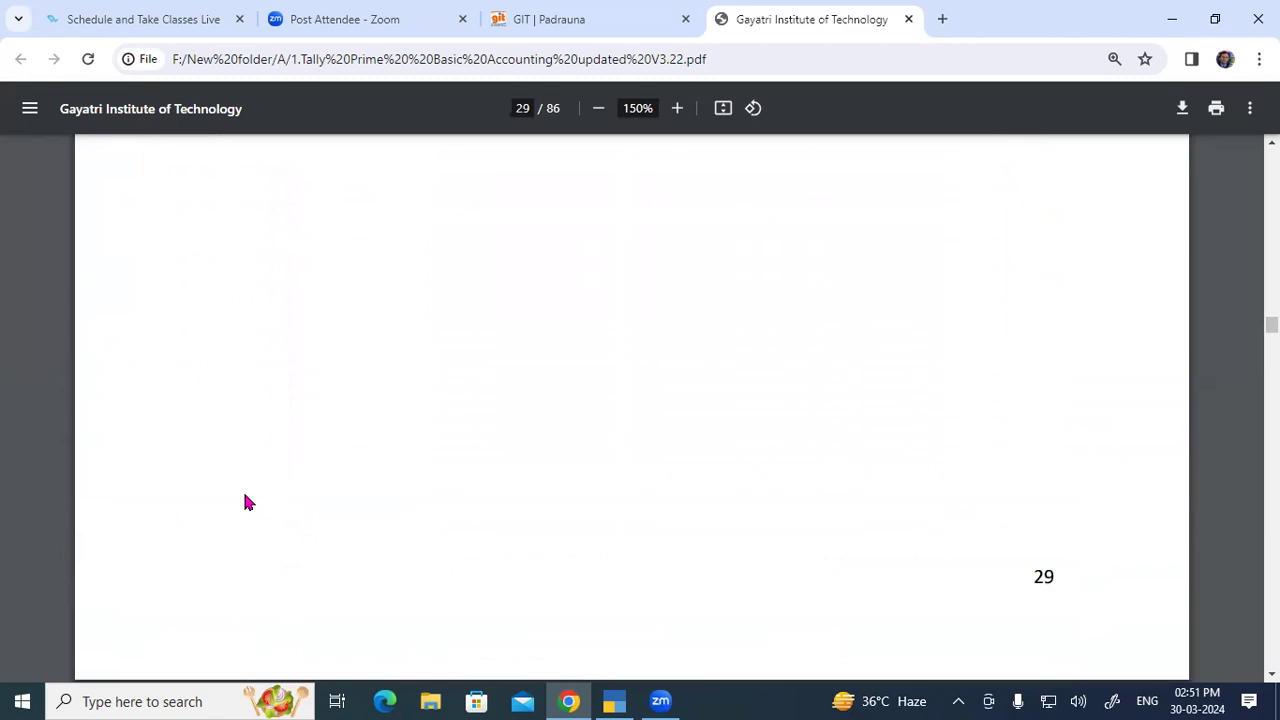
scroll(244, 502, up, 6)
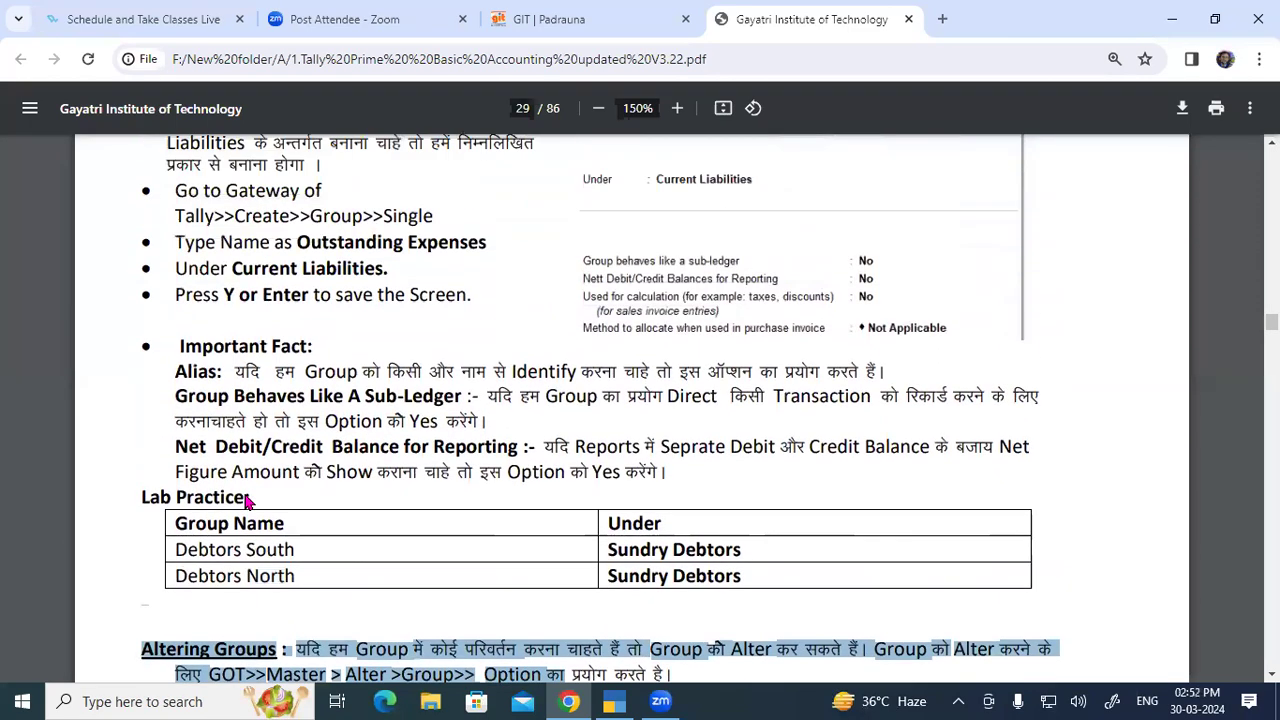
scroll(244, 502, up, 8)
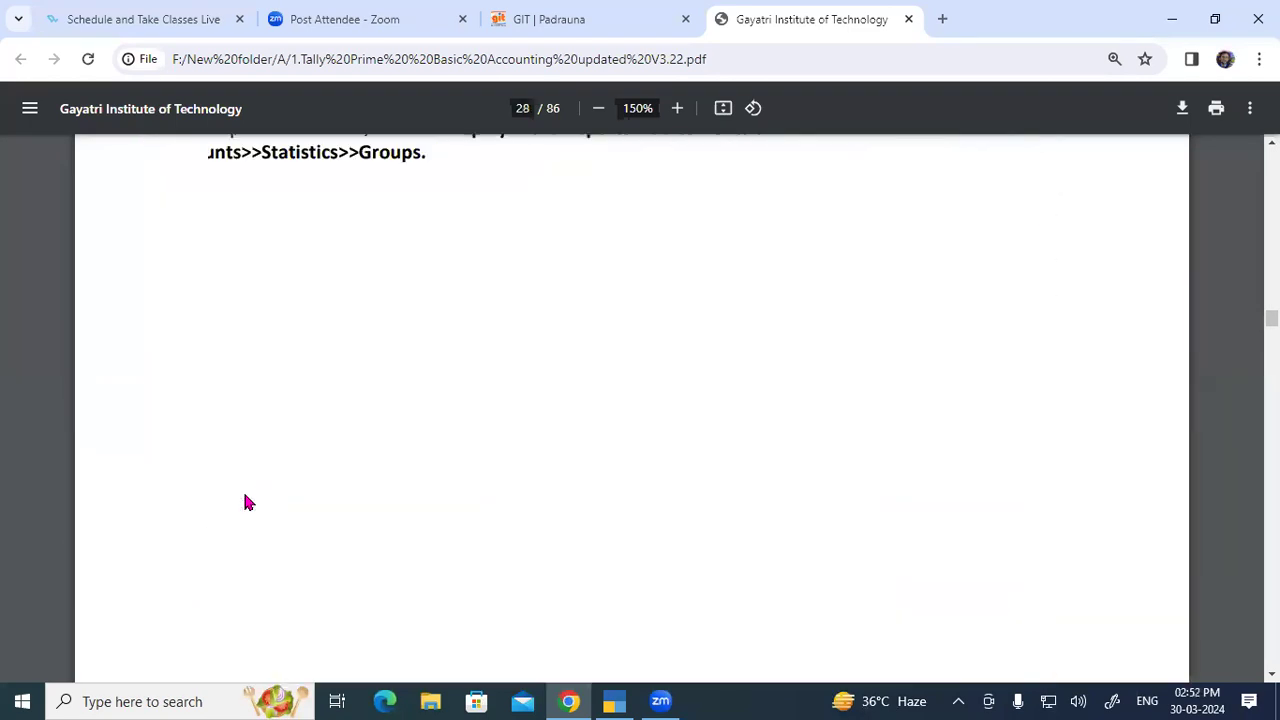
scroll(244, 502, up, 4)
scroll(241, 490, down, 12)
scroll(241, 490, down, 3)
scroll(241, 490, up, 4)
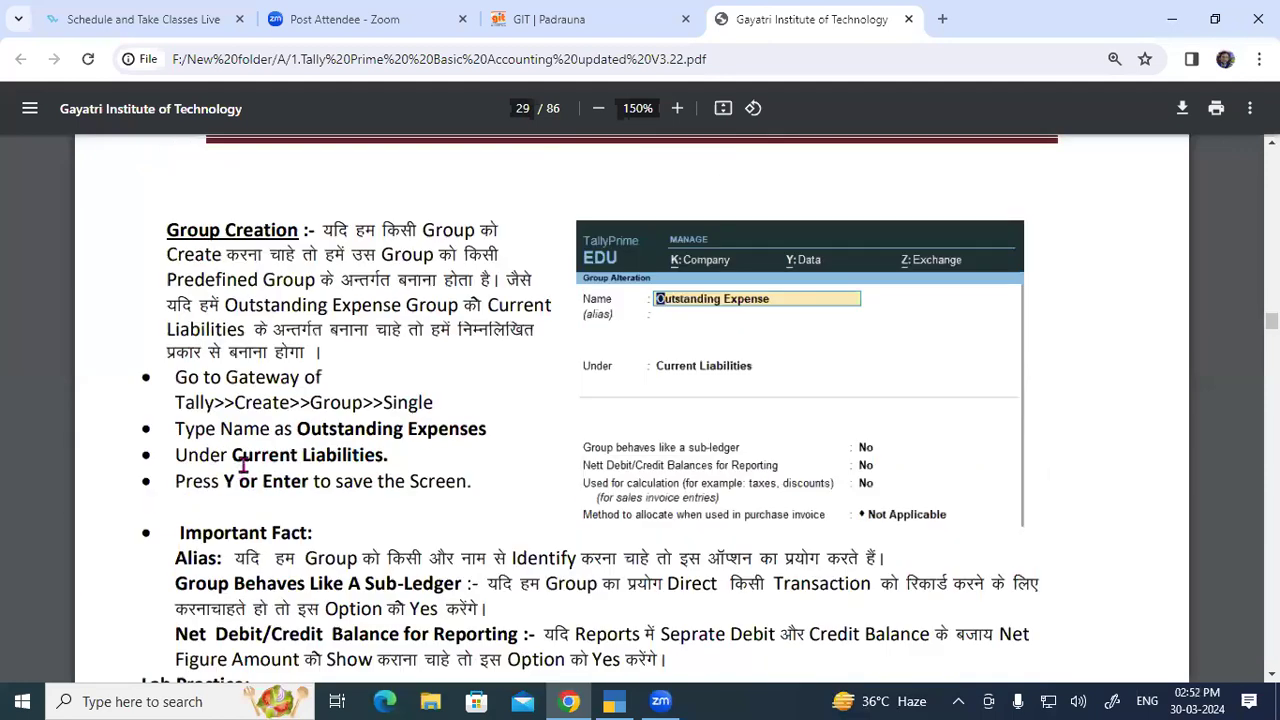
drag(298, 428, 490, 429)
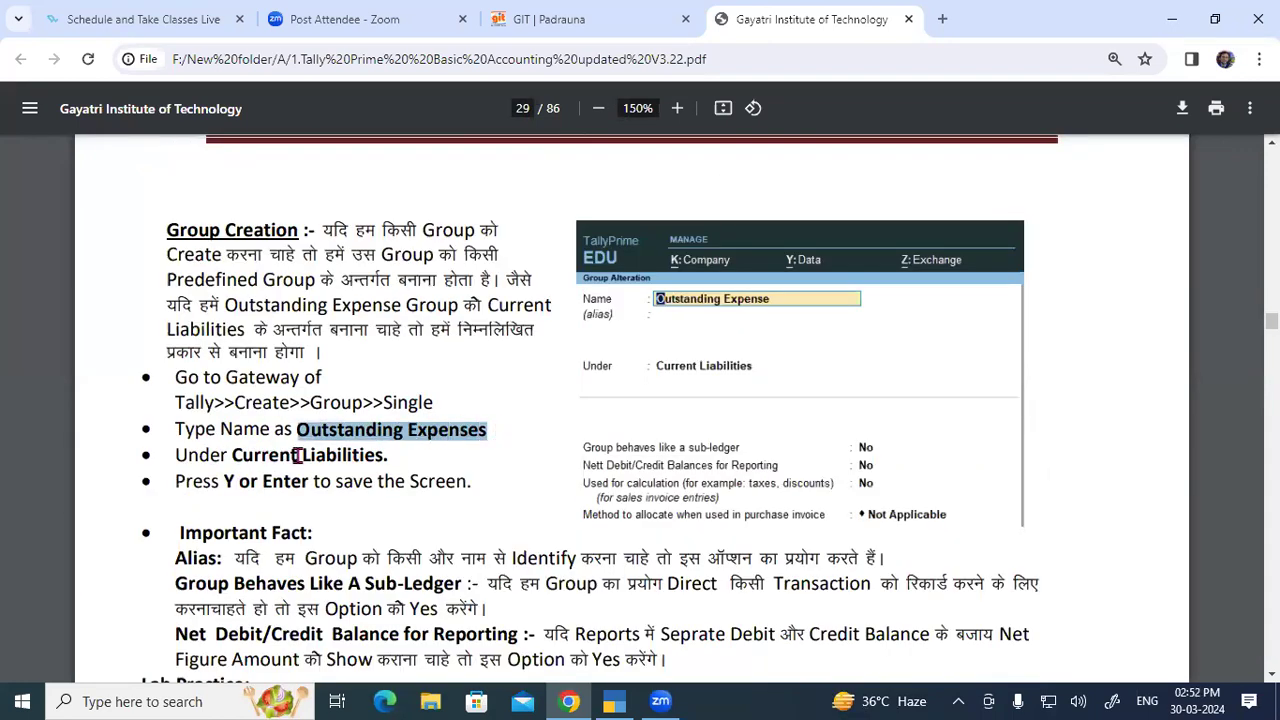
drag(231, 455, 368, 457)
Highlight Debtors South and Debtors North in the Lab Practice table, plus the Altering Groups heading below it.
scroll(368, 457, down, 1)
scroll(369, 457, down, 2)
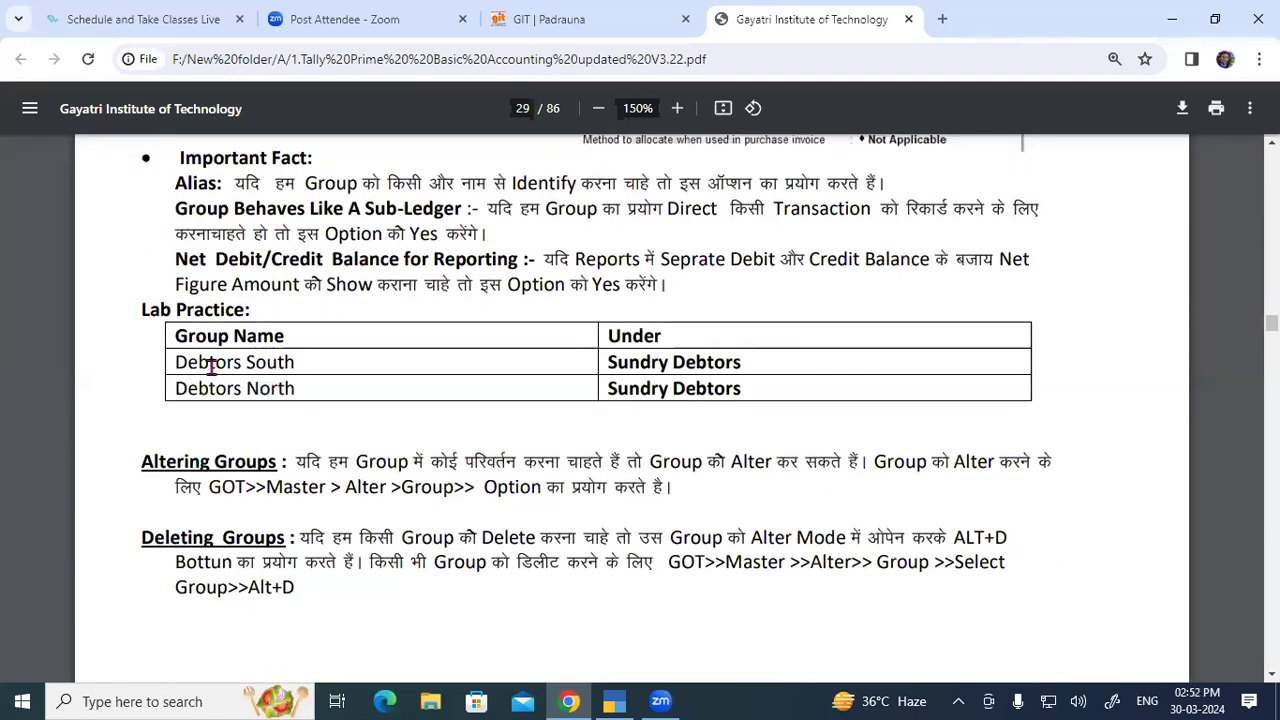
drag(178, 361, 305, 352)
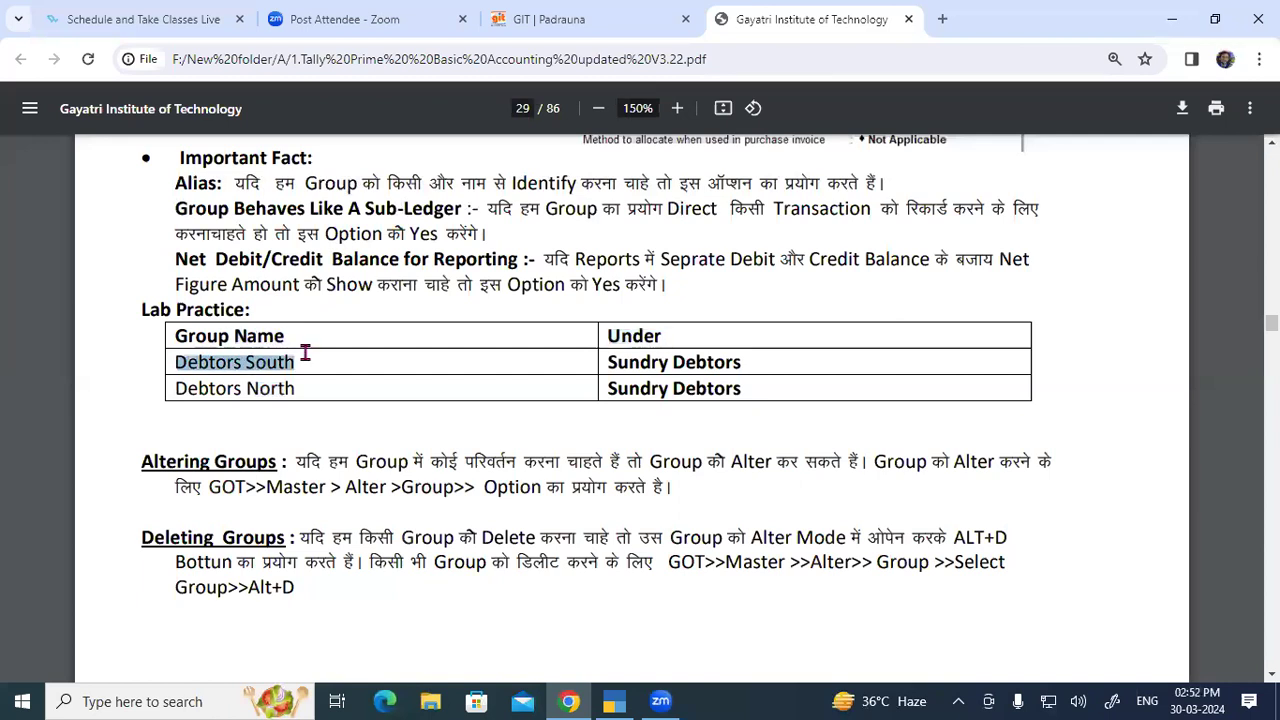
drag(172, 389, 313, 393)
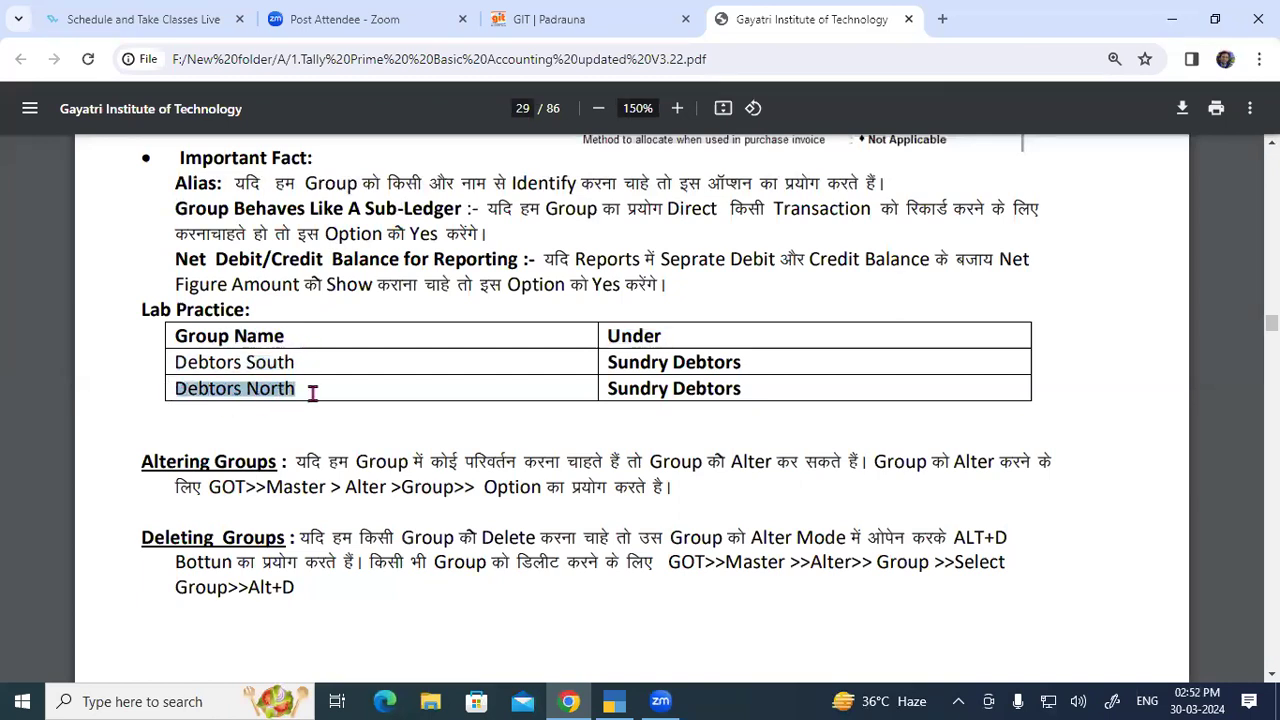
drag(143, 458, 320, 470)
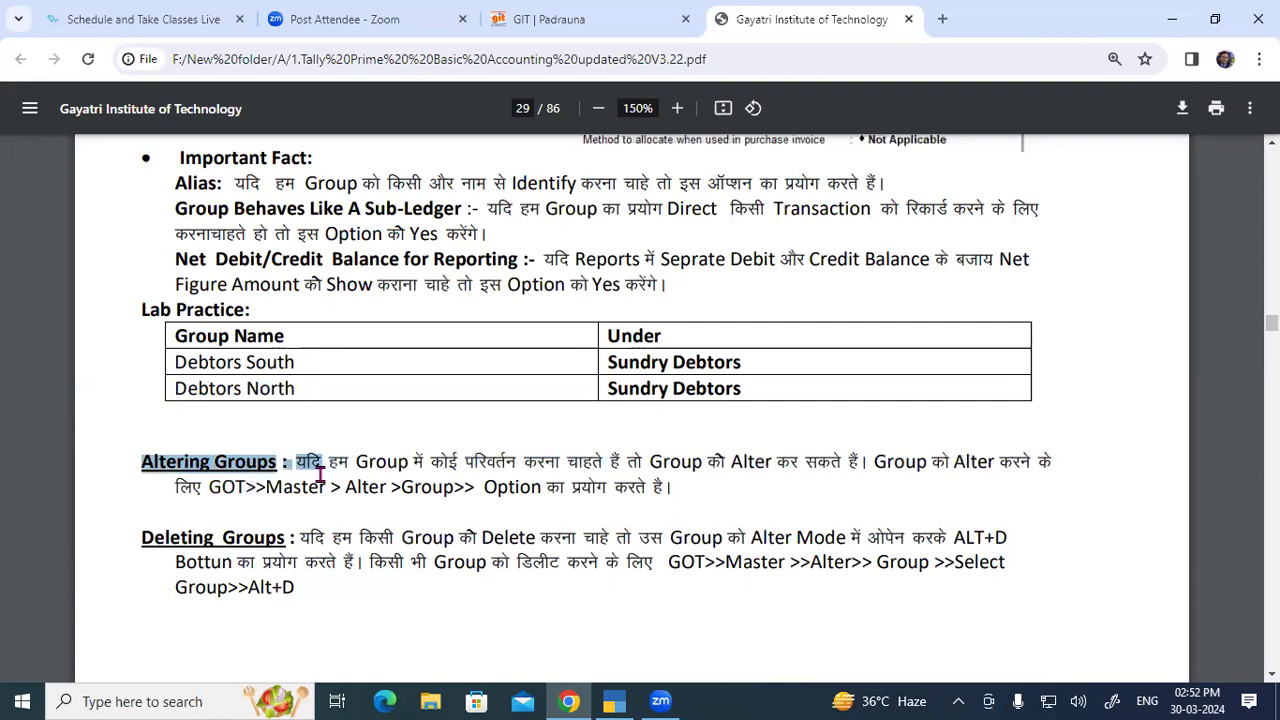
Examine the Gayatri Computer Pvt Ltd Balance Sheet exercise on page 30 and highlight its liabilities and assets totals.
scroll(320, 474, down, 10)
scroll(320, 474, down, 5)
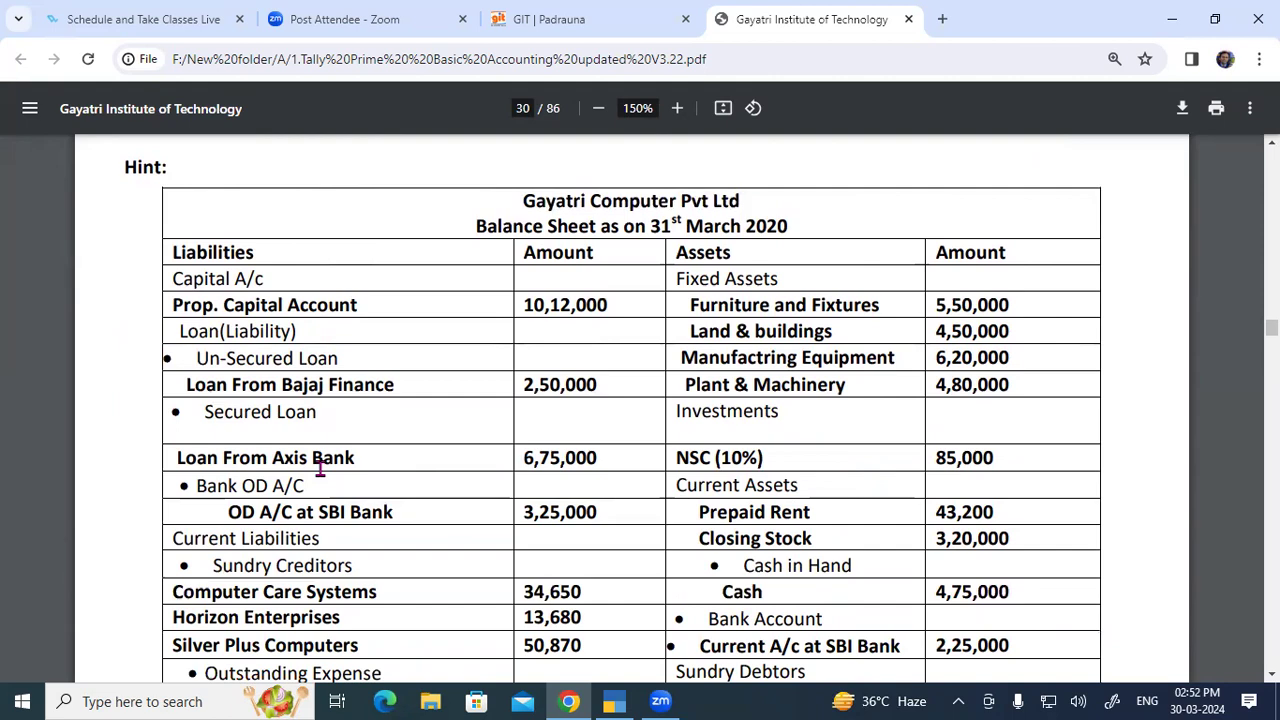
scroll(357, 531, down, 4)
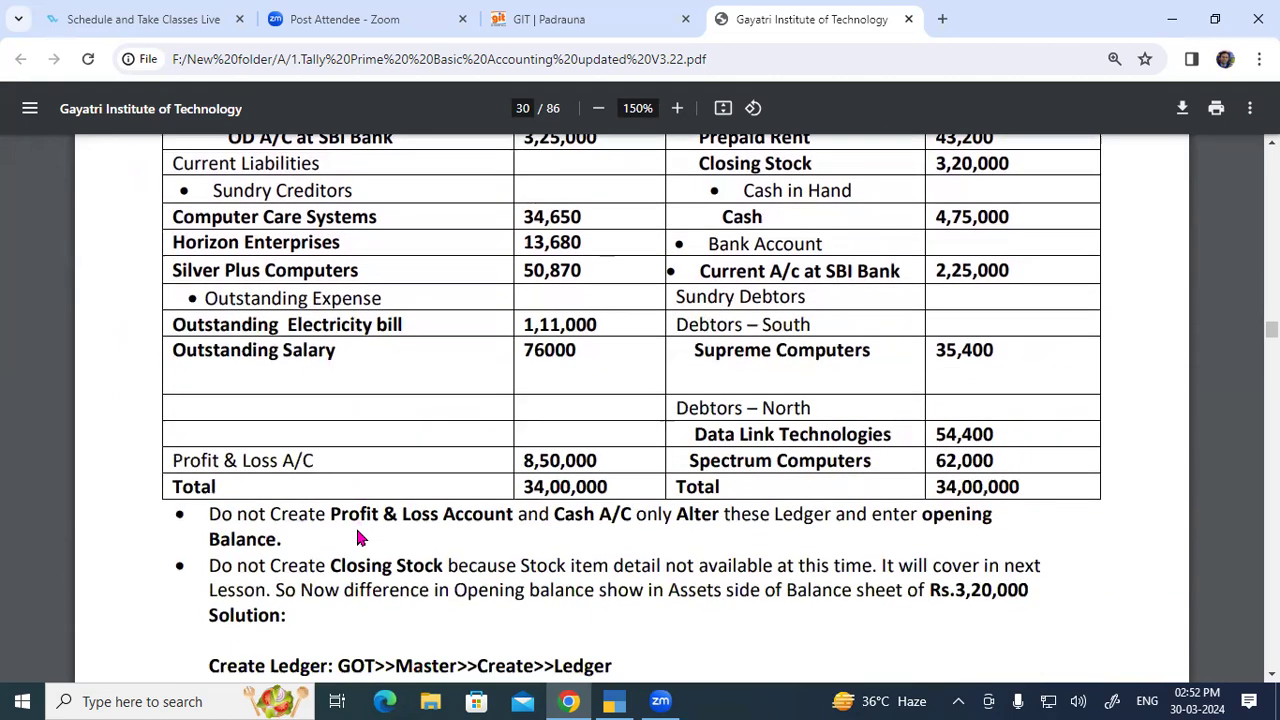
drag(525, 487, 608, 487)
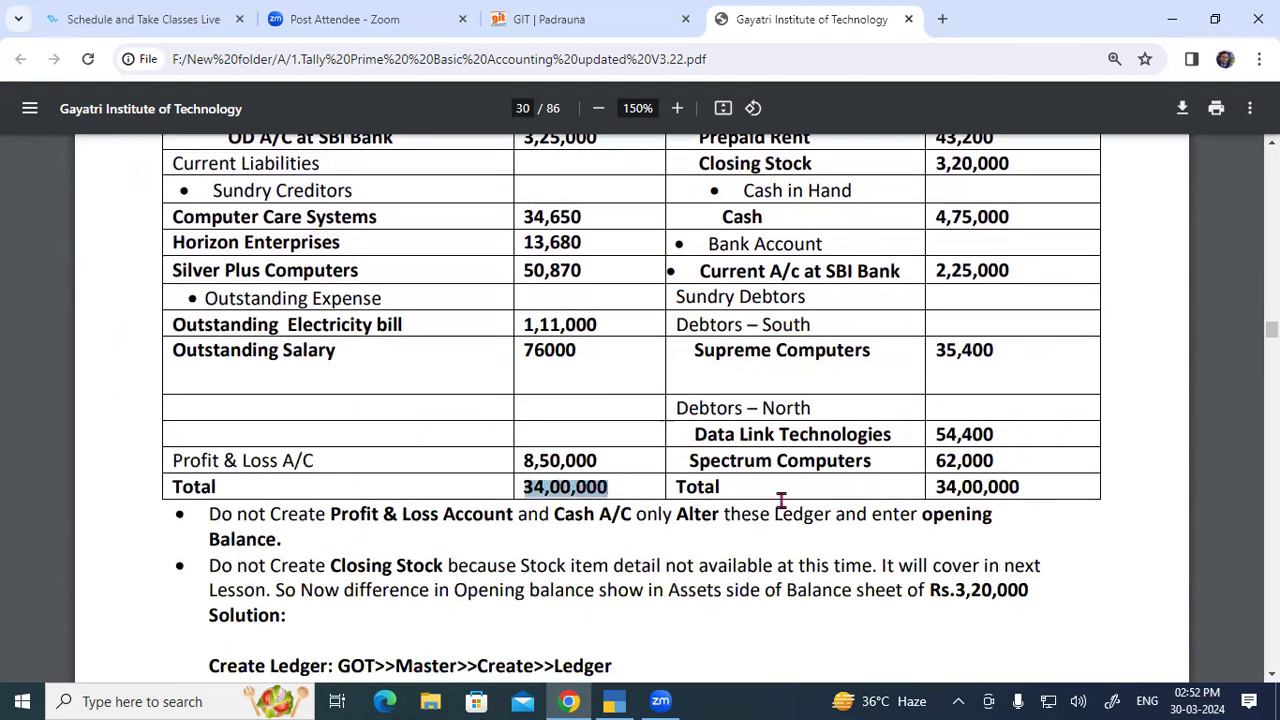
drag(936, 487, 1025, 487)
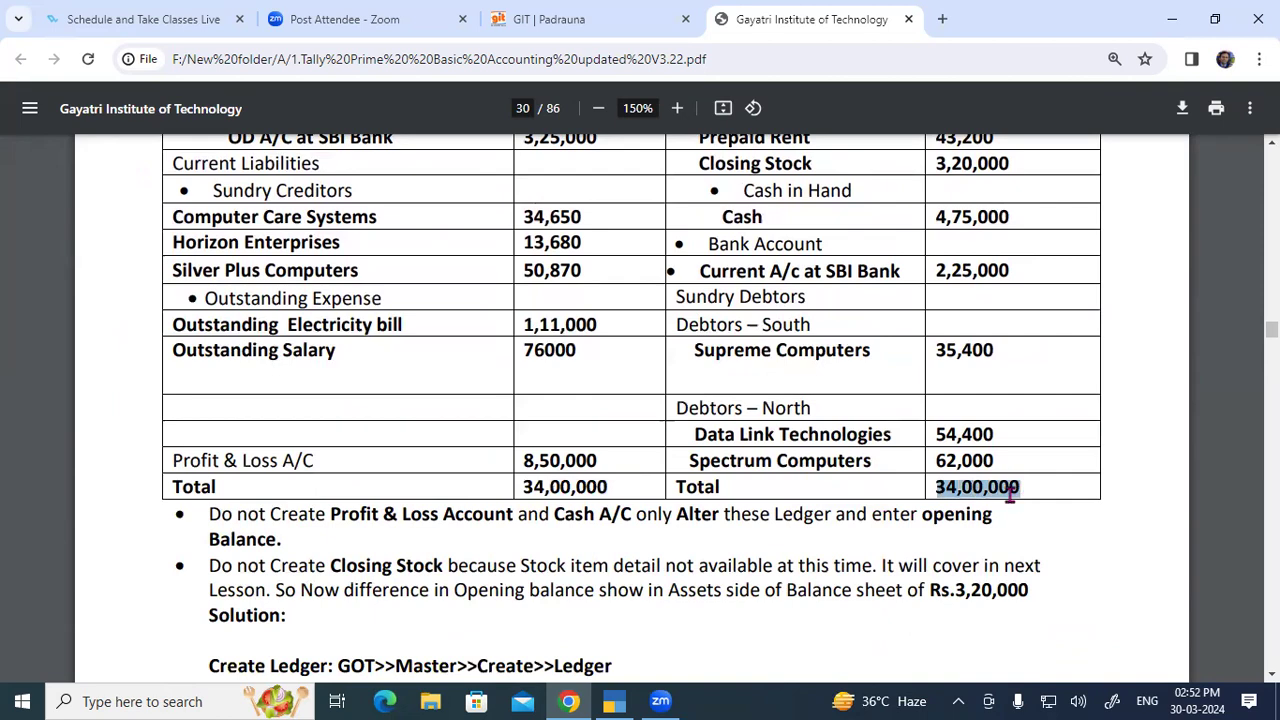